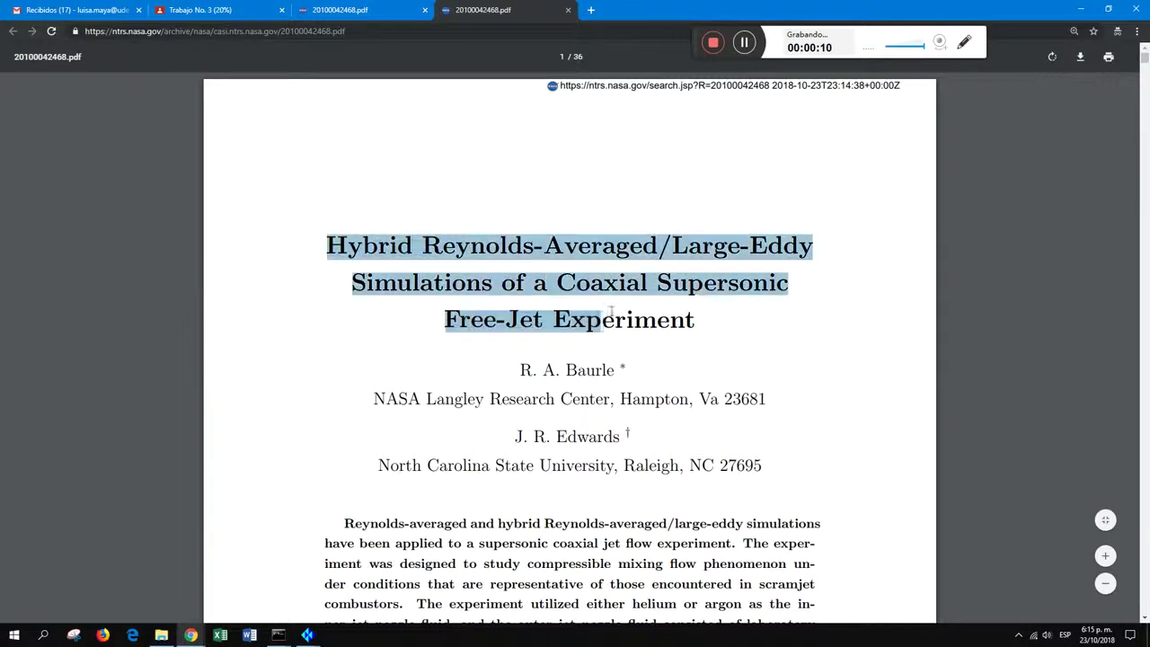
Look through the NASA paper for the axisymmetric grid in Figure 2 and the coaxial nozzle schematic in Figure 1
click(1078, 153)
drag(1144, 59, 1145, 199)
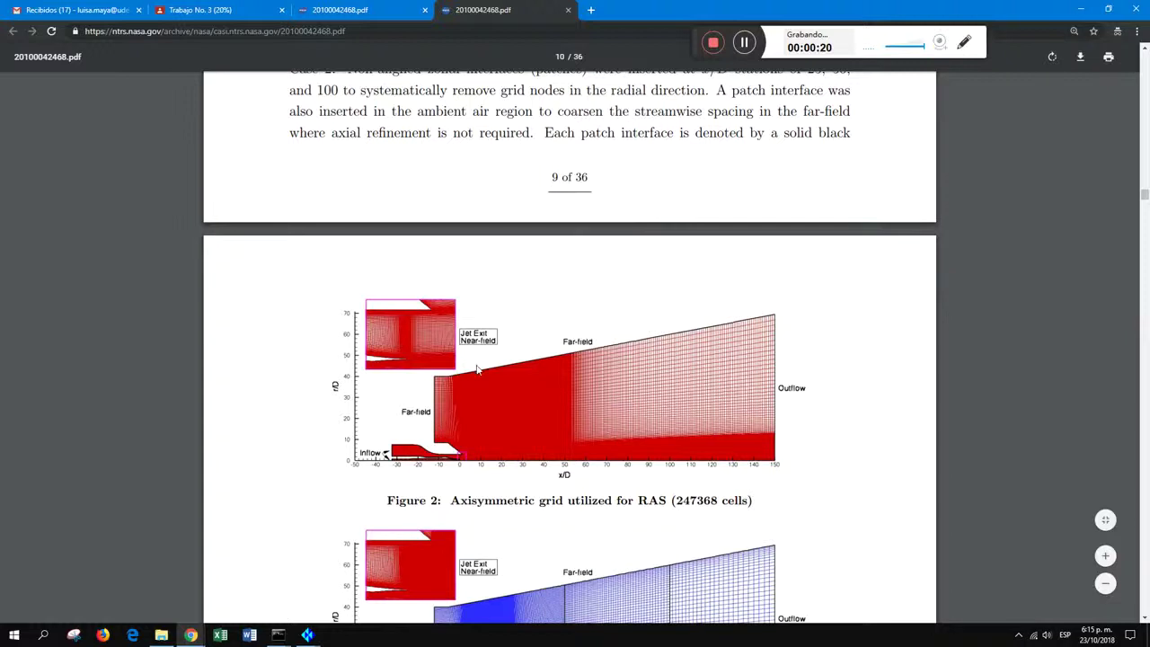
click(388, 9)
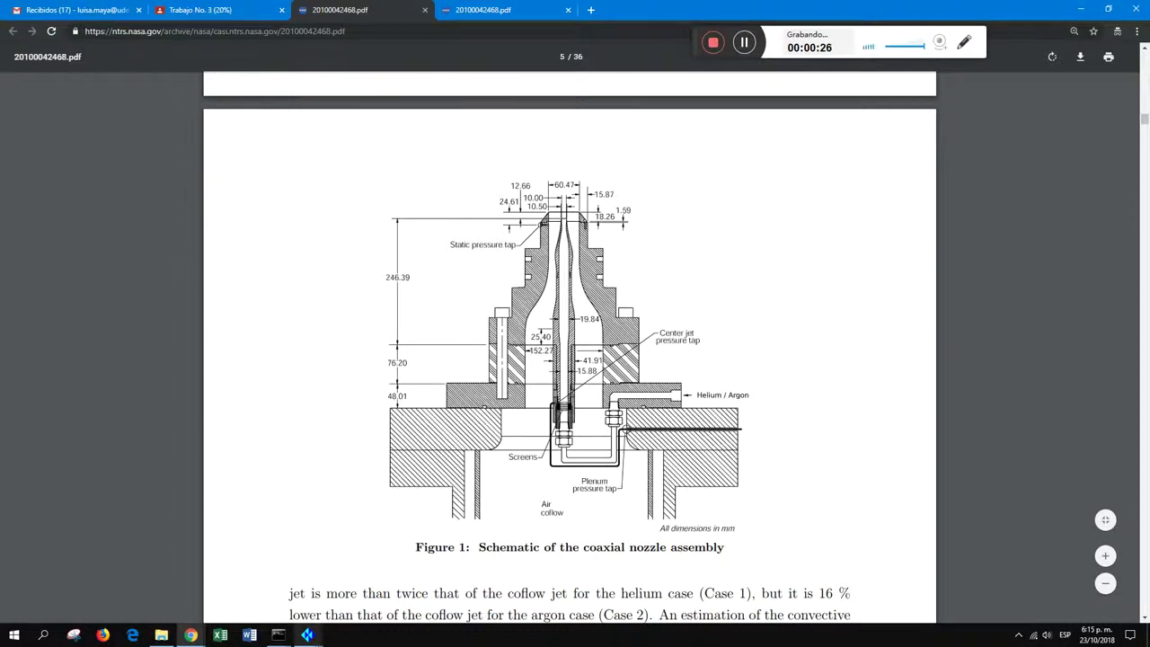
Switch to the ICEM CFD project INTENTONUMBER2 and examine its finished pre-mesh of the nozzle and far-field
mouse_move(307, 634)
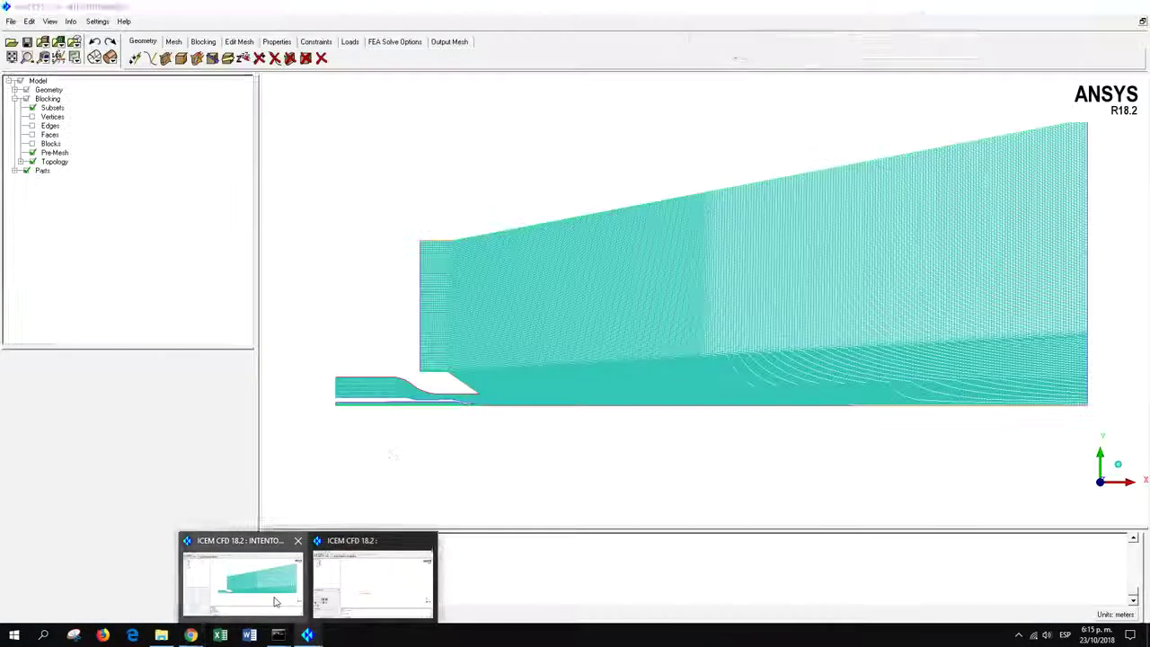
click(242, 583)
scroll(609, 370, up, 3)
scroll(609, 370, down, 3)
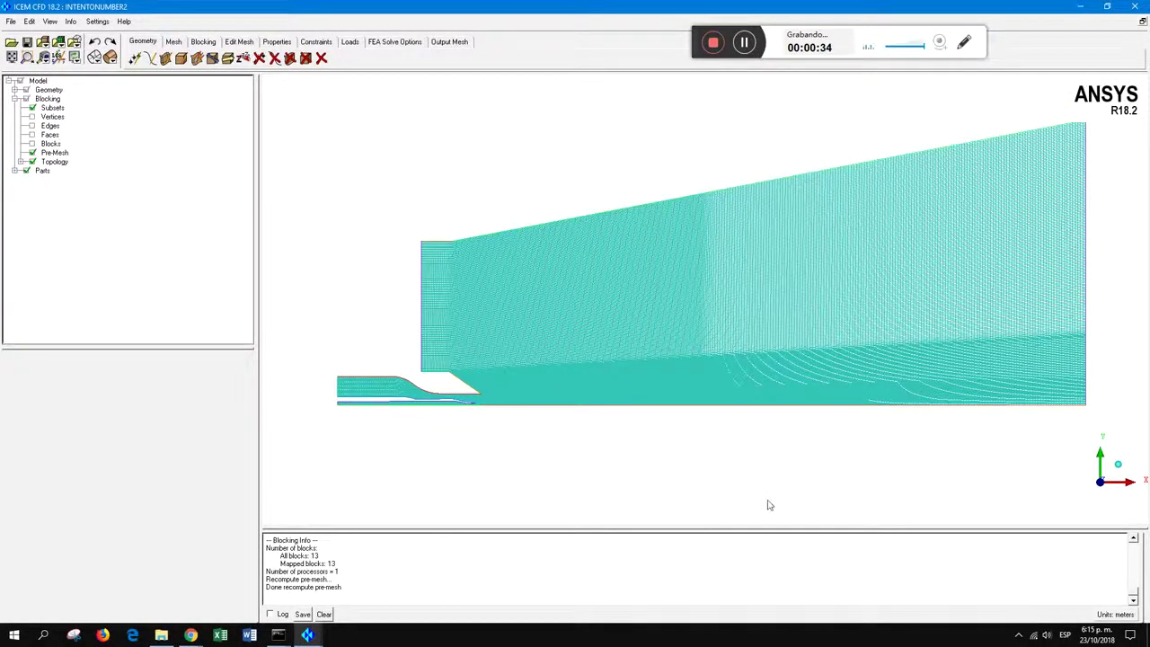
click(744, 45)
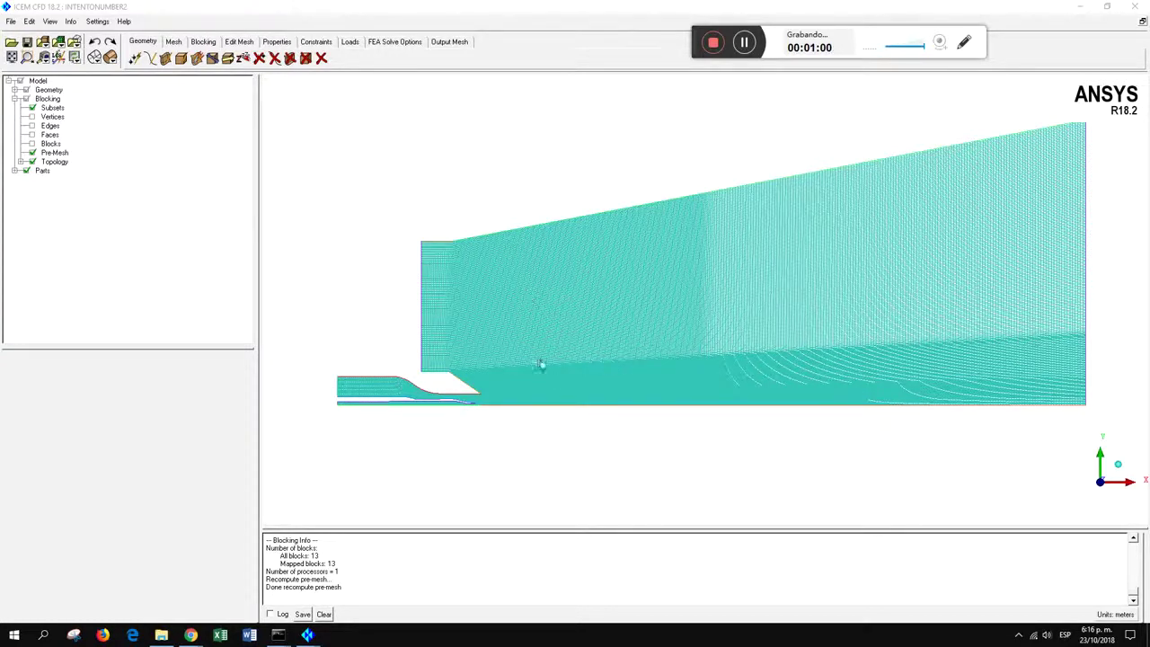
Switch to the other ICEM CFD session containing the bare nozzle geometry and maximize its window
mouse_move(308, 634)
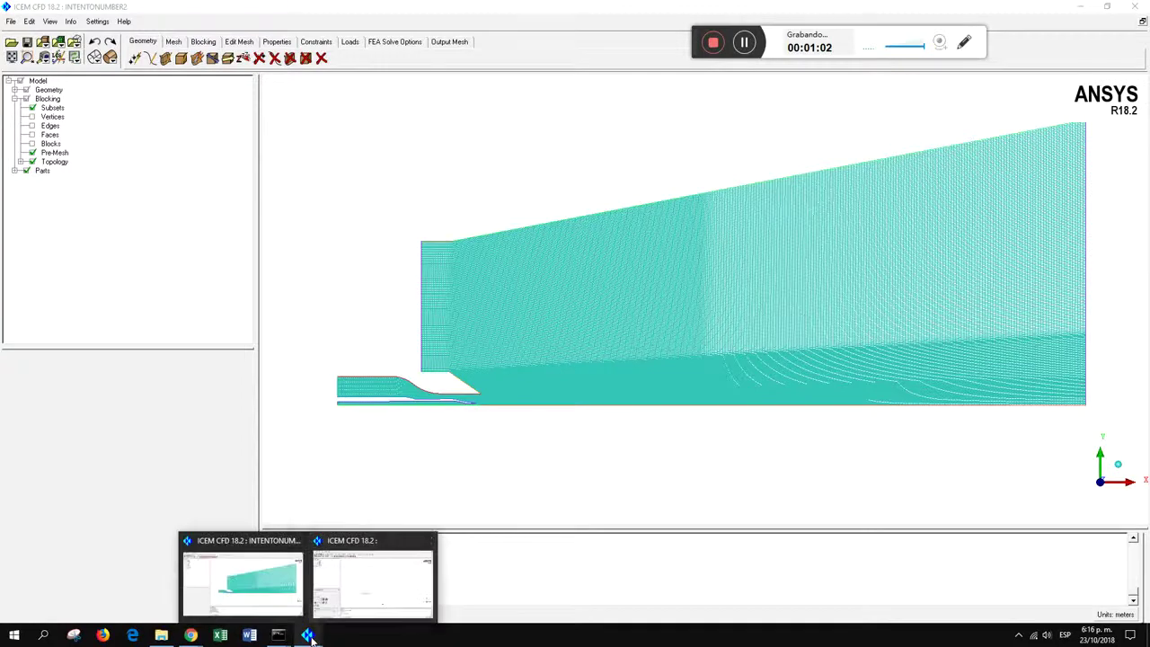
click(380, 593)
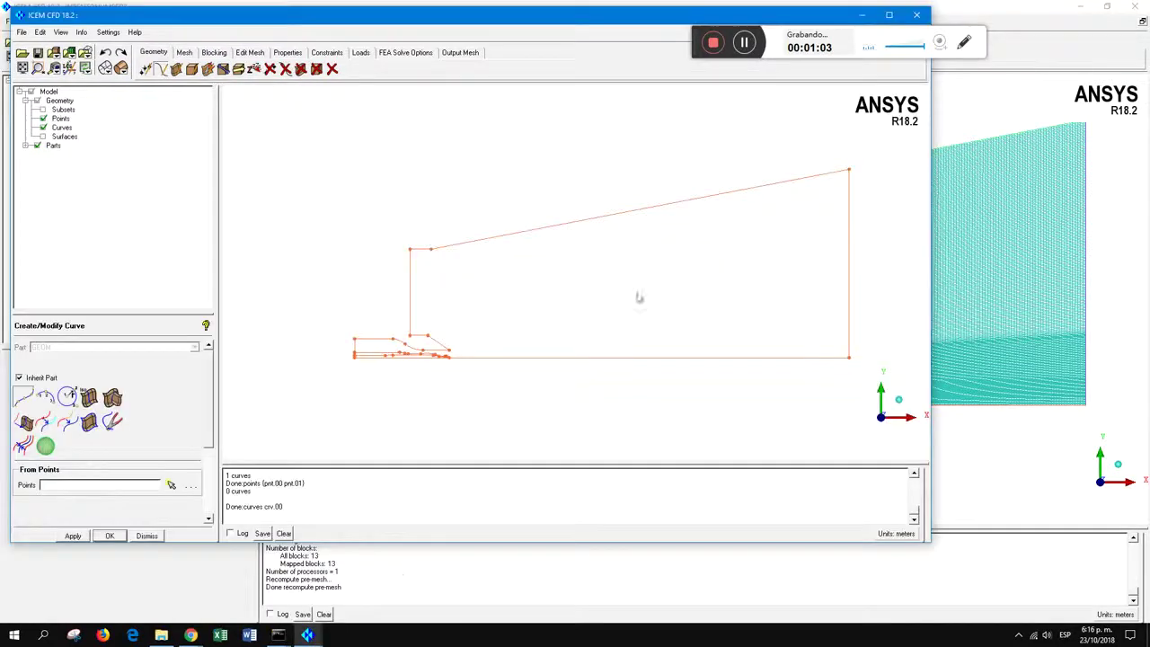
click(889, 14)
scroll(555, 381, up, 1)
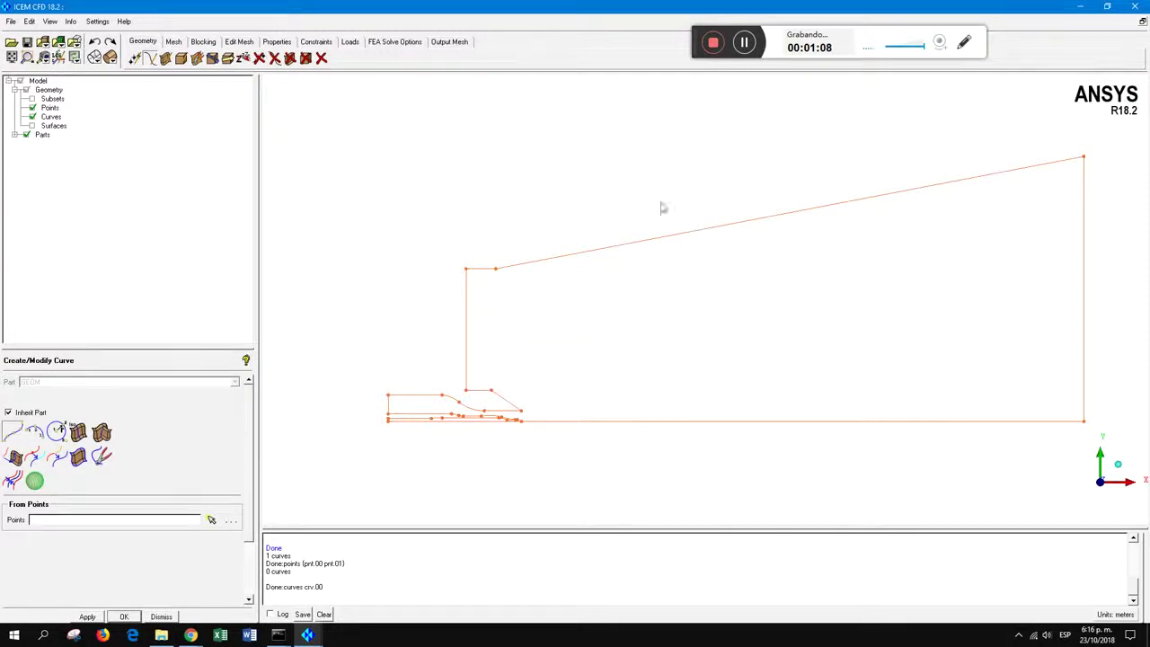
Initialize a 2D Planar block around the geometry in the part FLUID
click(204, 42)
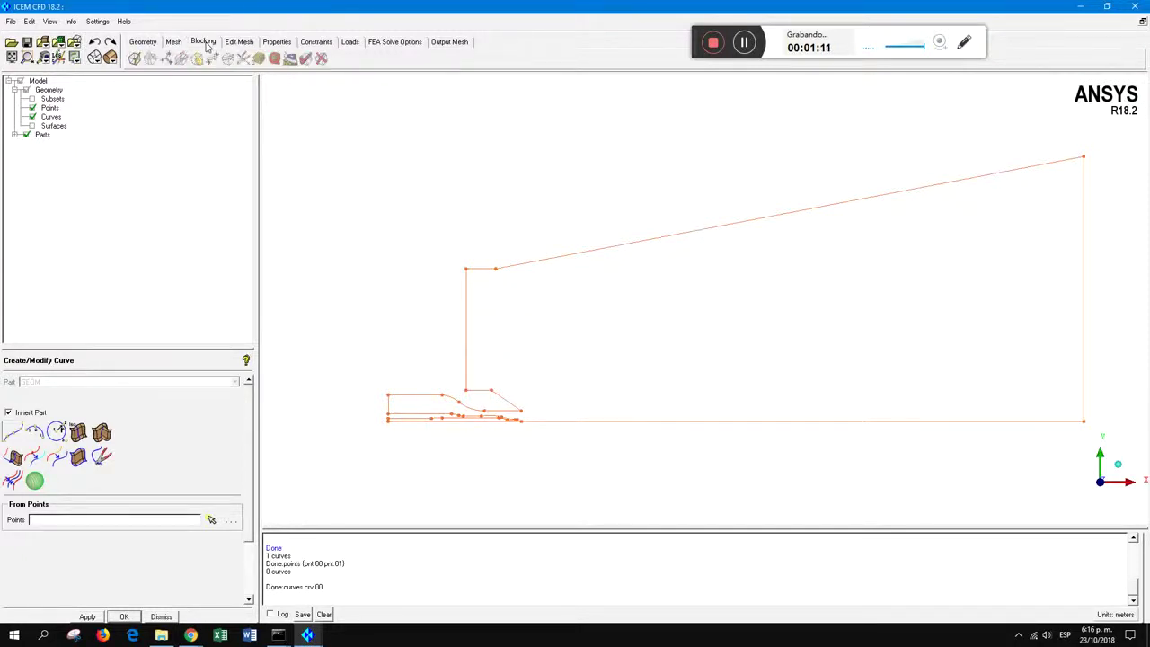
click(133, 58)
drag(42, 381, 1, 381)
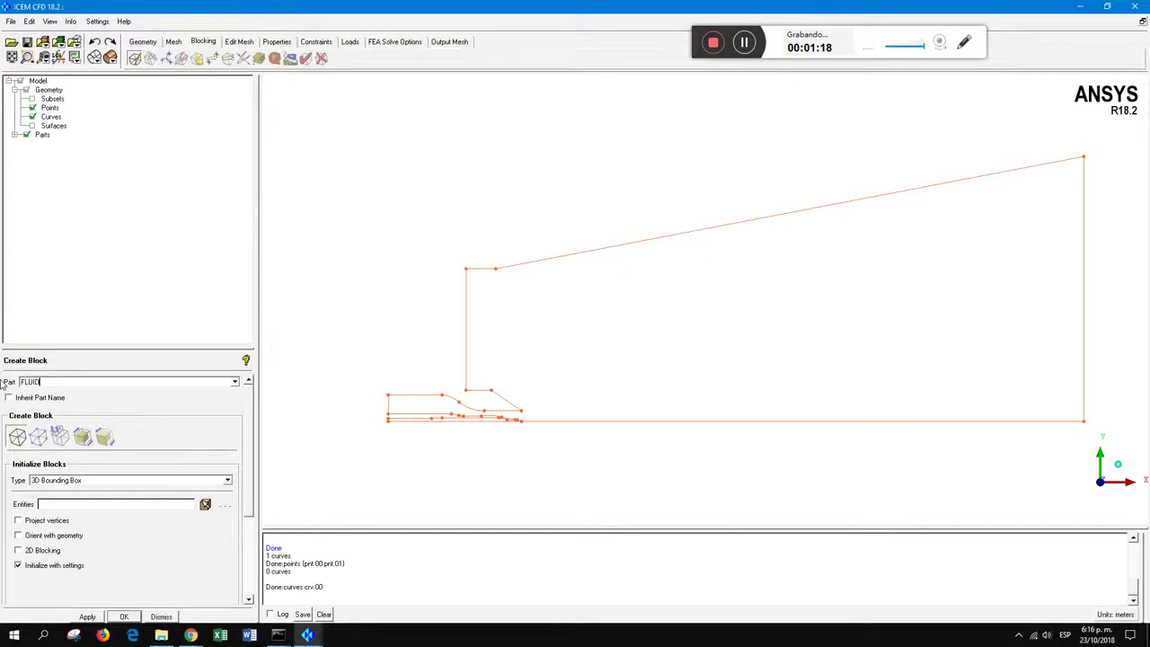
click(15, 431)
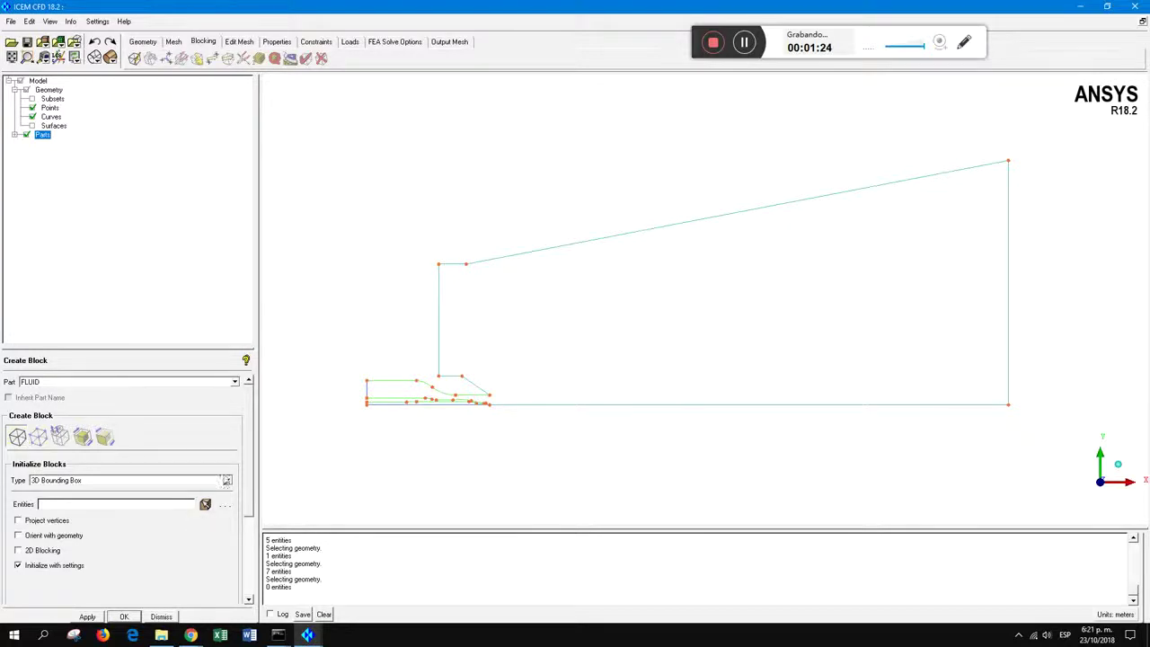
click(227, 480)
click(49, 509)
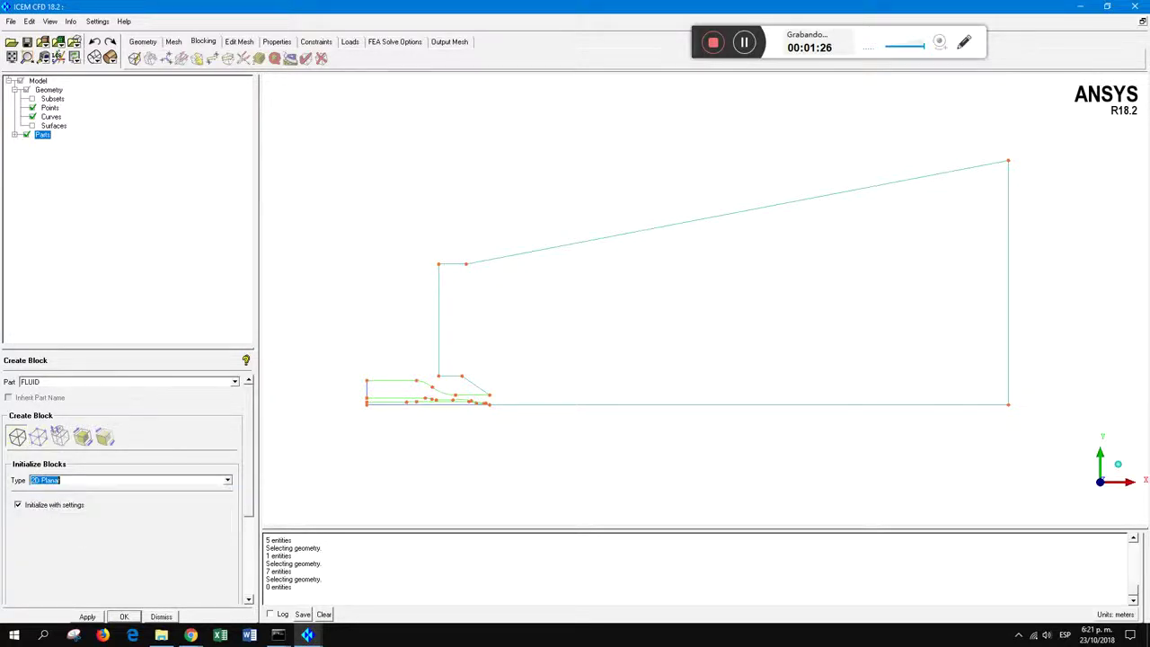
click(87, 616)
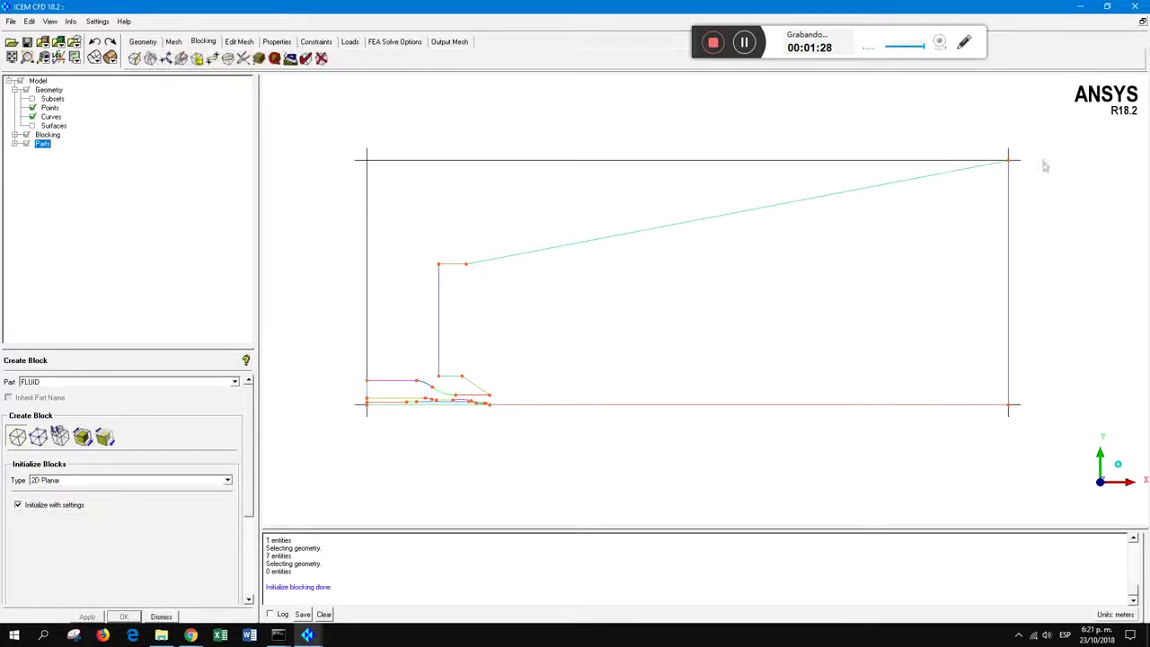
Expand the model's parts and examine the initial block against the nozzle, axis and far-field curves
click(15, 145)
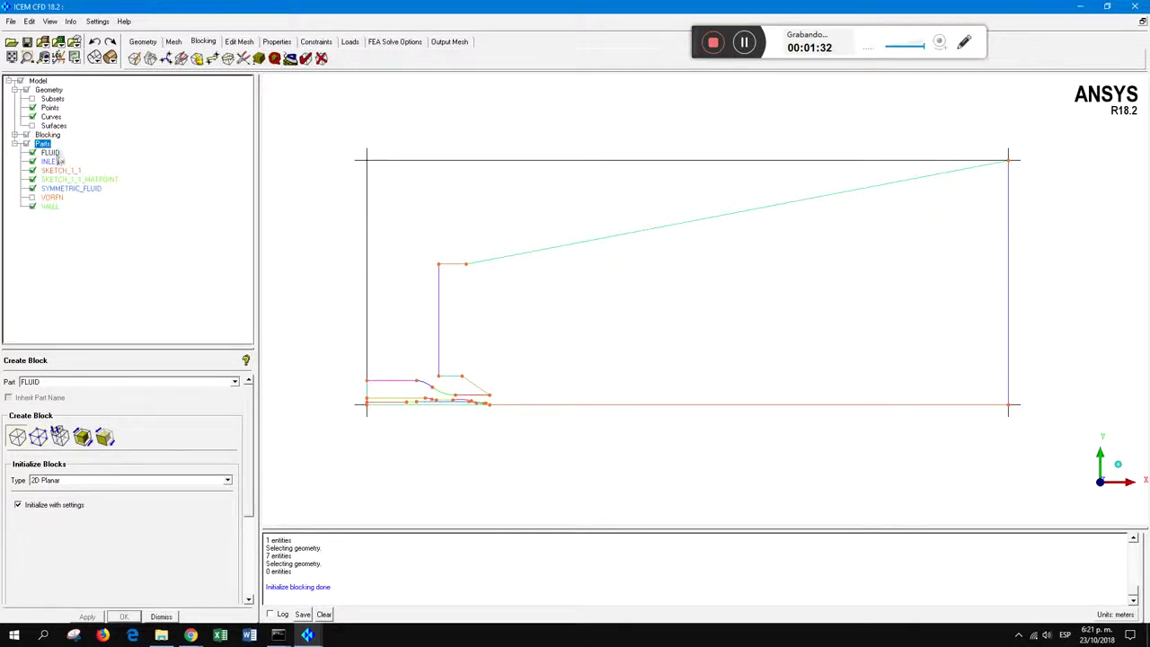
scroll(375, 402, up, 1)
scroll(375, 401, up, 1)
scroll(443, 411, down, 1)
middle_drag(445, 411, 473, 407)
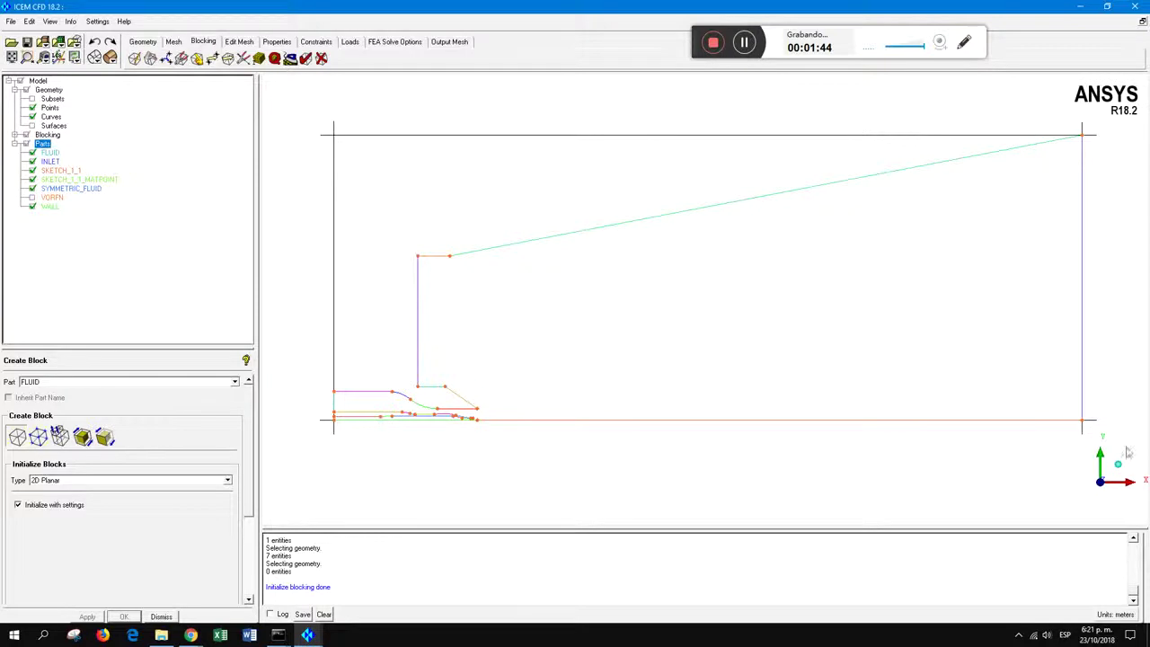
scroll(396, 413, up, 2)
middle_drag(418, 422, 572, 354)
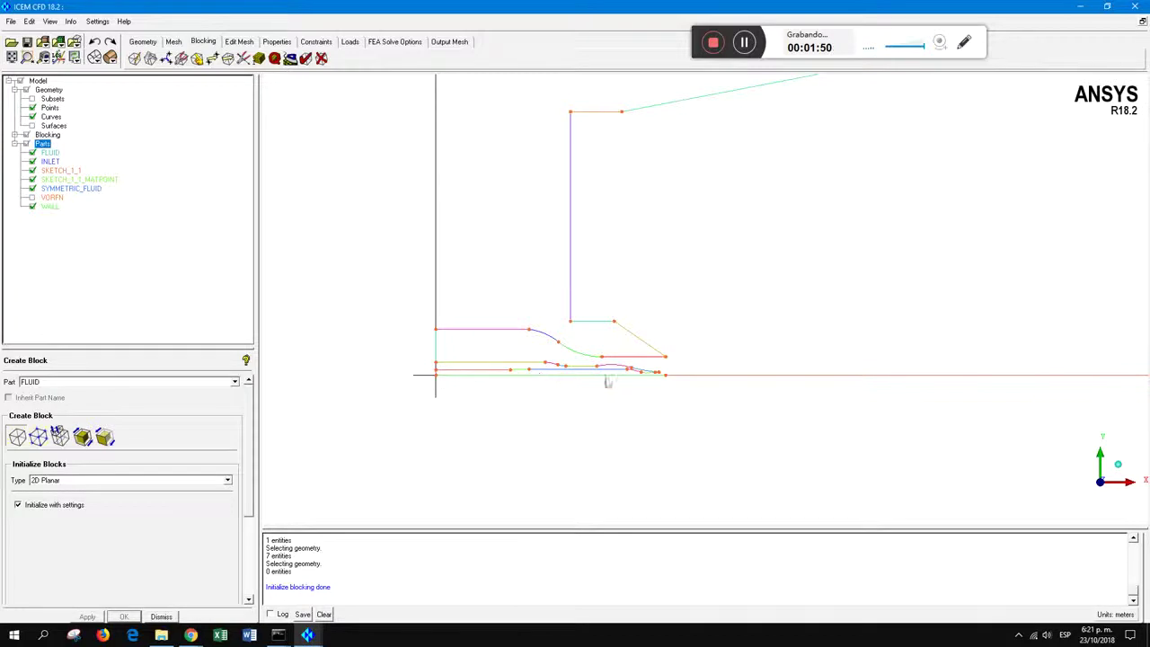
right_drag(671, 490, 662, 381)
middle_drag(806, 400, 754, 406)
scroll(636, 449, down, 2)
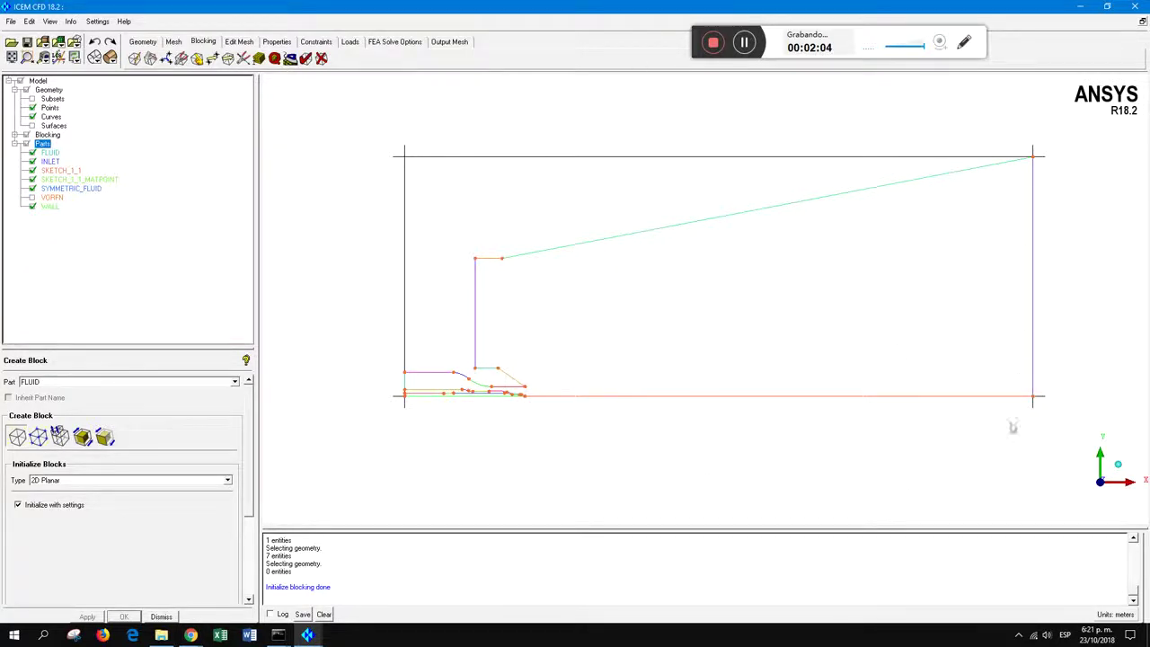
scroll(782, 419, down, 2)
scroll(783, 418, up, 4)
middle_drag(782, 419, 783, 426)
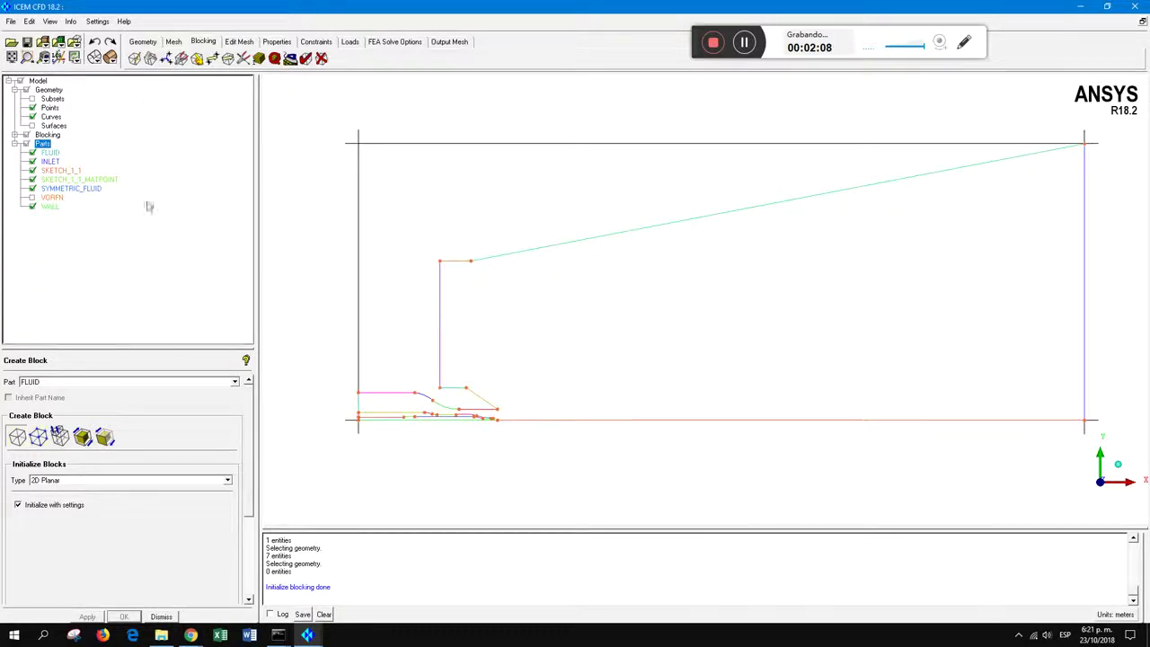
scroll(580, 312, up, 1)
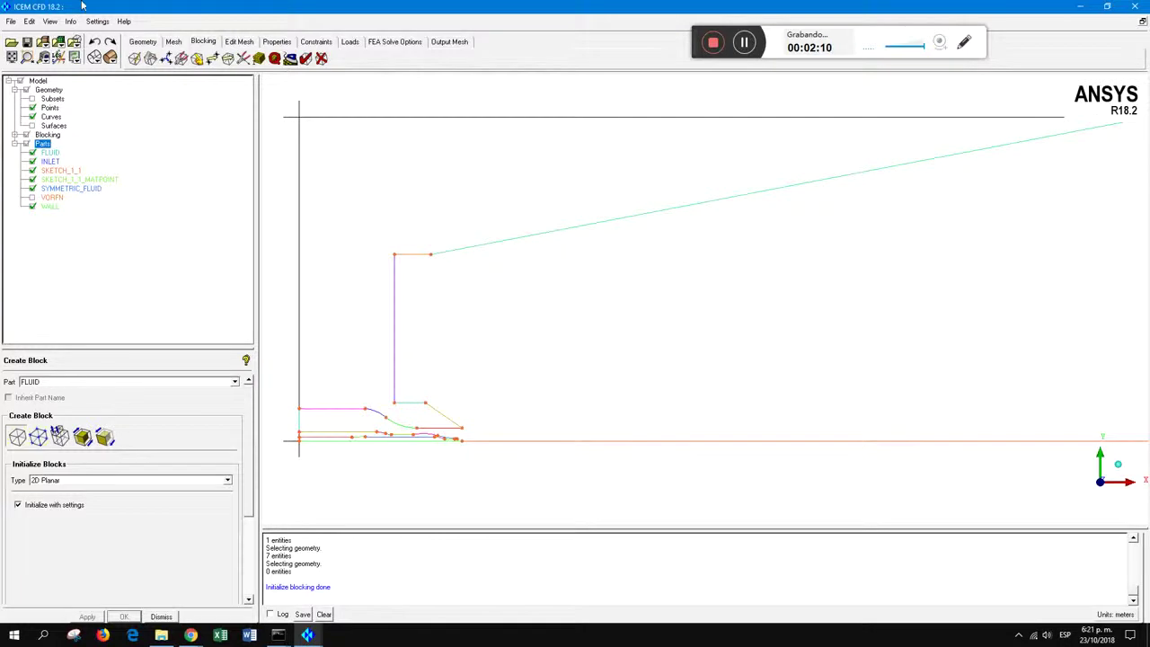
Set the Split Block method to Prescribed point for all visible blocks
click(150, 59)
middle_drag(504, 447, 541, 427)
scroll(538, 425, up, 2)
middle_drag(338, 400, 691, 339)
scroll(690, 342, up, 1)
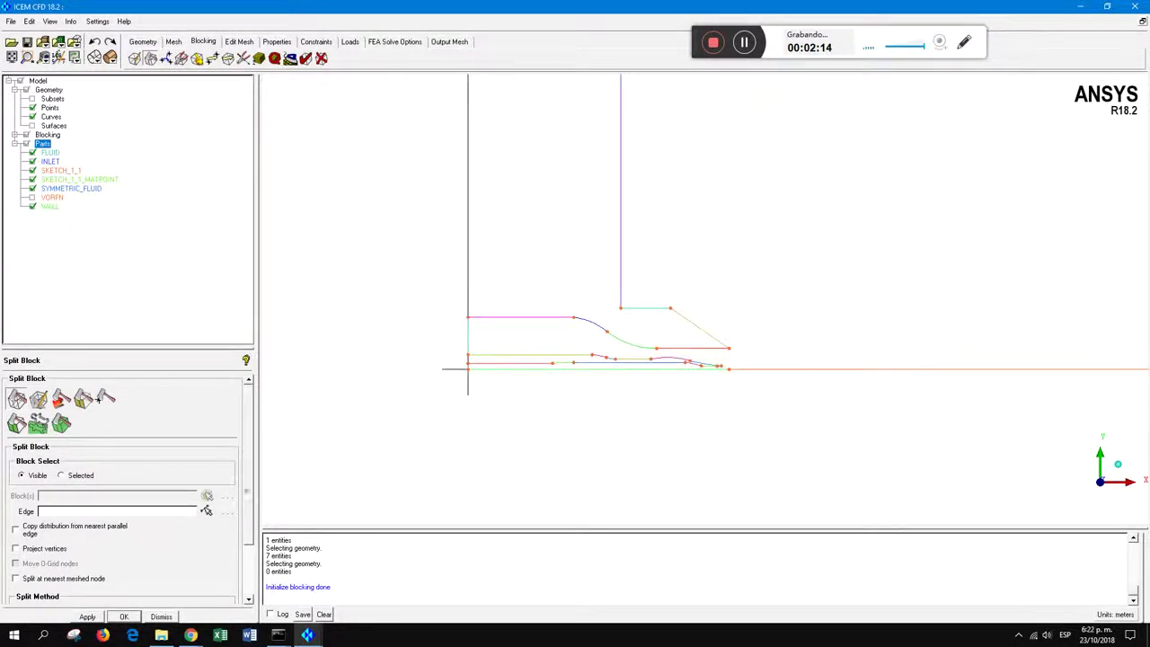
scroll(235, 538, down, 2)
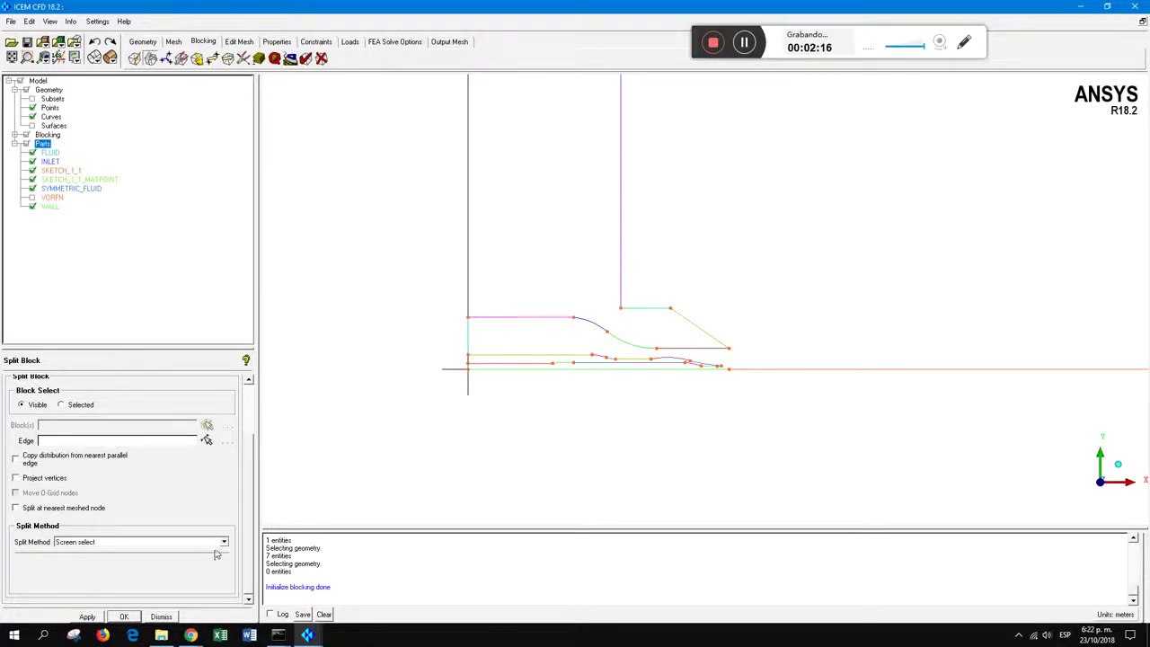
click(223, 542)
click(112, 561)
Split the block's inlet-side vertical edge at the inlet point of the center jet wall, just above the axis
click(207, 439)
click(468, 251)
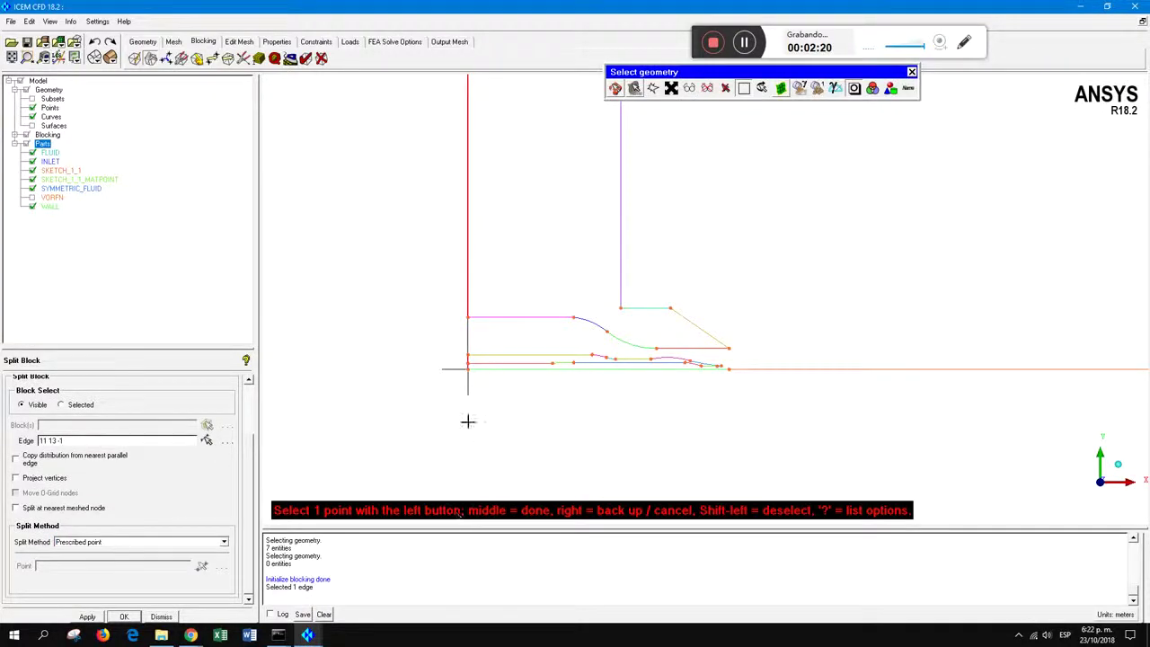
scroll(443, 359, up, 3)
middle_drag(491, 377, 584, 303)
scroll(421, 336, up, 1)
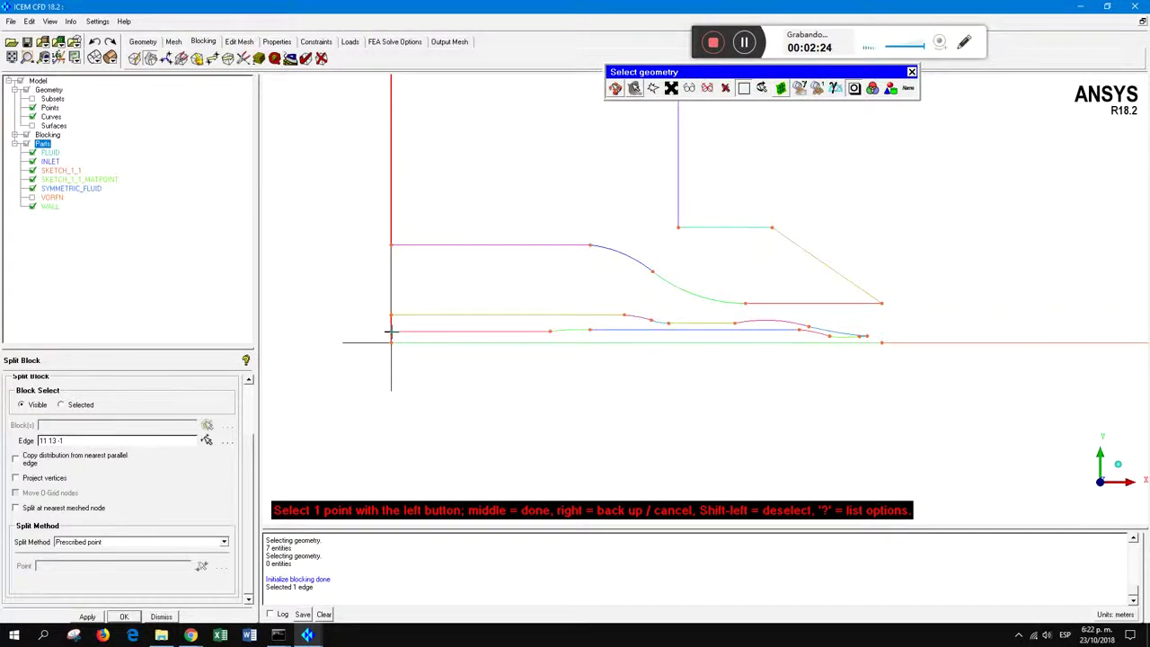
click(390, 331)
Split the remaining inlet-side edge at the lower and upper inlet points of the coflow passage
click(390, 303)
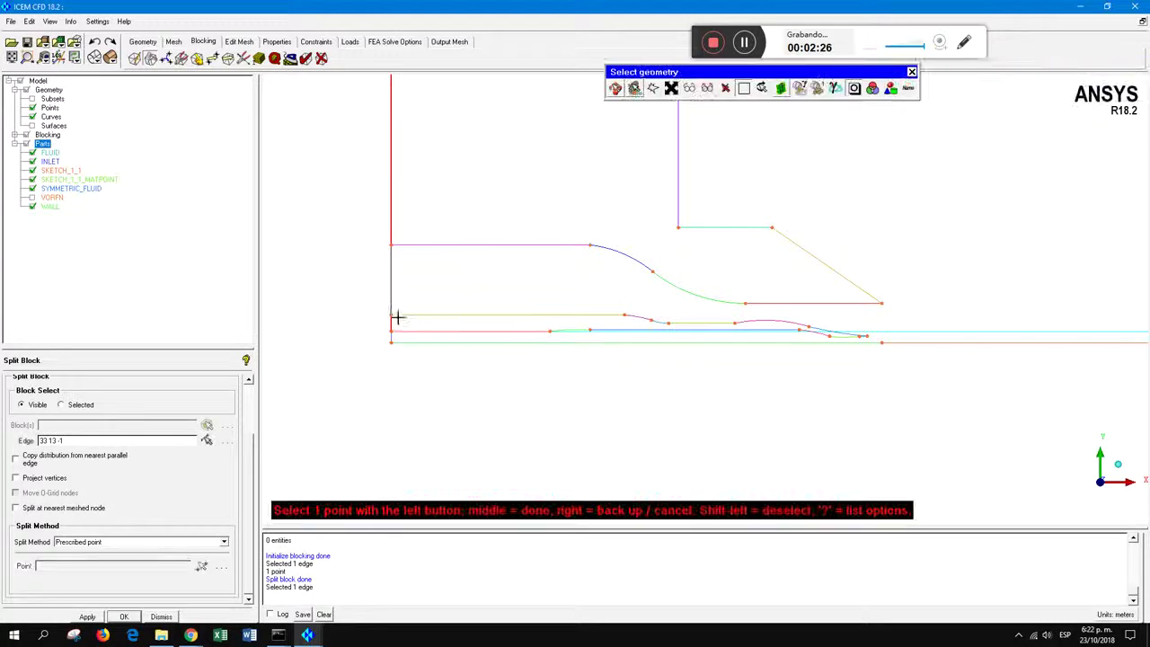
click(392, 314)
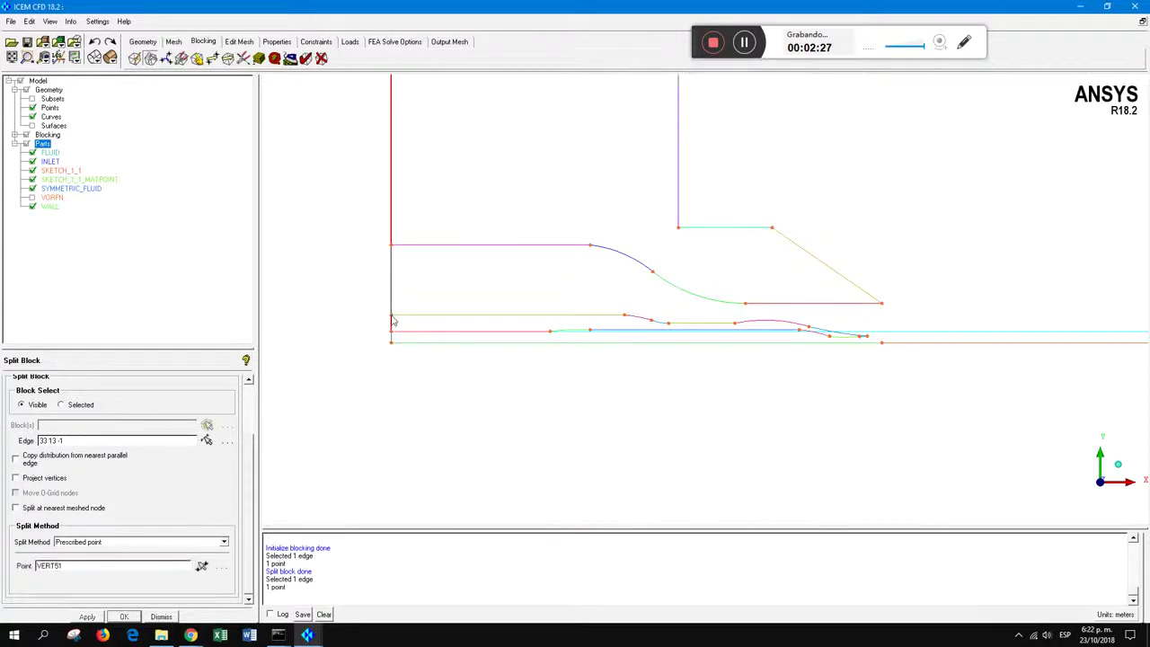
click(390, 225)
click(390, 241)
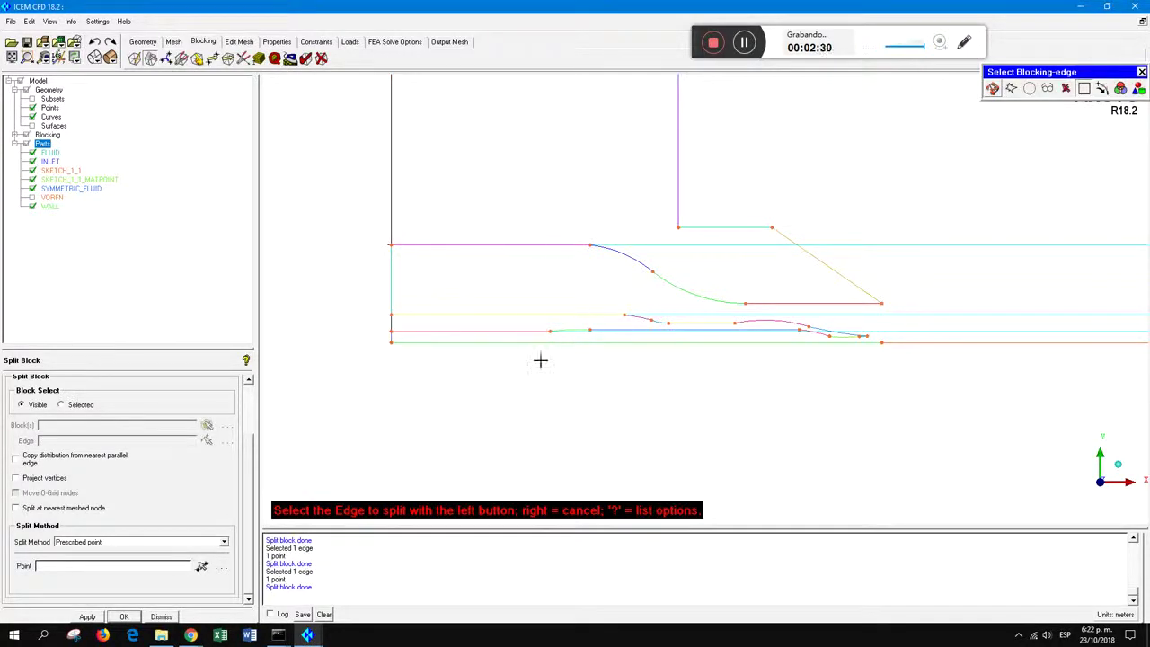
Split the uppermost inlet-side edge at the lower corner point of the vertical far-field boundary
click(391, 193)
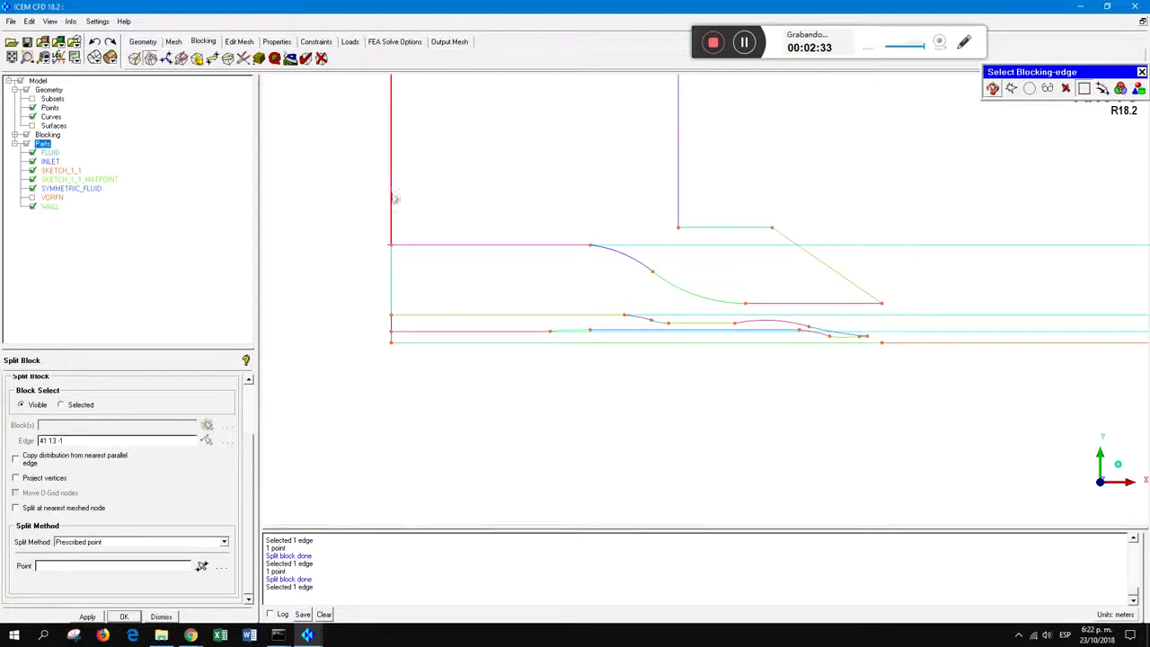
click(678, 227)
scroll(683, 236, down, 6)
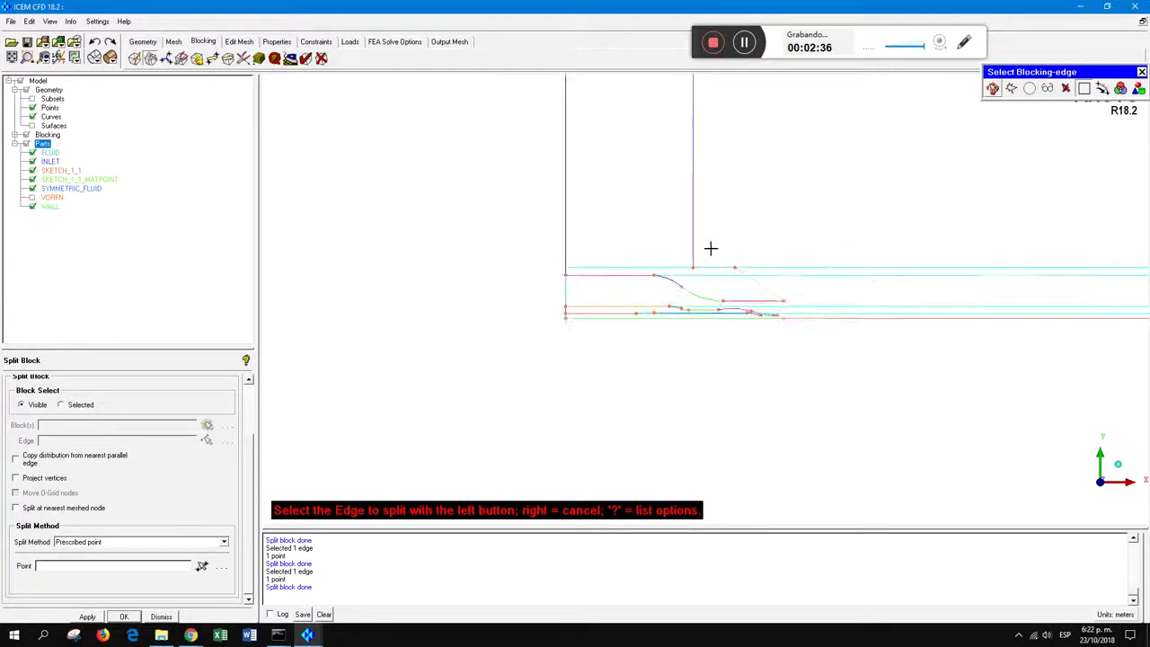
middle_drag(645, 290, 543, 351)
scroll(528, 336, up, 3)
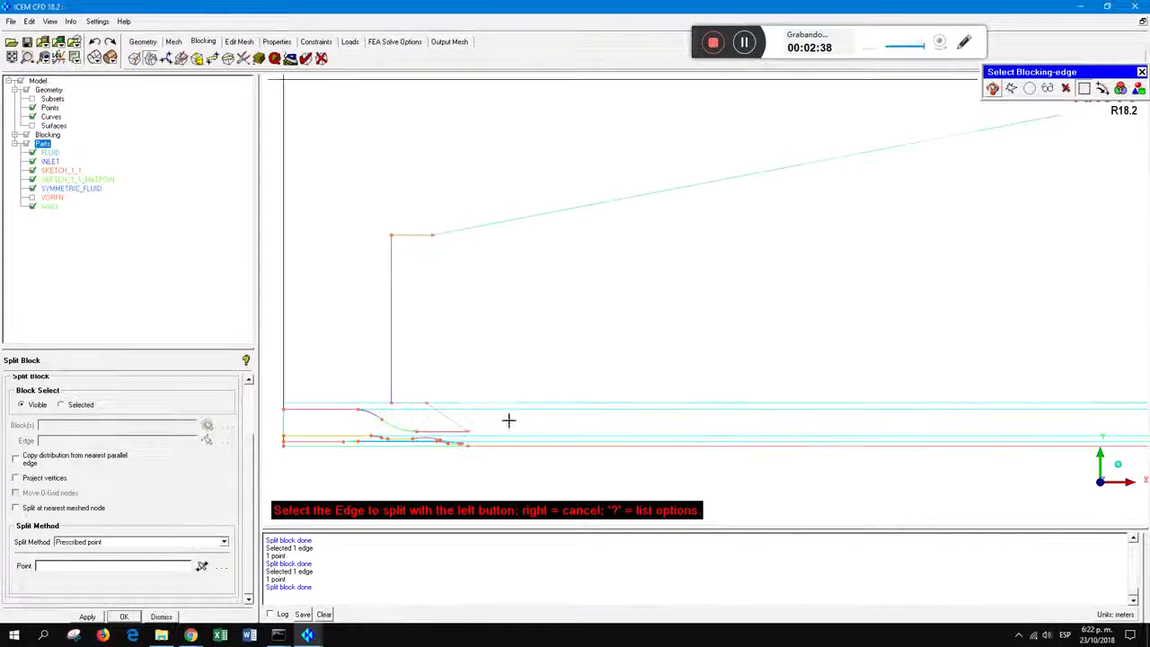
right_click(509, 417)
Split the block edge along the axis at the tip point of the center nozzle
middle_drag(522, 399, 690, 322)
scroll(549, 368, up, 4)
middle_drag(542, 378, 709, 274)
scroll(684, 321, up, 3)
scroll(745, 309, up, 3)
middle_drag(875, 328, 758, 344)
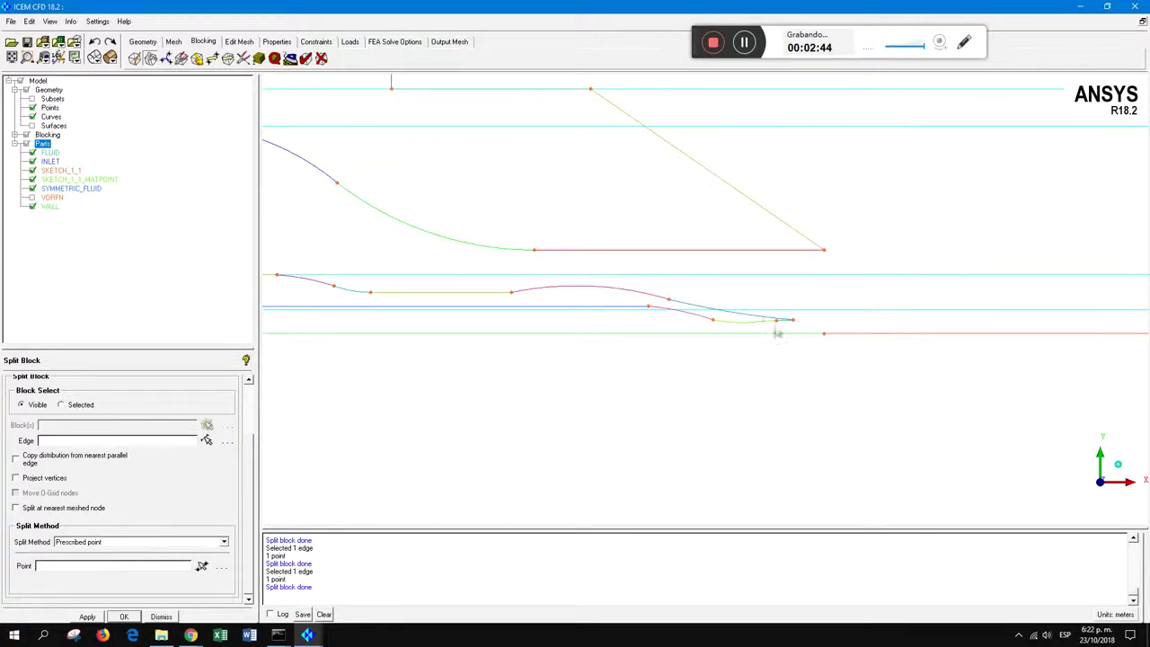
click(207, 440)
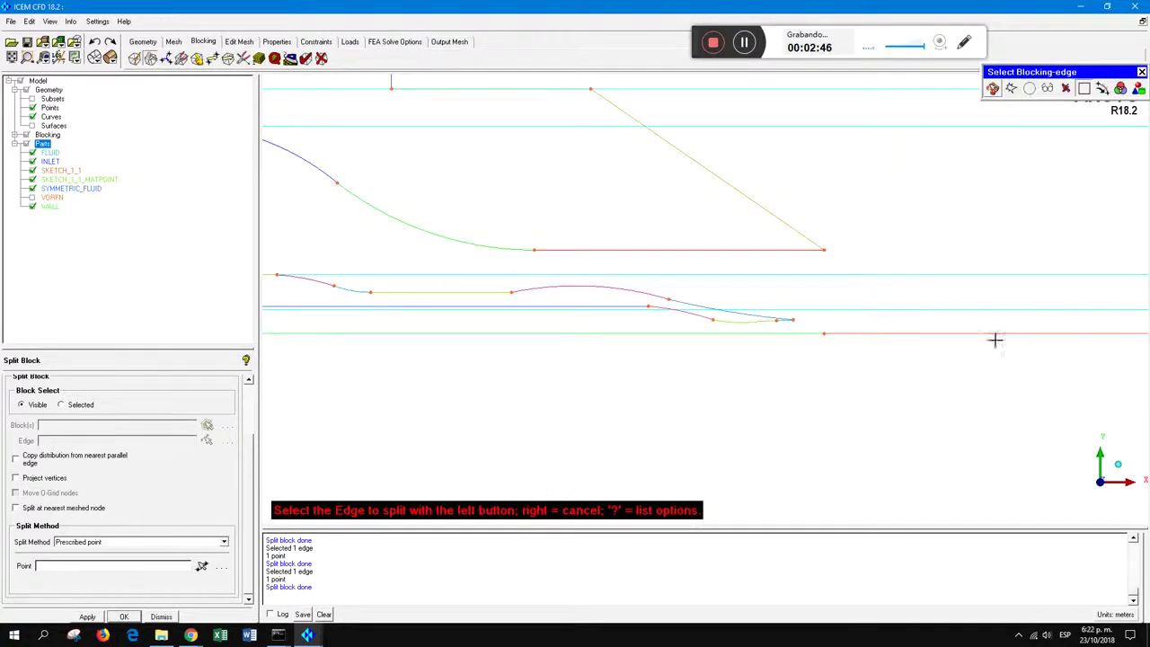
click(802, 333)
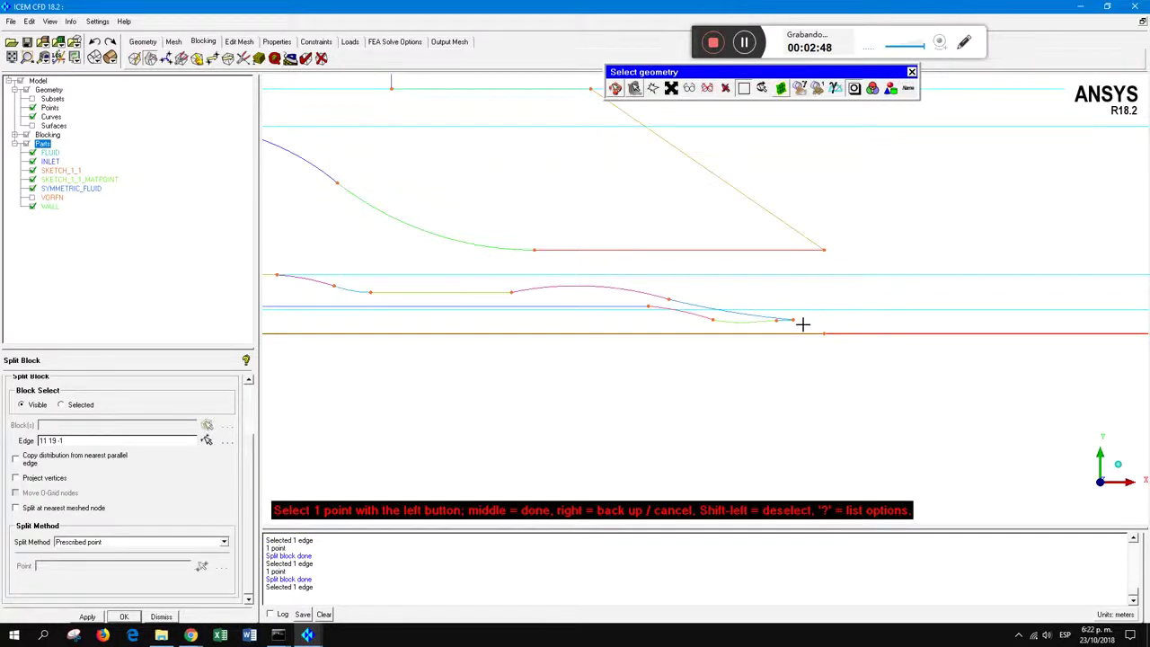
click(792, 321)
right_click(807, 363)
scroll(811, 370, down, 5)
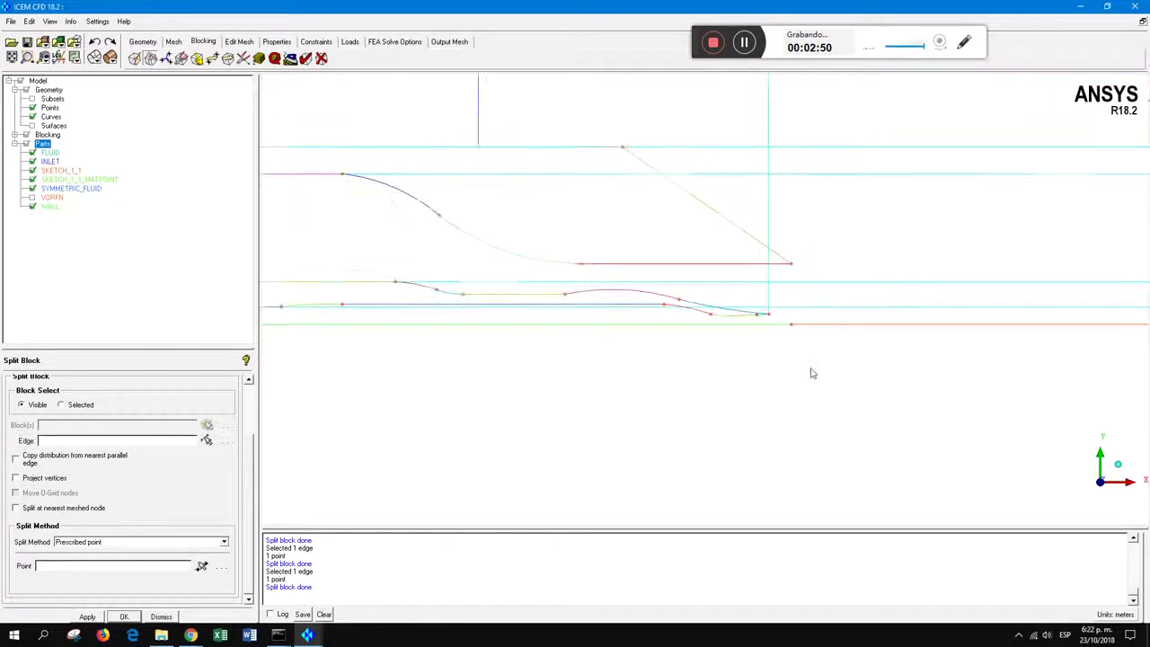
scroll(815, 370, down, 5)
middle_drag(808, 291, 682, 450)
scroll(780, 344, down, 5)
scroll(644, 351, down, 3)
middle_drag(829, 369, 724, 375)
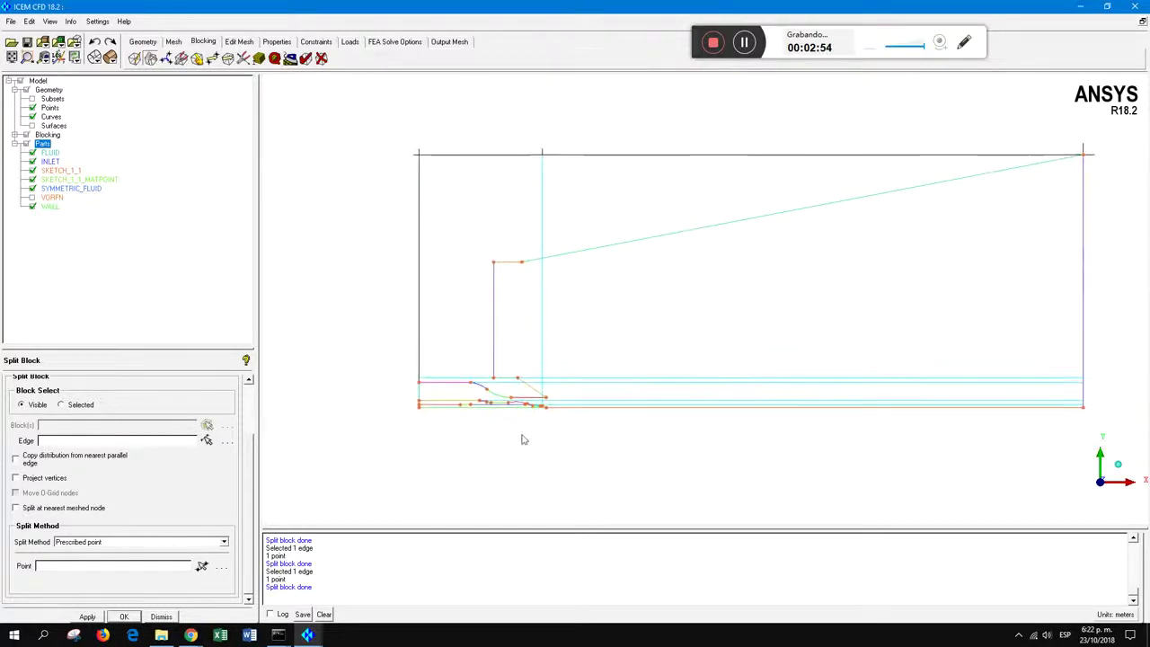
scroll(526, 424, up, 5)
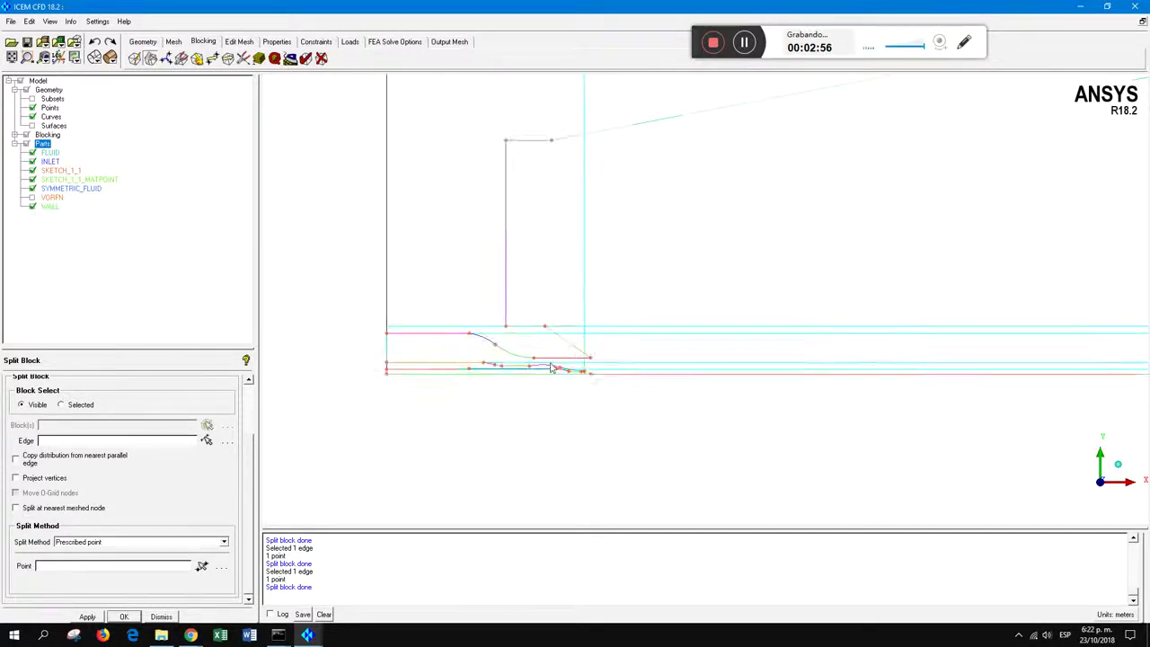
Associate the block vertex near the center nozzle tip with the geometry point at that tip
scroll(690, 363, up, 5)
middle_drag(567, 369, 714, 265)
scroll(716, 265, up, 1)
middle_drag(784, 241, 770, 261)
middle_drag(667, 282, 804, 328)
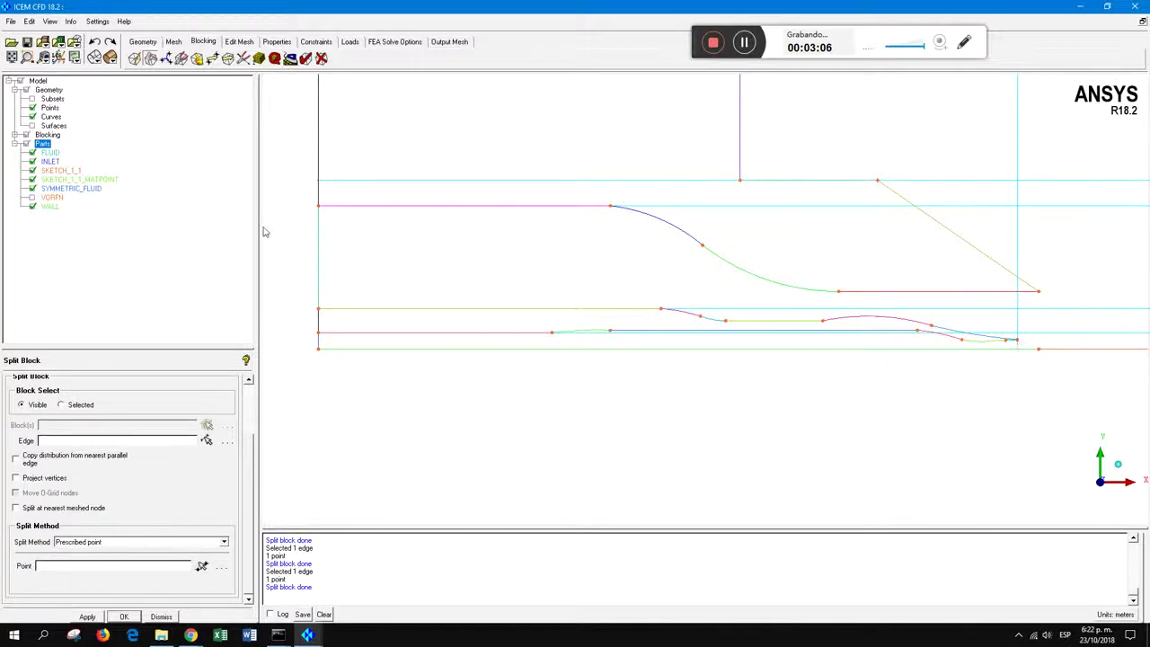
click(196, 58)
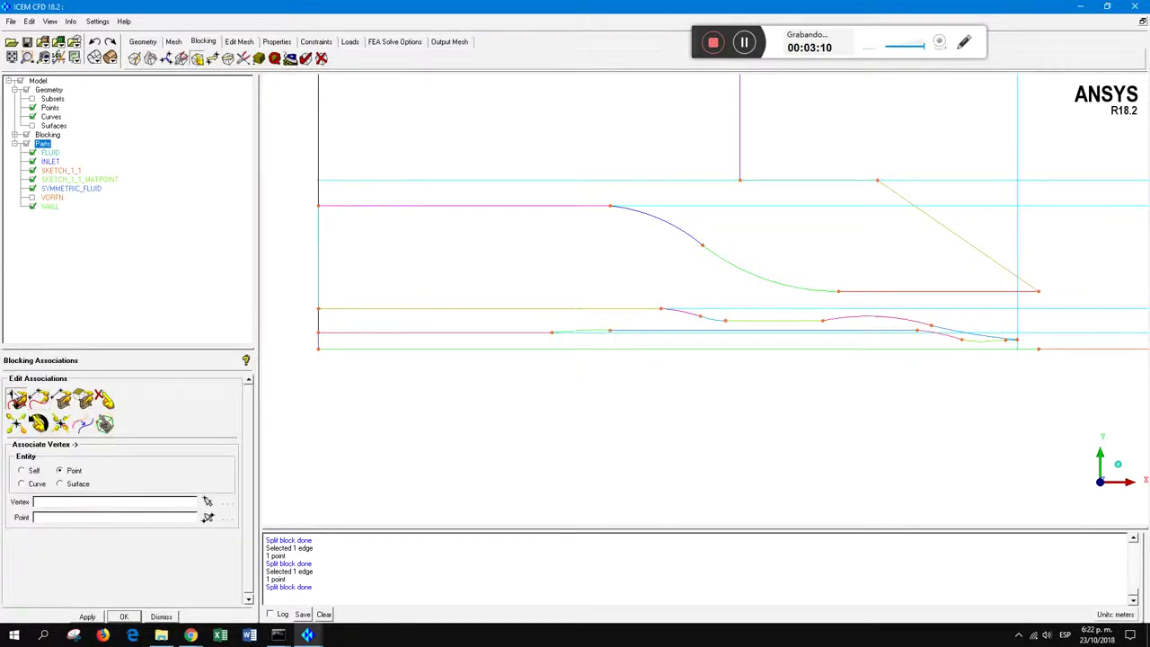
click(1016, 340)
click(1015, 339)
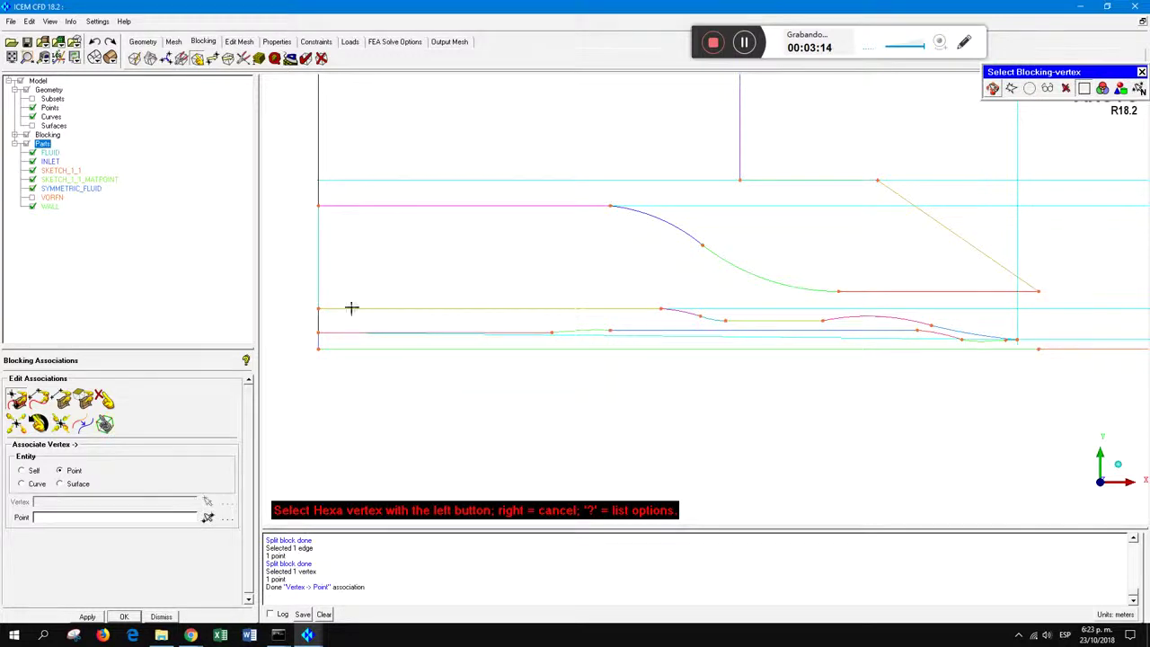
right_click(668, 287)
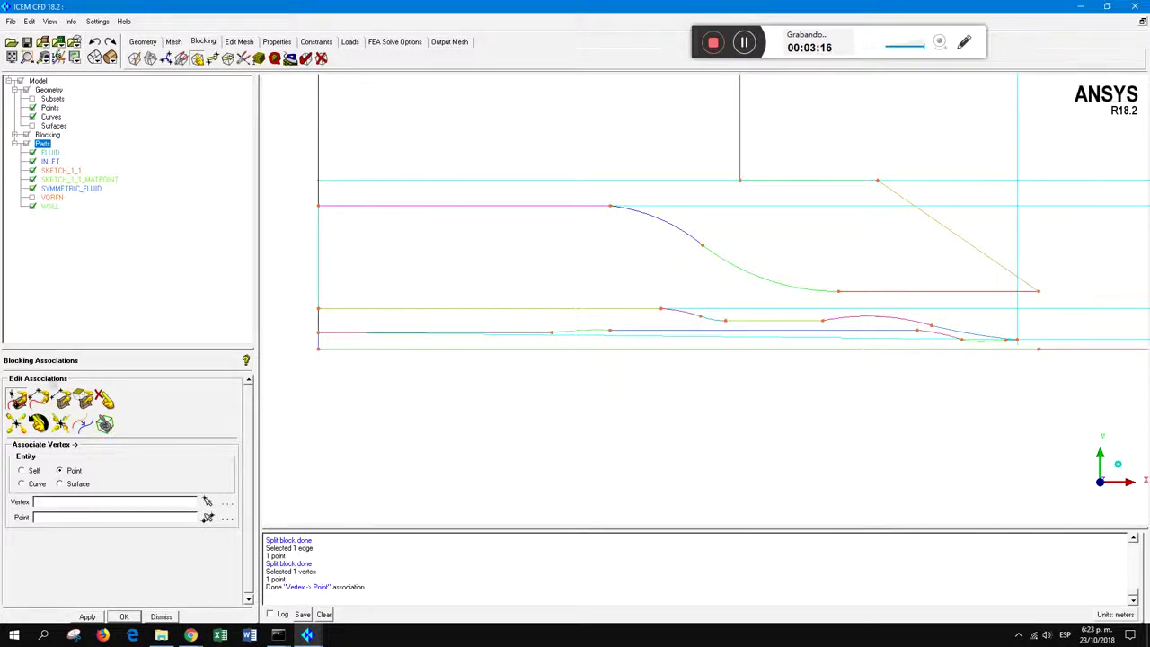
Associate the lower center-nozzle block edge with the six curves forming the center nozzle's inner wall, from inlet to tip
click(39, 399)
click(768, 336)
scroll(986, 343, up, 5)
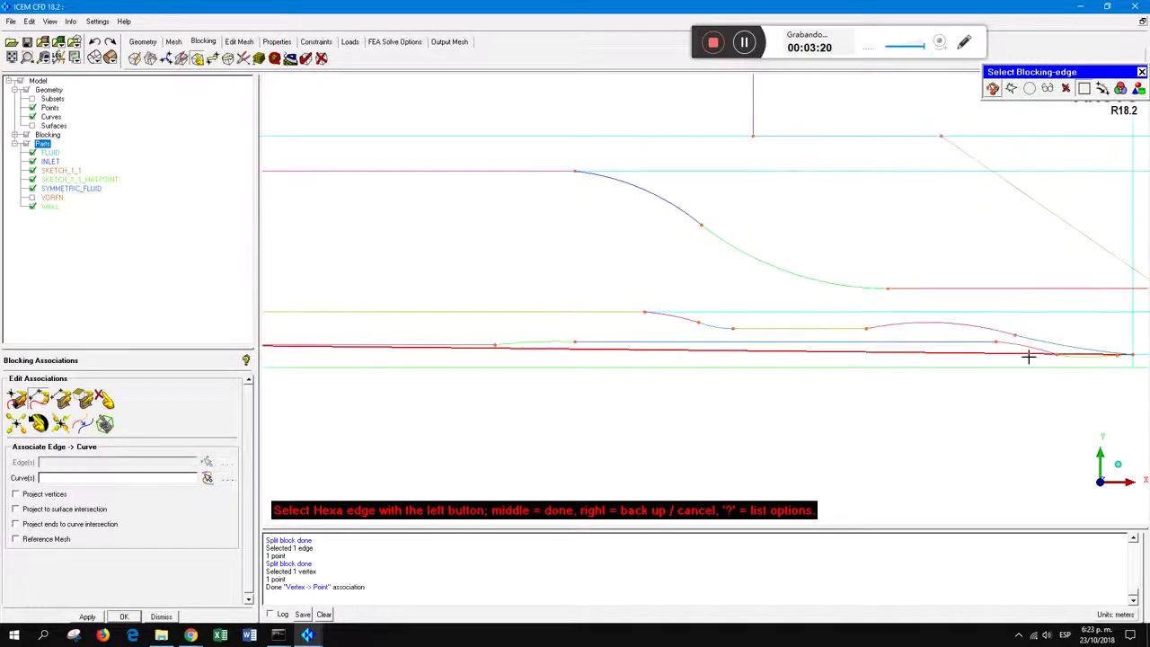
scroll(1037, 328, up, 4)
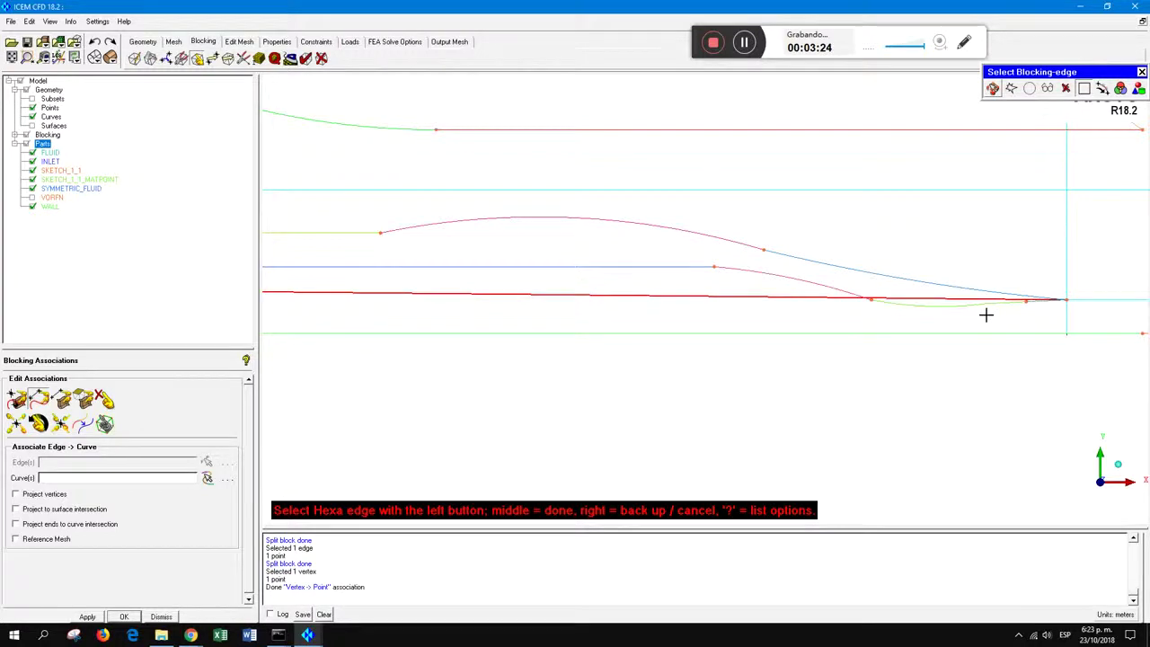
click(1037, 300)
middle_click(1037, 302)
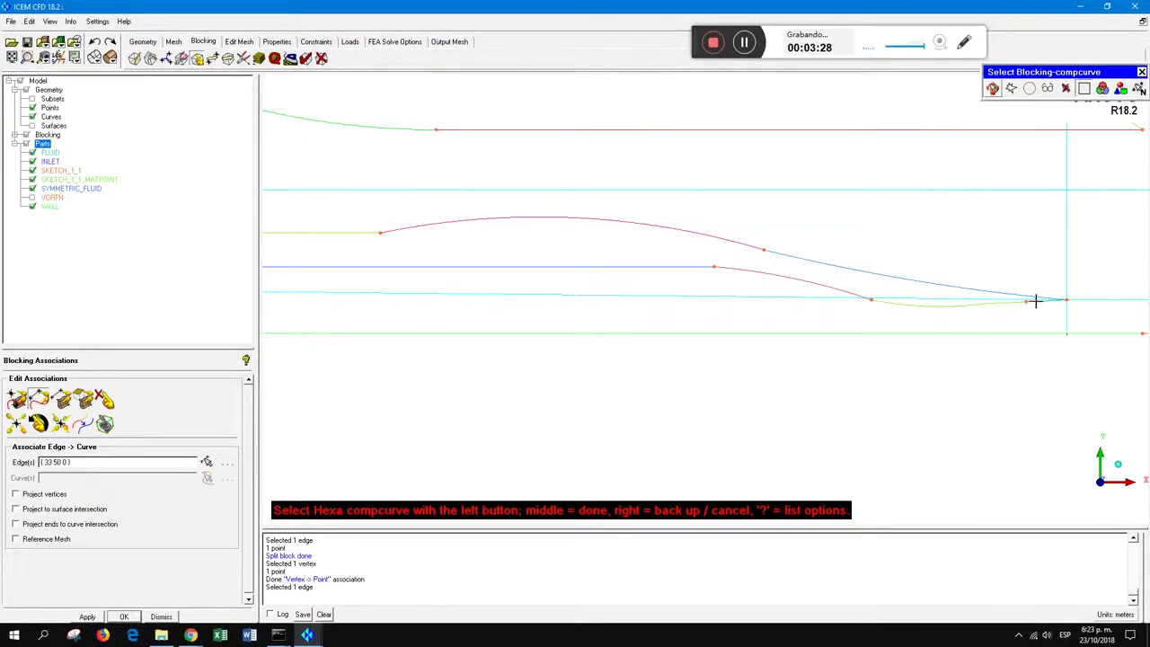
click(799, 277)
click(683, 265)
scroll(637, 277, down, 4)
middle_drag(622, 279, 866, 280)
scroll(408, 282, down, 2)
scroll(408, 282, down, 1)
middle_drag(408, 282, 647, 290)
click(515, 259)
scroll(506, 269, down, 2)
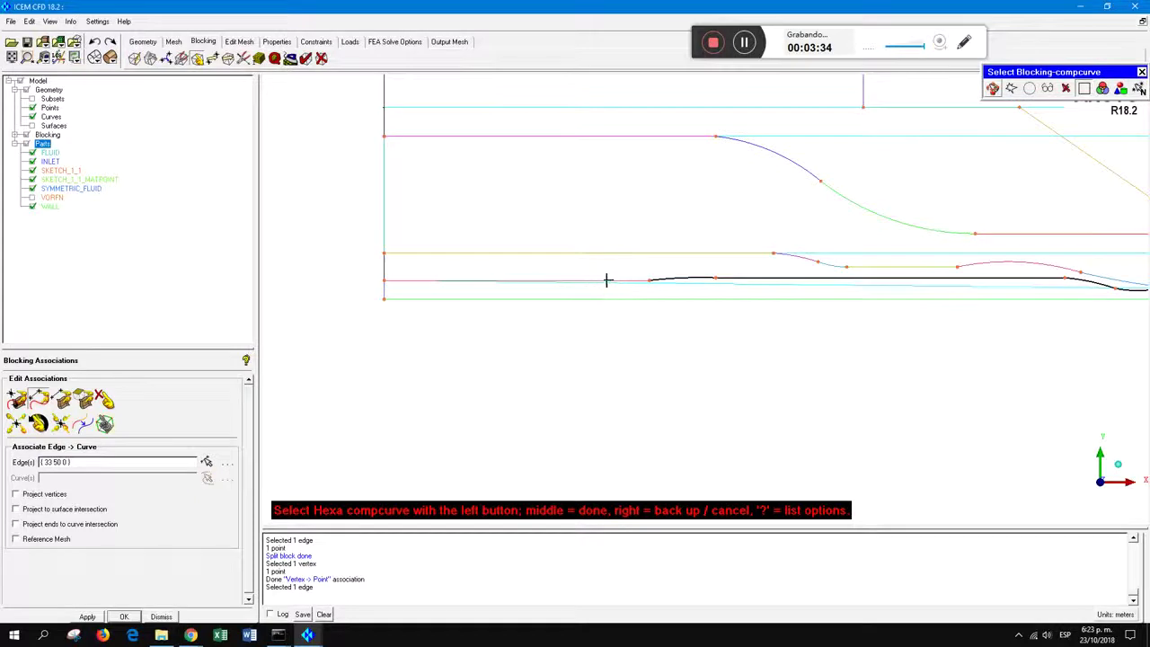
click(605, 279)
middle_click(688, 336)
Associate the block edge above it with the six curves of the center nozzle's outer wall, from tip to inlet
scroll(799, 343, down, 2)
middle_drag(835, 323, 770, 336)
scroll(768, 336, up, 1)
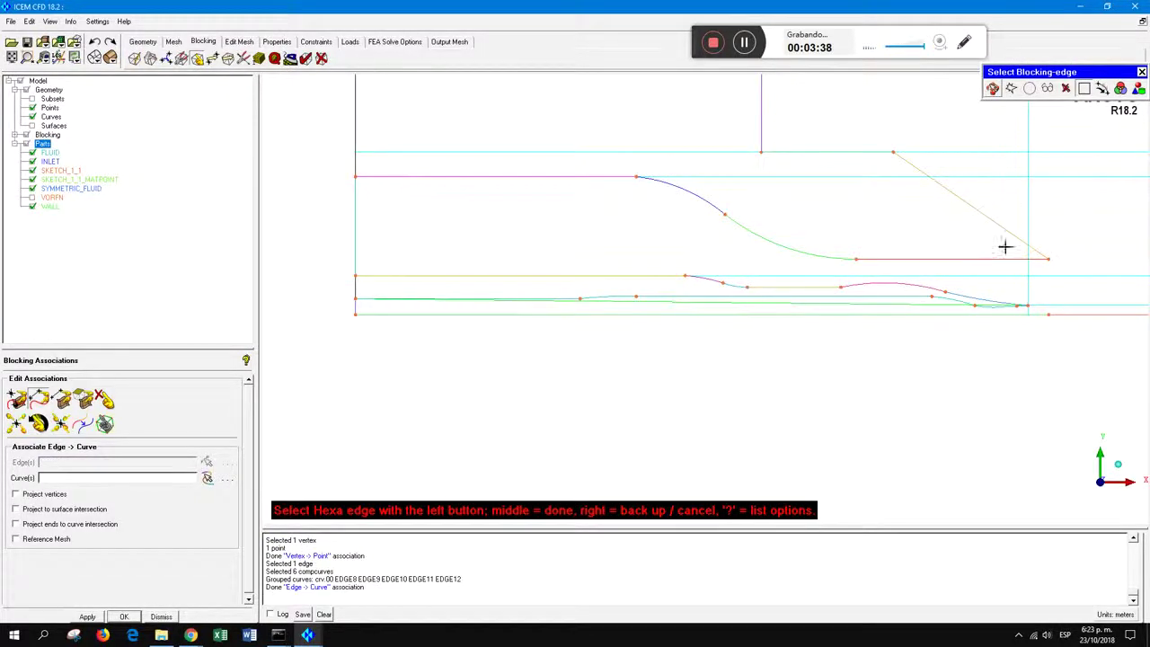
click(746, 275)
middle_click(746, 266)
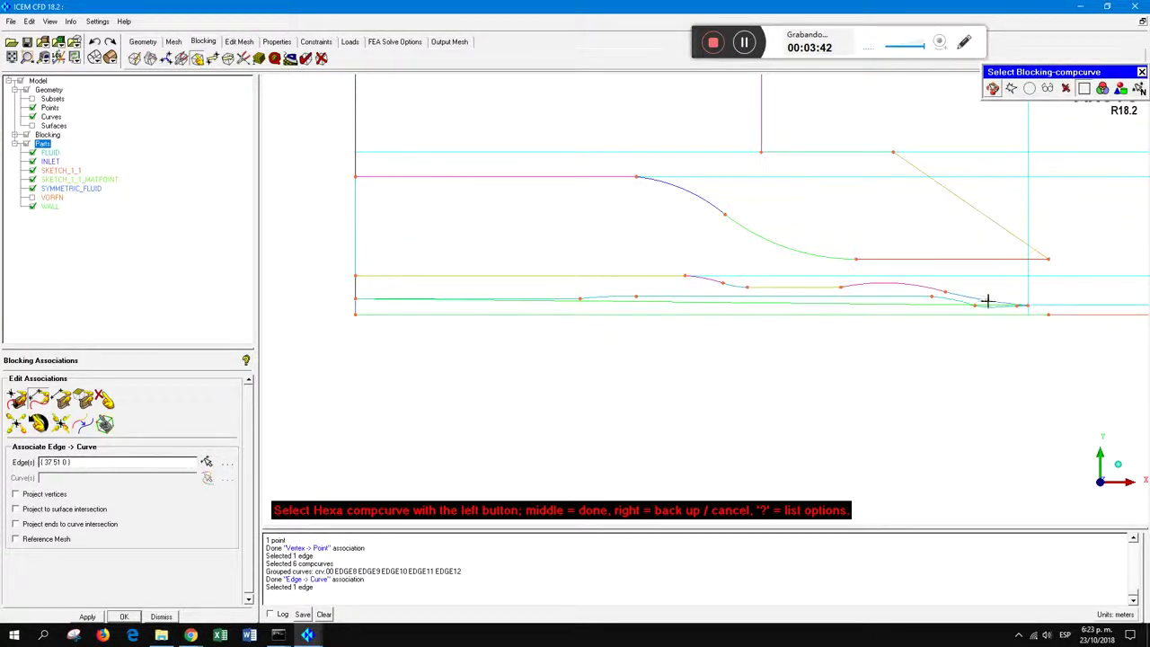
click(936, 289)
click(819, 287)
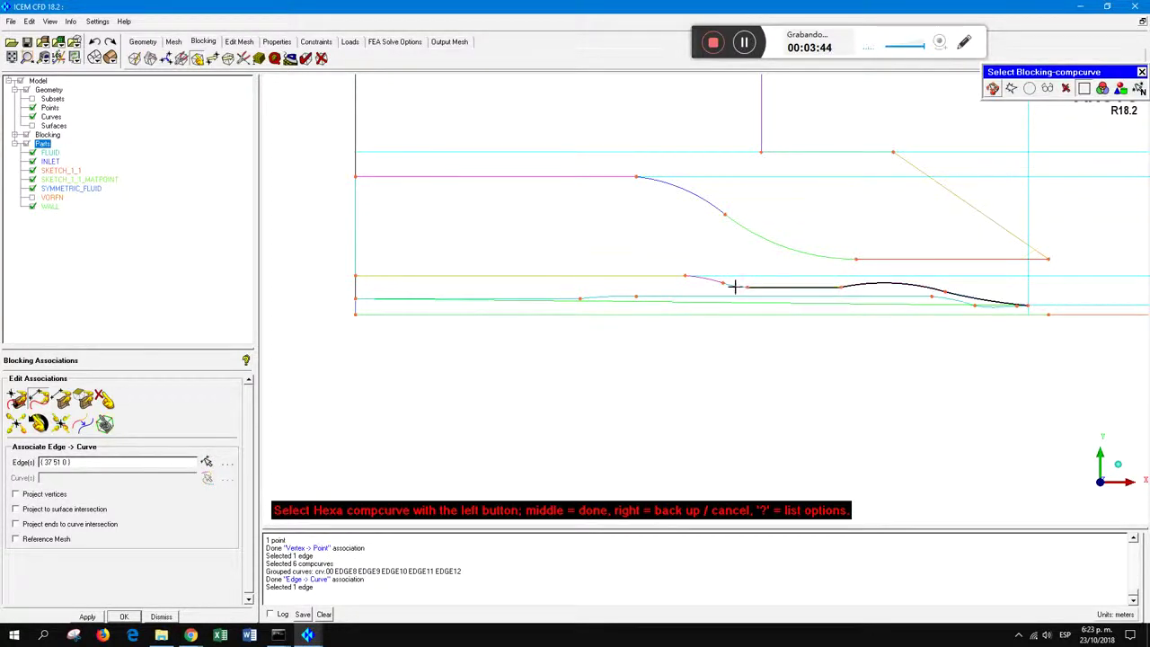
click(705, 280)
click(668, 276)
middle_click(875, 350)
scroll(911, 354, down, 1)
middle_drag(1027, 326, 761, 339)
scroll(729, 356, down, 2)
scroll(729, 356, down, 1)
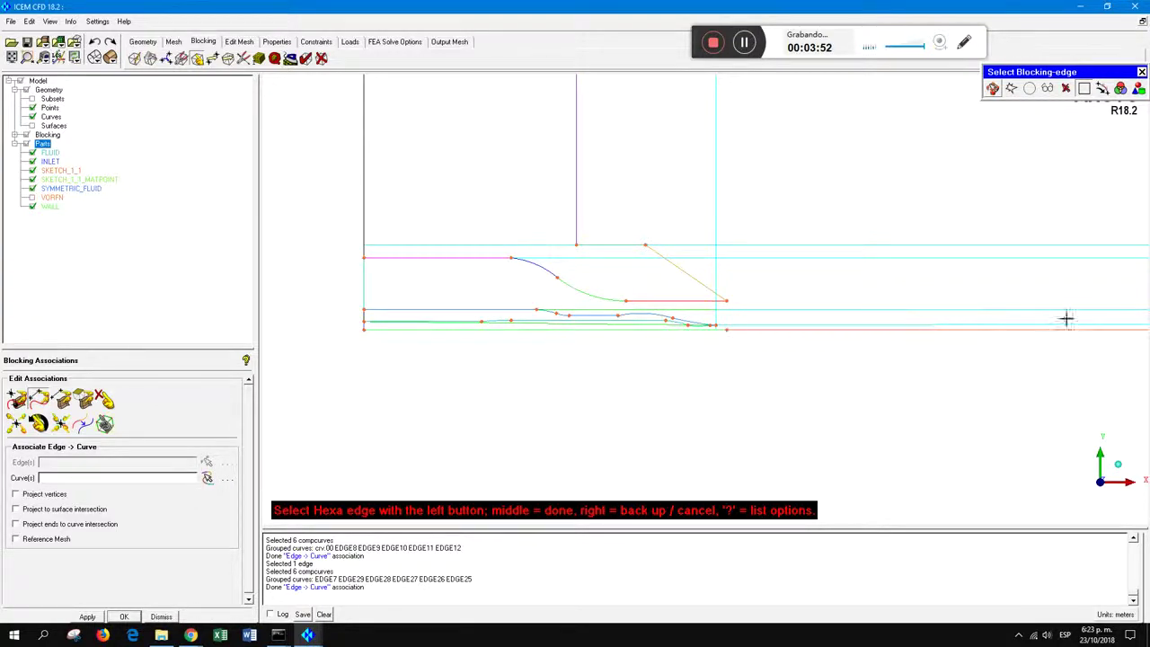
scroll(716, 312, up, 1)
right_click(765, 264)
Merge the block vertex directly above the center nozzle tip into the tip vertex, using the Multiple option with the tip as base
middle_drag(730, 327, 805, 320)
scroll(775, 286, up, 4)
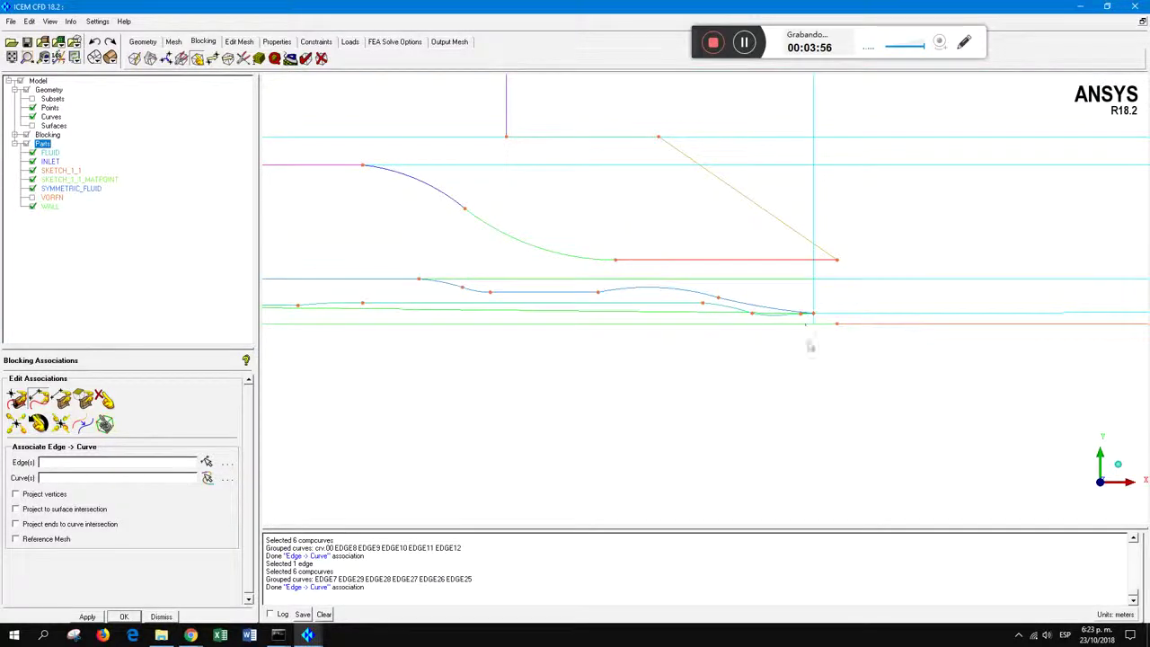
click(165, 59)
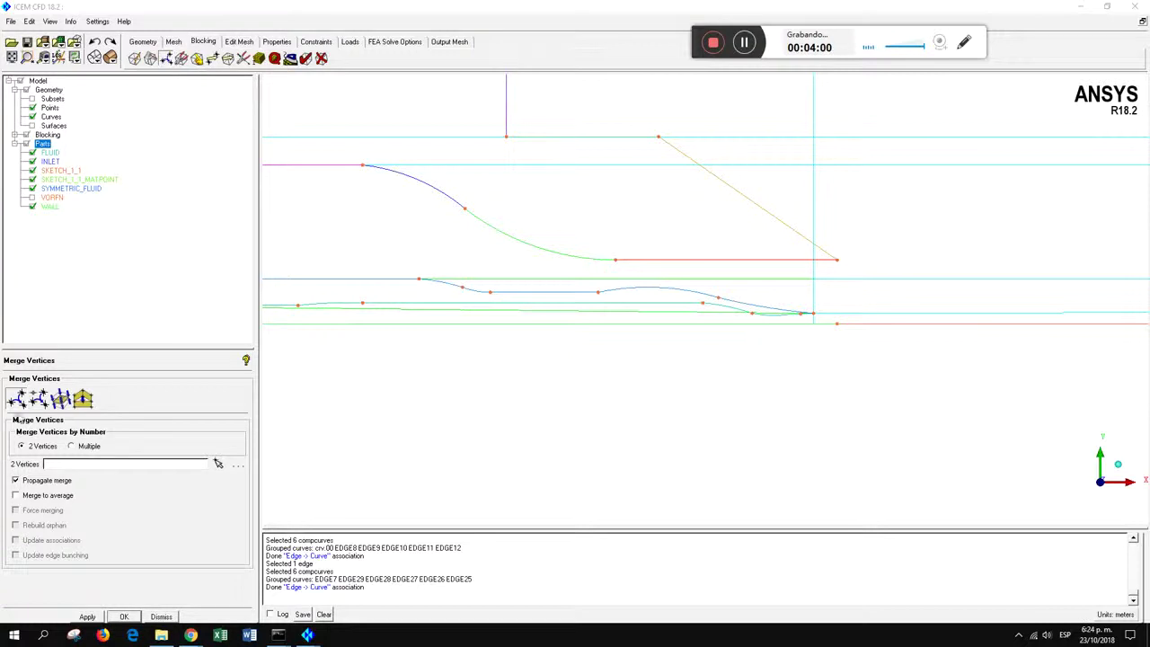
click(218, 463)
click(71, 446)
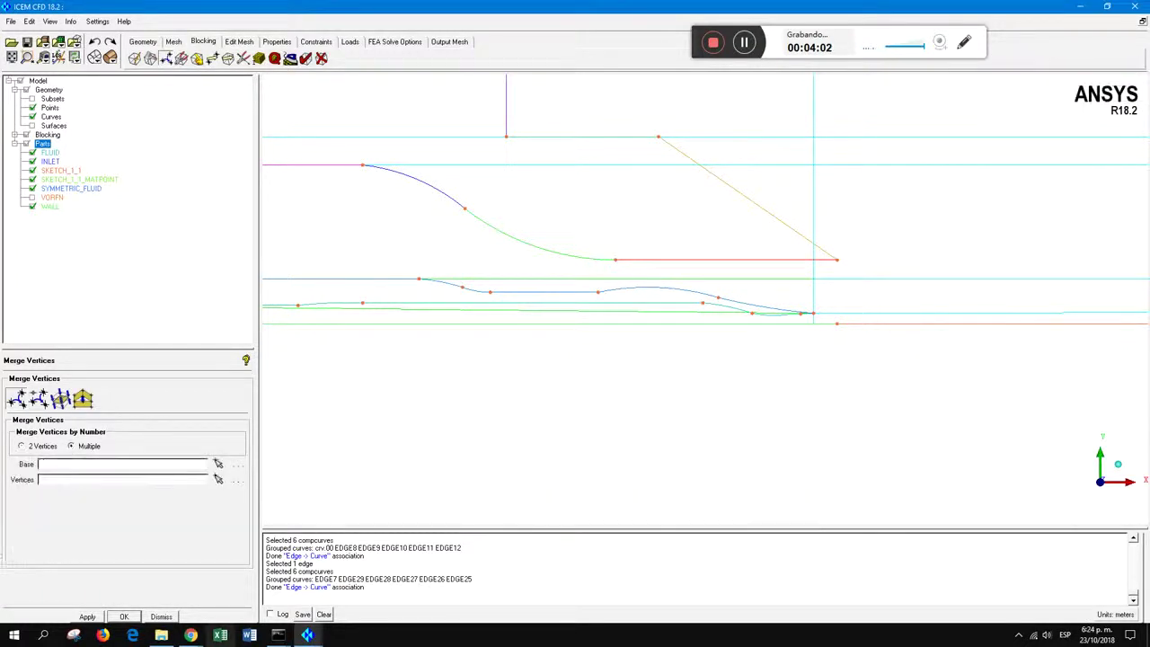
click(219, 464)
scroll(883, 336, up, 2)
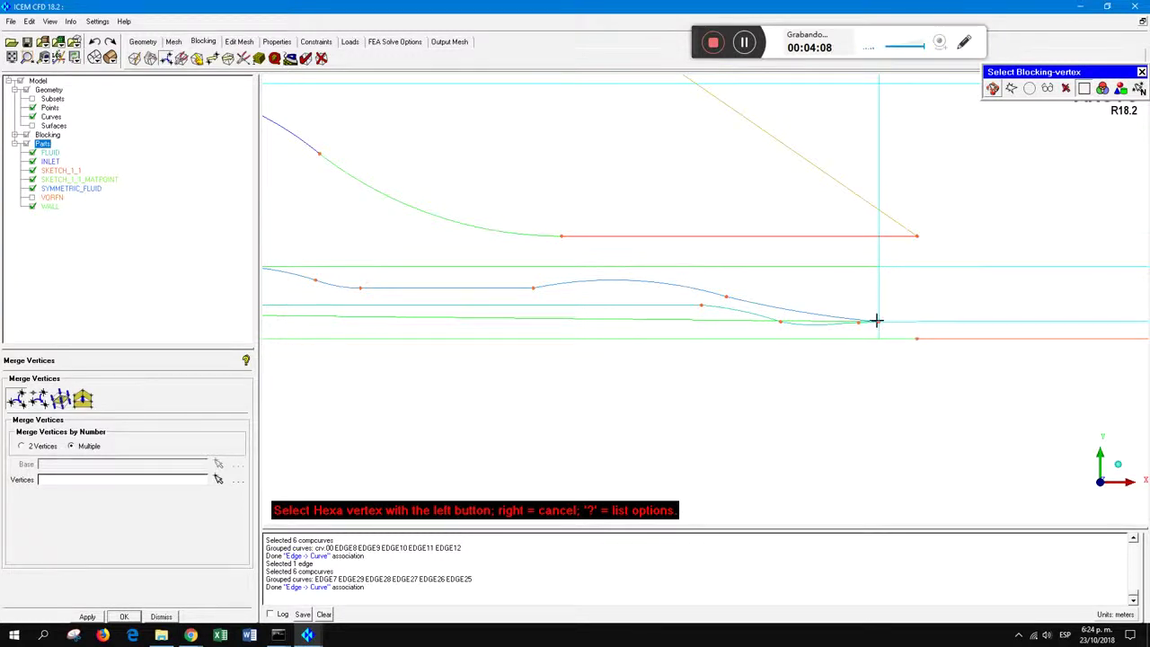
click(879, 323)
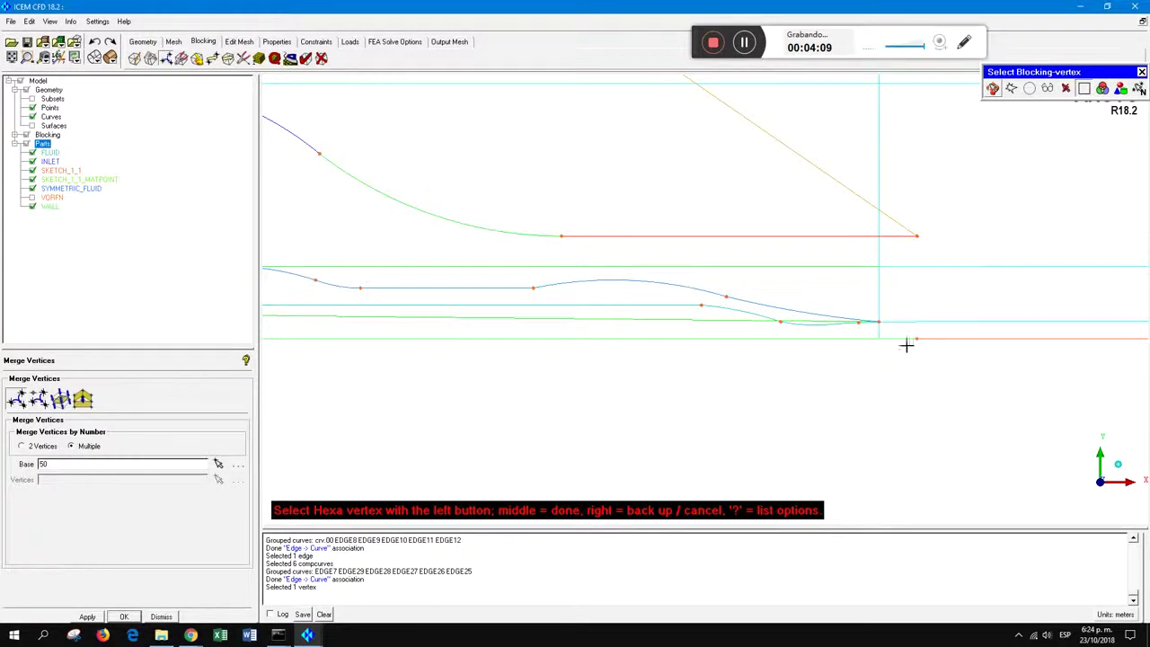
middle_click(899, 284)
scroll(896, 298, down, 4)
scroll(713, 318, down, 3)
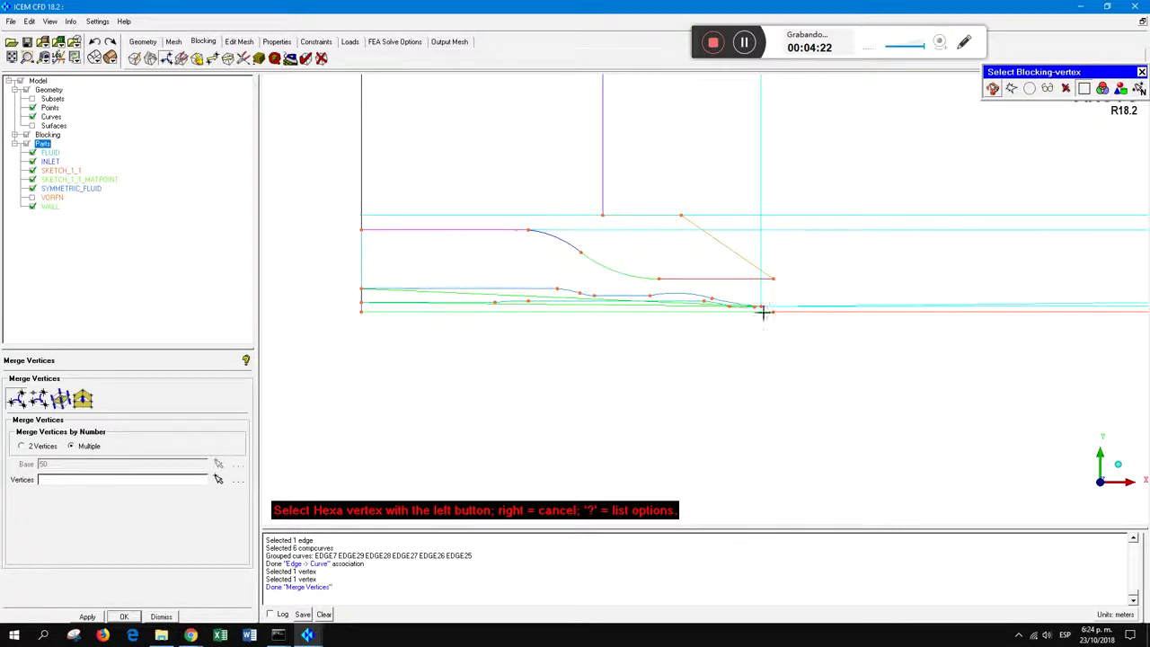
scroll(767, 310, up, 2)
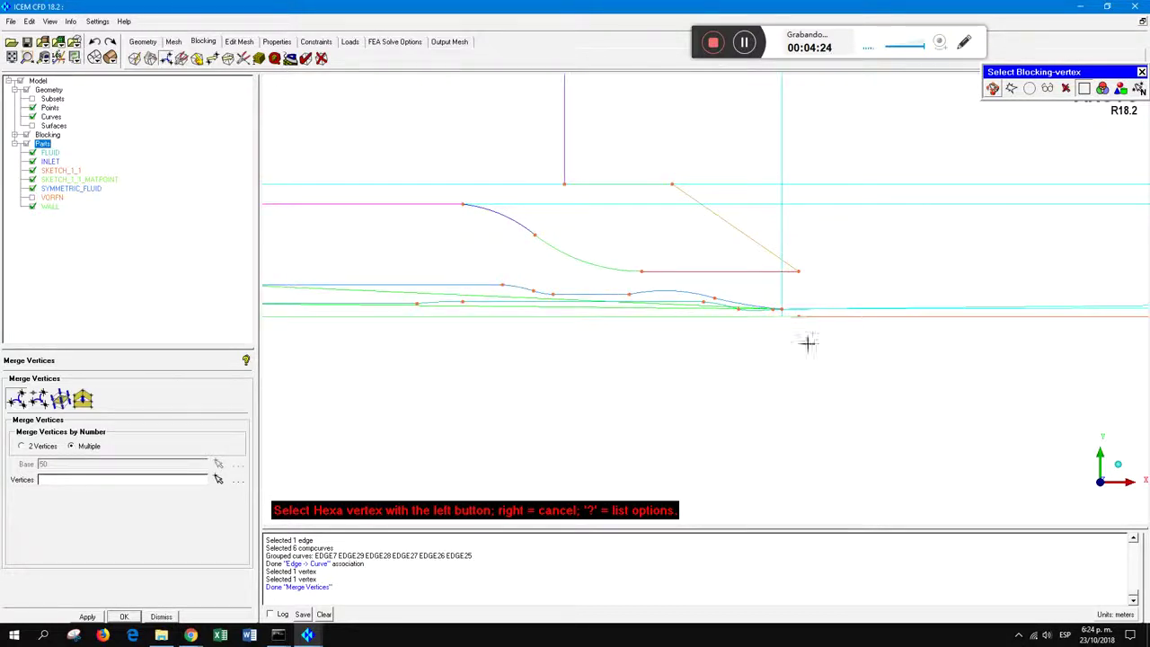
scroll(786, 317, down, 4)
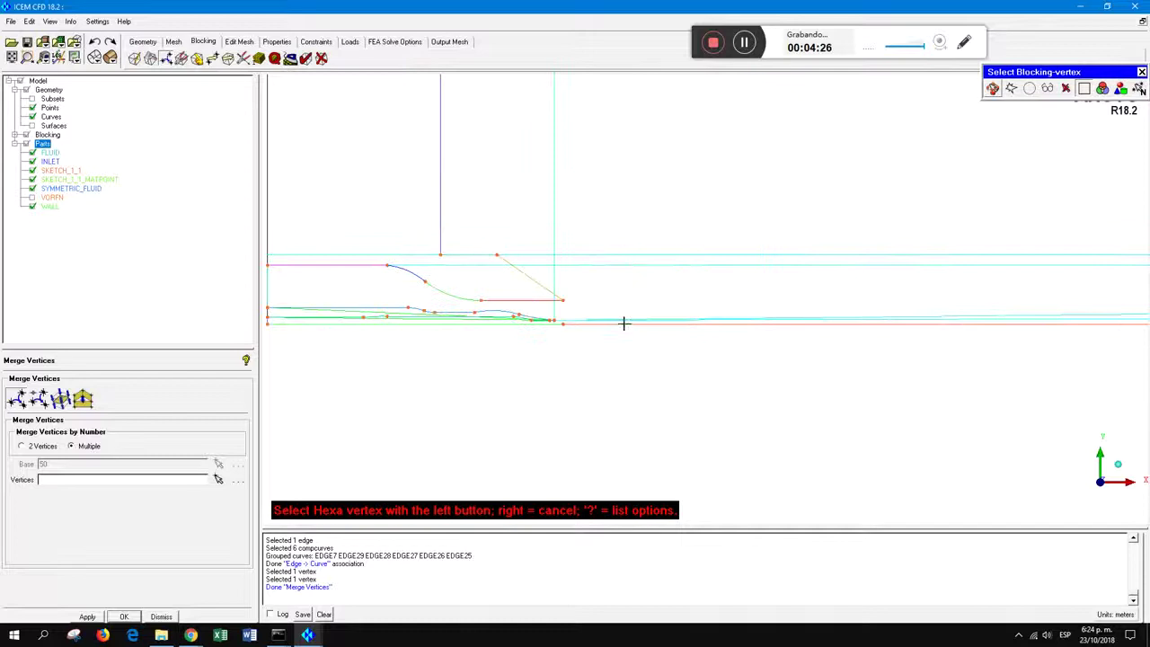
right_click(725, 396)
At the outlet end, merge the second block vertex above the axis into the first one, using the lower vertex as base
scroll(1048, 402, down, 2)
middle_drag(1048, 398, 541, 342)
middle_drag(1109, 359, 788, 397)
scroll(818, 330, up, 3)
middle_drag(813, 329, 910, 440)
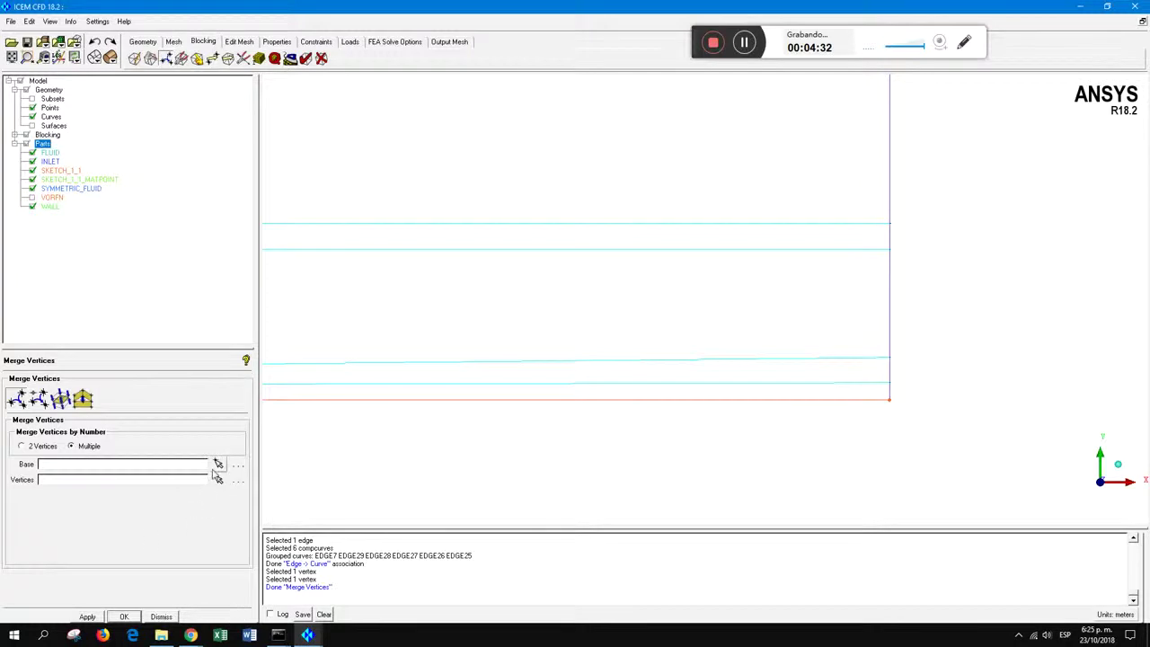
click(217, 464)
click(896, 385)
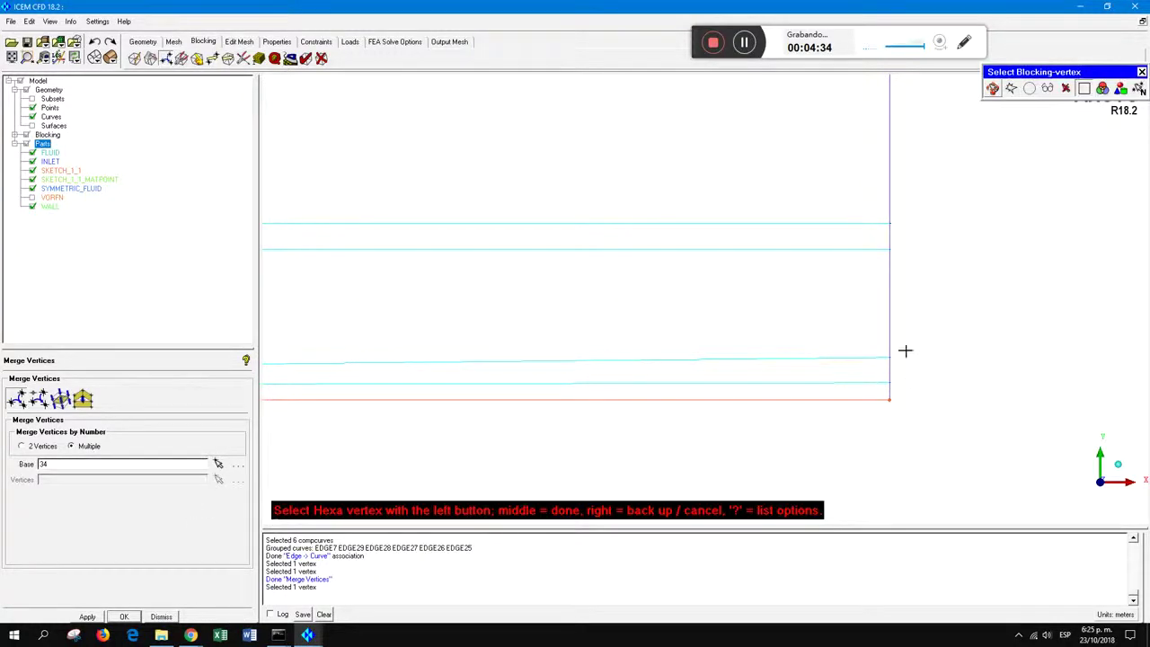
click(949, 362)
middle_click(950, 362)
right_click(945, 372)
Associate the upper coflow block edge with the four curves of the coflow passage's outer wall, from inlet to lip
scroll(878, 427, down, 4)
middle_drag(551, 377, 976, 350)
middle_drag(431, 321, 887, 374)
middle_drag(469, 400, 790, 402)
scroll(509, 375, up, 1)
scroll(507, 373, up, 1)
middle_drag(537, 382, 784, 355)
scroll(637, 368, up, 2)
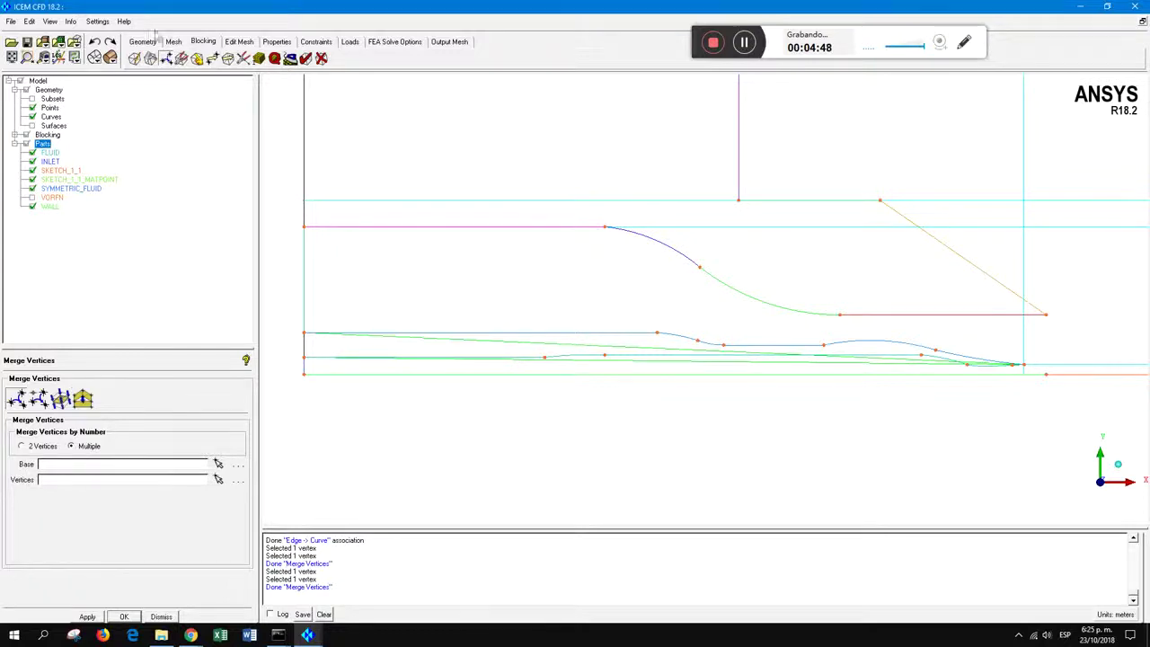
click(197, 58)
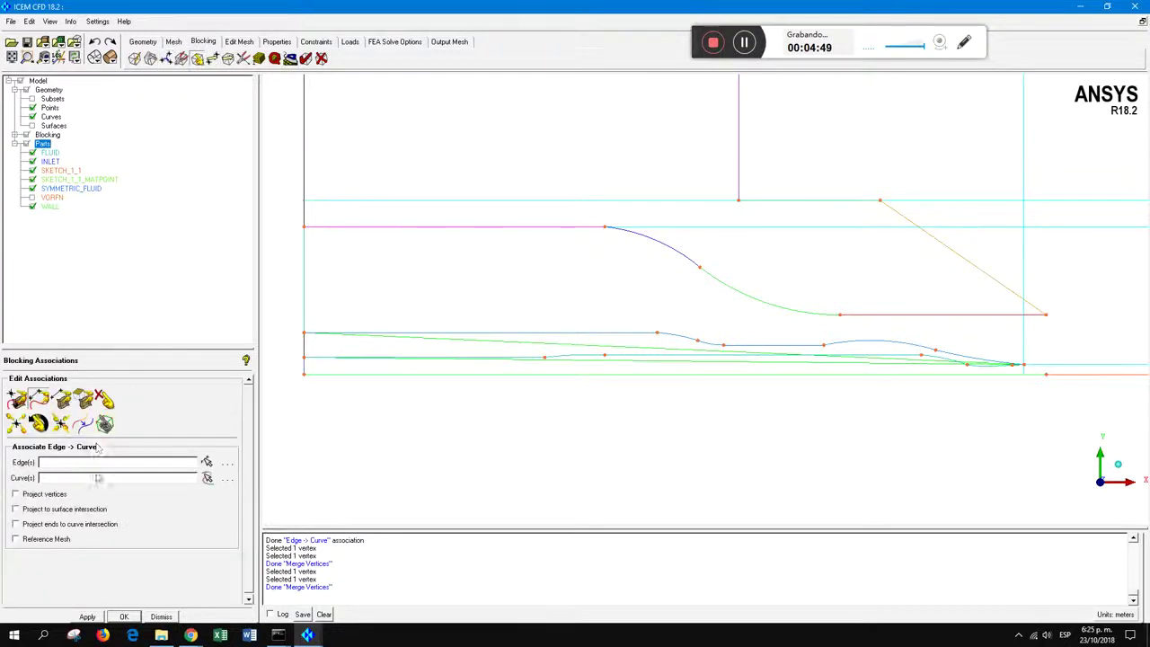
click(828, 226)
middle_click(572, 225)
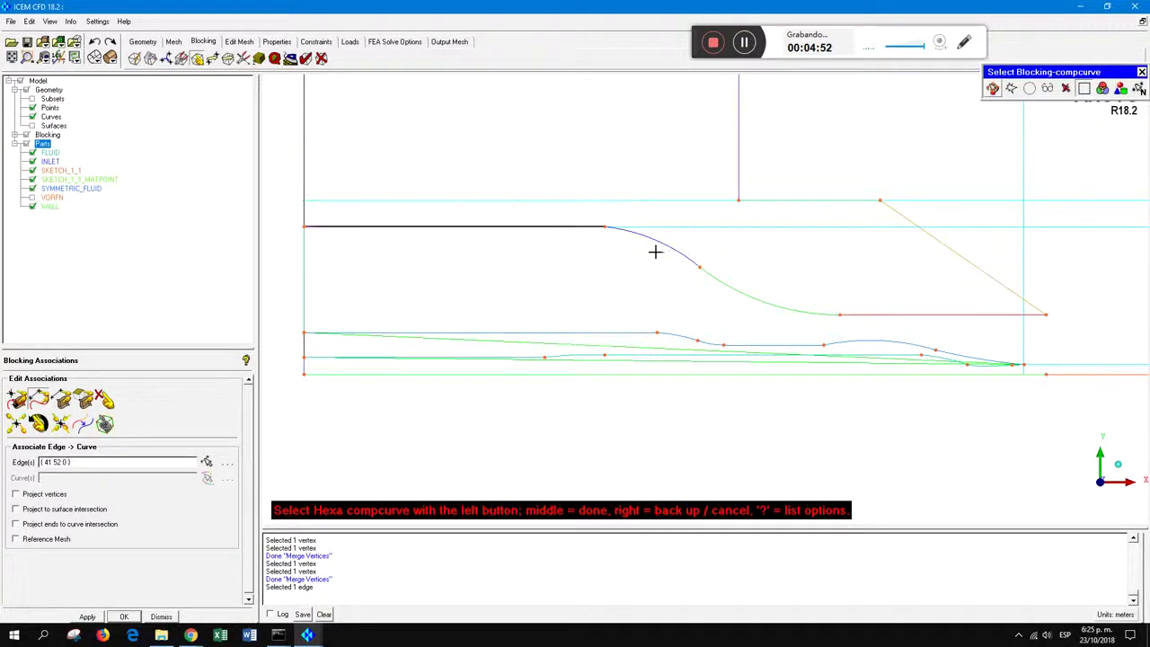
click(658, 249)
click(754, 290)
click(907, 316)
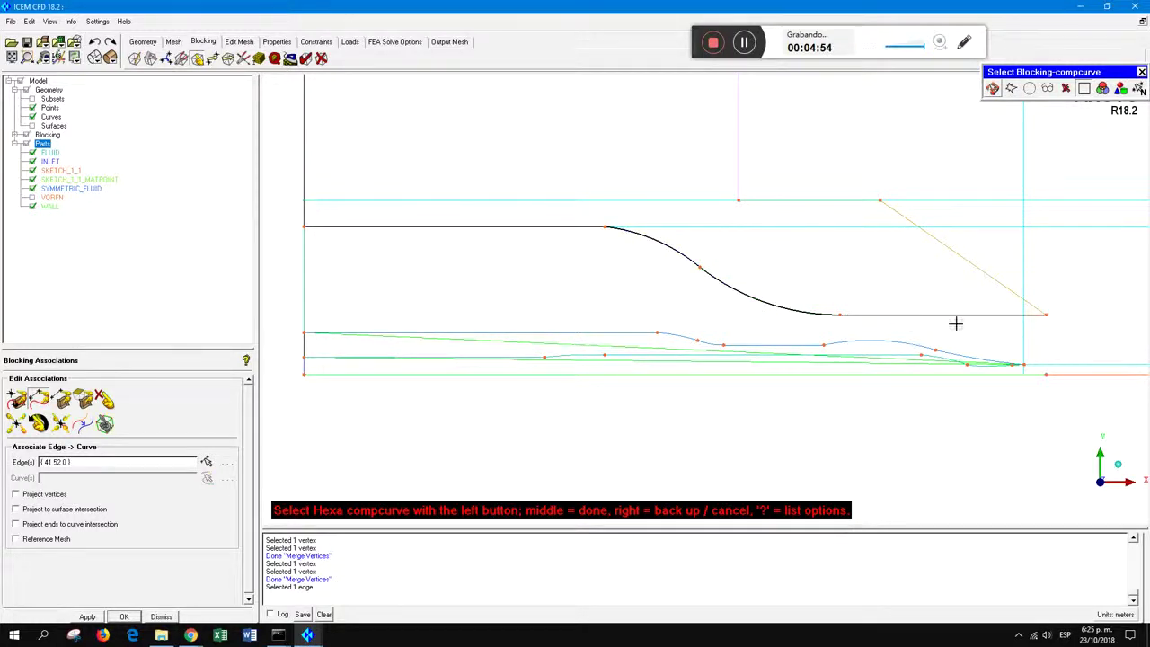
middle_click(931, 297)
Move the downstream vertex of the coflow wall edge down onto the straight wall near the lip, with X and Z fixed
scroll(931, 297, down, 1)
scroll(932, 297, up, 3)
middle_drag(1067, 307, 853, 322)
scroll(857, 317, down, 2)
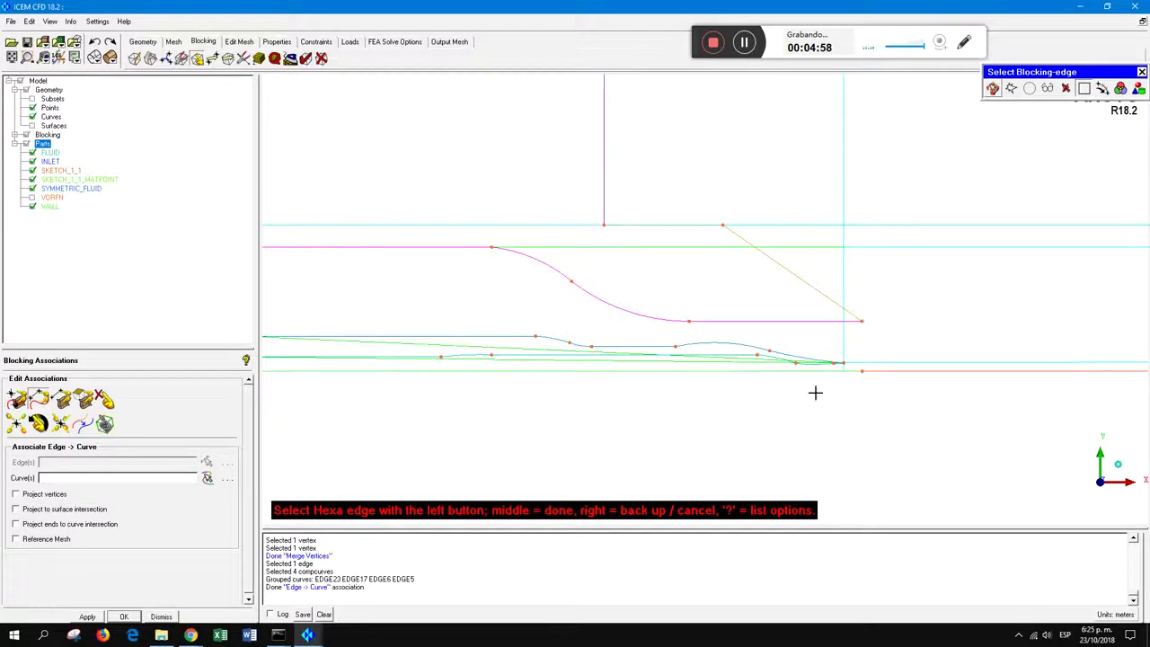
middle_drag(871, 324, 752, 321)
scroll(725, 269, up, 2)
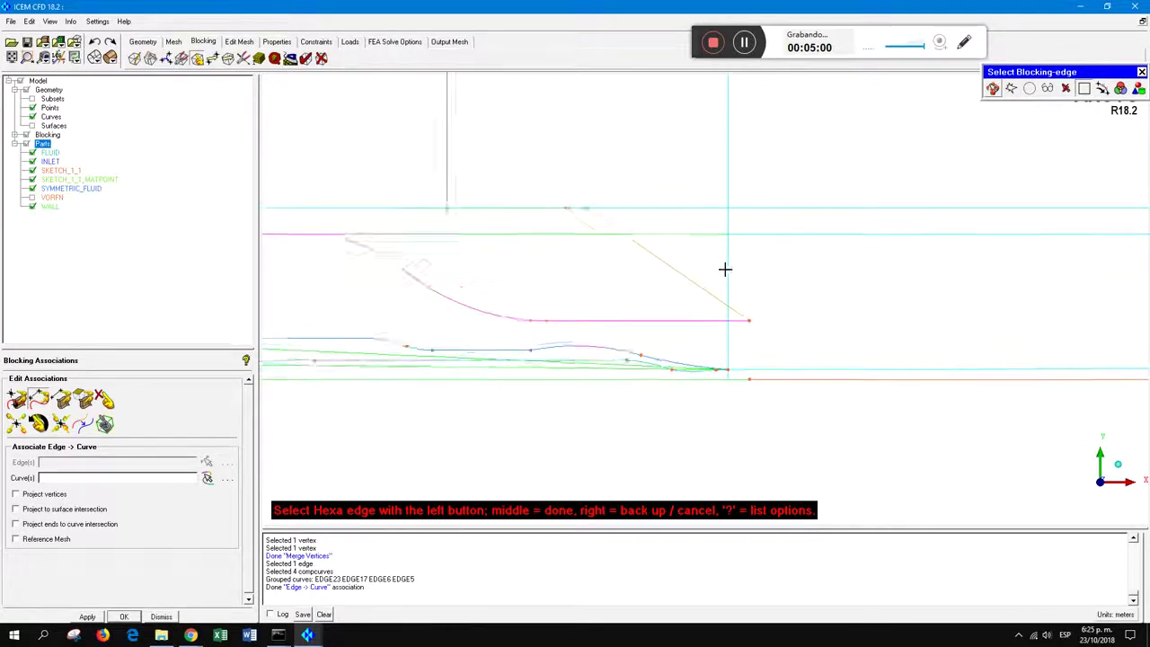
scroll(744, 272, down, 1)
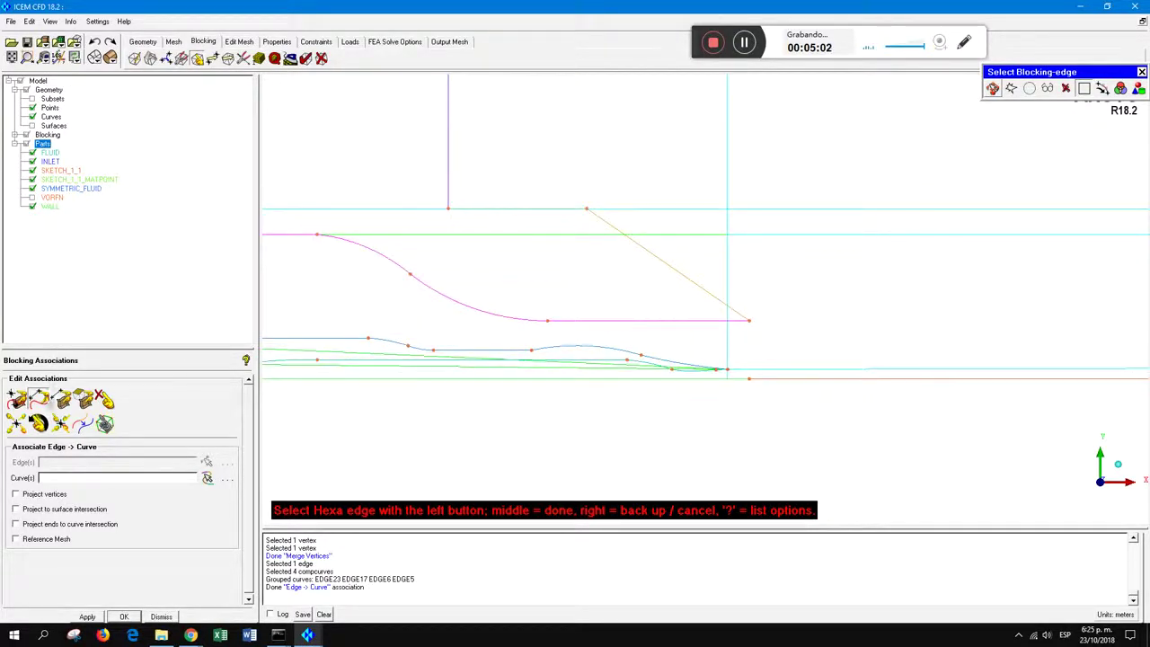
click(212, 58)
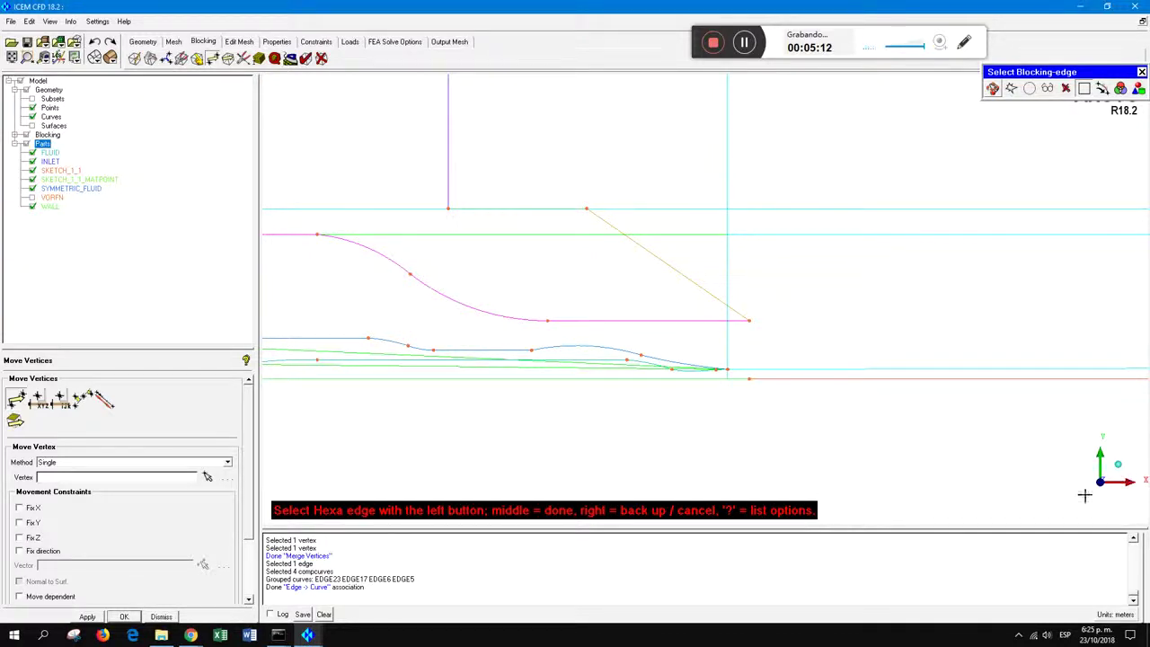
click(20, 508)
click(20, 537)
click(208, 476)
drag(727, 233, 727, 274)
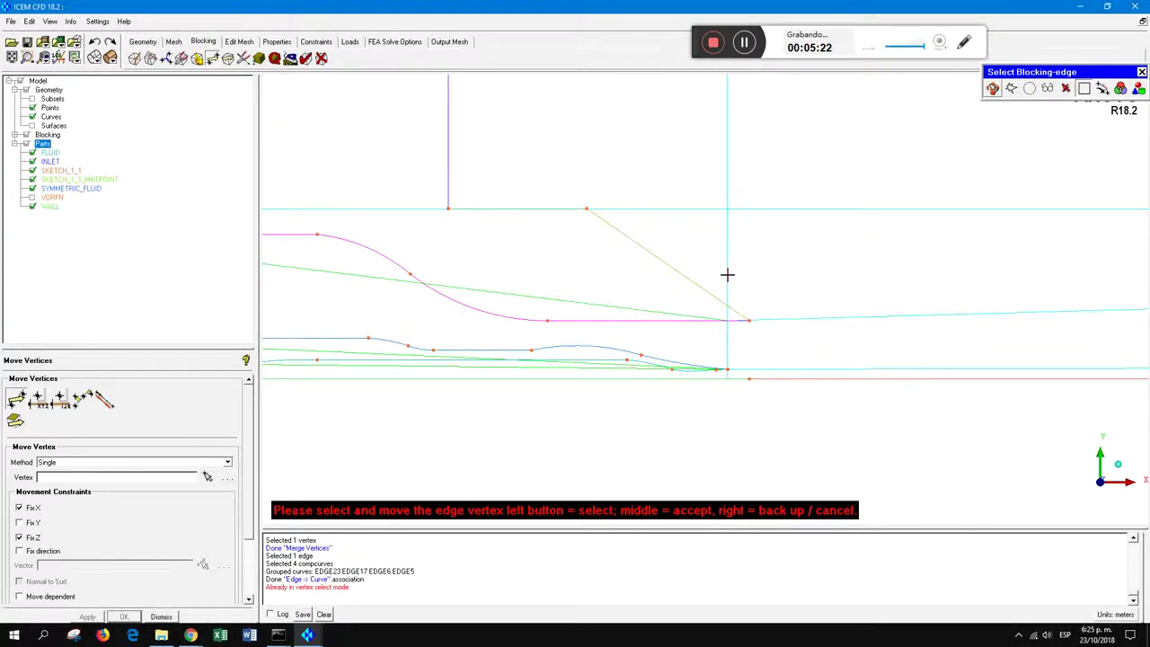
Try the moved vertex at the coflow nozzle's lip point, and return it to its place directly above the center nozzle tip
scroll(698, 316, down, 1)
scroll(700, 294, down, 1)
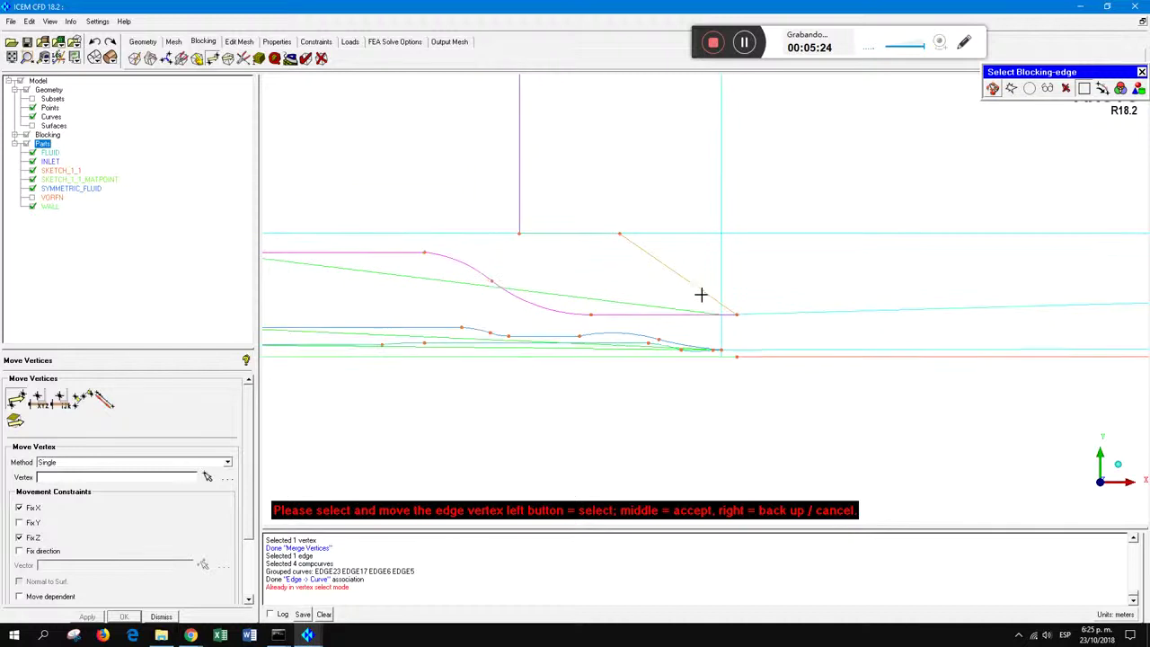
drag(721, 315, 787, 285)
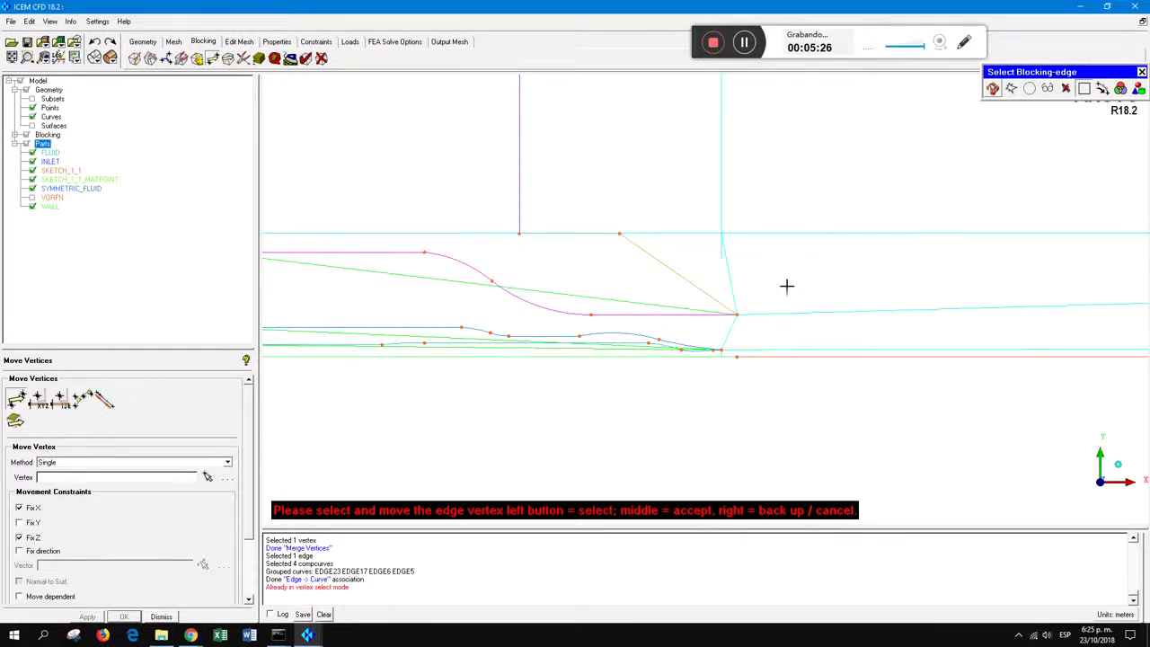
scroll(740, 313, up, 3)
drag(755, 324, 729, 326)
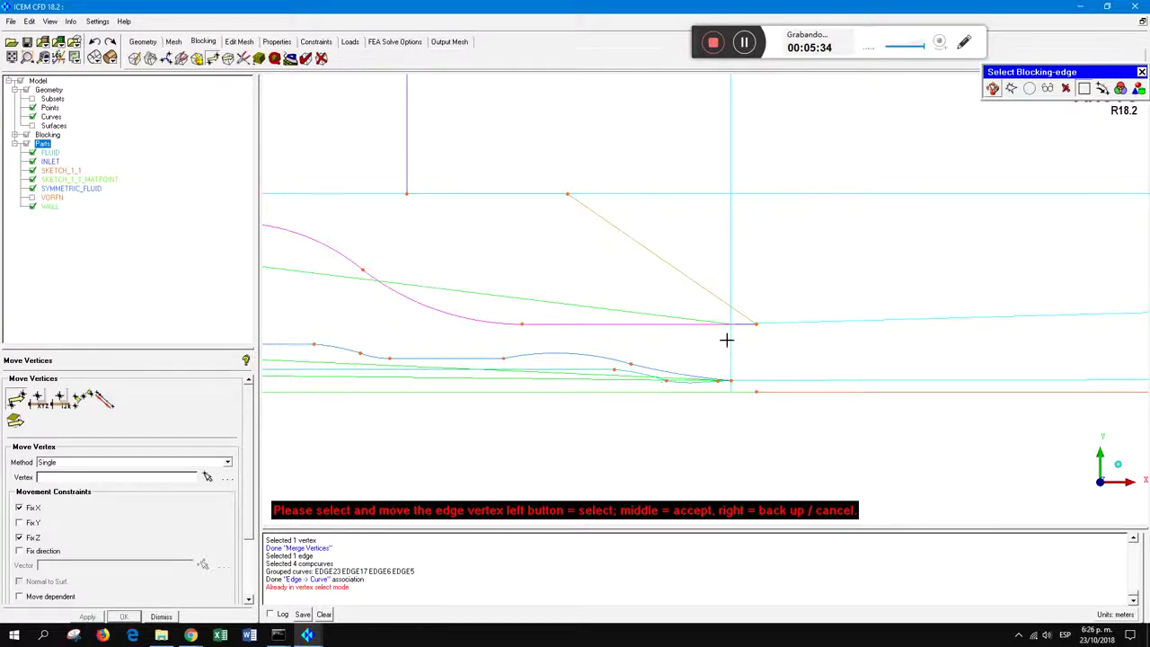
click(745, 42)
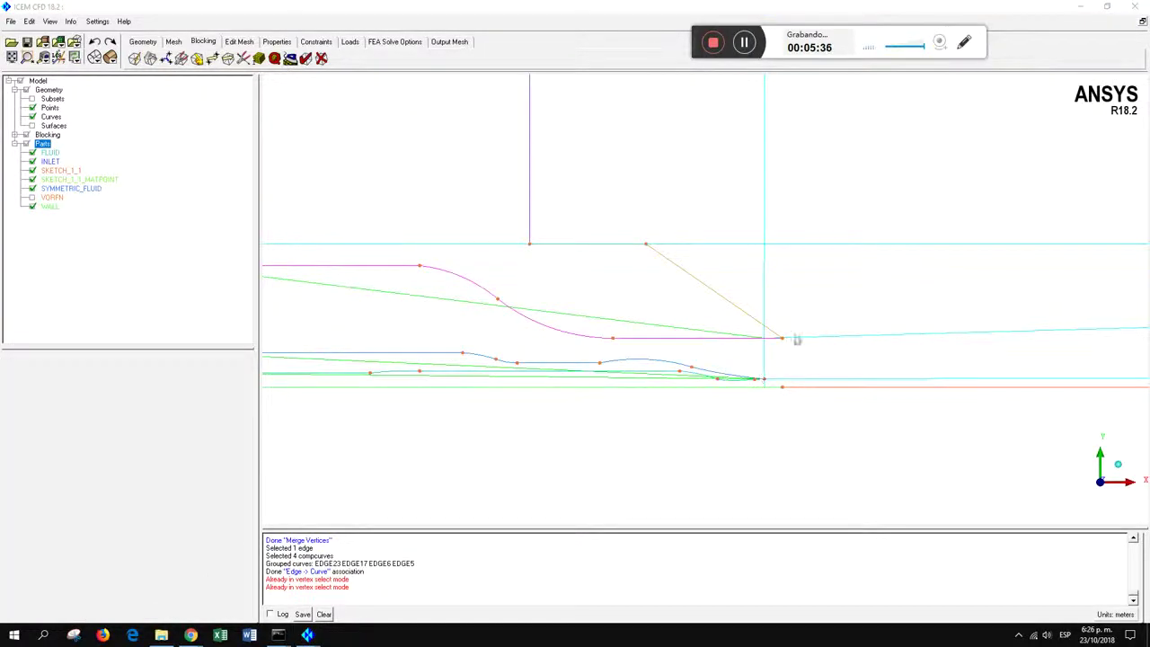
Move the outlet vertex of the block edge above the coflow nozzle upward along the outlet, keeping X and Z fixed
click(796, 451)
scroll(785, 418, down, 3)
middle_drag(783, 376, 721, 392)
scroll(763, 389, down, 4)
middle_drag(988, 333, 610, 372)
scroll(824, 383, down, 3)
middle_drag(857, 369, 786, 382)
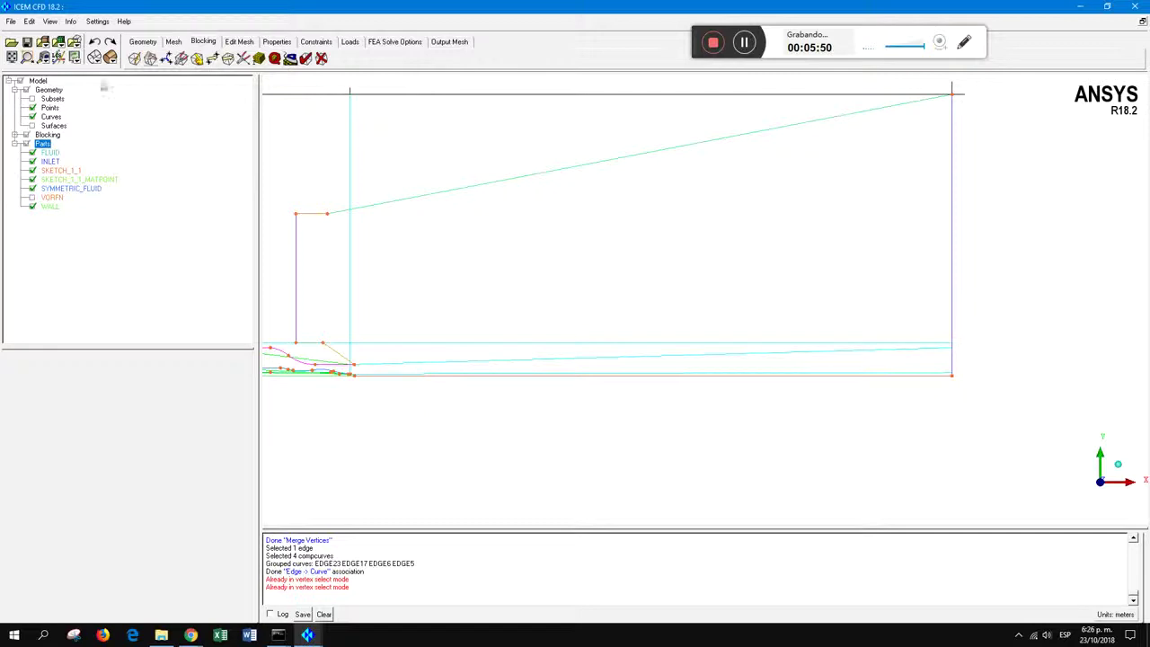
click(213, 59)
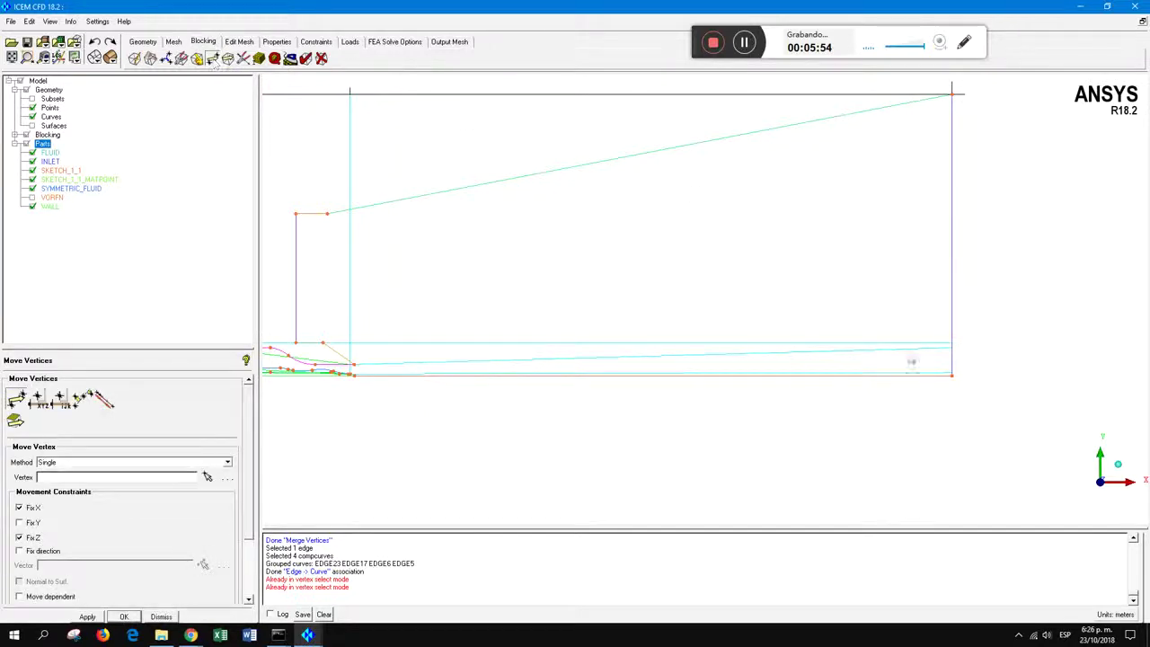
click(208, 477)
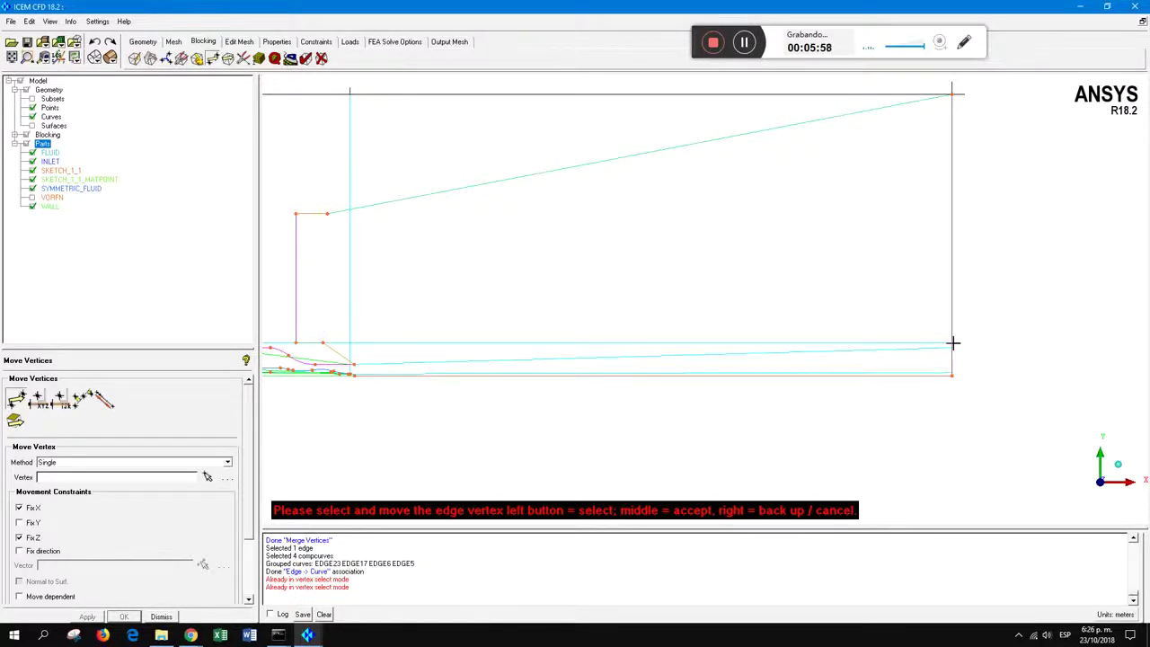
drag(952, 342, 949, 300)
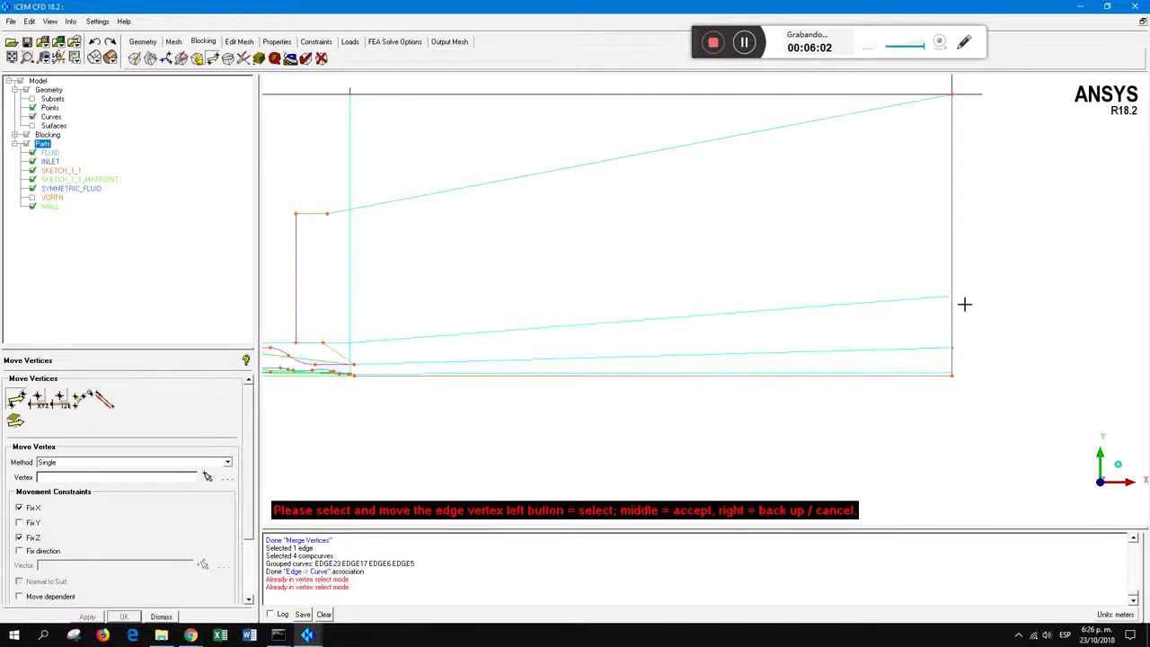
middle_click(977, 308)
Split the visible blocks across the top boundary edge with the Prescribed point method, using the point at the coflow nozzle's lip
scroll(748, 410, down, 2)
middle_drag(746, 411, 808, 364)
scroll(555, 343, up, 1)
scroll(557, 336, up, 5)
scroll(604, 391, up, 1)
middle_drag(562, 433, 644, 405)
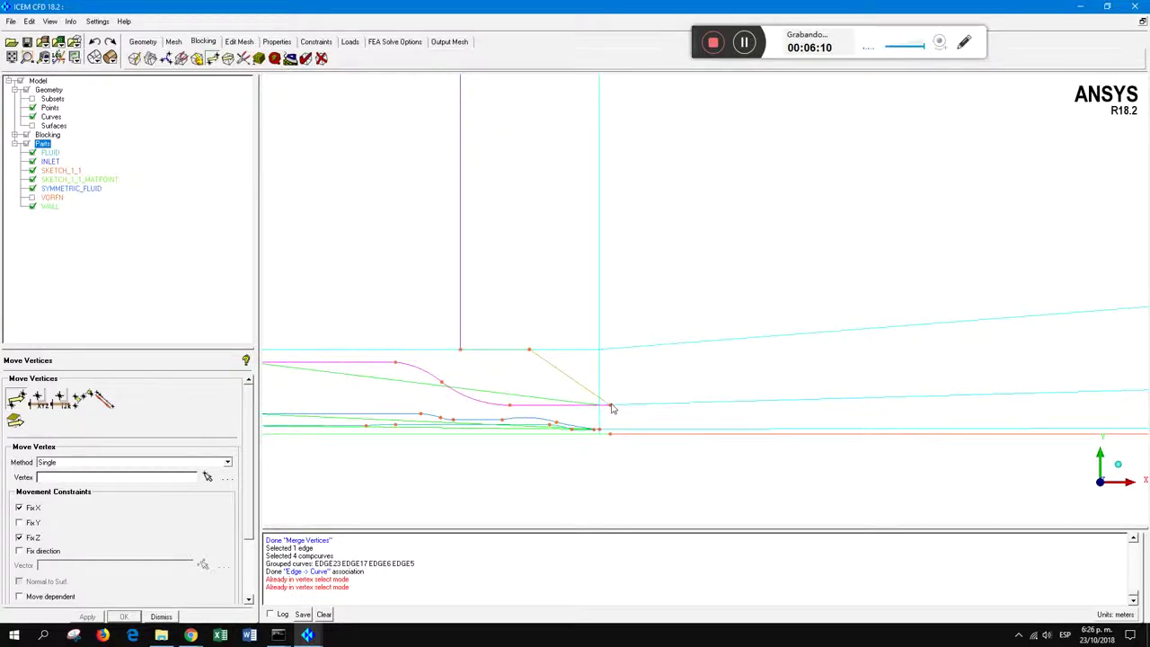
middle_drag(648, 352, 650, 371)
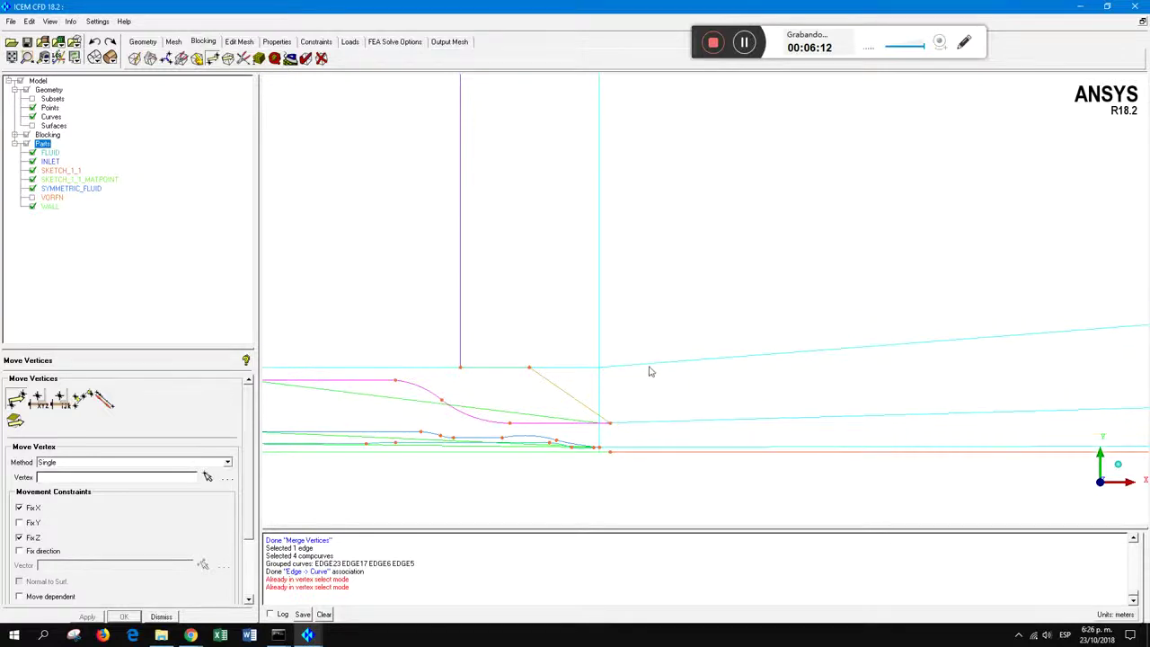
click(133, 59)
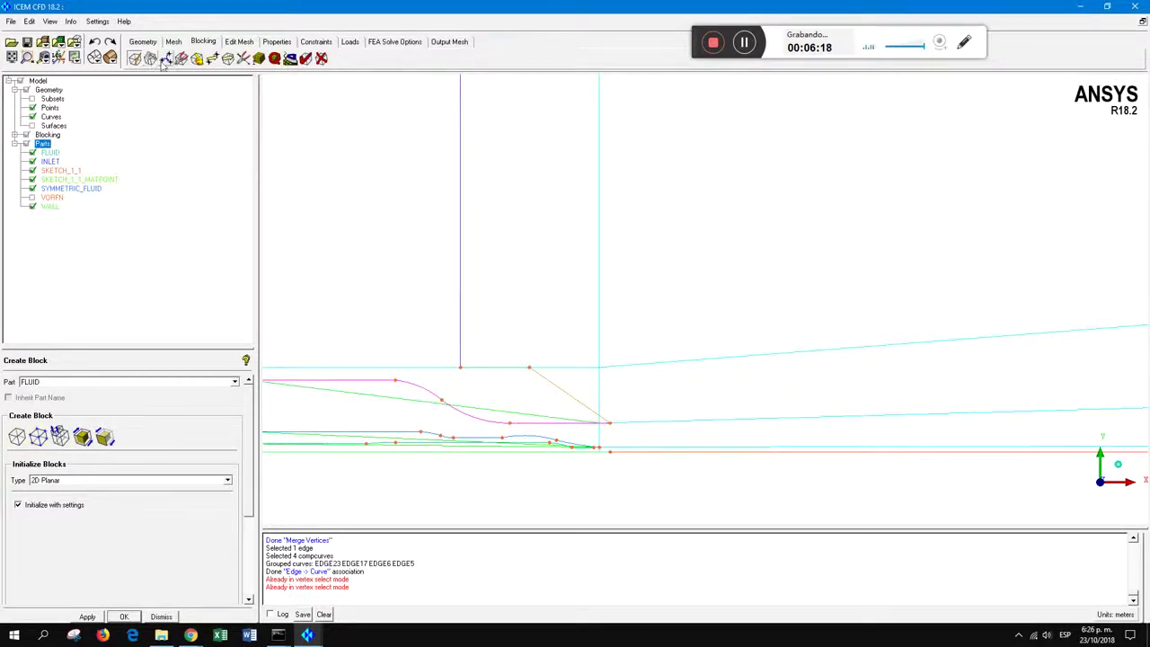
click(150, 58)
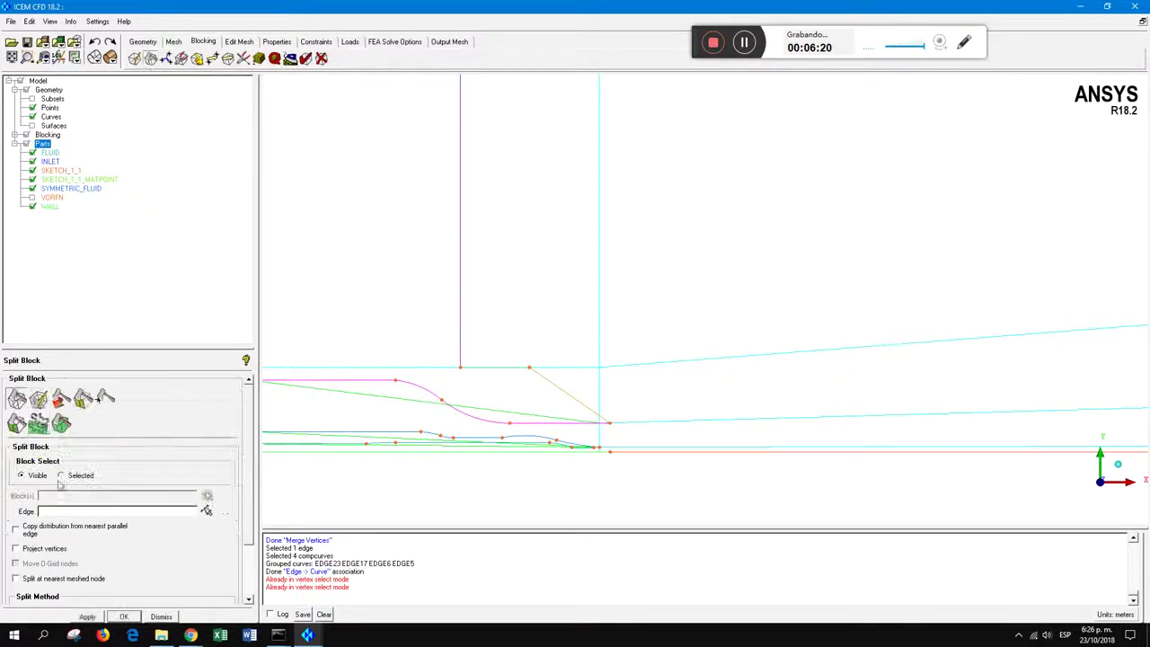
scroll(250, 471, down, 3)
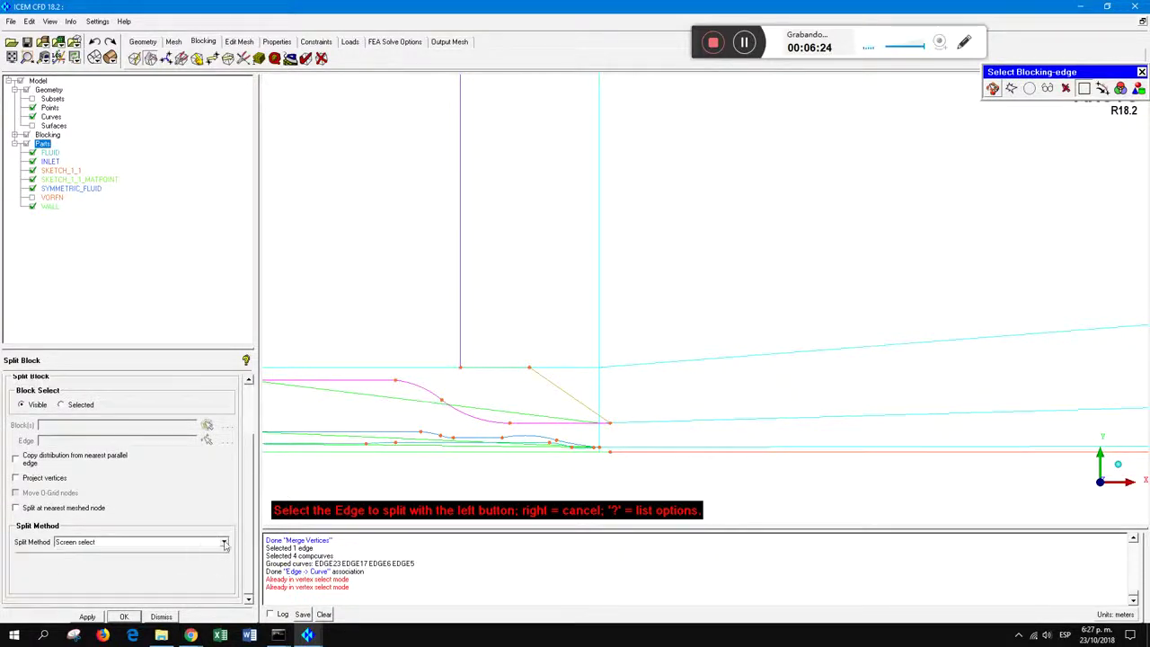
click(225, 543)
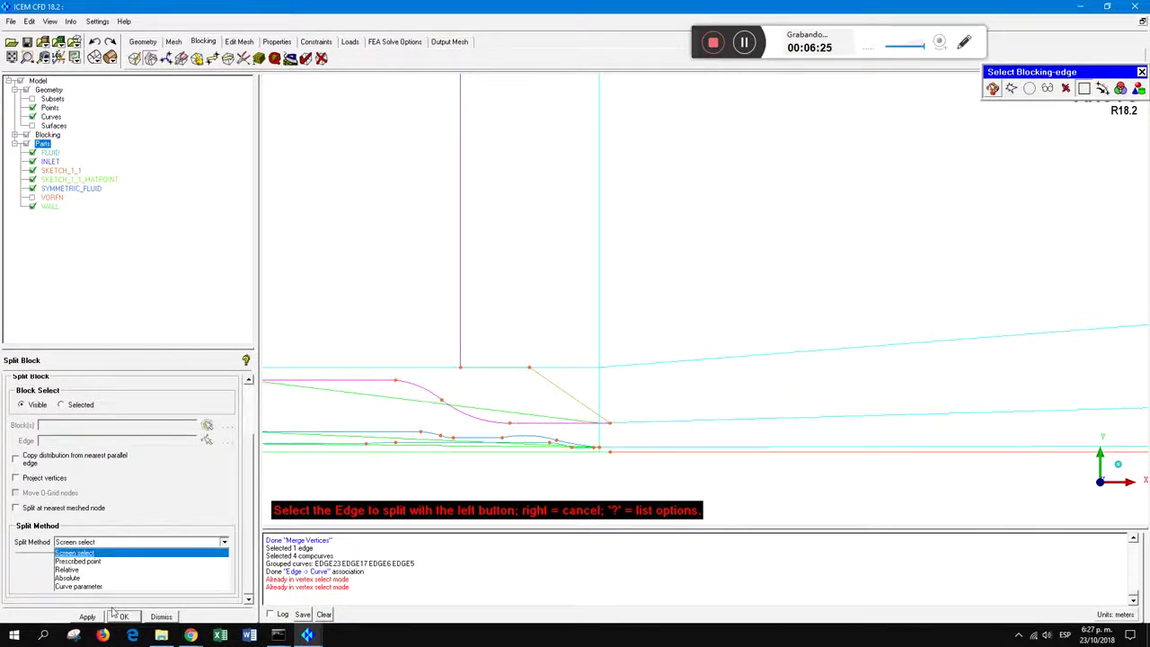
click(76, 561)
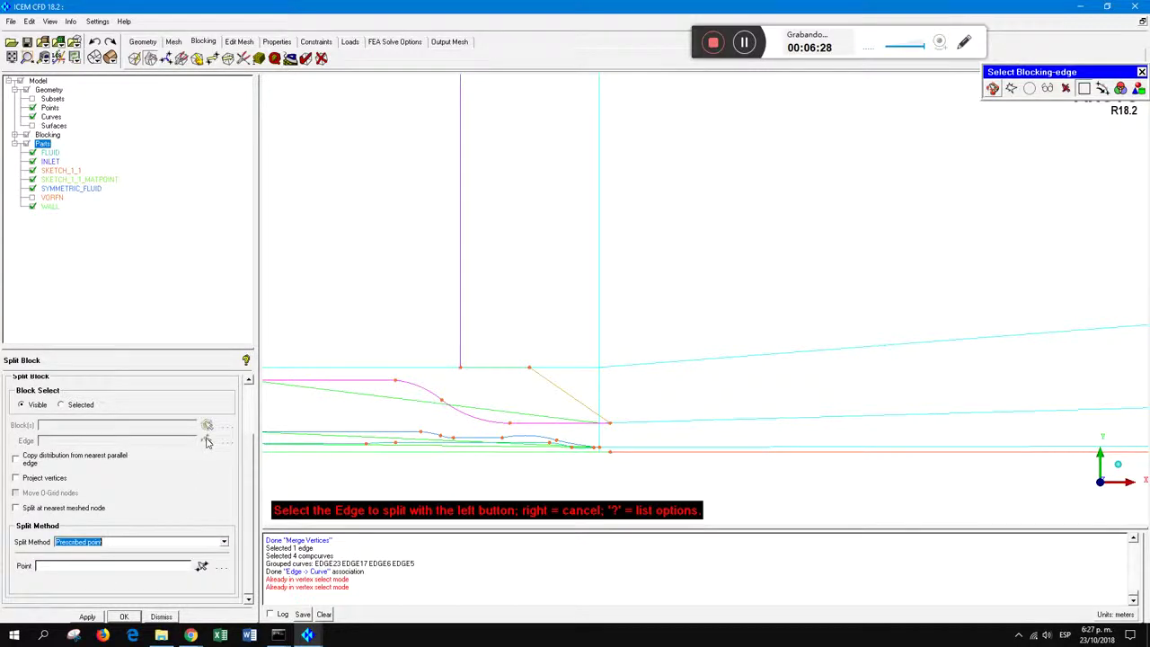
scroll(676, 390, down, 1)
scroll(691, 297, down, 2)
scroll(632, 103, up, 2)
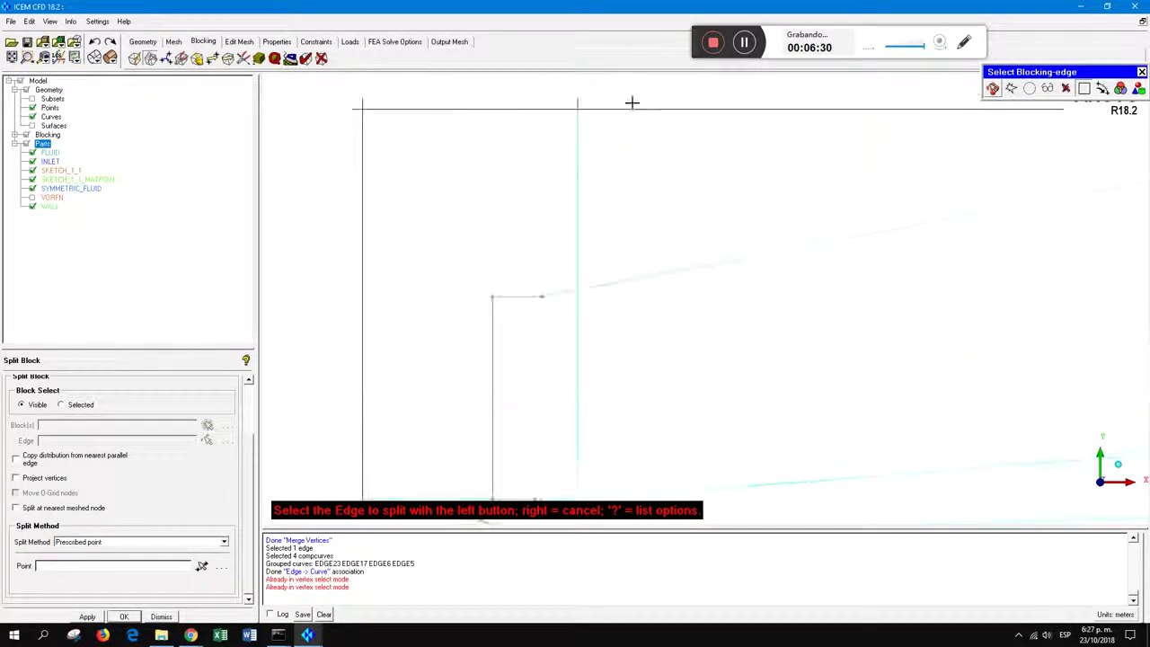
click(629, 109)
scroll(631, 295, down, 1)
middle_drag(650, 332, 654, 199)
scroll(628, 315, up, 2)
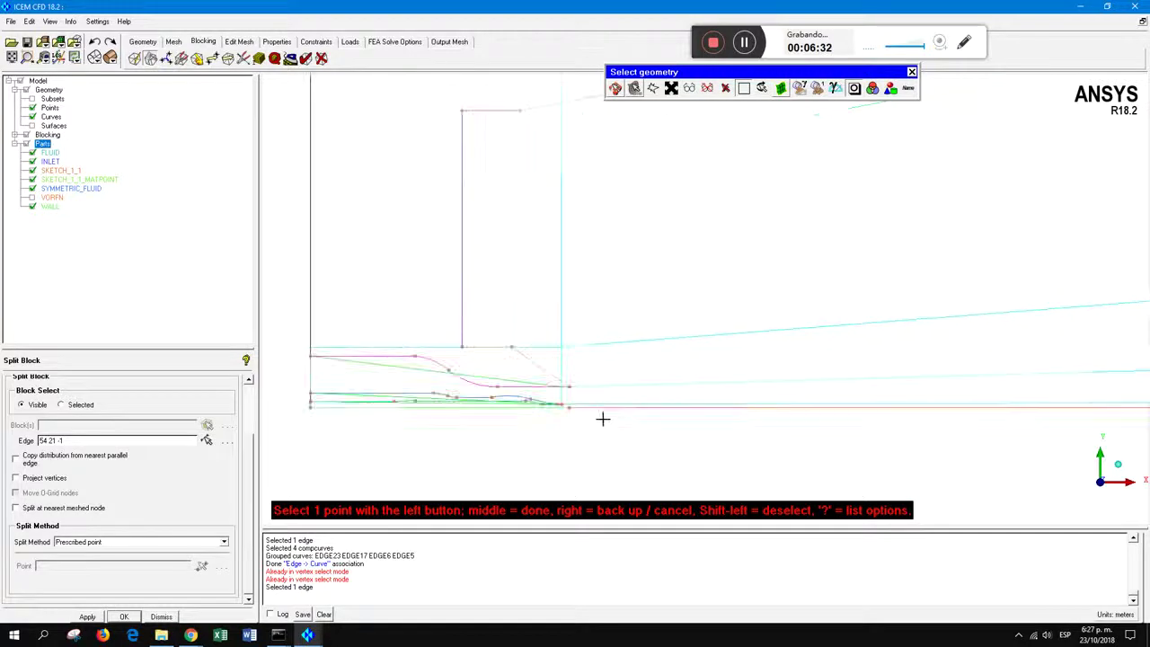
click(569, 383)
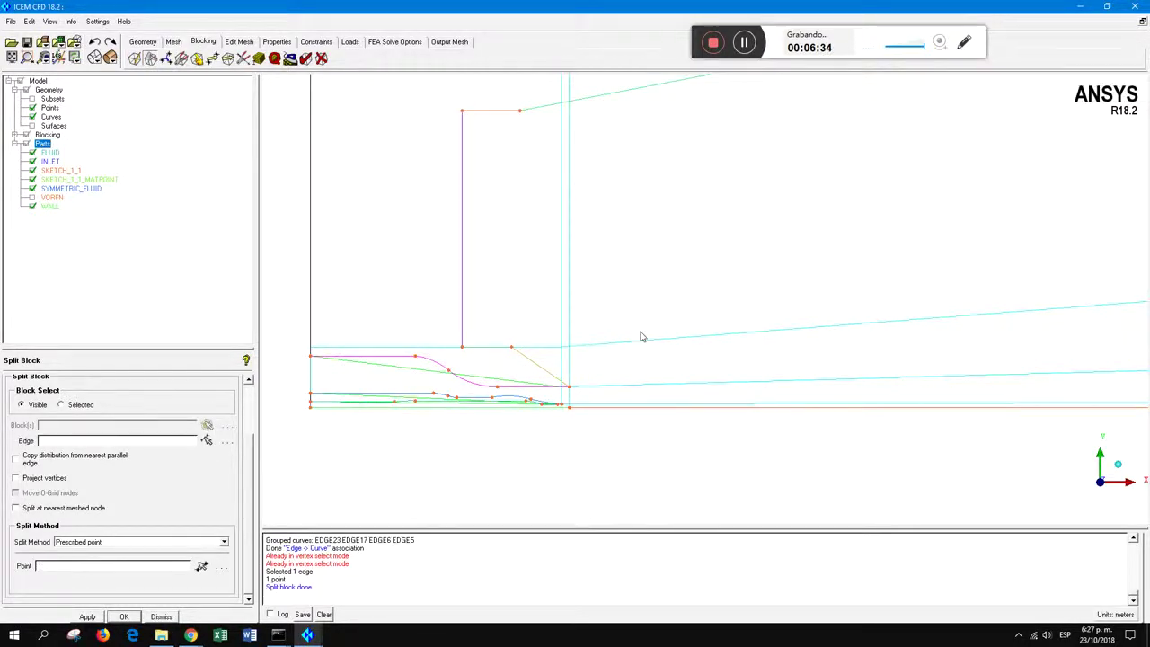
Merge block 16 above the coflow wall with the narrow block 25 just downstream of it
scroll(643, 361, up, 1)
middle_drag(643, 361, 788, 320)
scroll(648, 346, up, 2)
scroll(773, 320, down, 1)
middle_drag(620, 311, 620, 325)
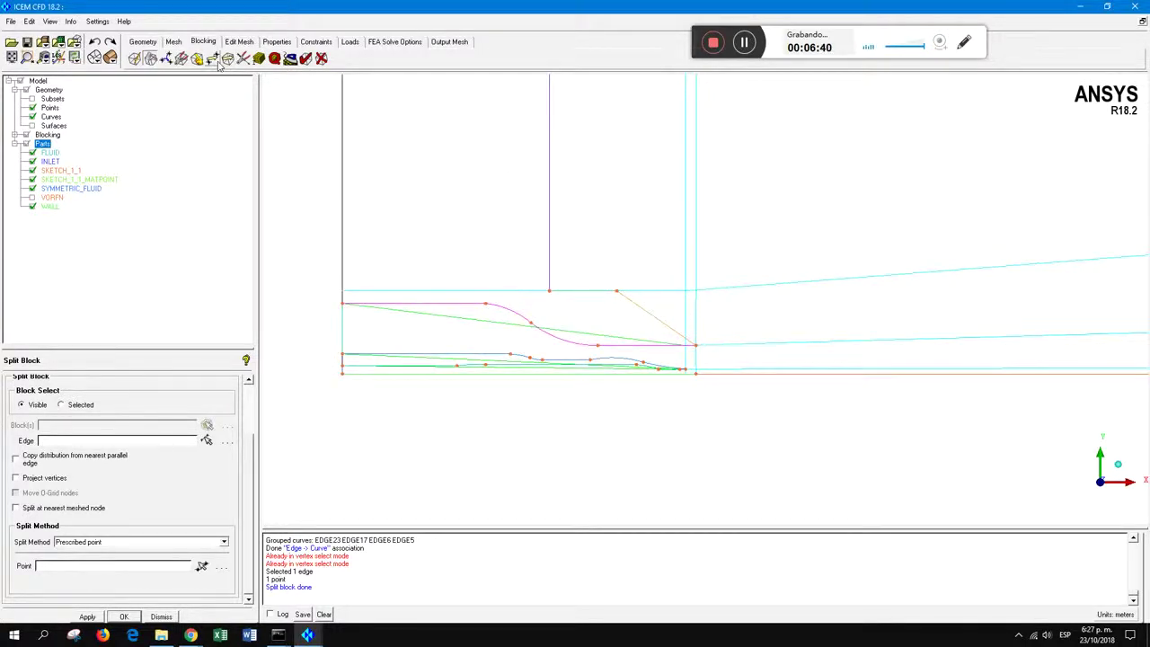
click(181, 58)
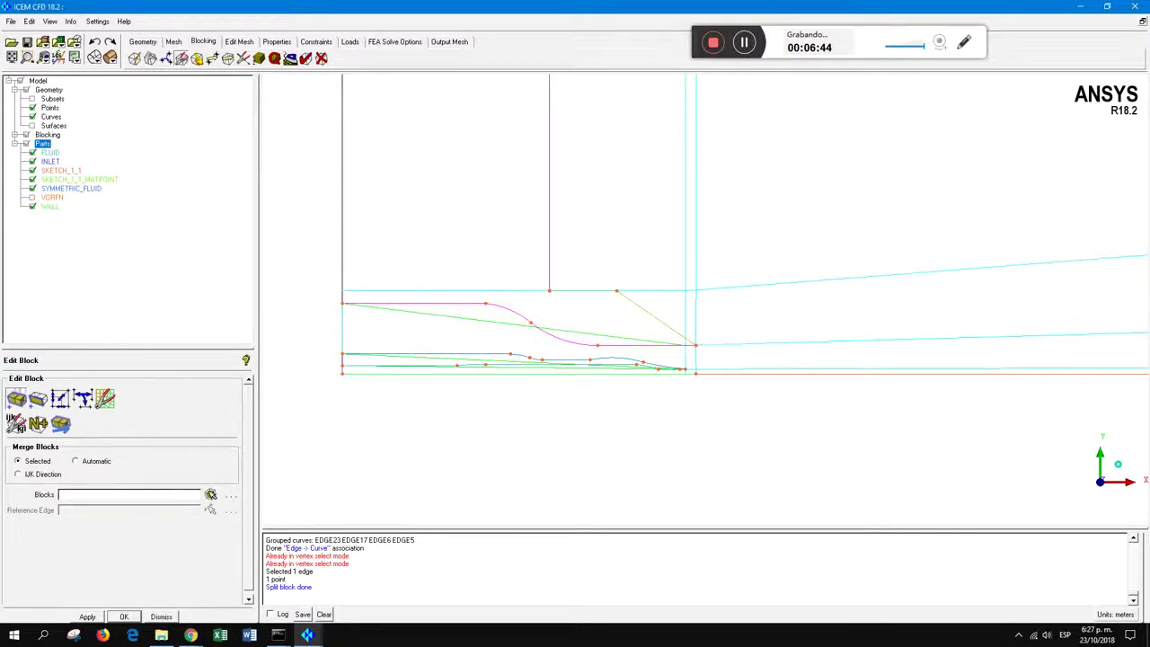
click(211, 495)
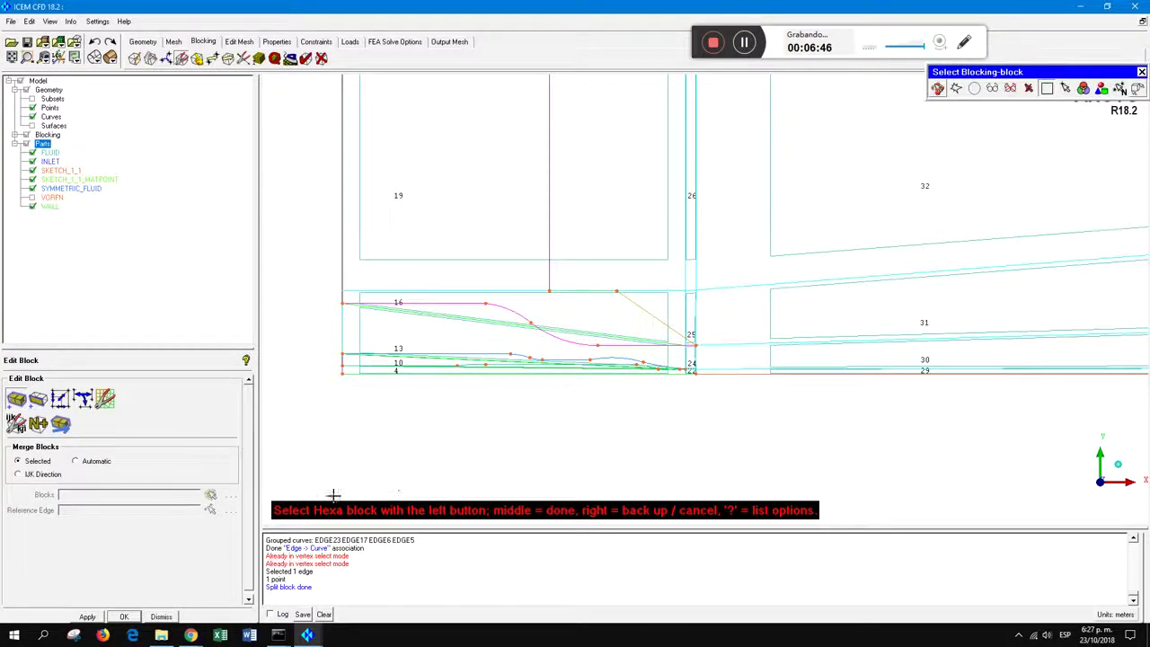
scroll(710, 333, up, 1)
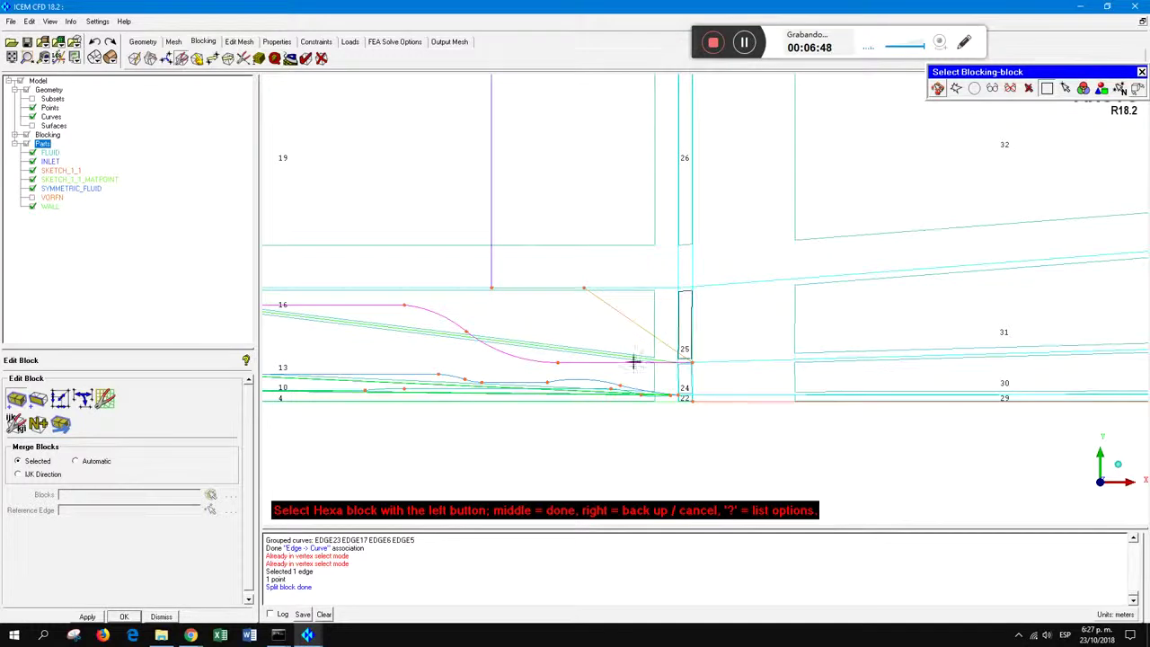
scroll(720, 326, down, 2)
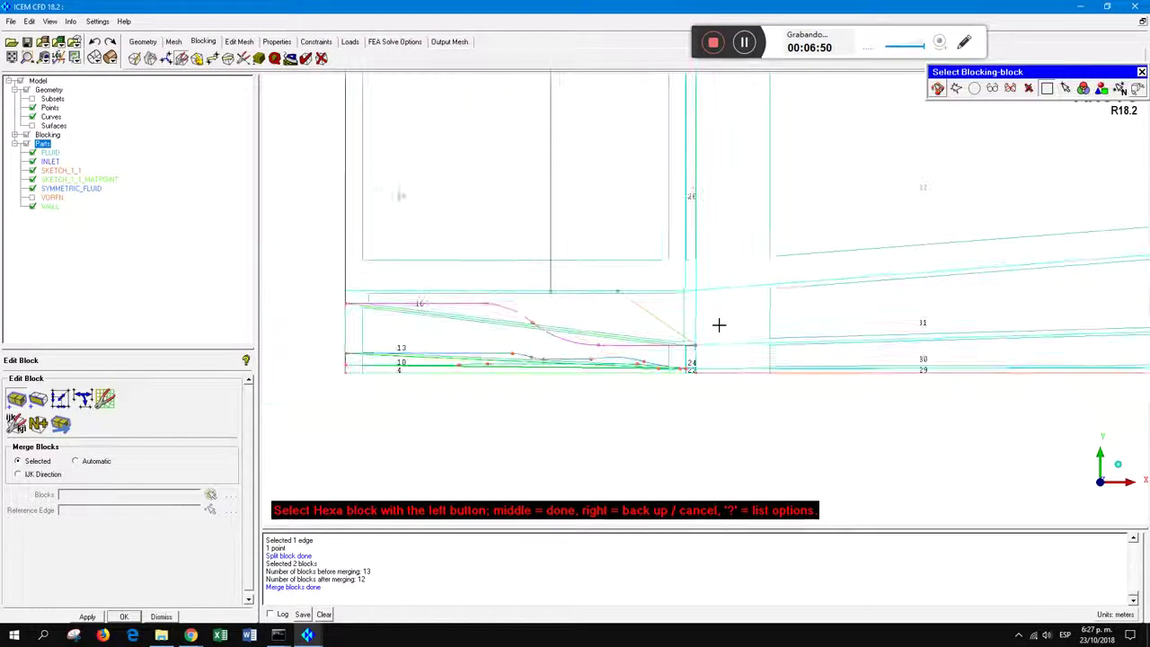
scroll(719, 325, up, 1)
middle_click(719, 325)
Associate the two vertices above the nozzle lip with the slanted wall's upper point and the external inlet's lower point
scroll(720, 324, down, 1)
middle_drag(731, 314, 691, 348)
scroll(664, 356, up, 4)
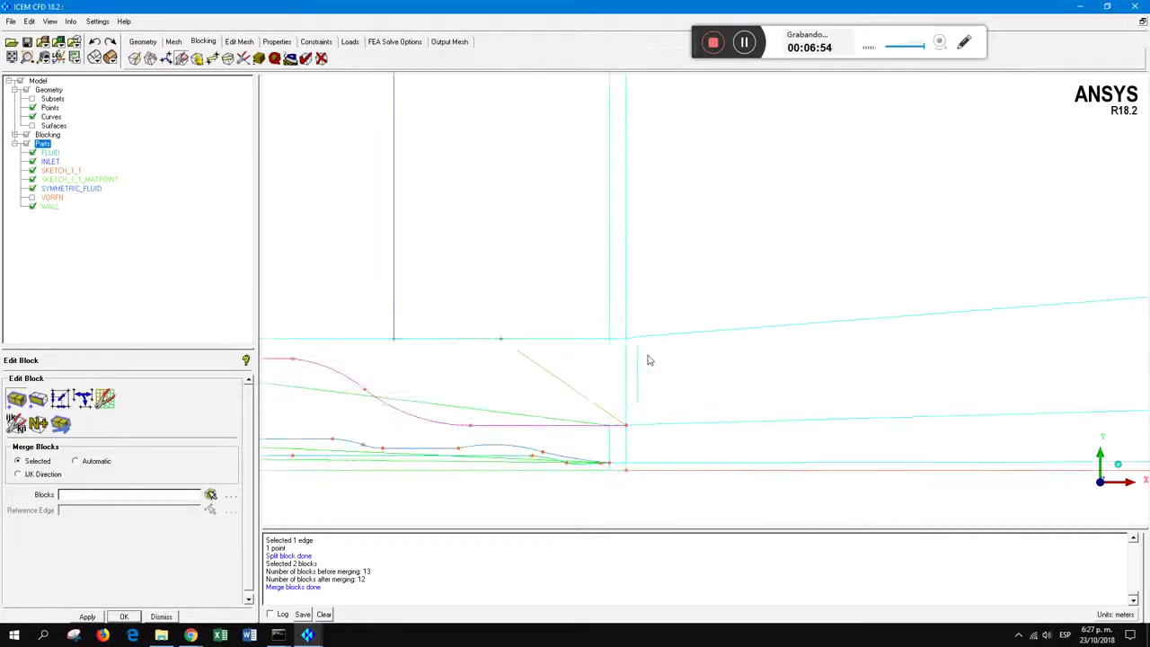
click(196, 58)
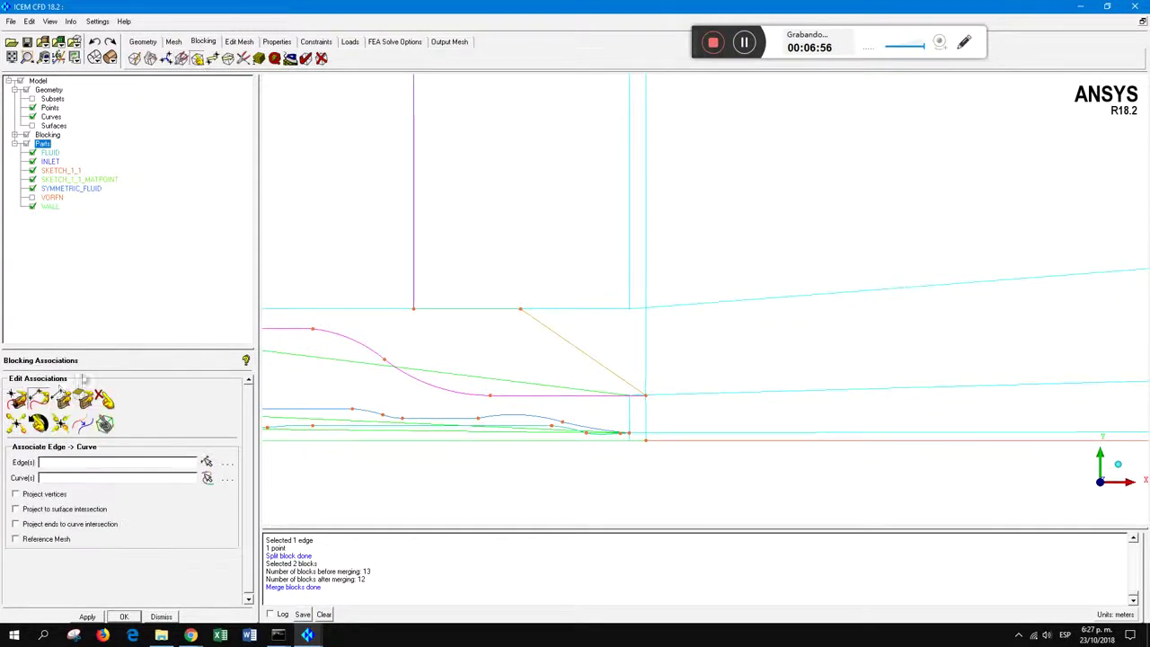
click(17, 398)
click(646, 306)
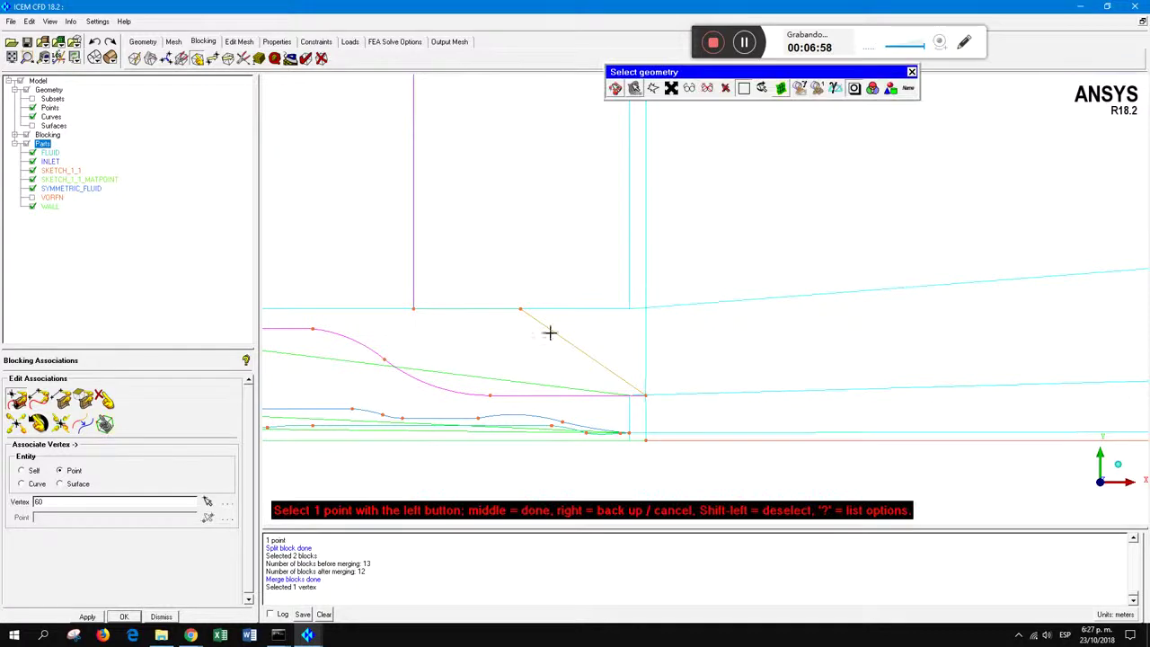
click(521, 306)
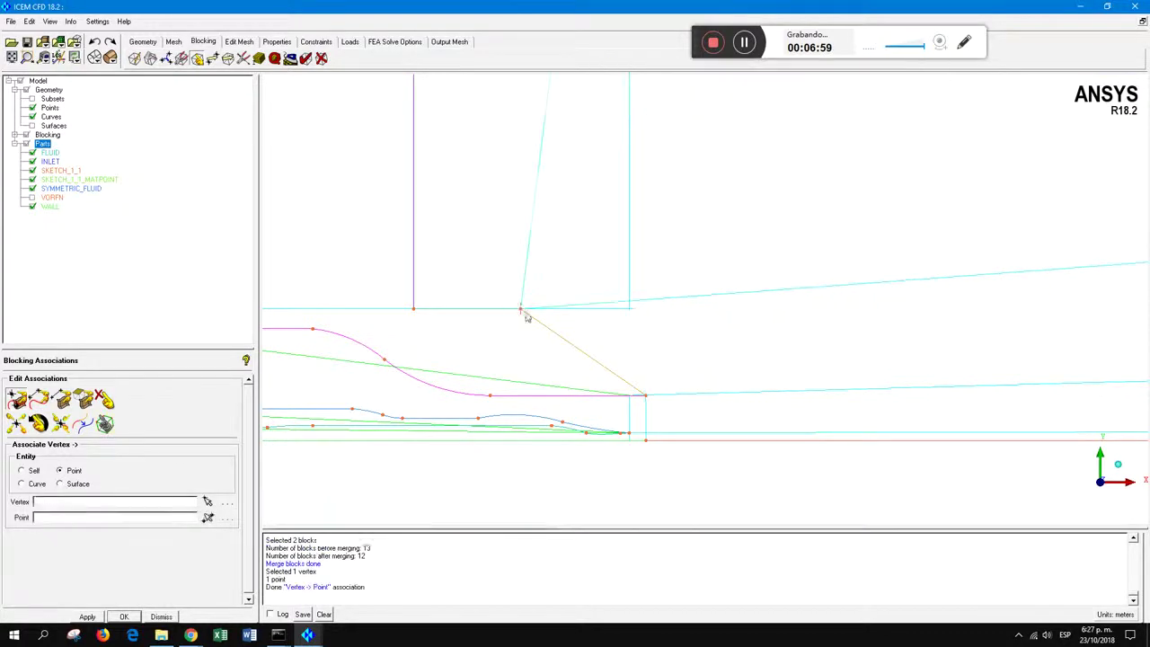
click(629, 308)
click(412, 309)
Associate the two top vertices of the narrow block column with the external inlet's upper point and the adjacent point downstream
scroll(527, 239, down, 2)
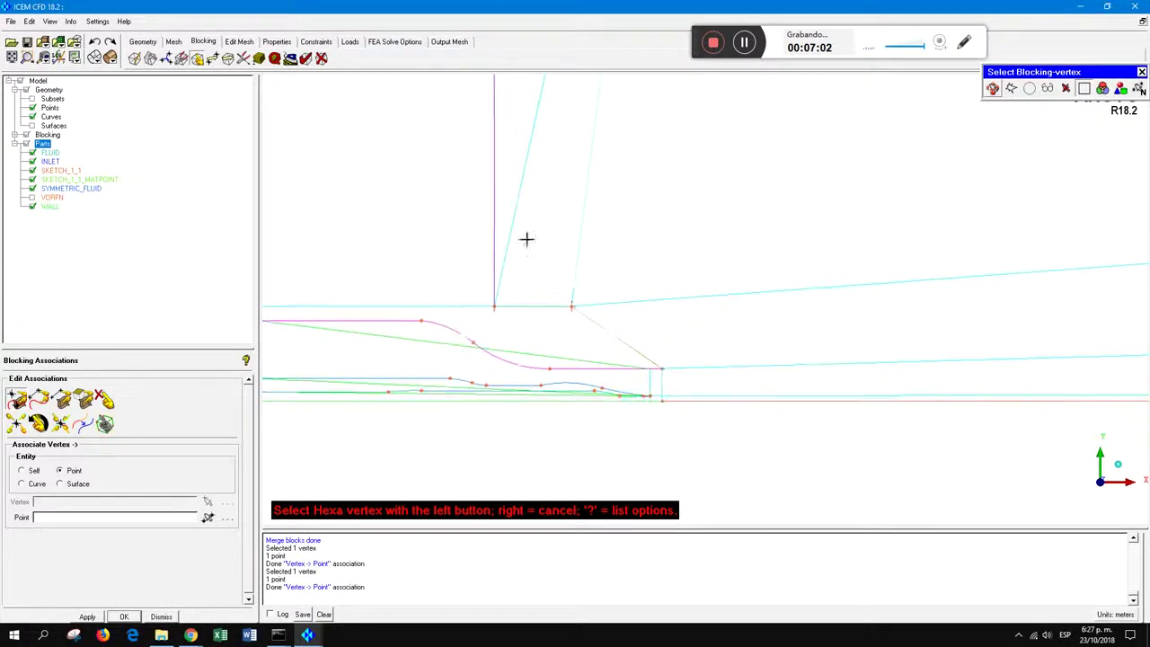
middle_drag(526, 239, 509, 485)
scroll(571, 269, down, 2)
scroll(571, 270, down, 2)
middle_drag(619, 238, 544, 286)
click(588, 107)
click(507, 287)
click(593, 109)
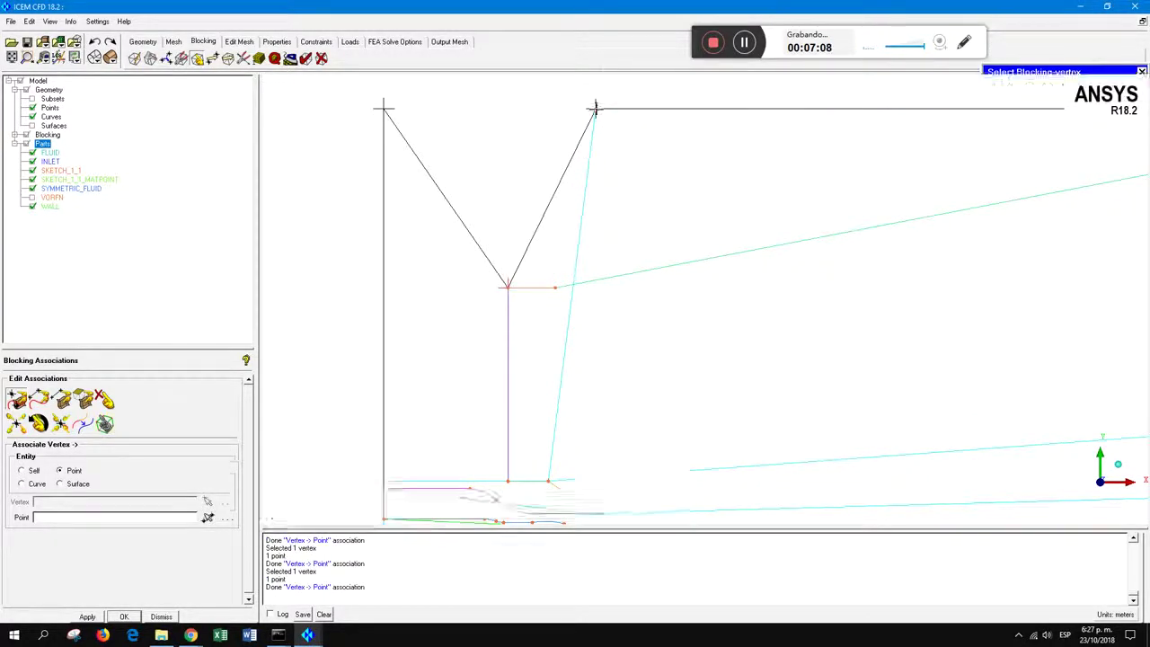
click(556, 289)
right_click(564, 298)
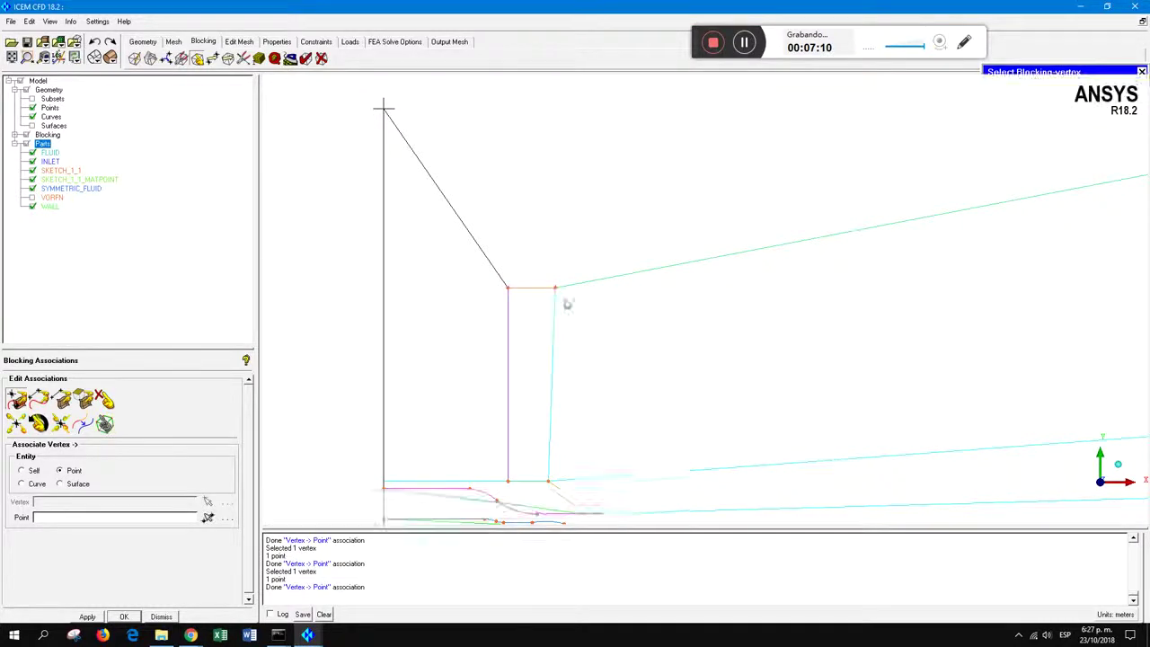
Examine the block edges and vertices from the outlet back to the nozzle inlet
scroll(642, 352, down, 1)
middle_drag(648, 357, 485, 243)
scroll(701, 292, down, 1)
middle_drag(916, 342, 784, 420)
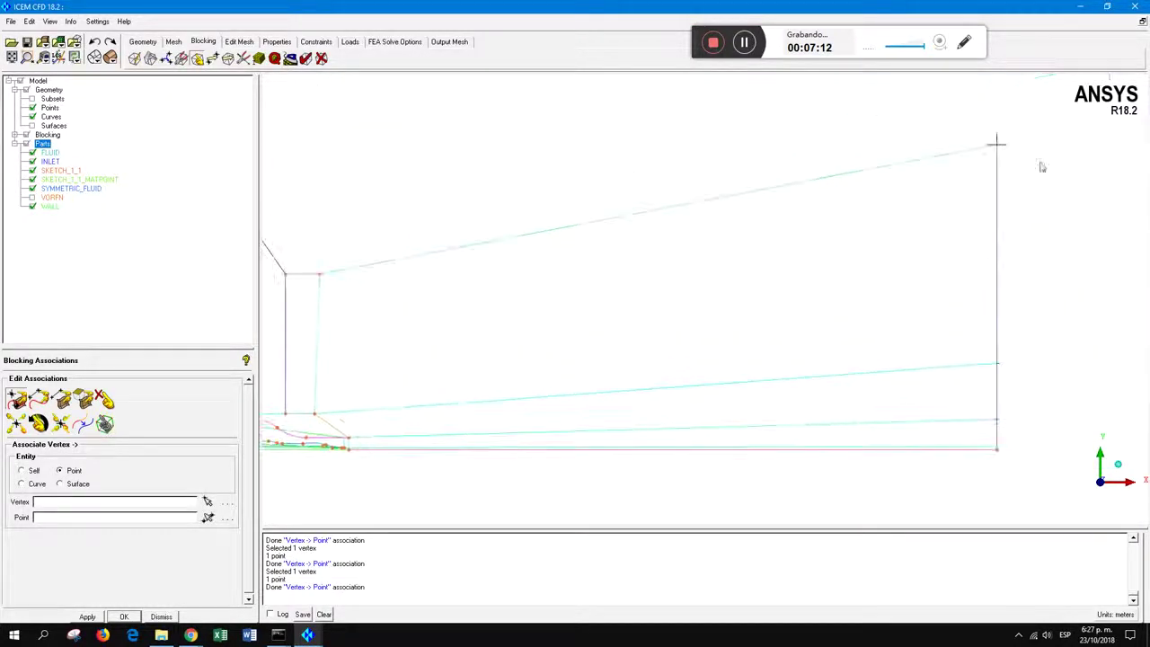
middle_drag(361, 338, 540, 293)
scroll(519, 323, up, 1)
middle_drag(478, 356, 610, 309)
scroll(576, 347, up, 2)
middle_drag(576, 348, 636, 398)
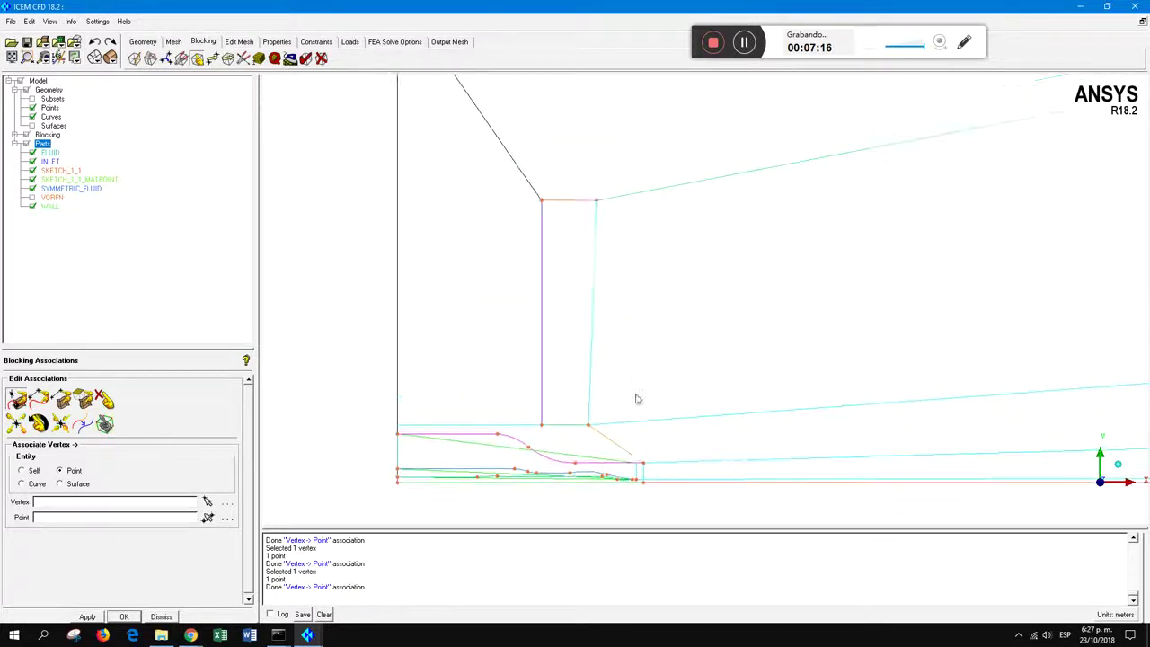
Delete block 19 upstream of the external inlet and block 16 between the coflow wall and the external inlet
click(321, 58)
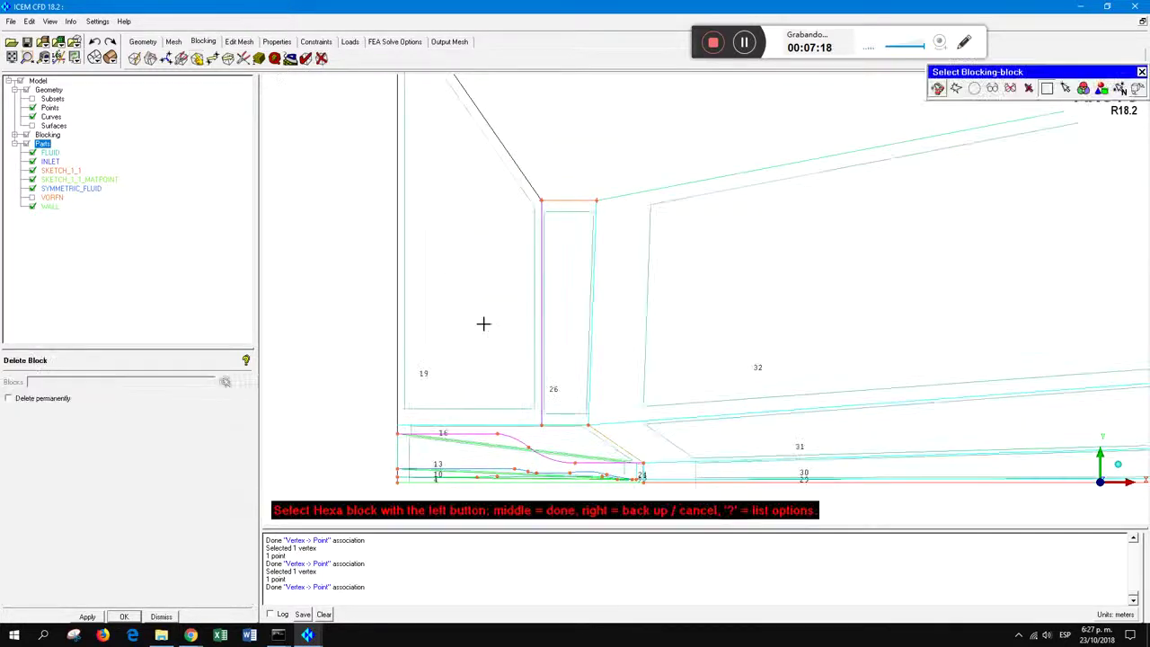
click(475, 285)
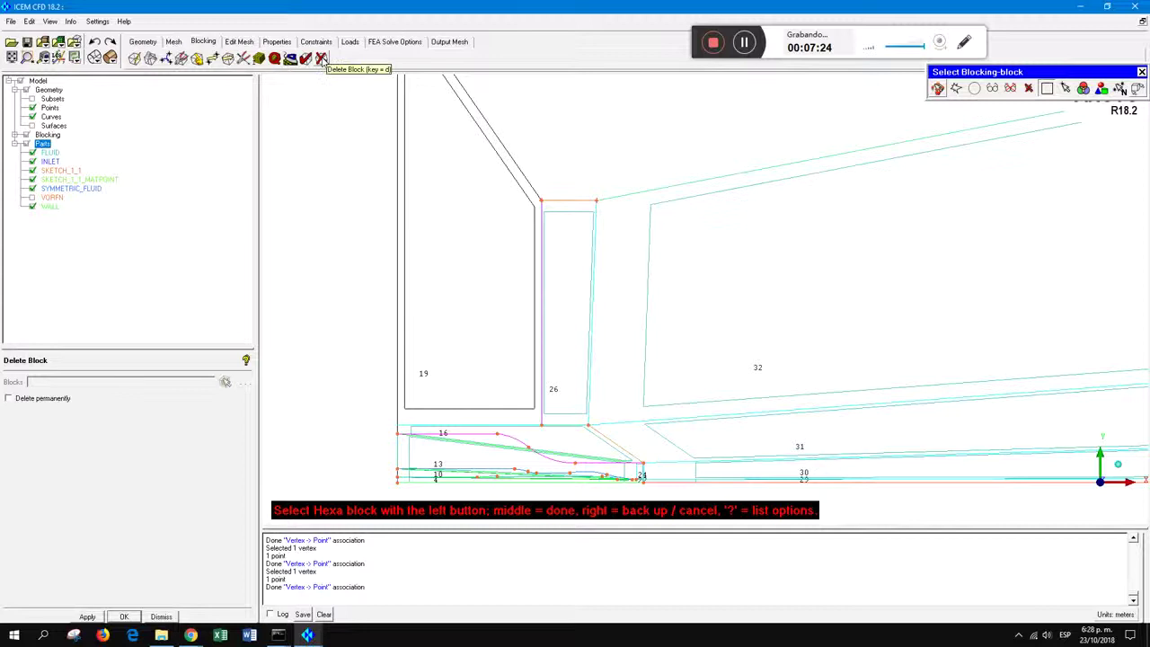
middle_click(395, 323)
scroll(566, 445, up, 2)
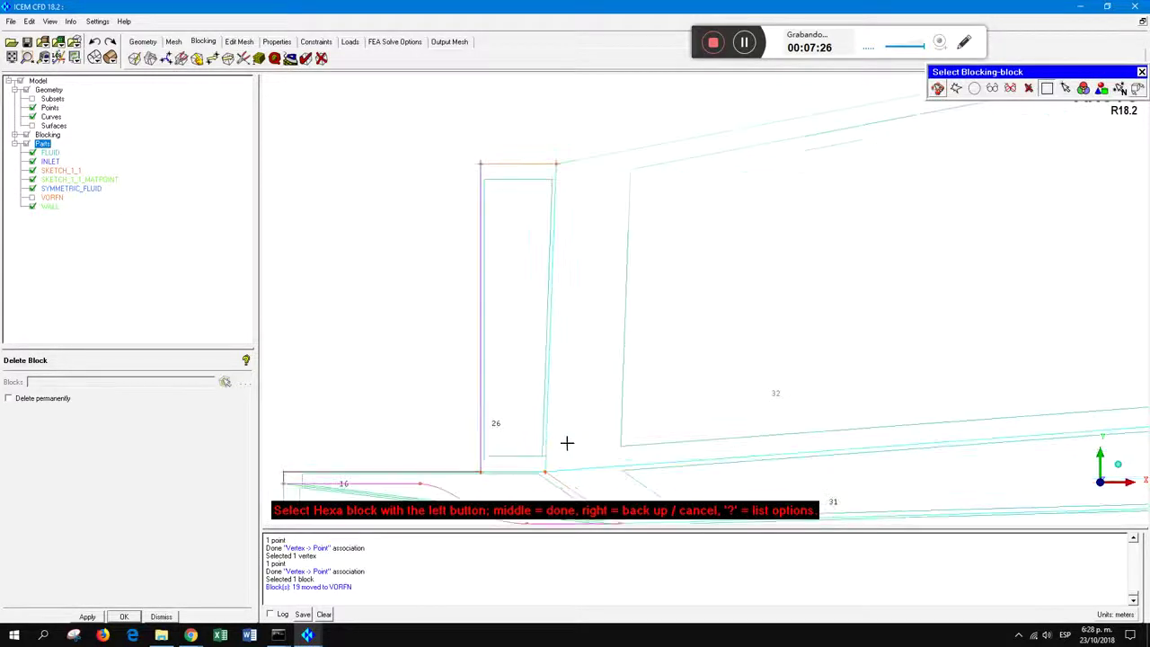
middle_drag(567, 441, 572, 260)
click(532, 303)
middle_click(432, 222)
Delete block 10, the thin wall region between the center nozzle and the coflow passage, and end the block selection
scroll(530, 347, up, 1)
middle_drag(529, 348, 690, 278)
scroll(454, 256, up, 3)
click(434, 252)
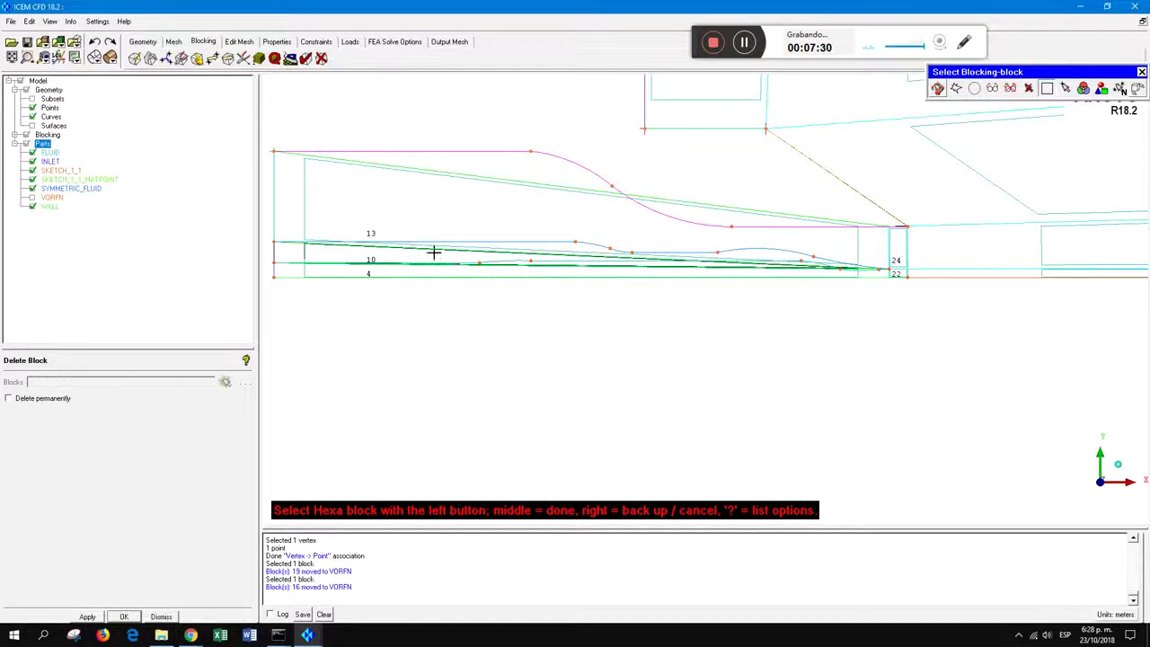
middle_click(509, 315)
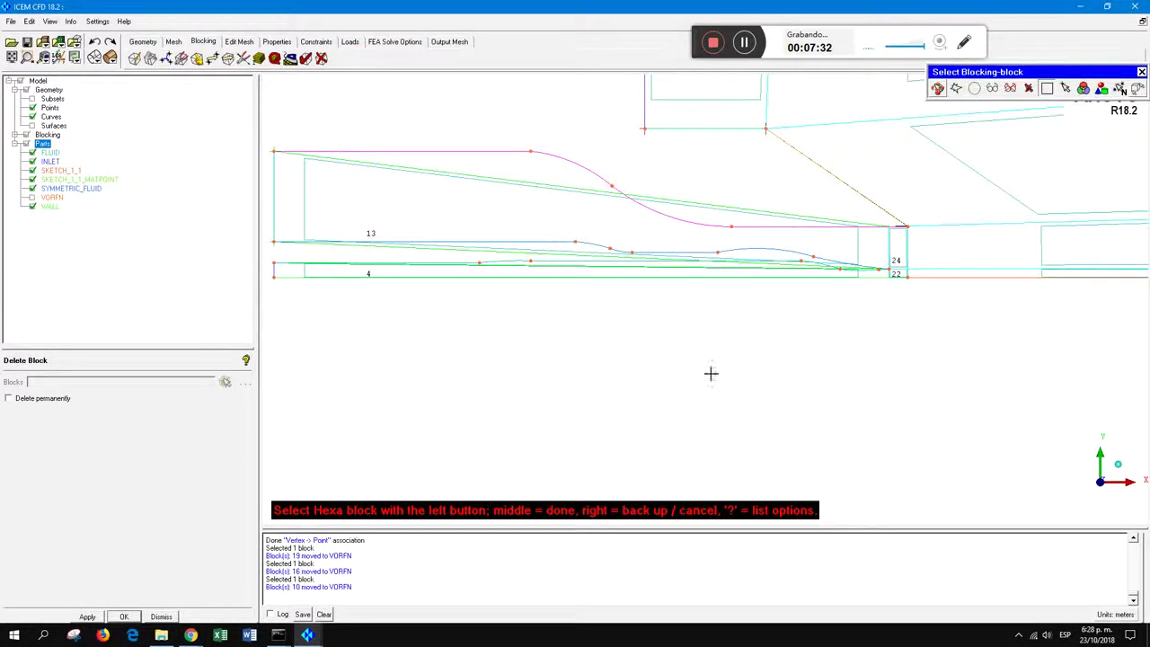
middle_click(644, 333)
scroll(688, 339, down, 5)
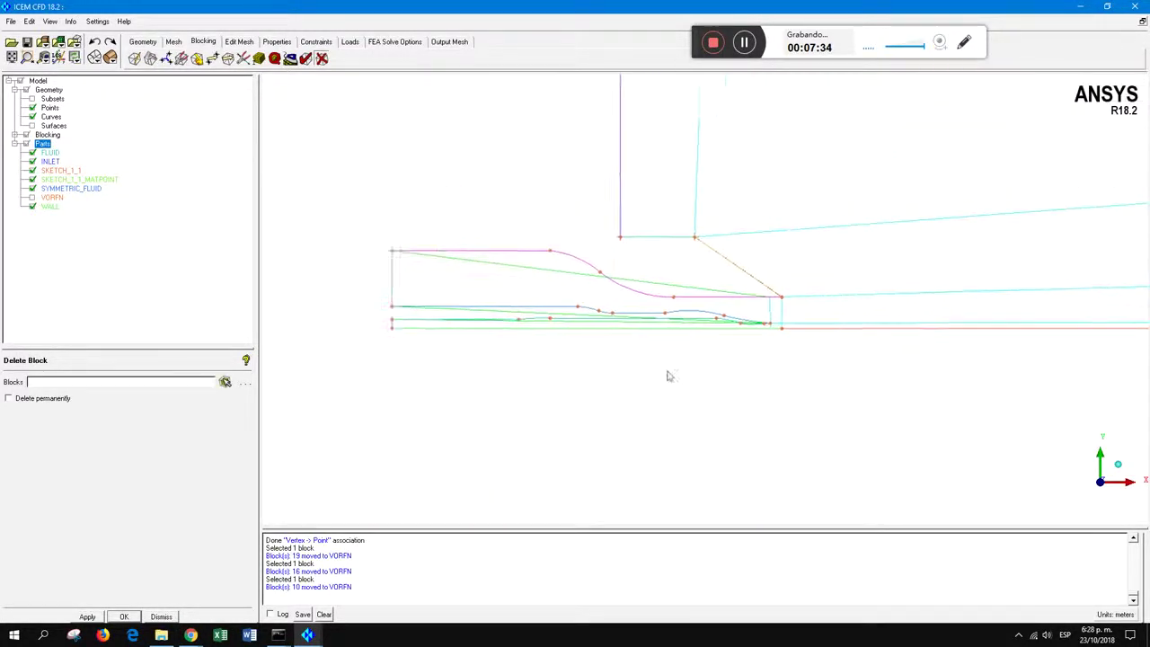
scroll(665, 373, down, 2)
middle_drag(726, 345, 480, 483)
scroll(772, 411, down, 5)
middle_drag(842, 384, 678, 408)
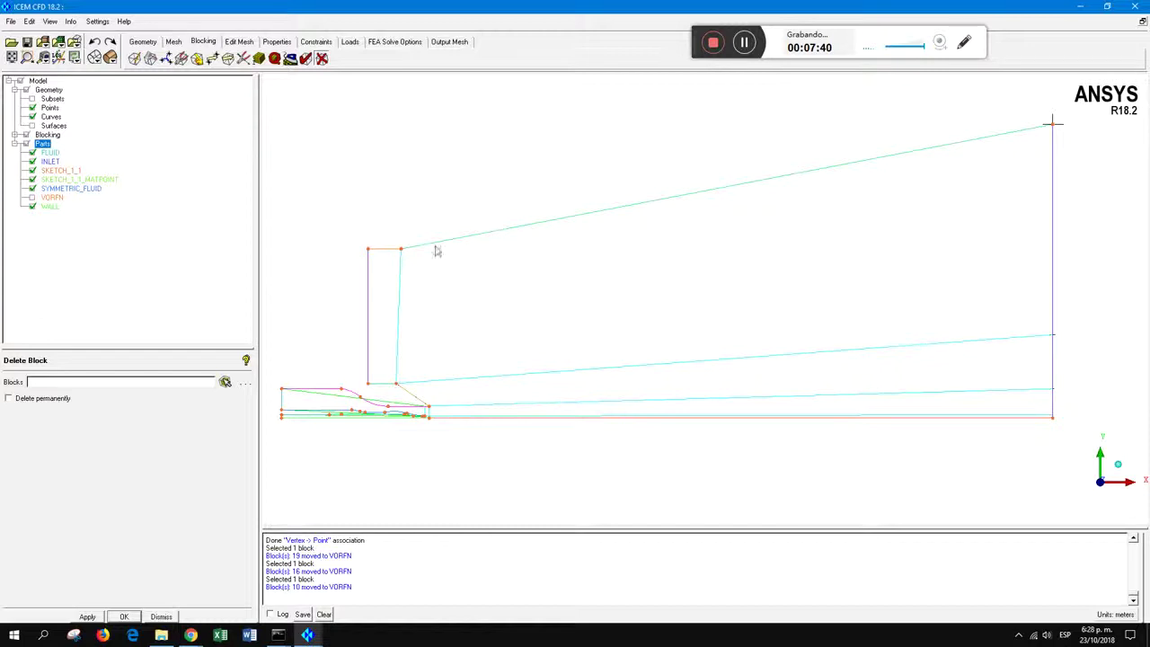
Associate the slanted block edge between the external inlet's lower end and the nozzle lip with its geometry curve
scroll(652, 423, up, 4)
middle_drag(573, 374, 661, 374)
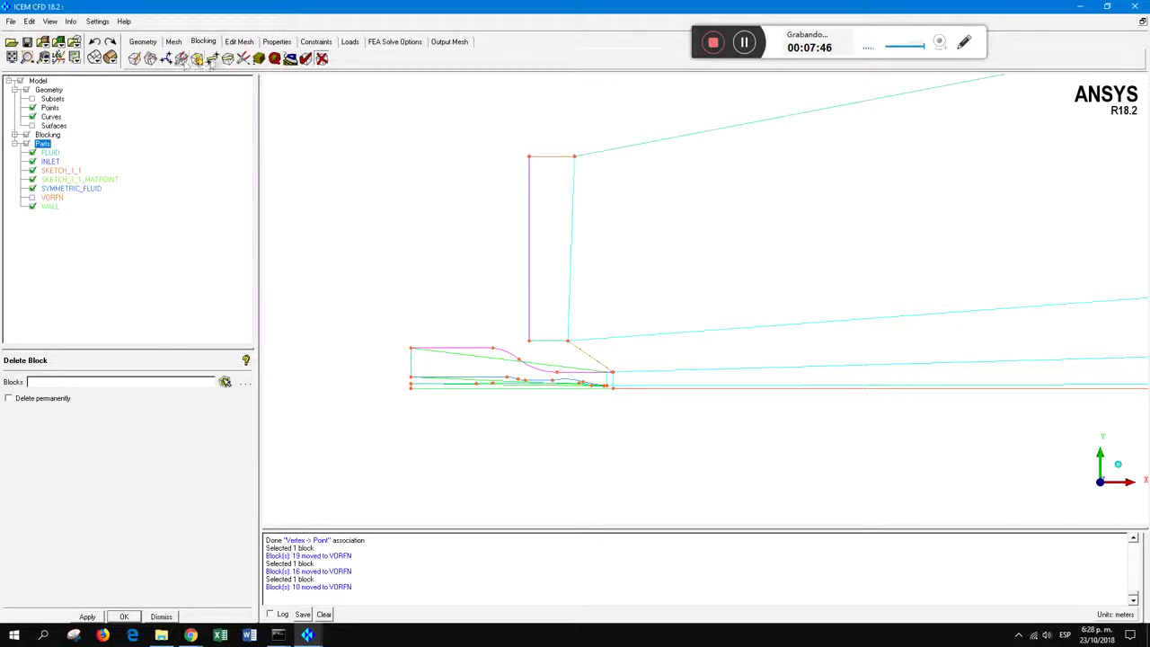
click(198, 59)
click(38, 399)
scroll(593, 345, up, 2)
middle_drag(569, 386, 632, 329)
click(615, 330)
middle_click(617, 329)
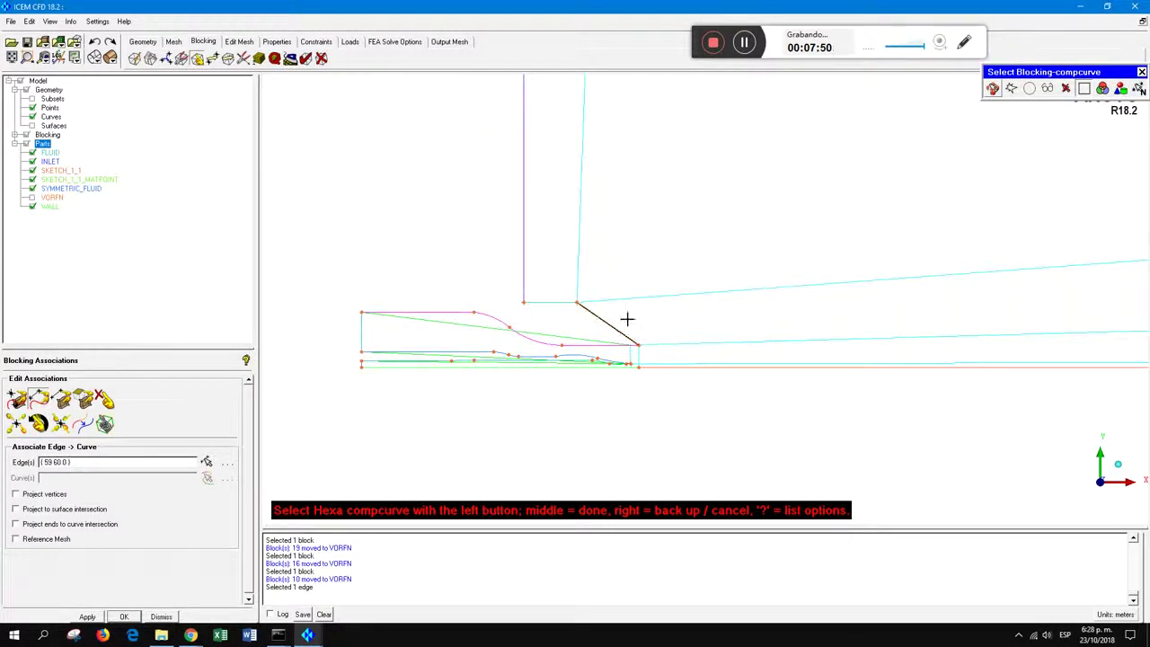
click(628, 326)
middle_click(631, 326)
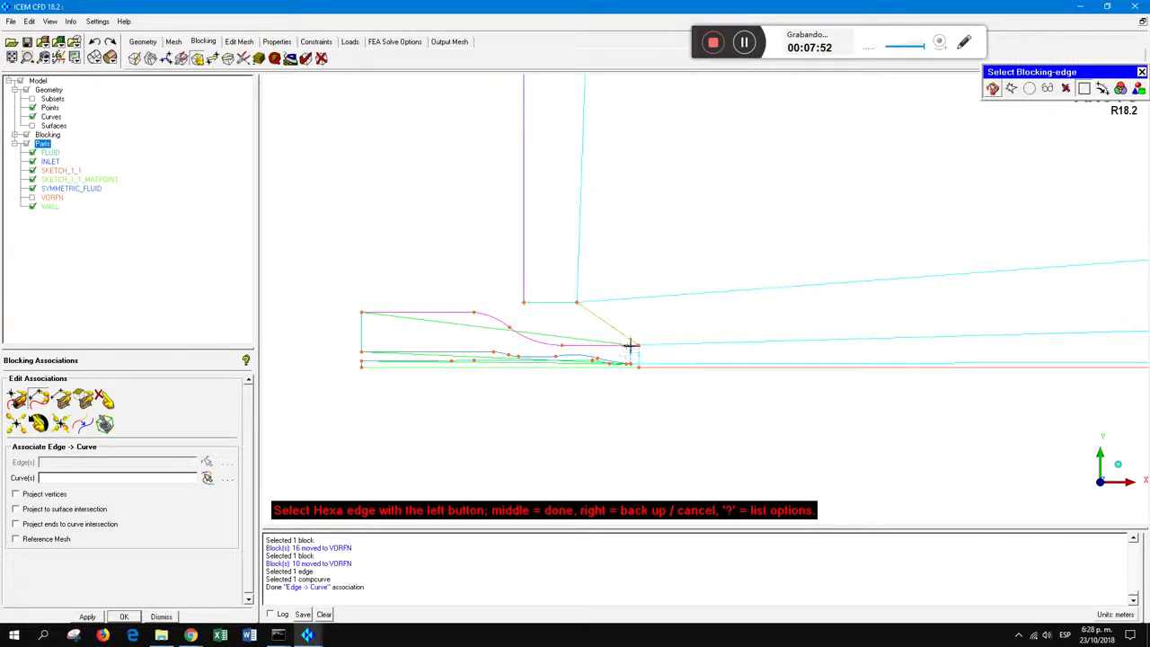
Associate the short horizontal edge at the external inlet's lower end and the vertical external inlet edge with their matching curves
middle_click(552, 284)
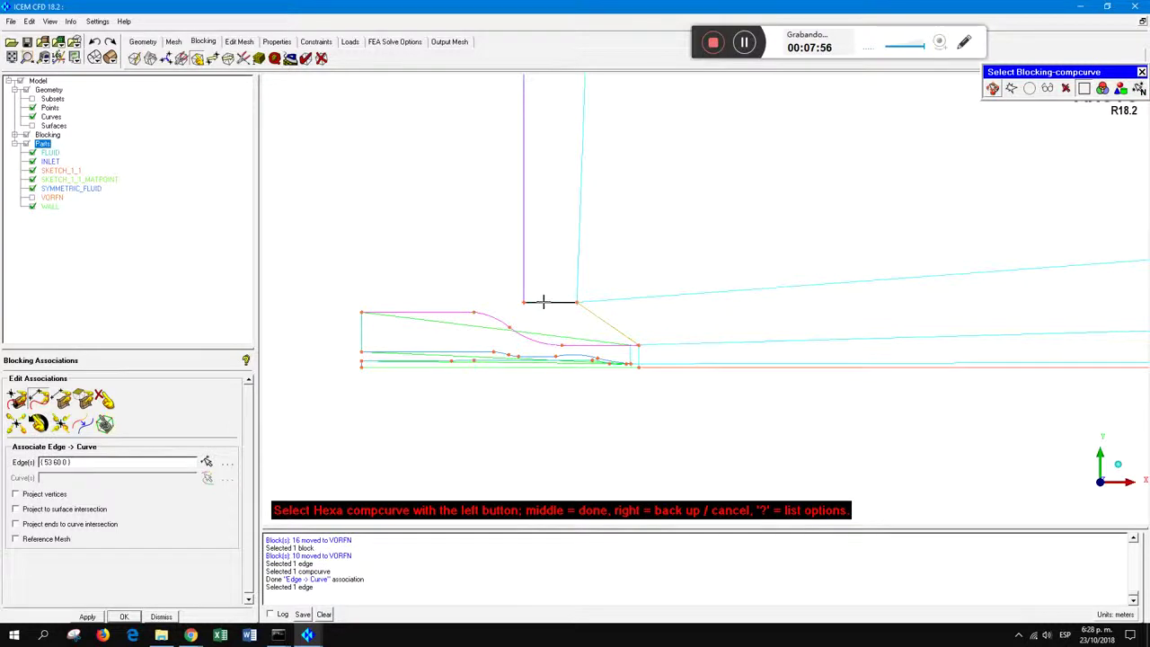
middle_click(544, 302)
click(524, 277)
middle_click(524, 277)
click(524, 276)
middle_click(524, 276)
Associate the short edge above the external inlet column and the long sloped far-field edge with their matching curves
scroll(628, 244, down, 2)
ctrl+middle_drag(728, 210, 639, 324)
click(495, 202)
middle_click(496, 222)
click(494, 203)
middle_click(540, 191)
click(546, 195)
middle_click(567, 193)
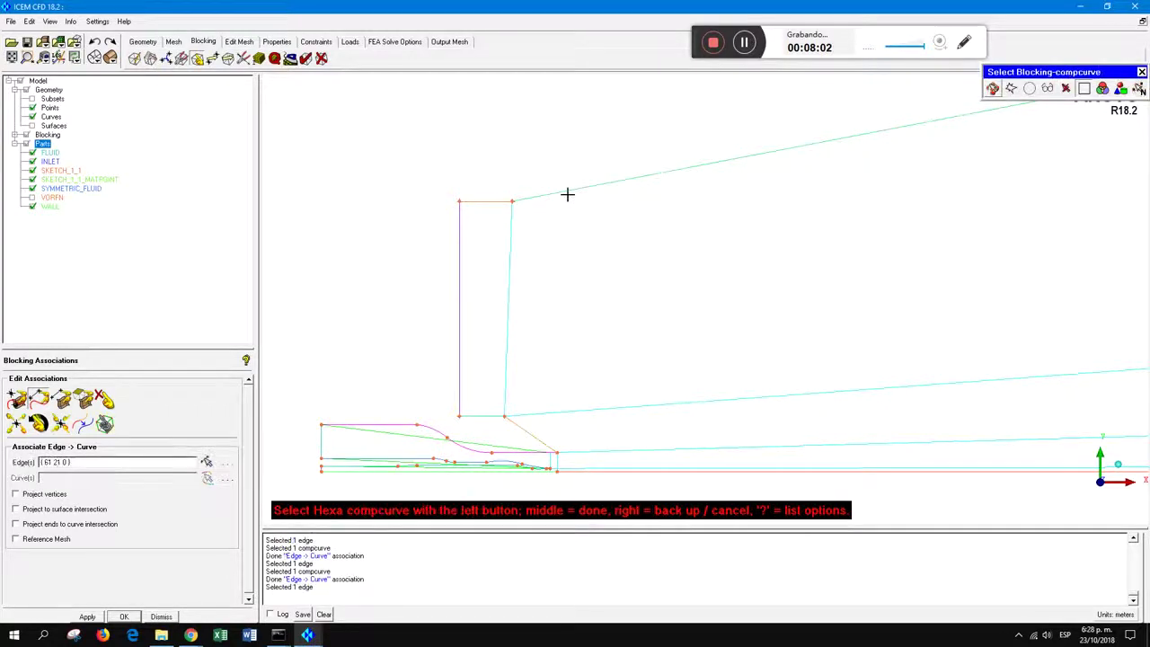
click(567, 191)
middle_click(620, 224)
Associate the vertical outlet edge and the long symmetry-axis edge downstream of the nozzle with their matching curves
scroll(654, 311, down, 2)
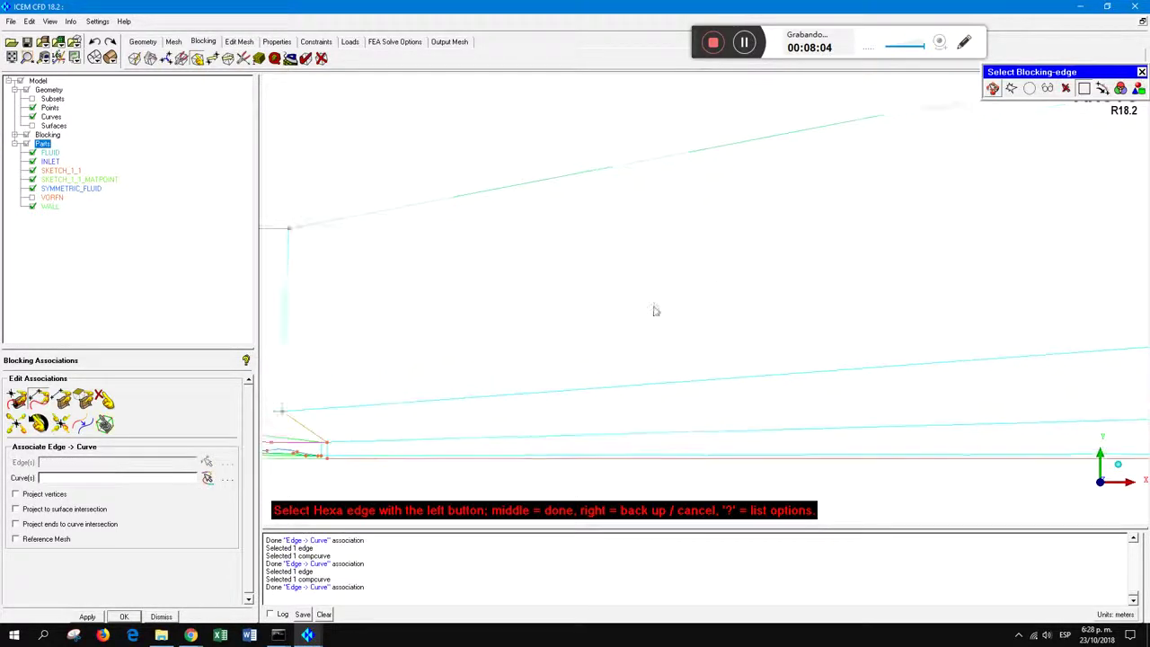
click(1033, 266)
middle_click(1031, 267)
click(1030, 268)
middle_click(1034, 279)
click(940, 413)
middle_click(956, 424)
click(950, 413)
middle_click(947, 429)
Associate the short axis edge just upstream of the nozzle lip with the symmetry-axis curve
scroll(724, 308, up, 5)
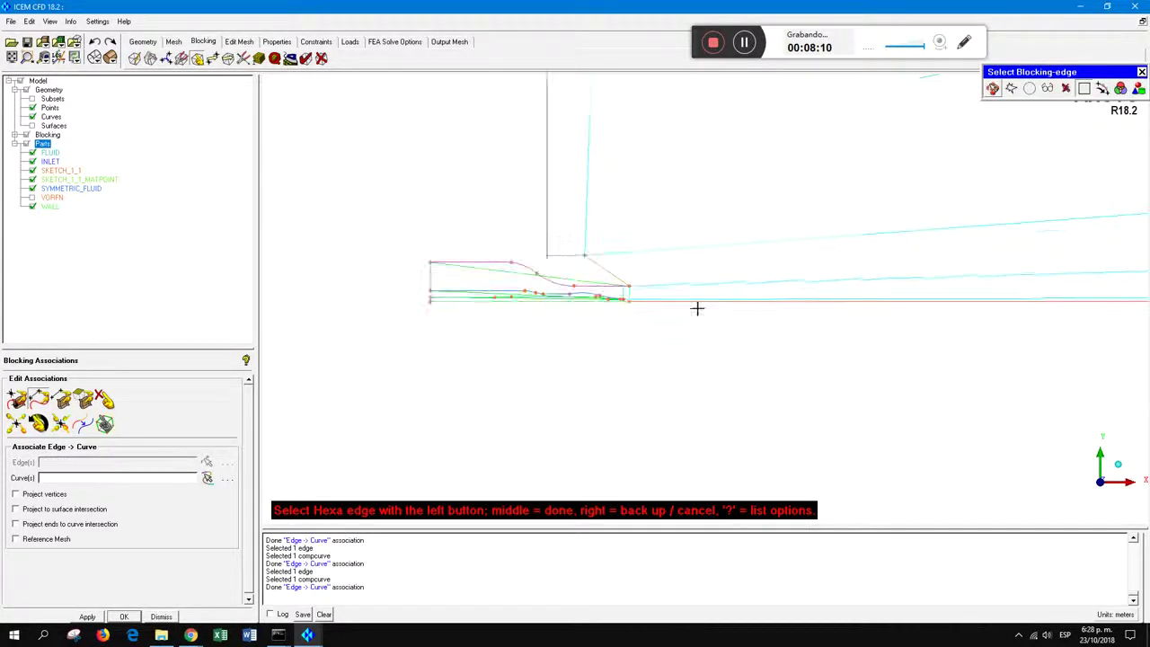
scroll(553, 286, up, 1)
middle_drag(553, 286, 828, 308)
scroll(762, 296, up, 4)
scroll(898, 341, up, 1)
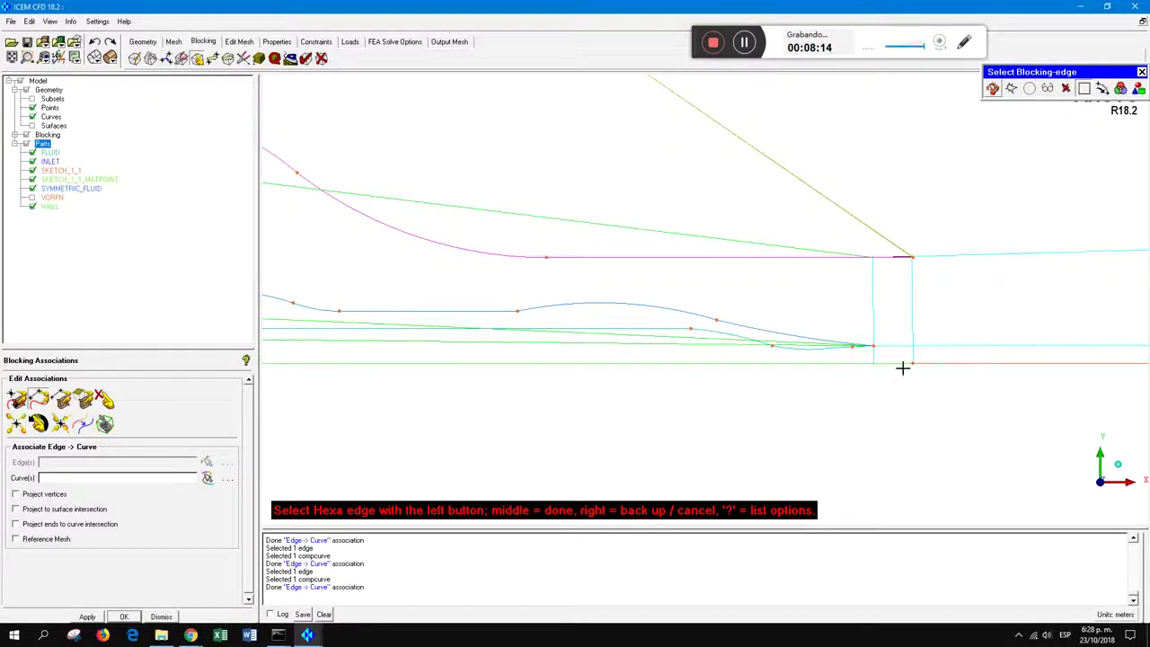
click(898, 362)
middle_click(898, 362)
click(889, 362)
middle_click(895, 362)
Associate the misaligned block vertex at the outer nozzle lip with the lip's geometry point
scroll(939, 258, up, 3)
middle_drag(1047, 254, 898, 314)
scroll(911, 301, up, 4)
middle_drag(975, 305, 745, 315)
scroll(764, 333, up, 3)
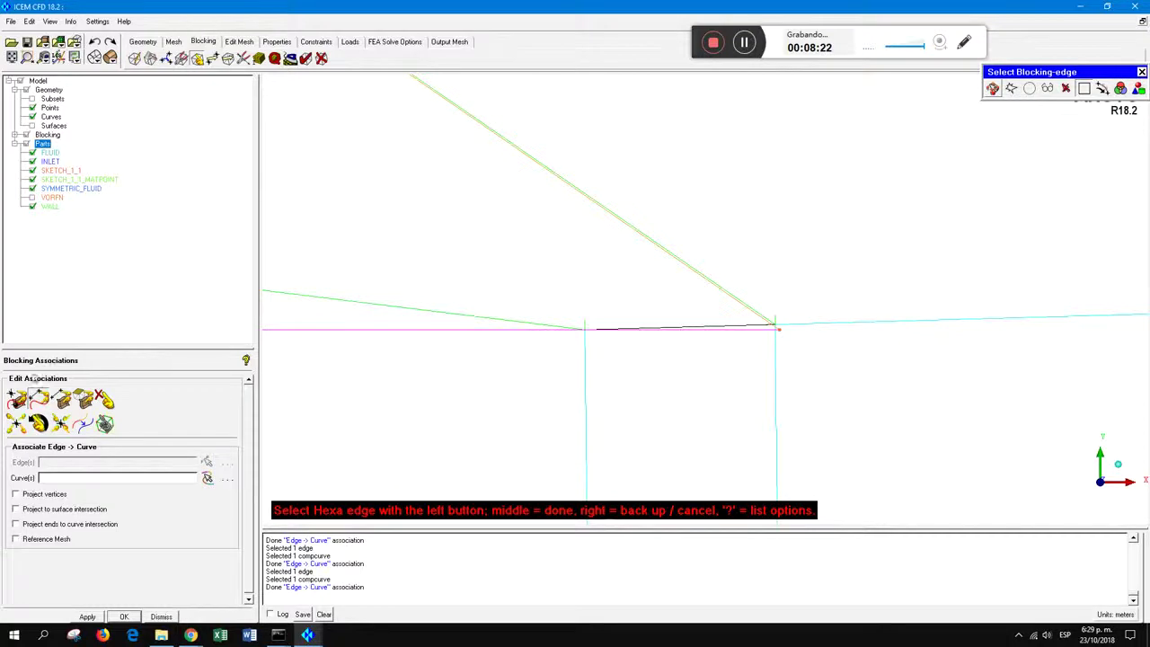
click(20, 398)
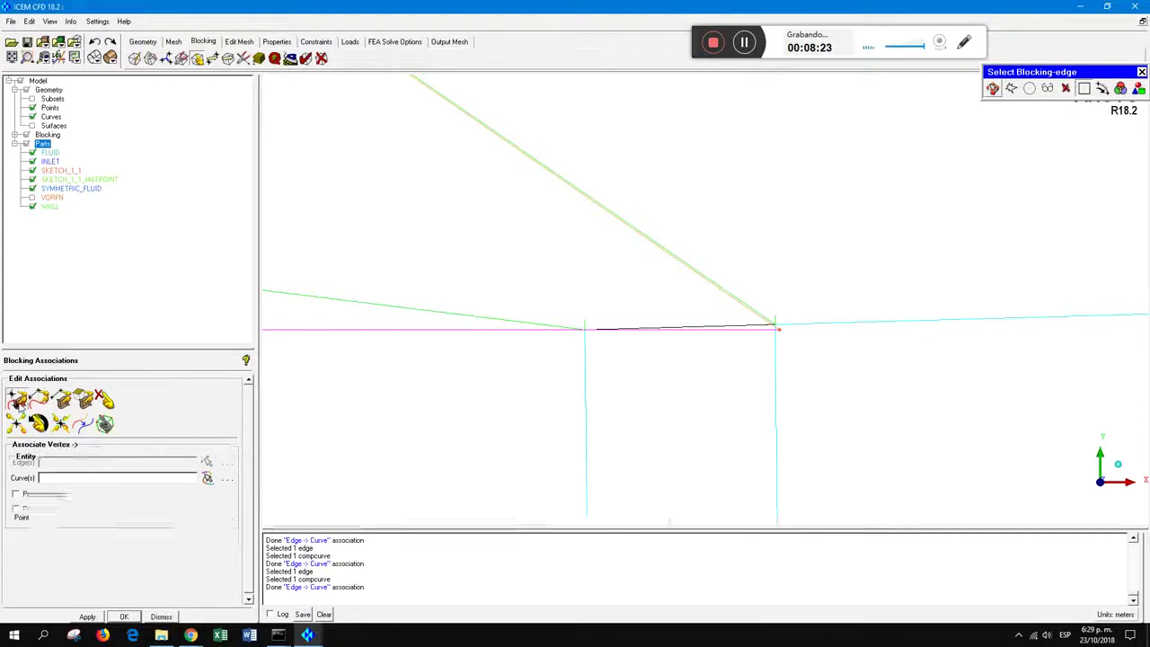
click(776, 326)
click(780, 333)
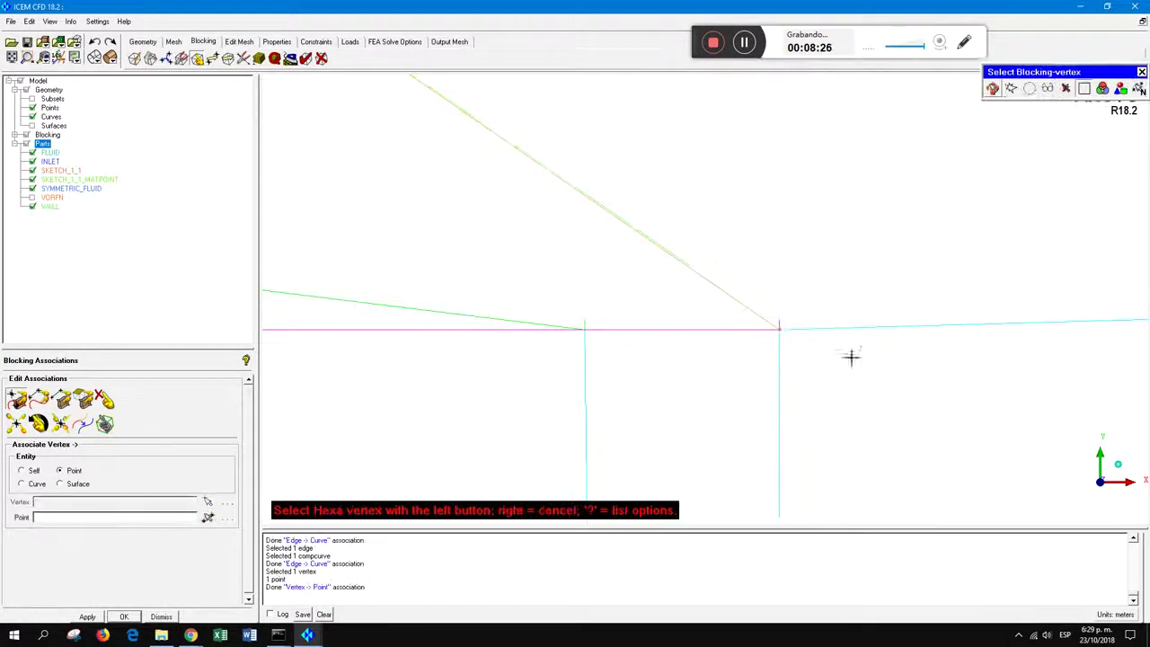
right_click(818, 361)
scroll(826, 380, down, 4)
scroll(839, 404, down, 8)
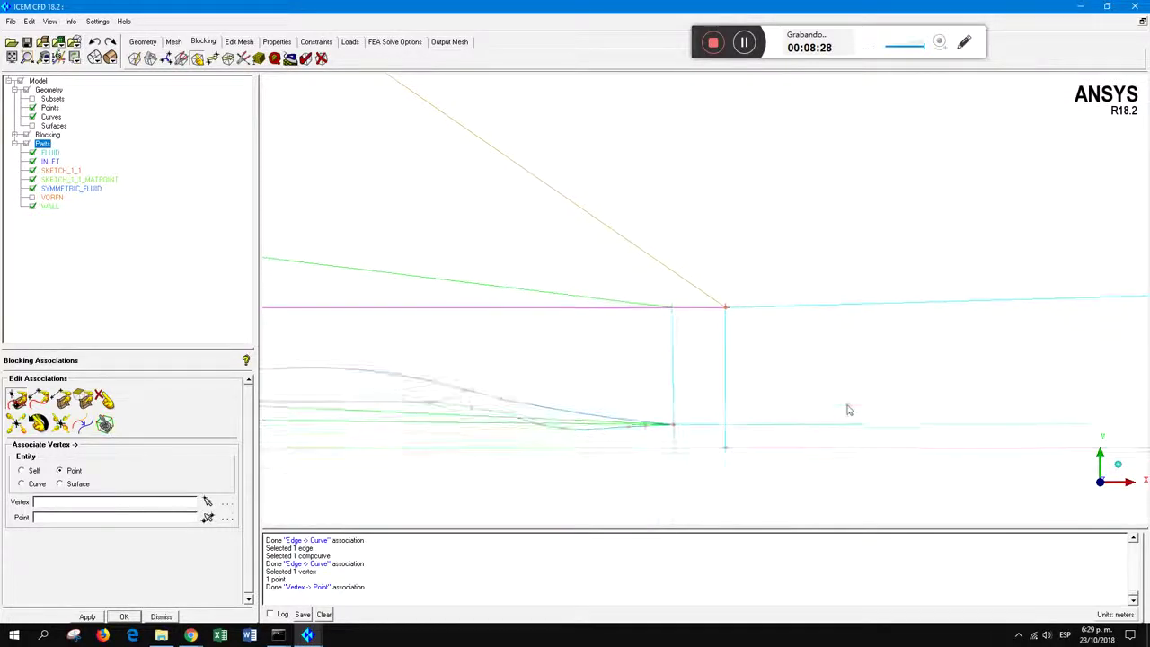
scroll(849, 410, down, 6)
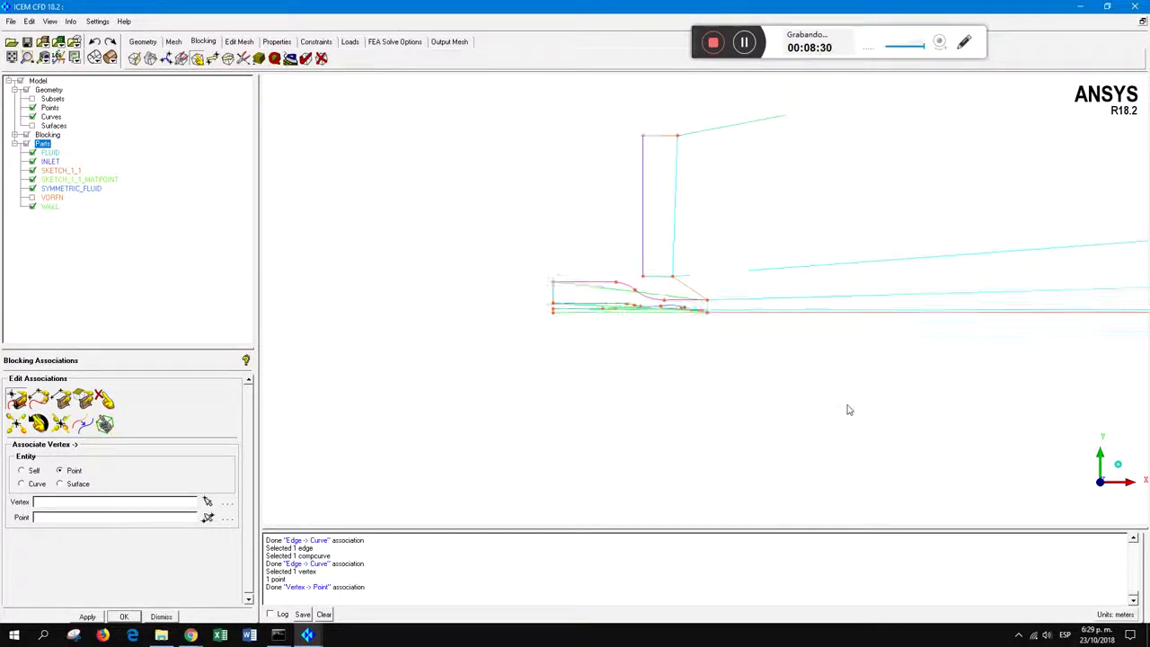
middle_drag(740, 365, 777, 373)
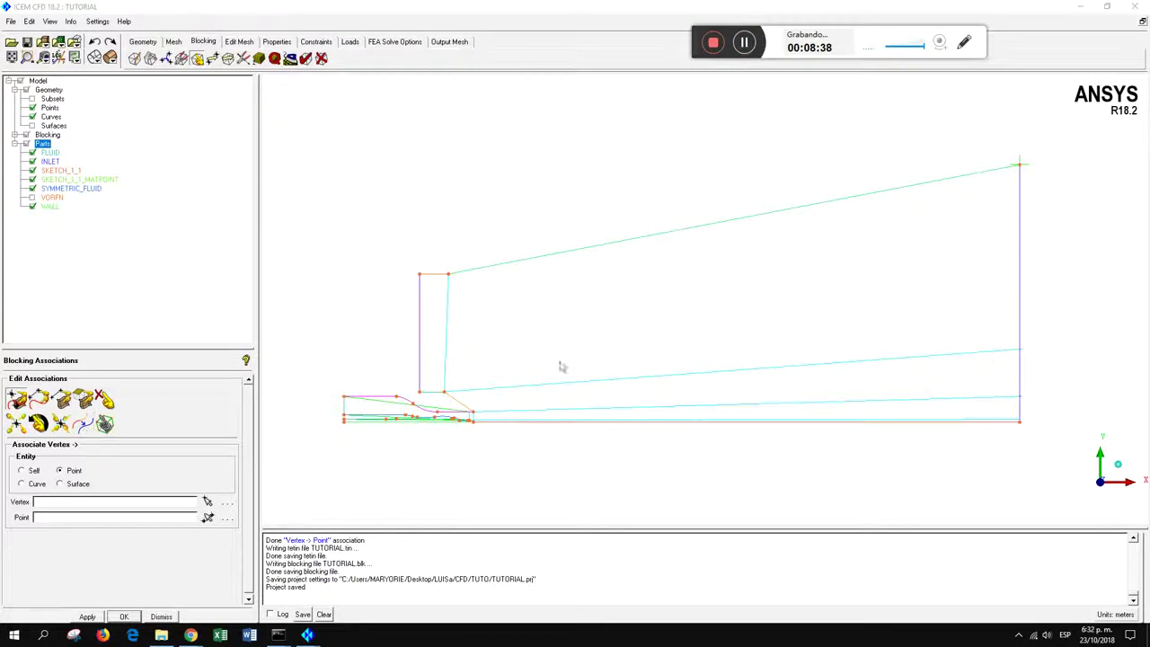
Switch to Chrome to examine the NASA paper's nozzle schematic and axisymmetric grid figure, and return to the ICEM CFD TUTORIAL project
click(150, 58)
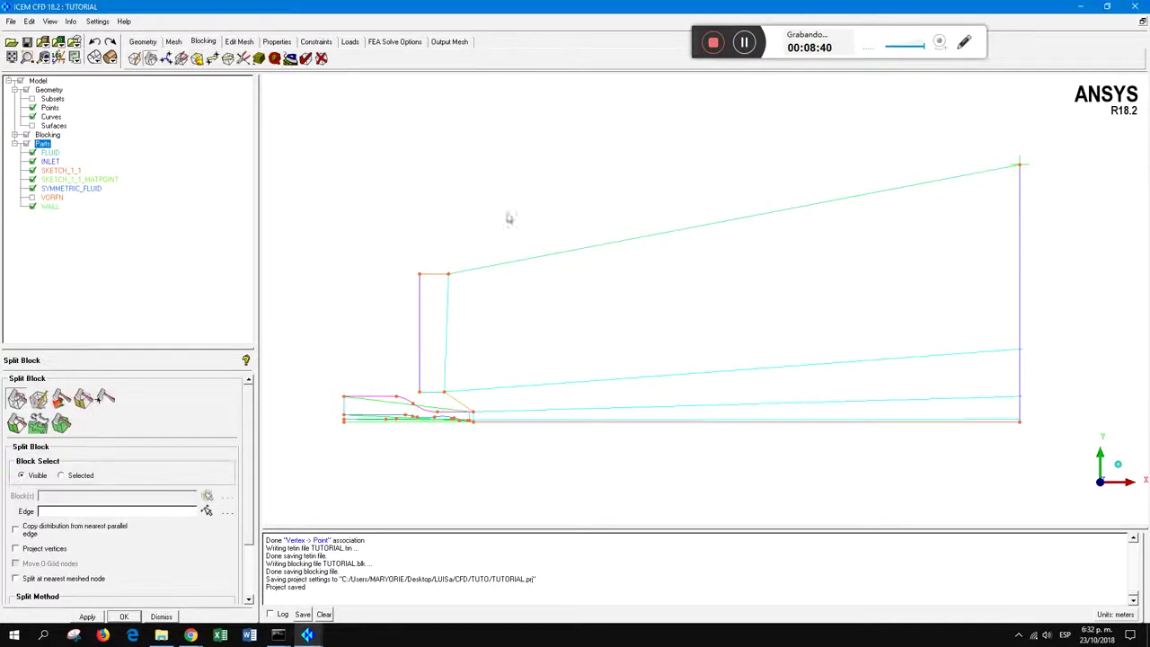
mouse_move(194, 636)
click(258, 593)
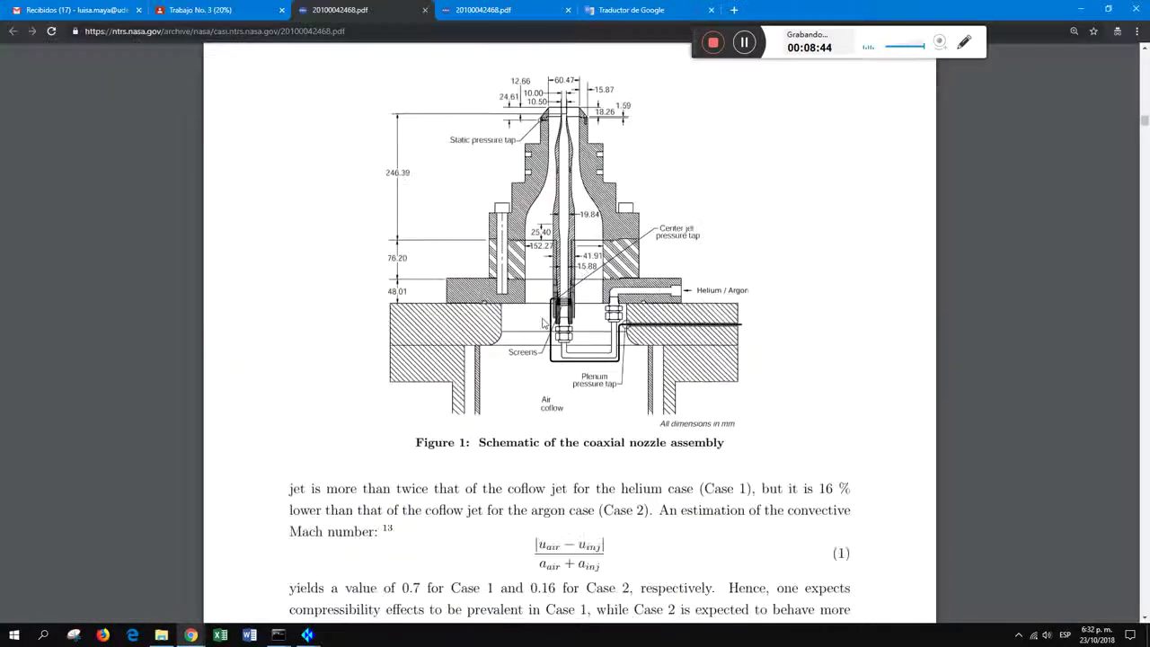
click(510, 9)
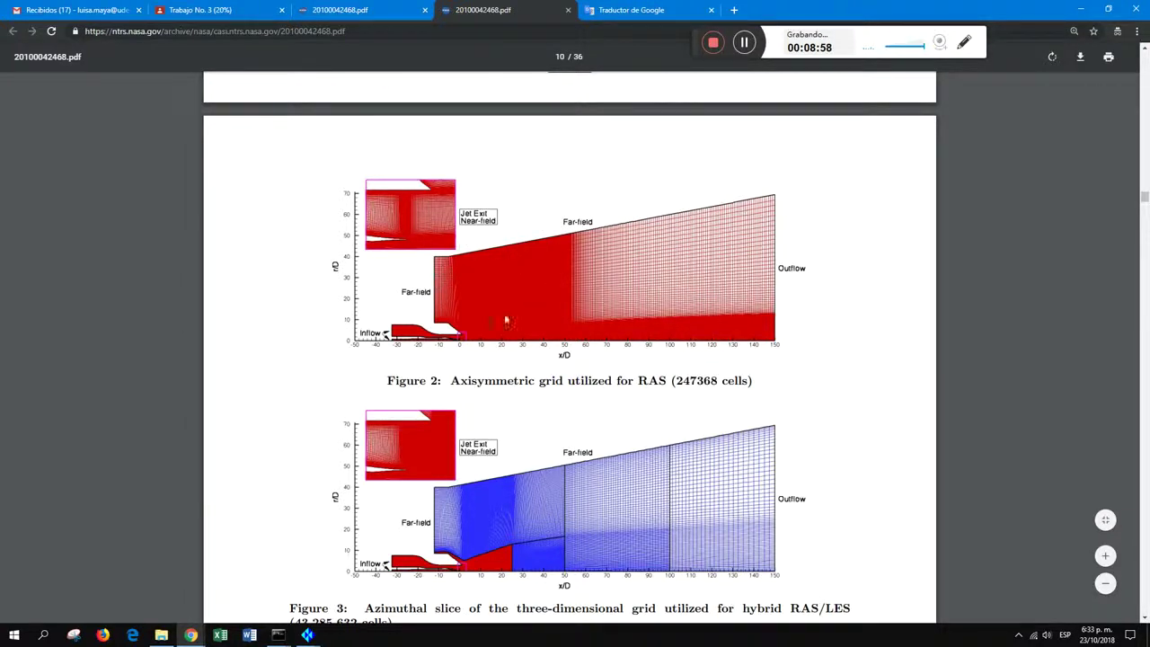
mouse_move(307, 635)
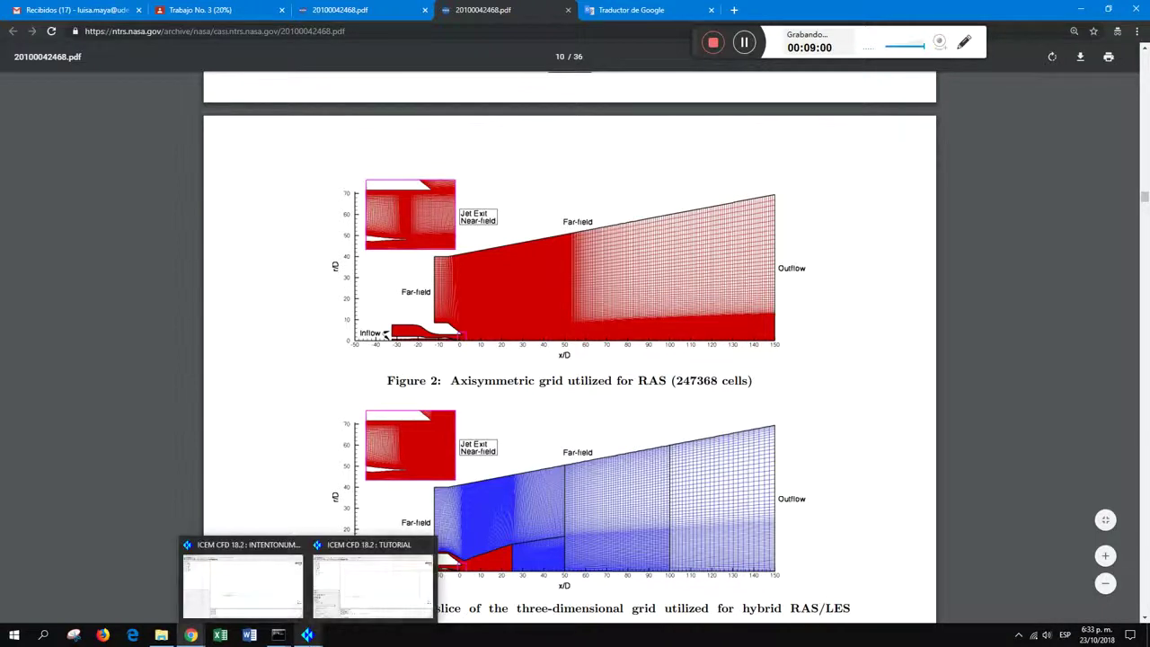
click(373, 589)
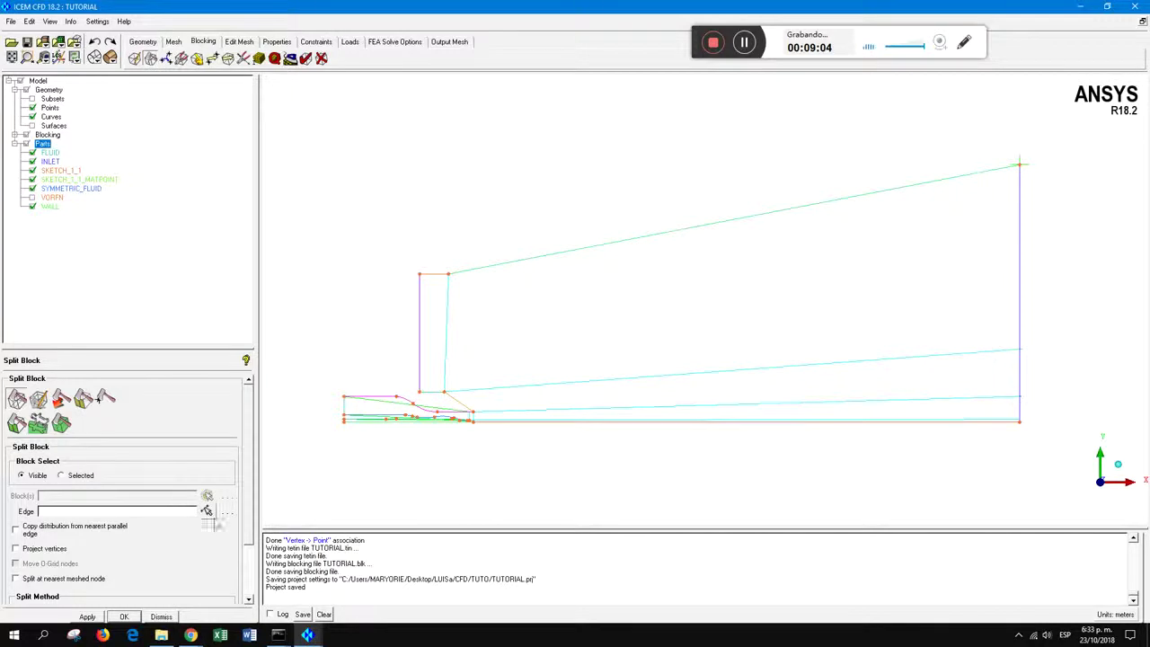
Split the downstream blocks across the sloped far-field edge using the Screen select method, at a split value of about 0.404
scroll(239, 495, down, 3)
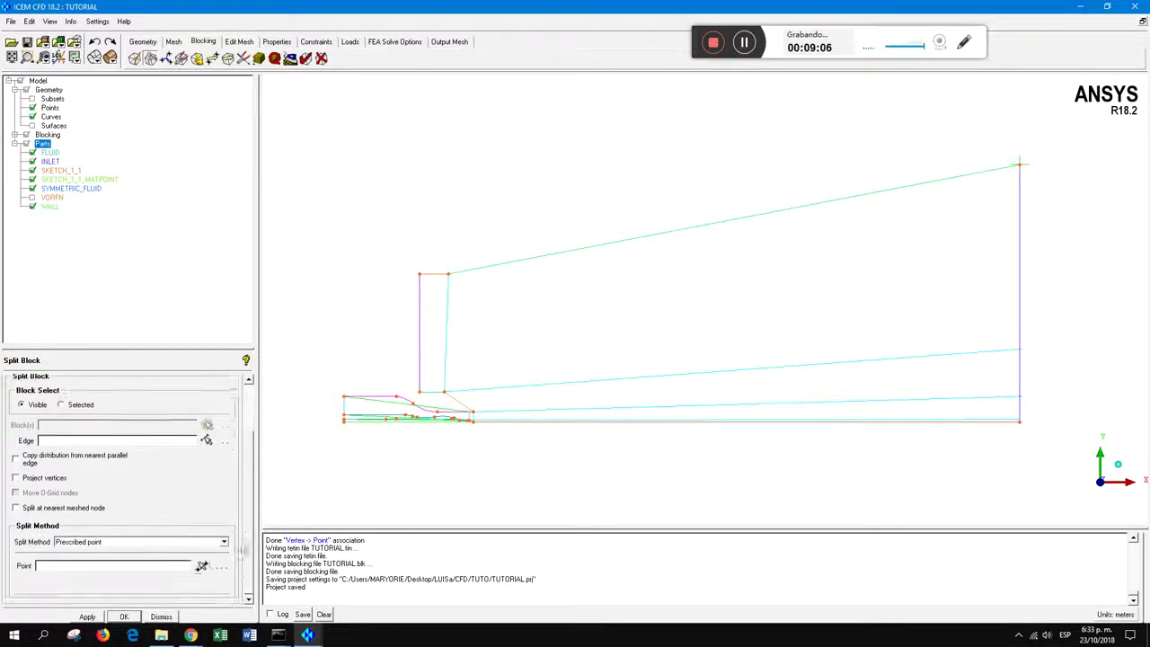
click(223, 542)
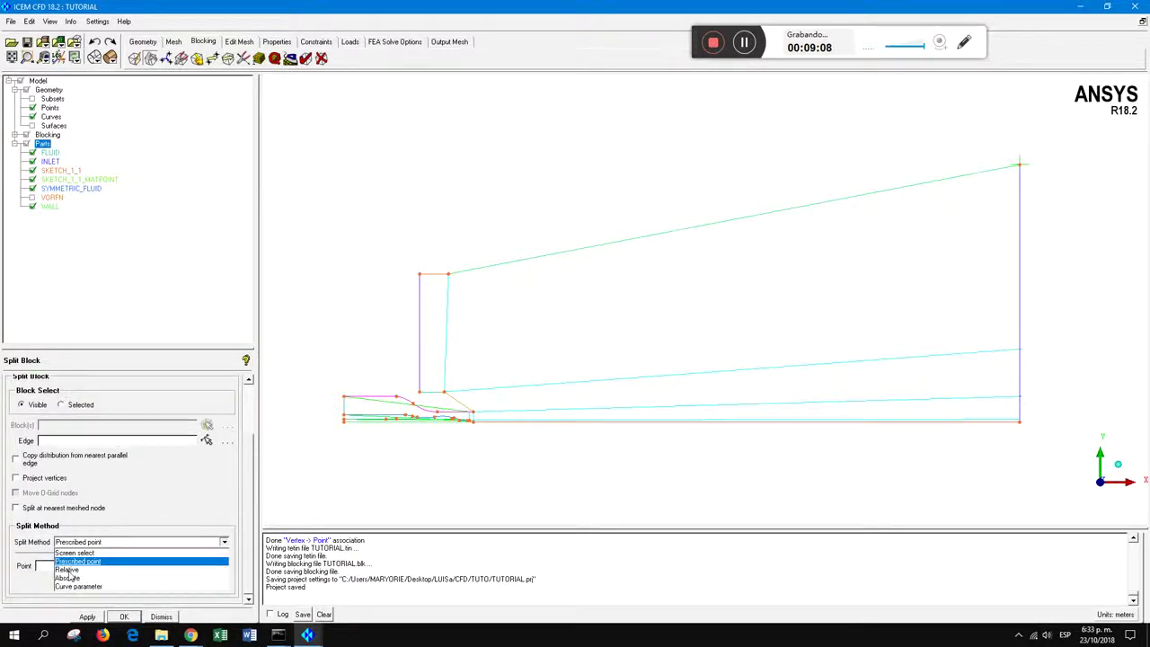
click(75, 553)
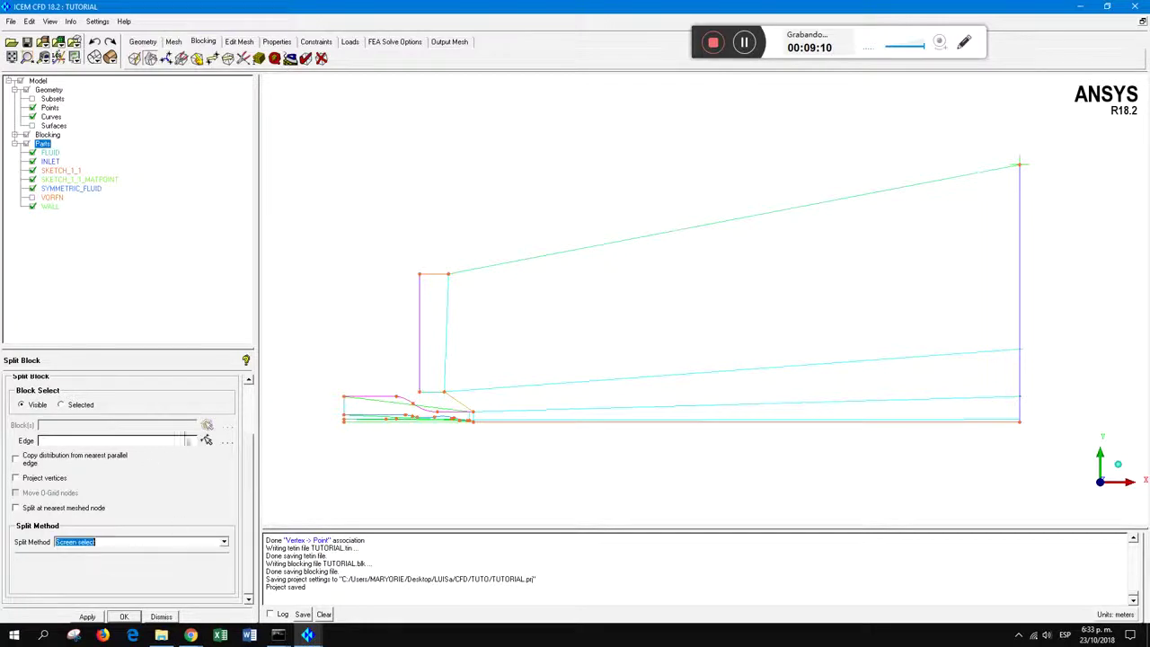
click(644, 235)
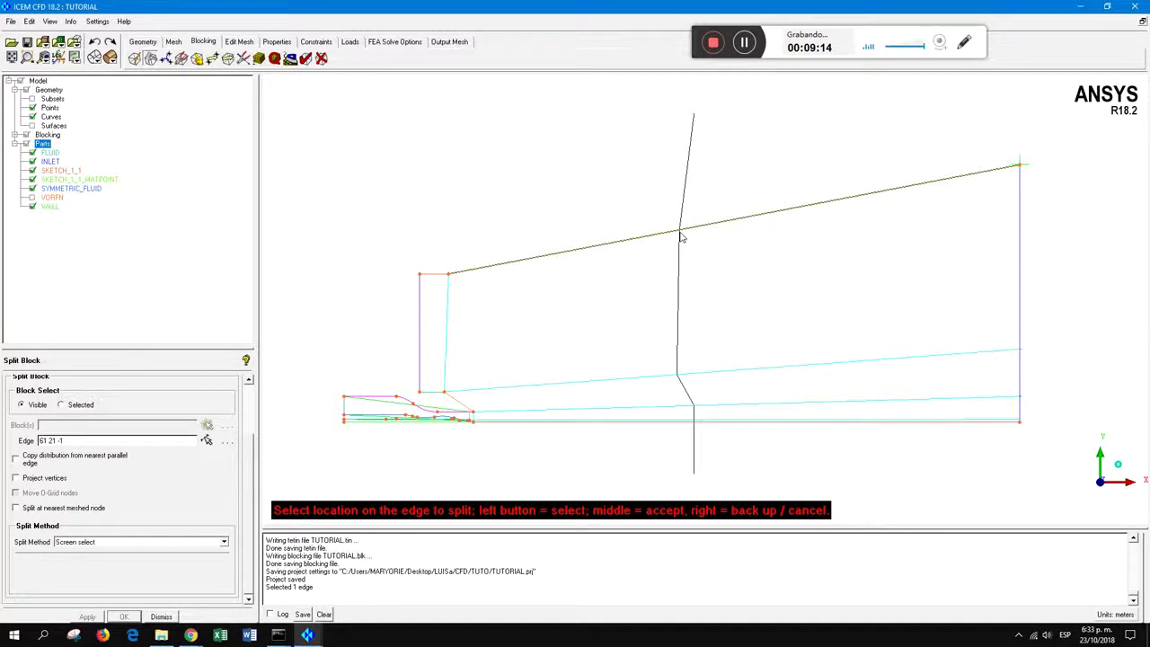
middle_click(634, 195)
With Y and Z fixed, move the two interior vertices nearest the axis on the new split line along X beneath the vertex above
scroll(705, 270, up, 2)
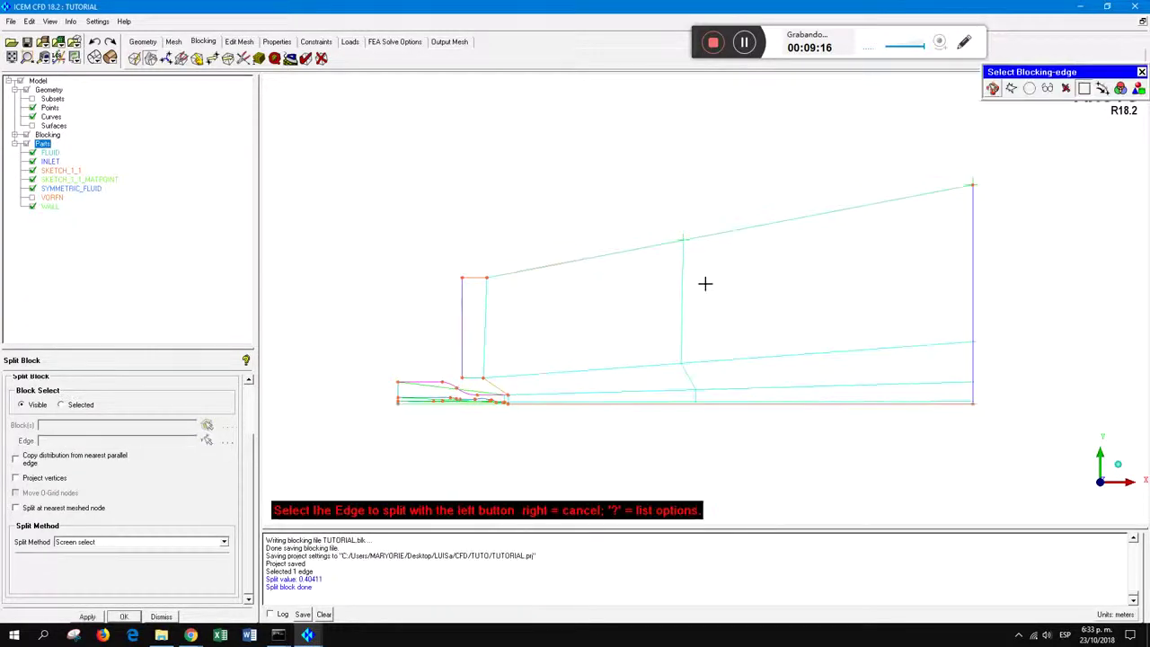
middle_drag(689, 397, 692, 331)
scroll(691, 337, up, 3)
middle_drag(685, 380, 711, 392)
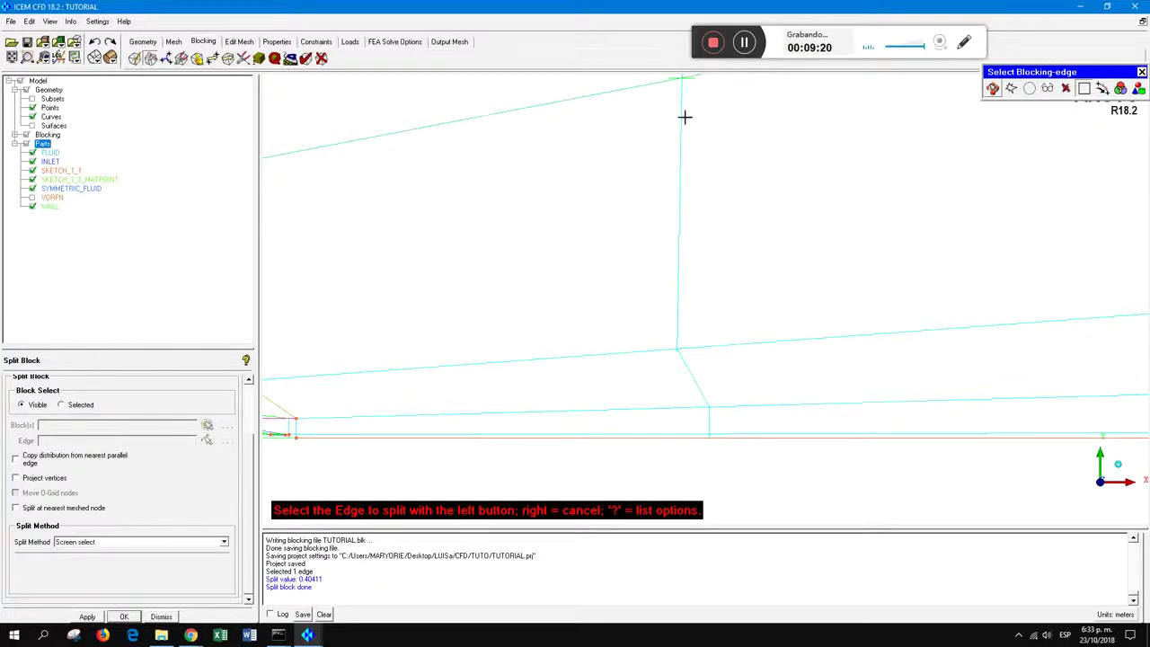
scroll(667, 452, up, 2)
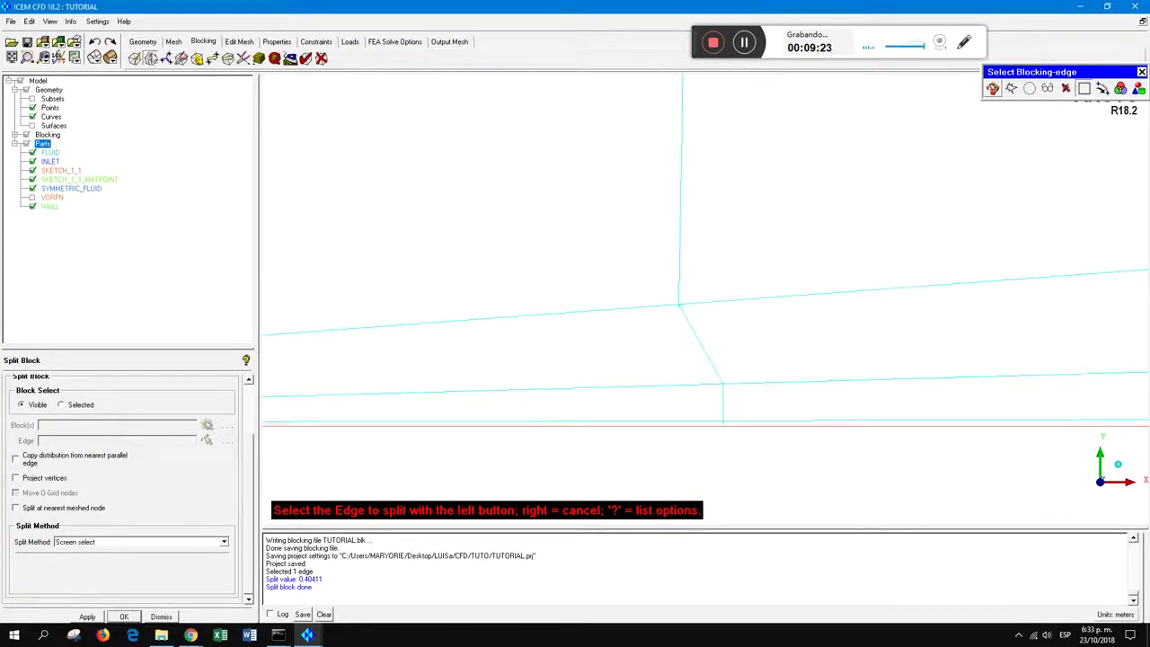
click(227, 59)
click(212, 59)
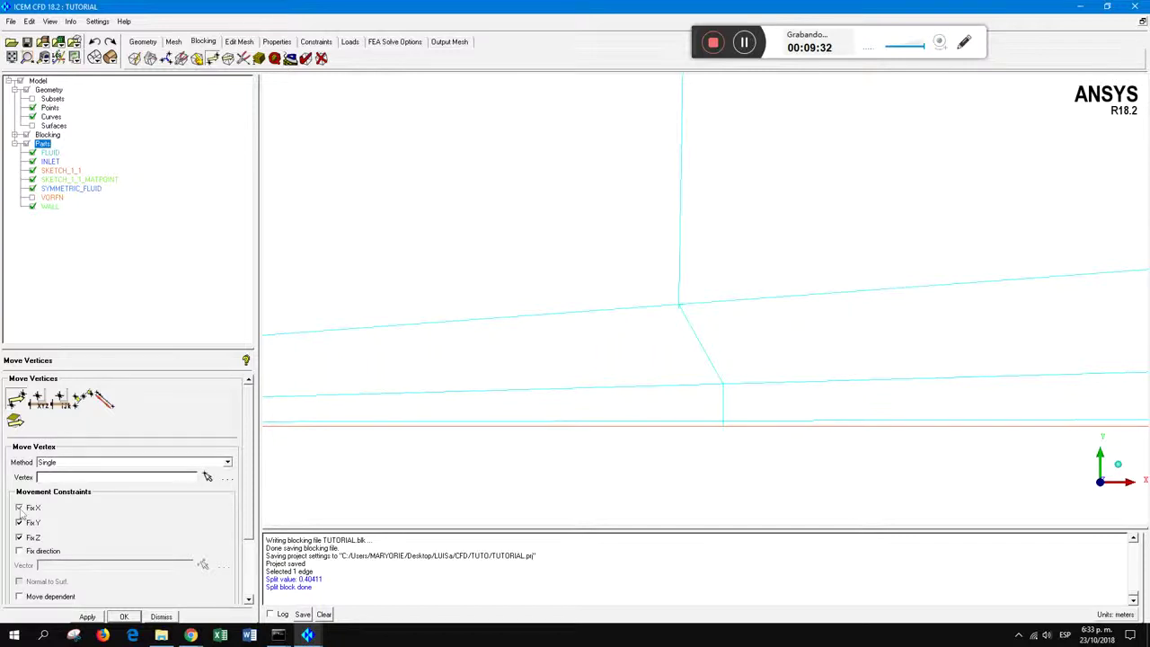
click(206, 478)
drag(726, 384, 679, 389)
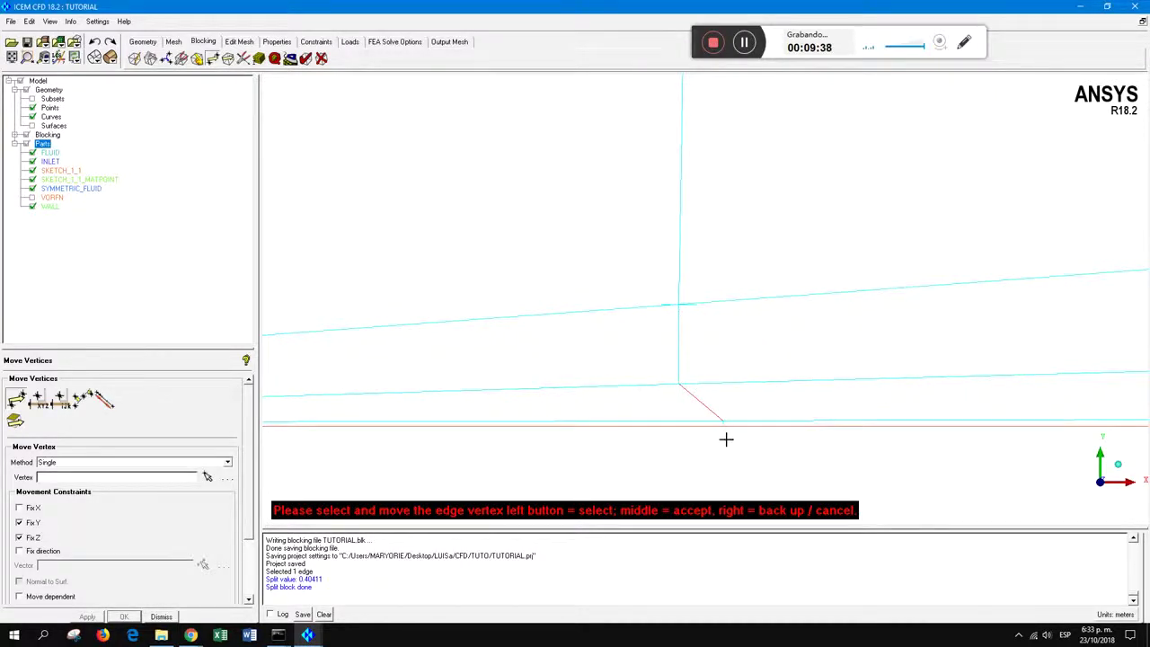
drag(721, 420, 681, 424)
scroll(704, 457, up, 3)
middle_click(707, 459)
Move the split line's axis vertex along X to line up with the vertices above, and fine-tune the lower vertices' alignment
middle_drag(706, 461, 711, 329)
scroll(722, 406, up, 4)
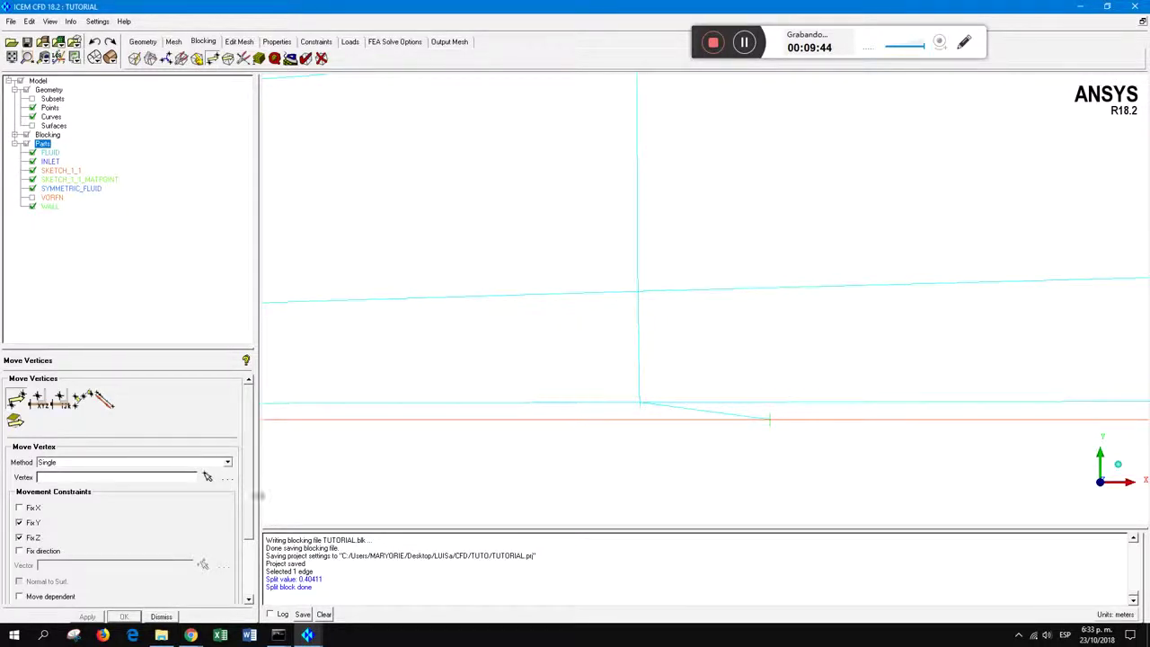
click(207, 476)
drag(764, 422, 640, 429)
click(640, 407)
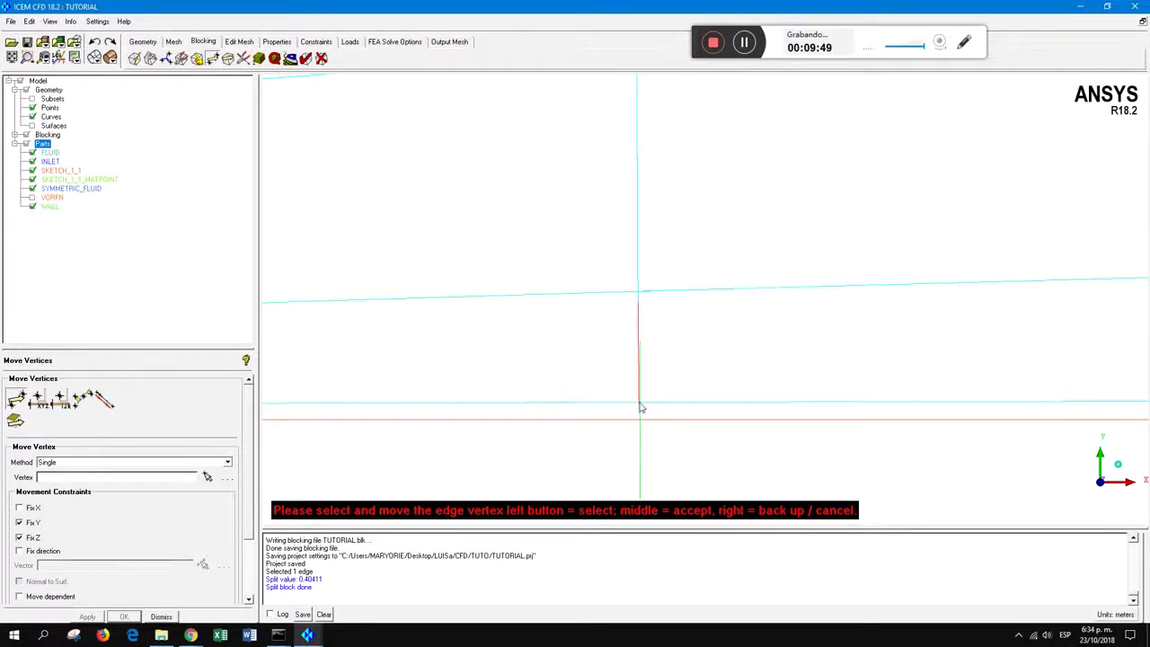
middle_click(702, 387)
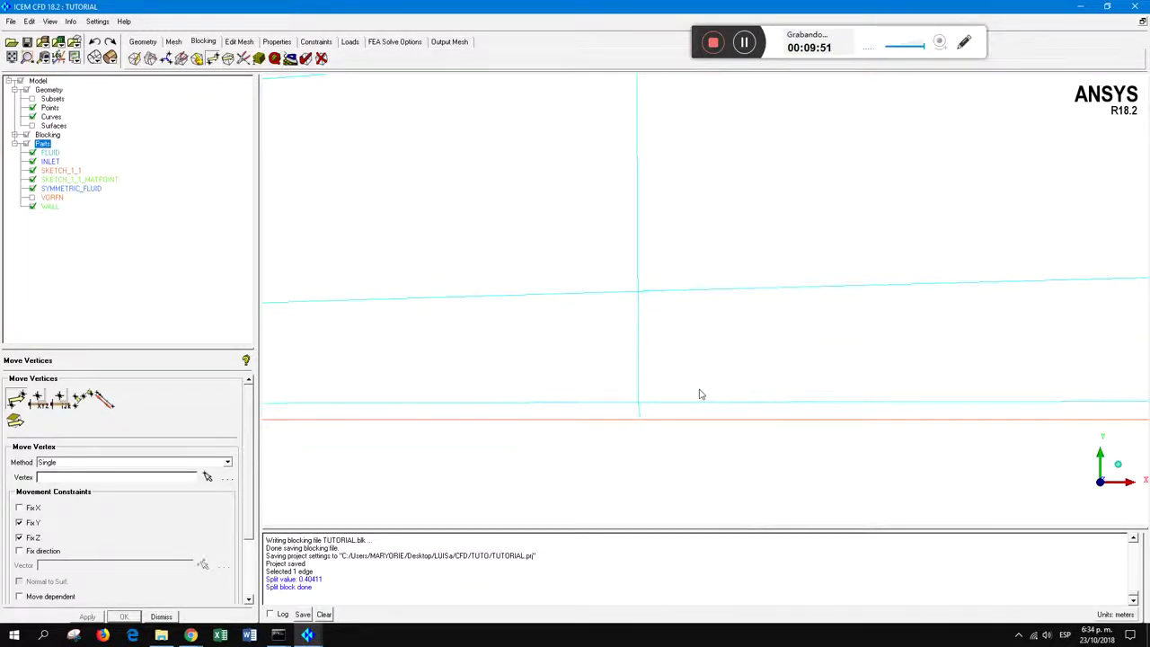
click(207, 476)
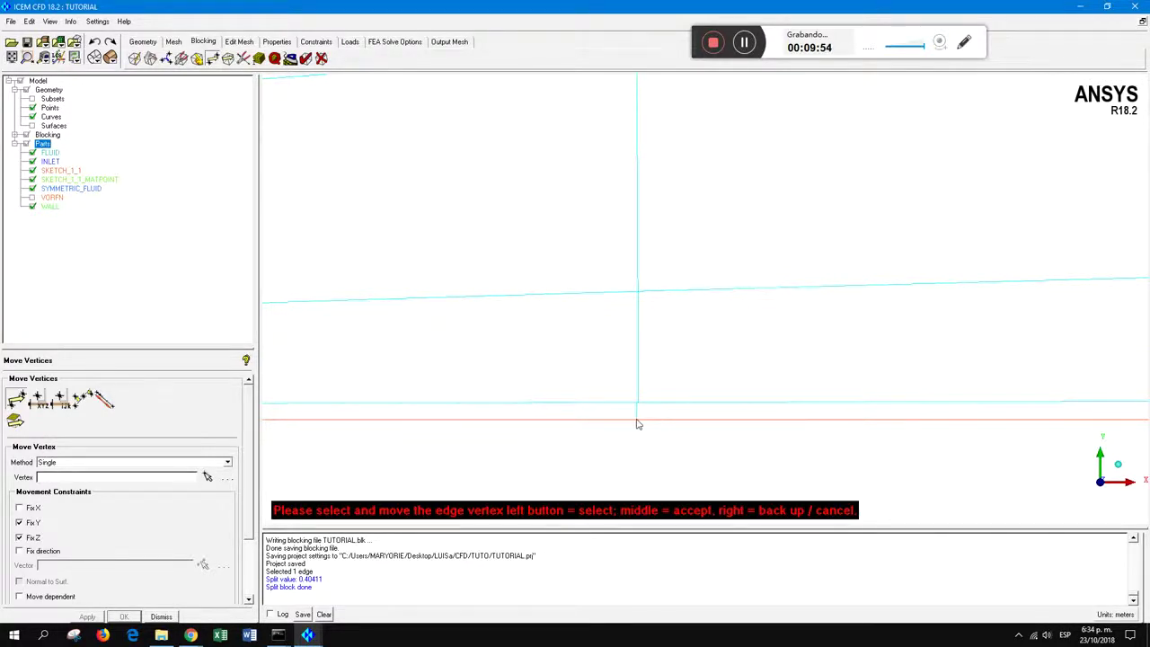
click(639, 419)
middle_click(699, 402)
scroll(712, 394, down, 8)
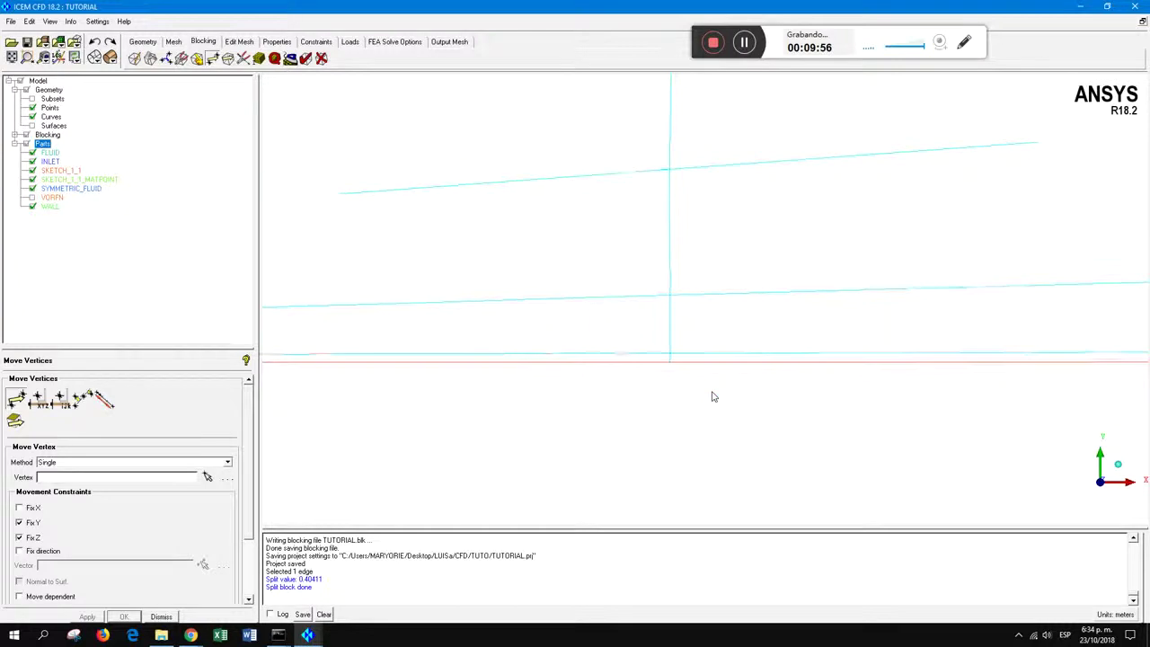
scroll(712, 396, down, 6)
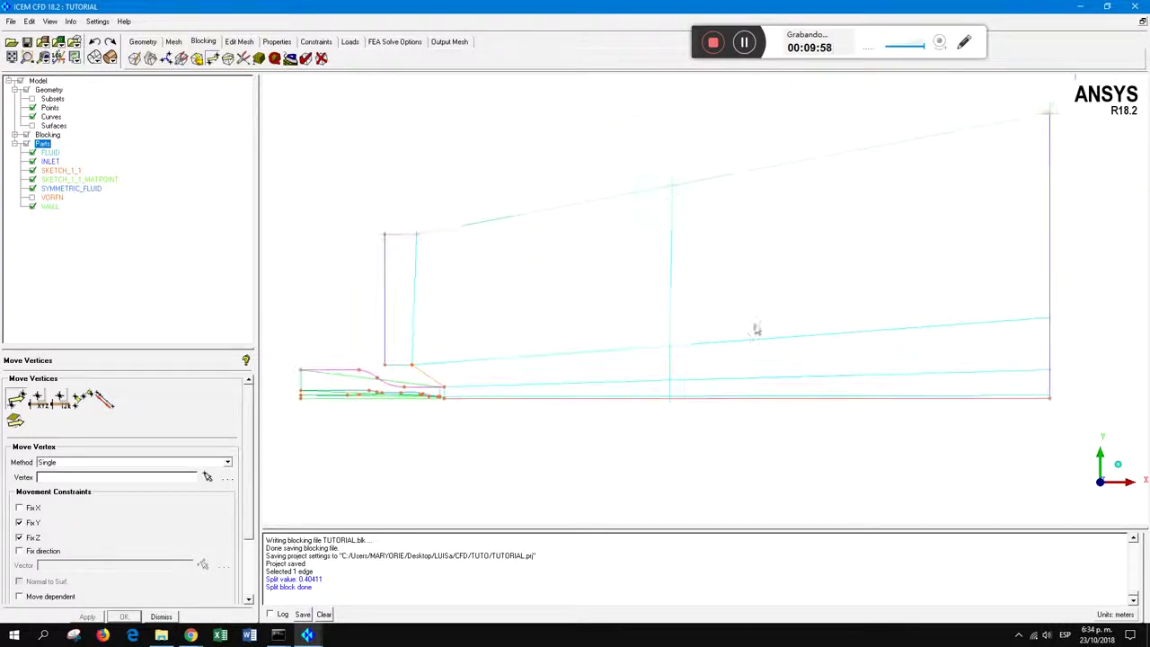
scroll(561, 288, up, 1)
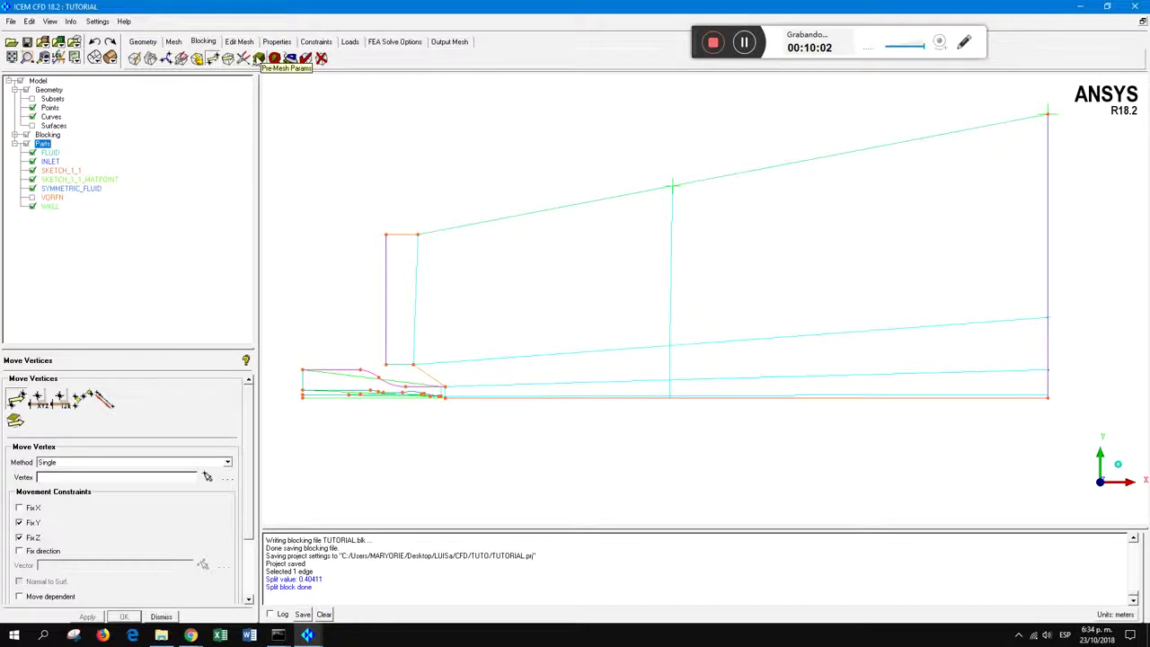
Set 30 nodes on the outer nozzle's vertical inlet edge in the pre-mesh edge parameters, with Copy Parameters enabled for all parallel edges
click(258, 58)
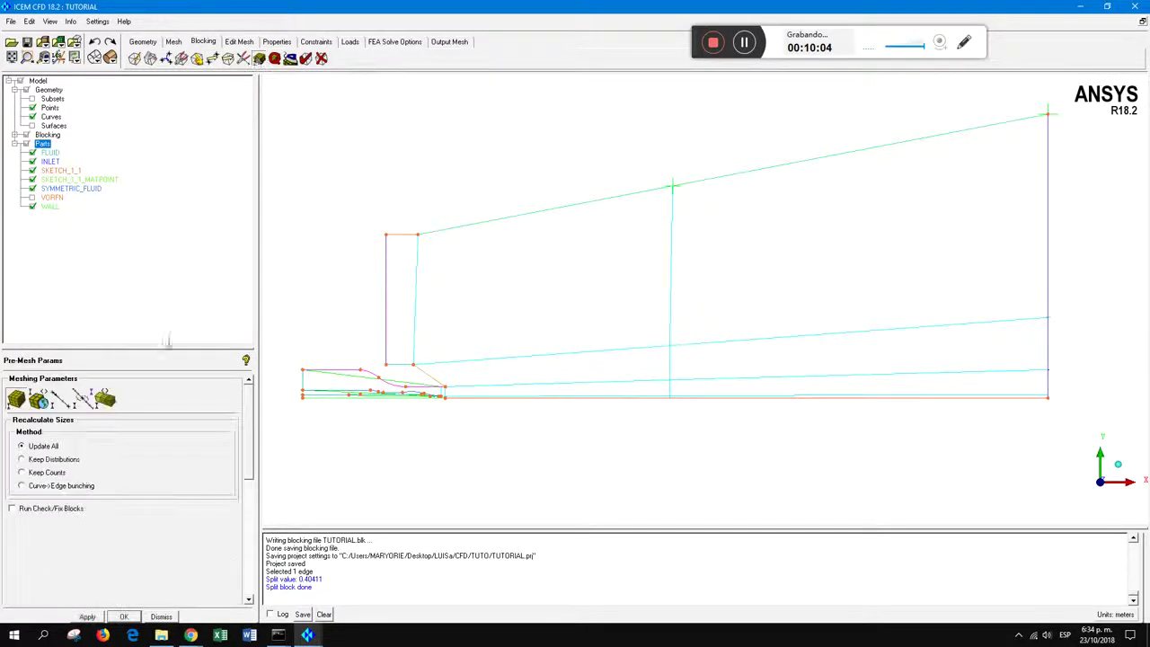
click(61, 399)
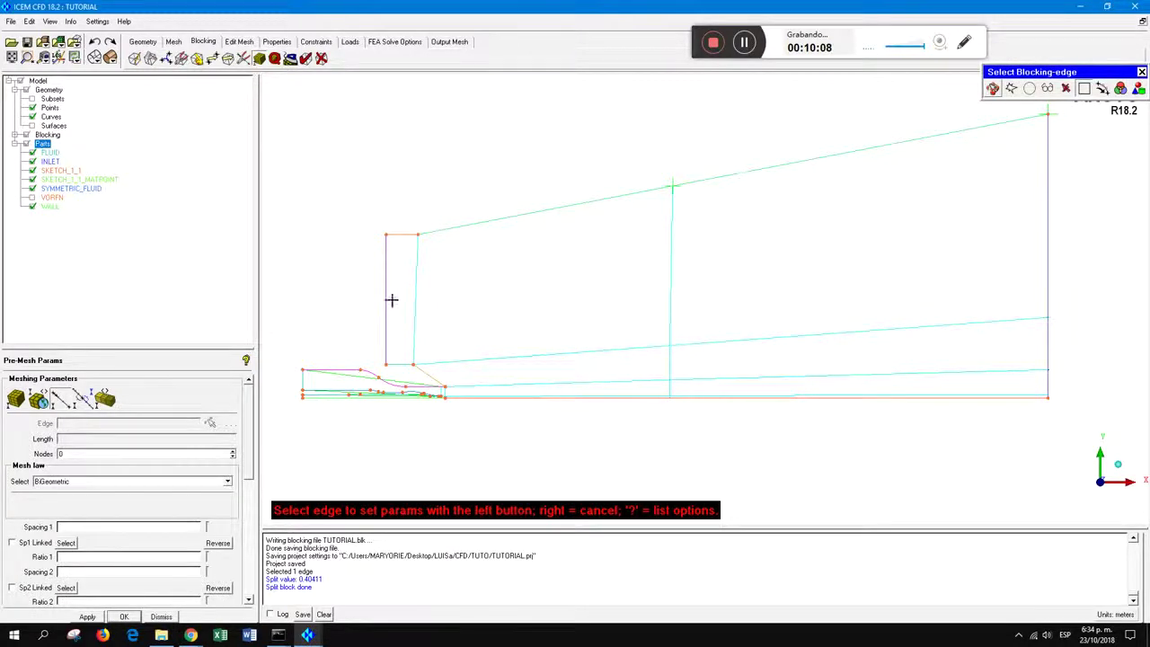
middle_drag(471, 347, 509, 360)
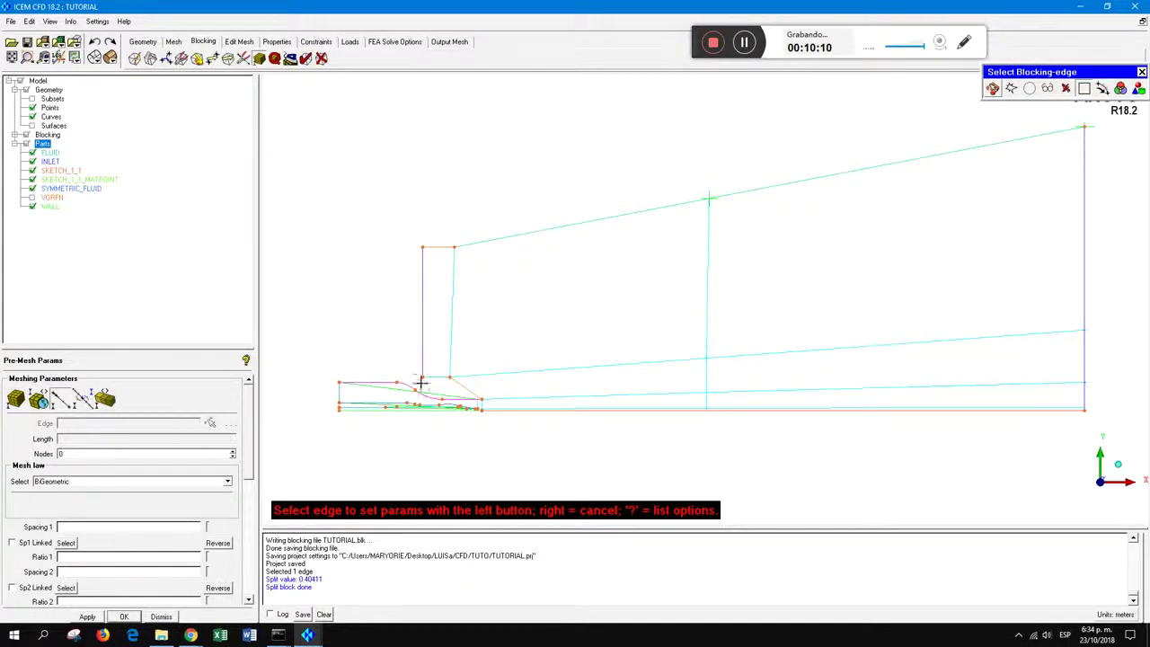
middle_drag(419, 386, 477, 330)
scroll(441, 393, up, 2)
middle_drag(406, 401, 586, 365)
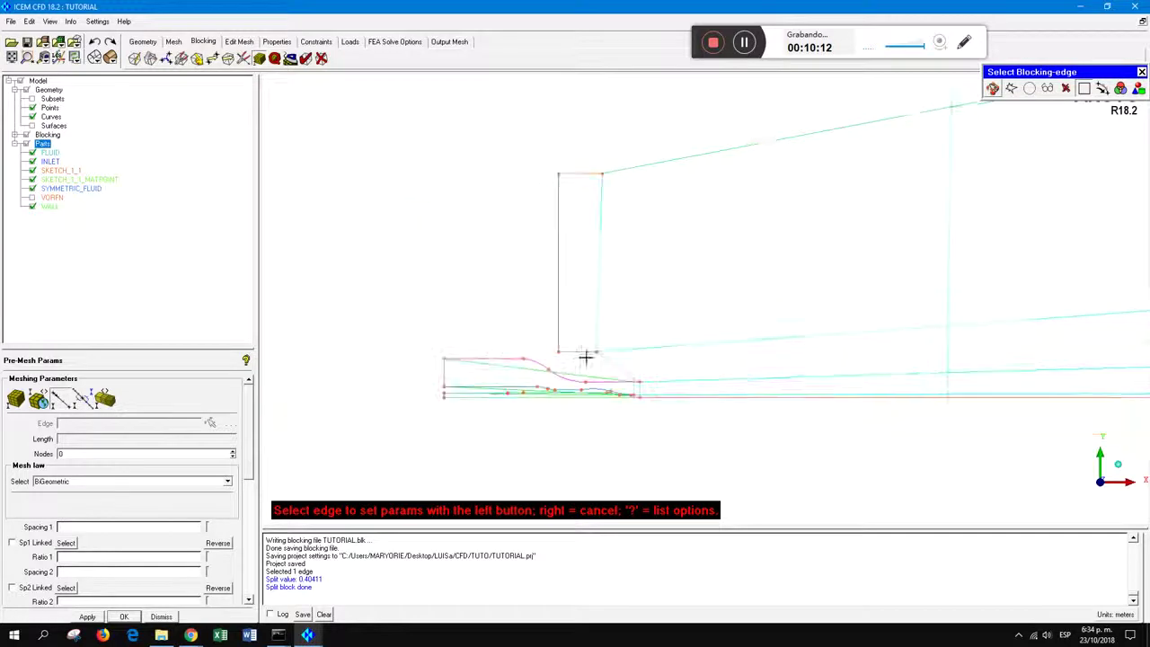
scroll(485, 362, up, 1)
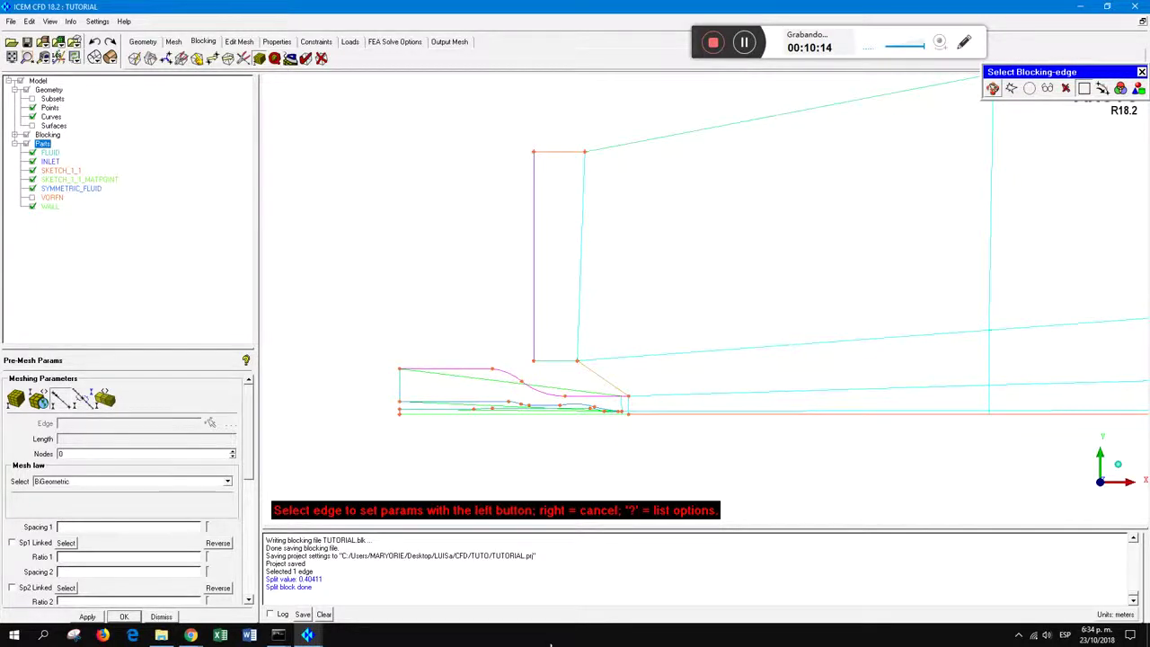
scroll(393, 366, up, 2)
middle_drag(394, 374, 461, 321)
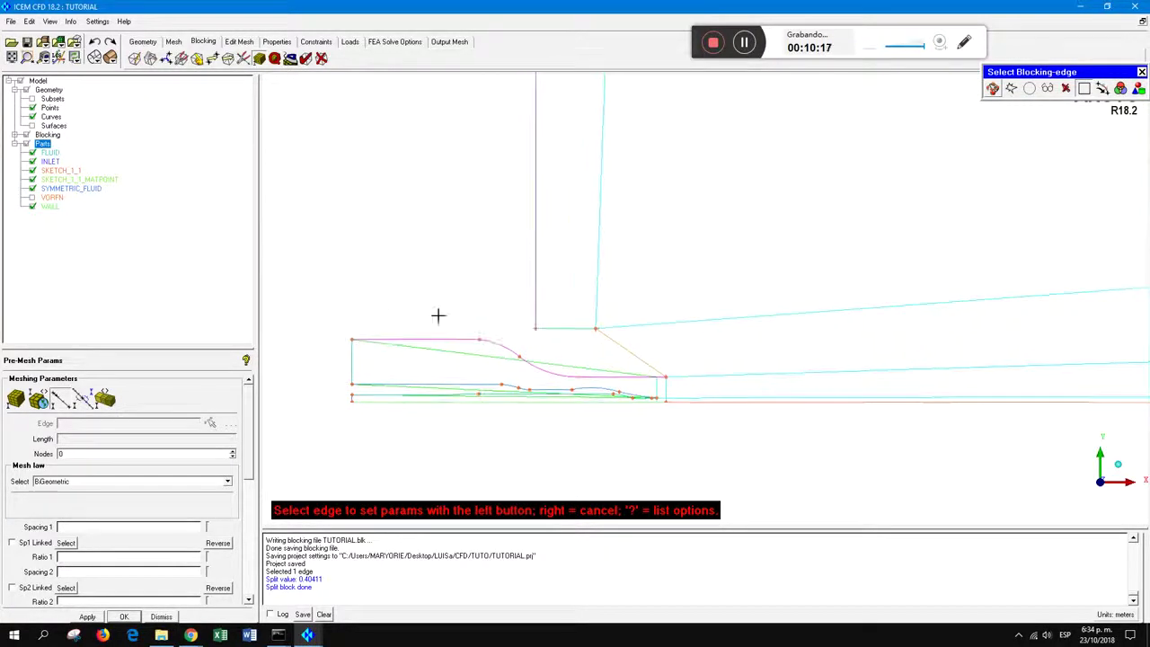
click(351, 357)
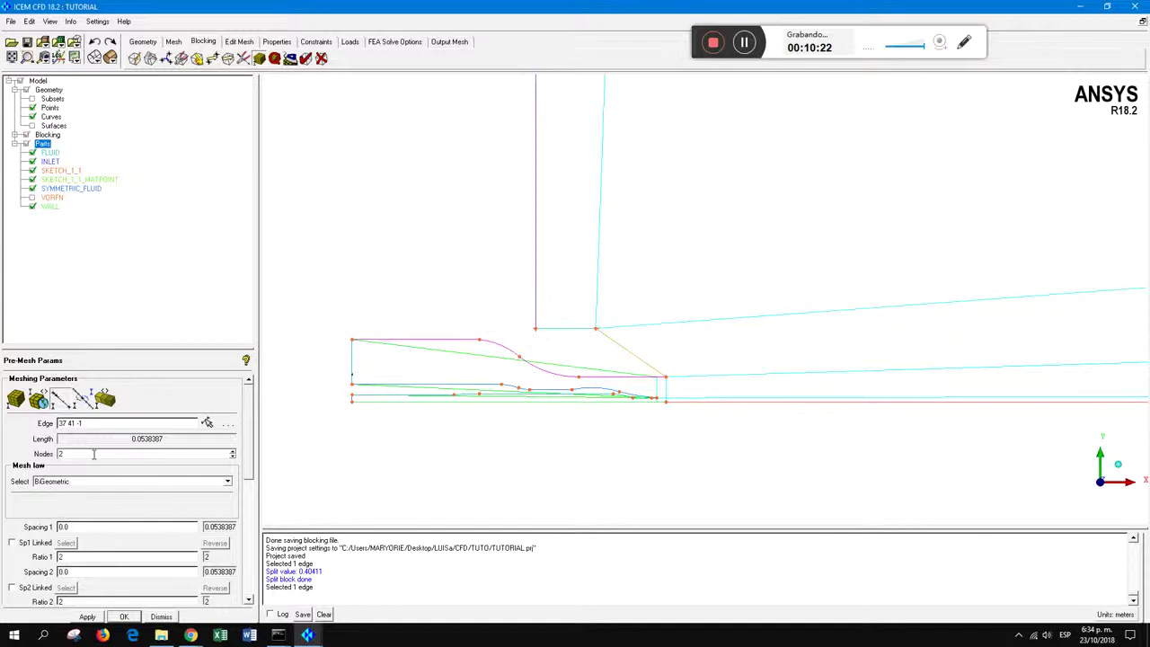
scroll(247, 467, down, 4)
click(11, 518)
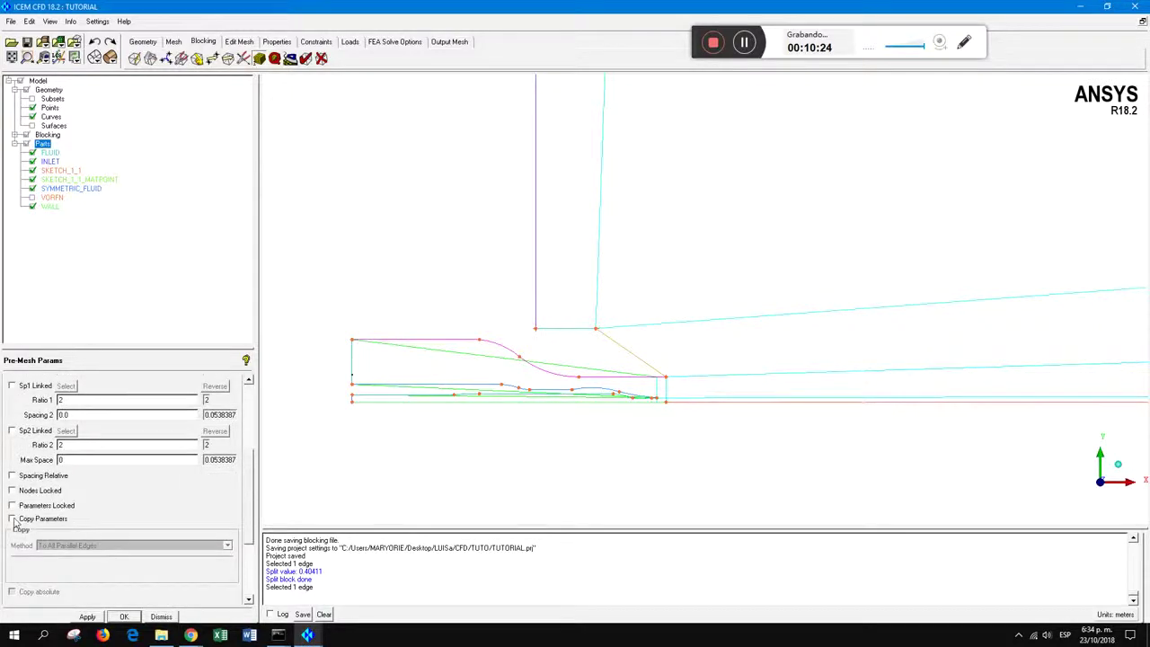
scroll(251, 490, up, 5)
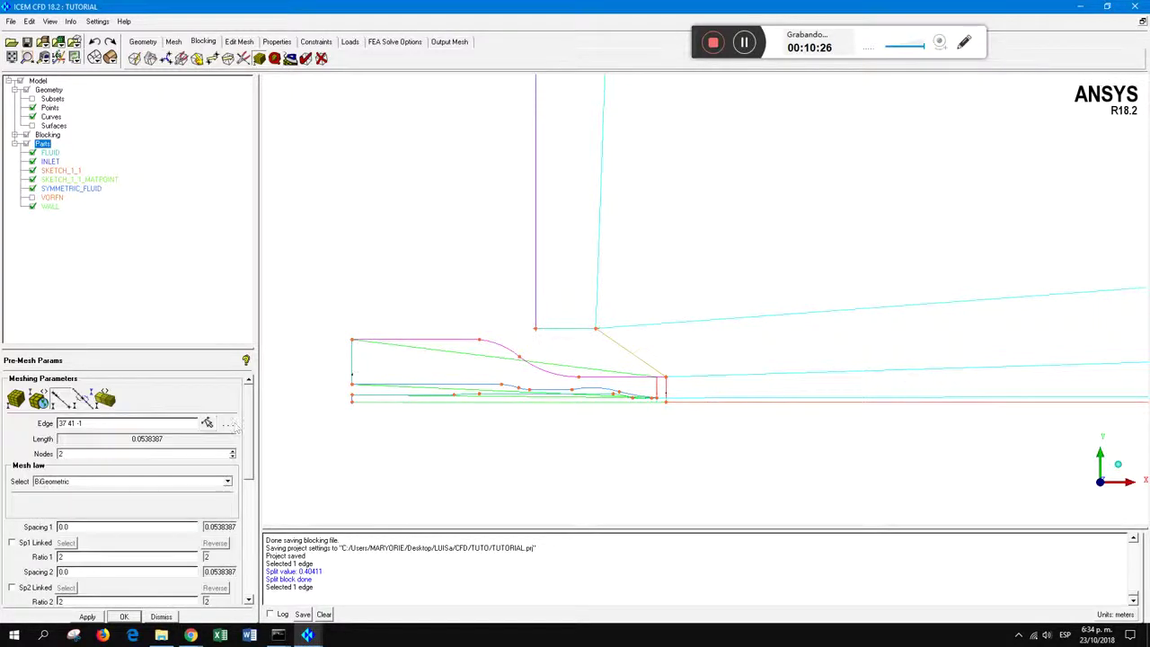
drag(71, 454, 52, 458)
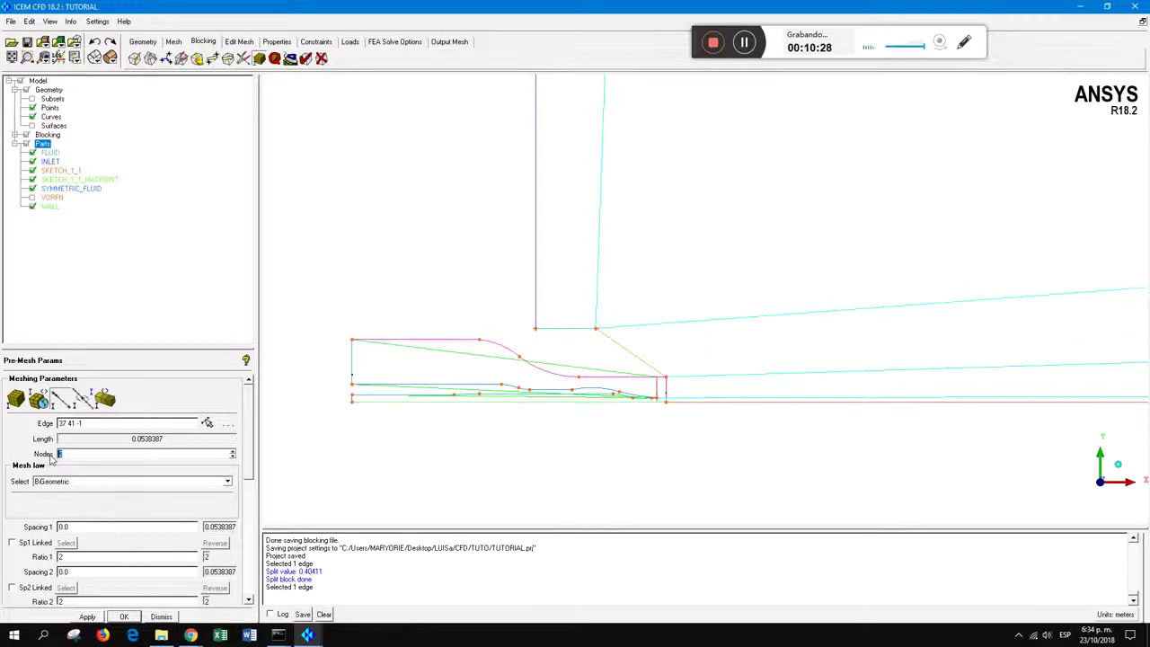
text(30)
key(Return)
Set 10 nodes on the short vertical inlet edge next to the symmetry axis
scroll(324, 381, up, 2)
middle_drag(403, 370, 620, 295)
scroll(620, 296, up, 3)
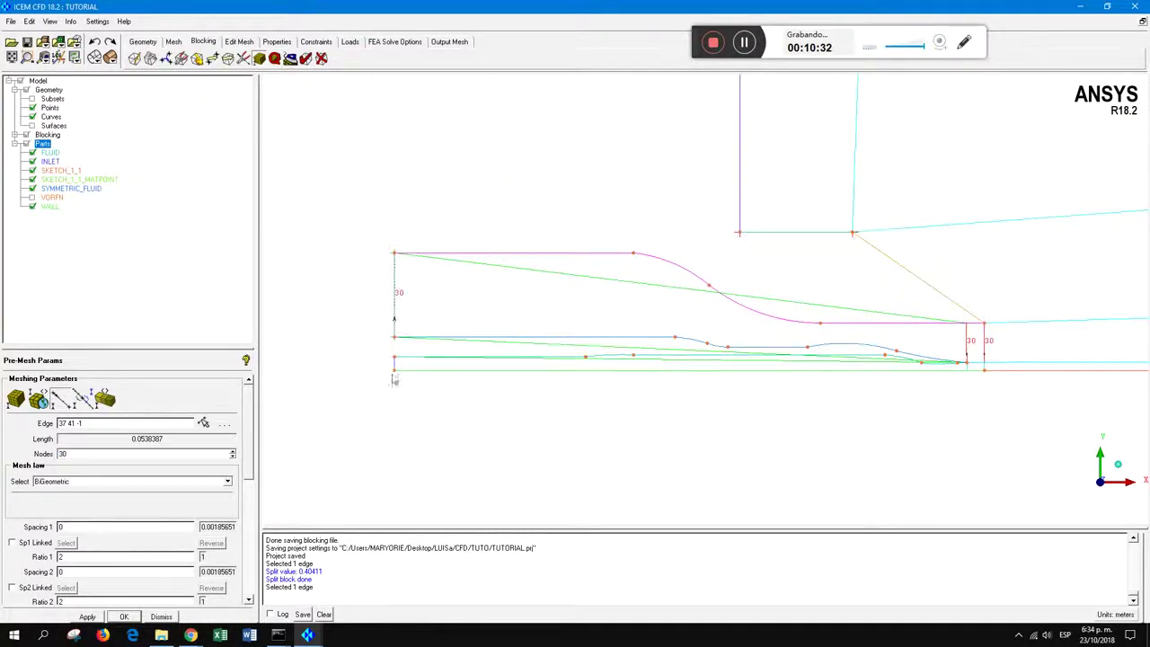
click(204, 422)
click(393, 363)
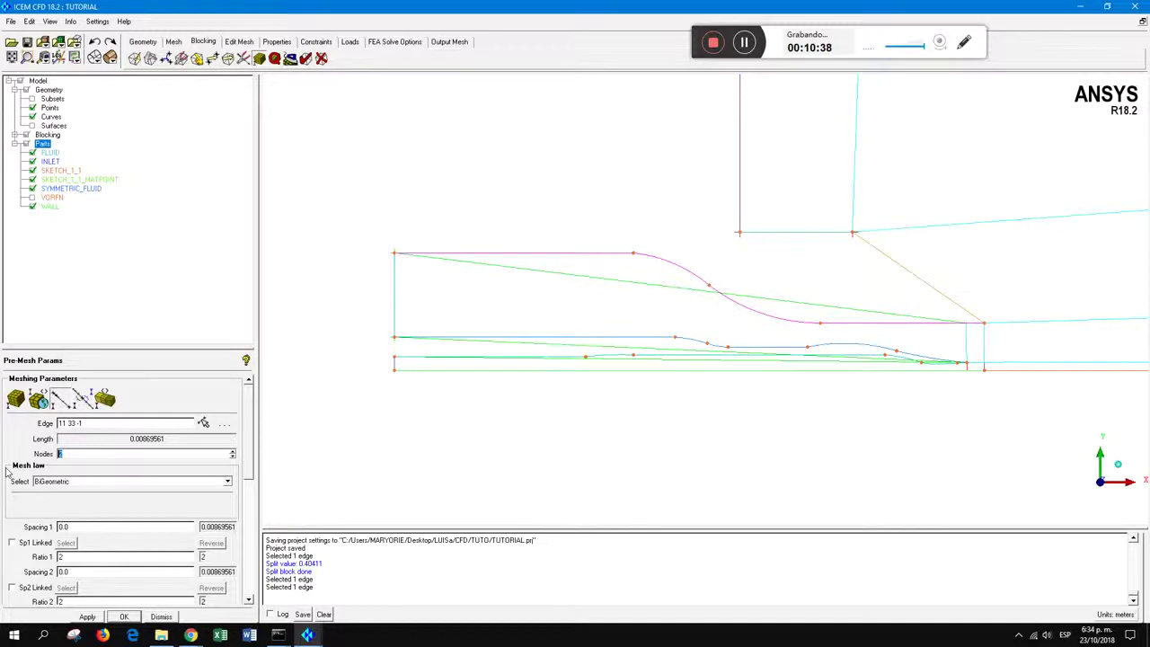
click(87, 616)
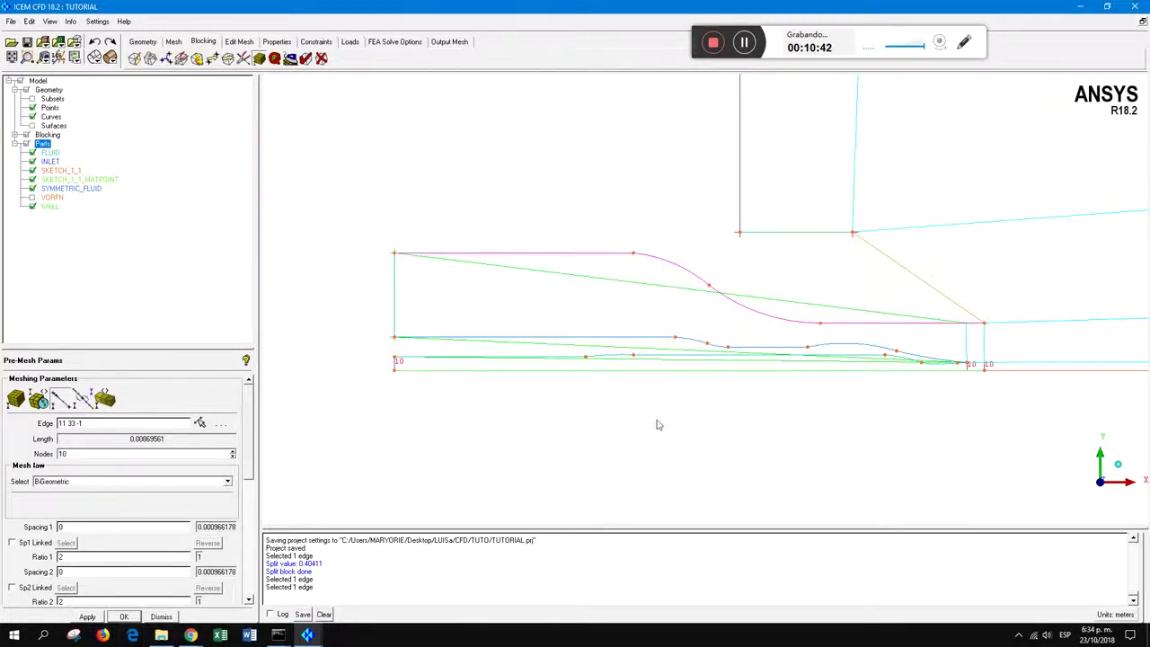
Set 50 nodes on the sloped edge joining the outer nozzle lip to the far-field block
click(199, 422)
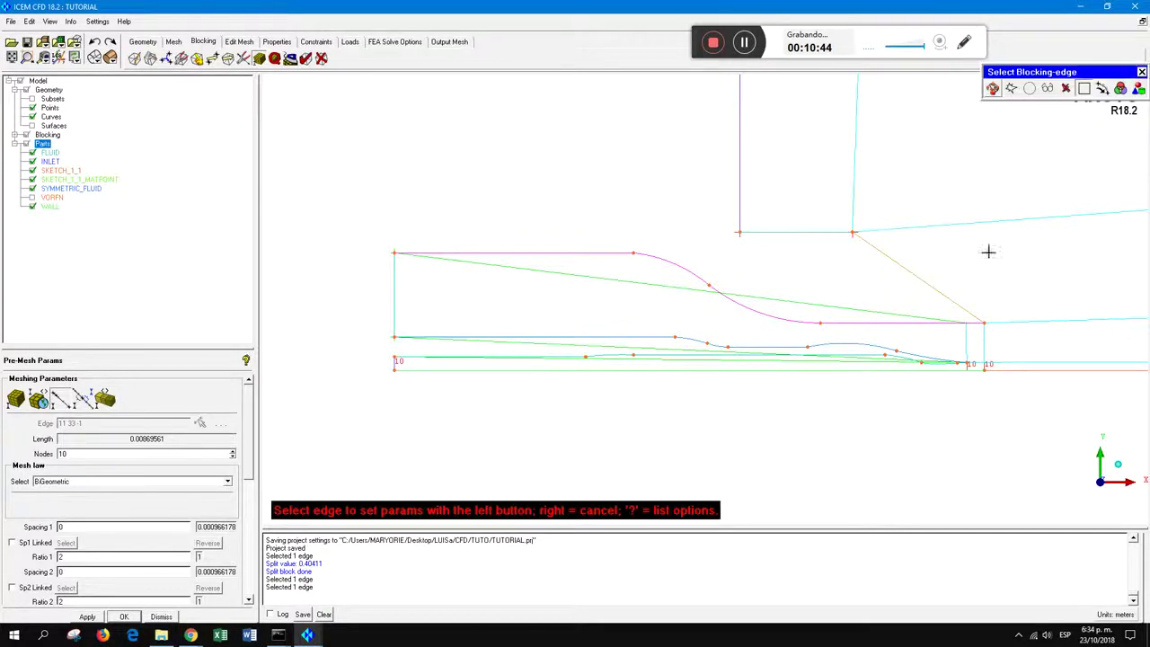
click(921, 273)
scroll(847, 377, down, 3)
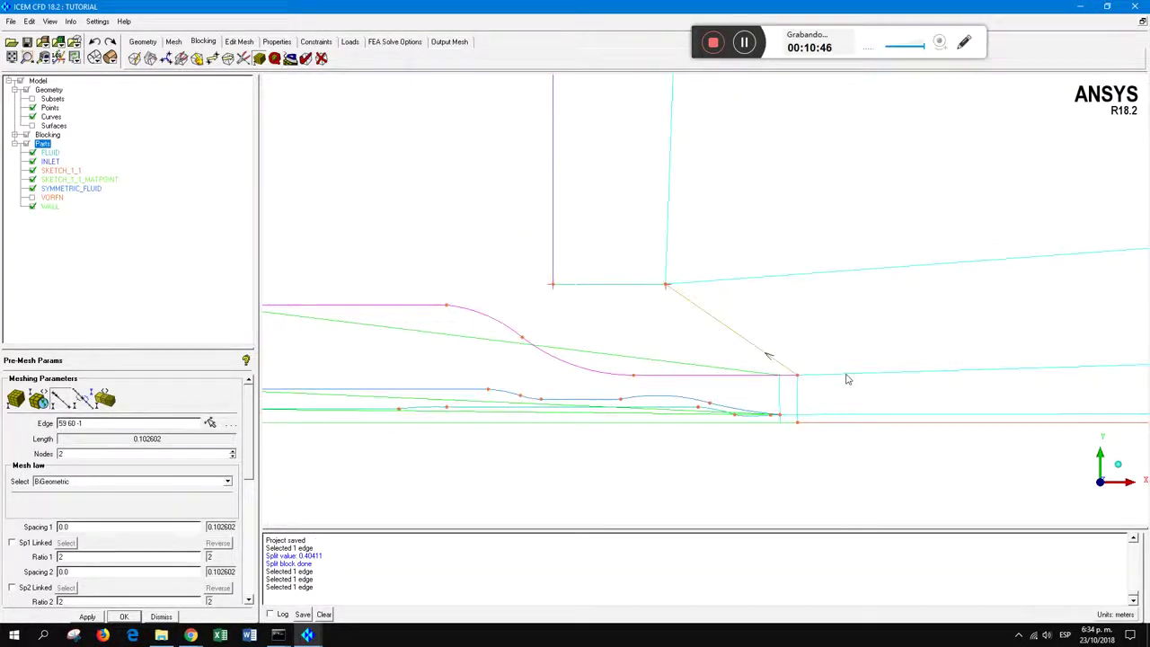
scroll(855, 370, down, 2)
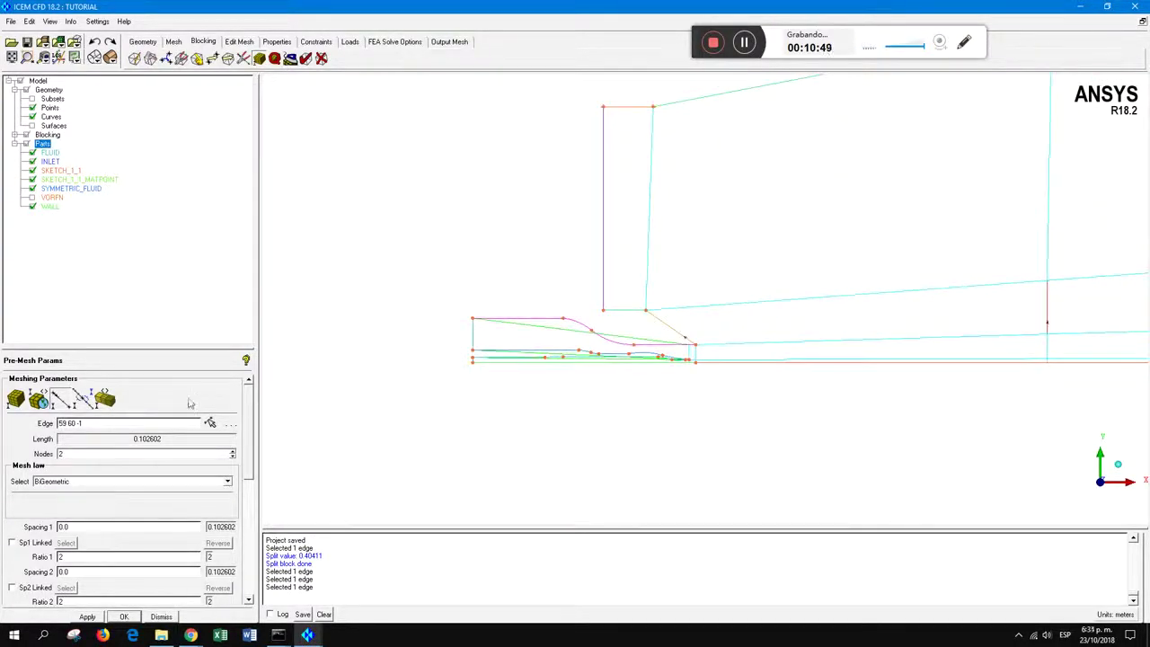
double_click(83, 454)
text(50)
click(93, 616)
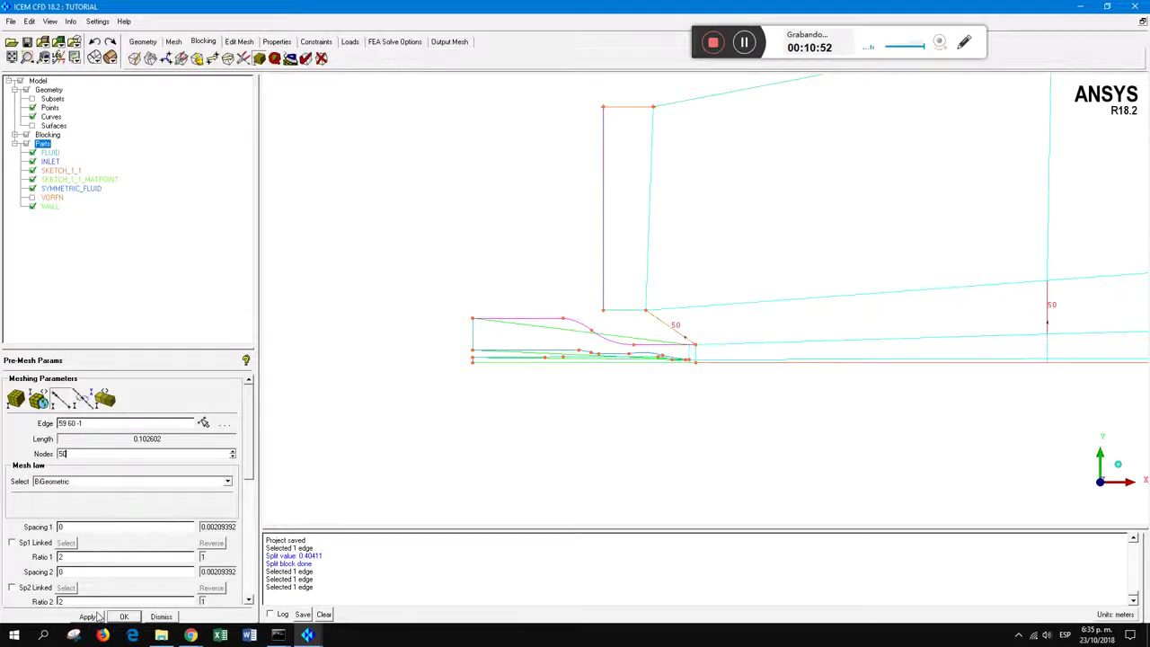
Set 150 nodes on the tall vertical edge at the upstream end of the far-field block
click(203, 422)
click(609, 218)
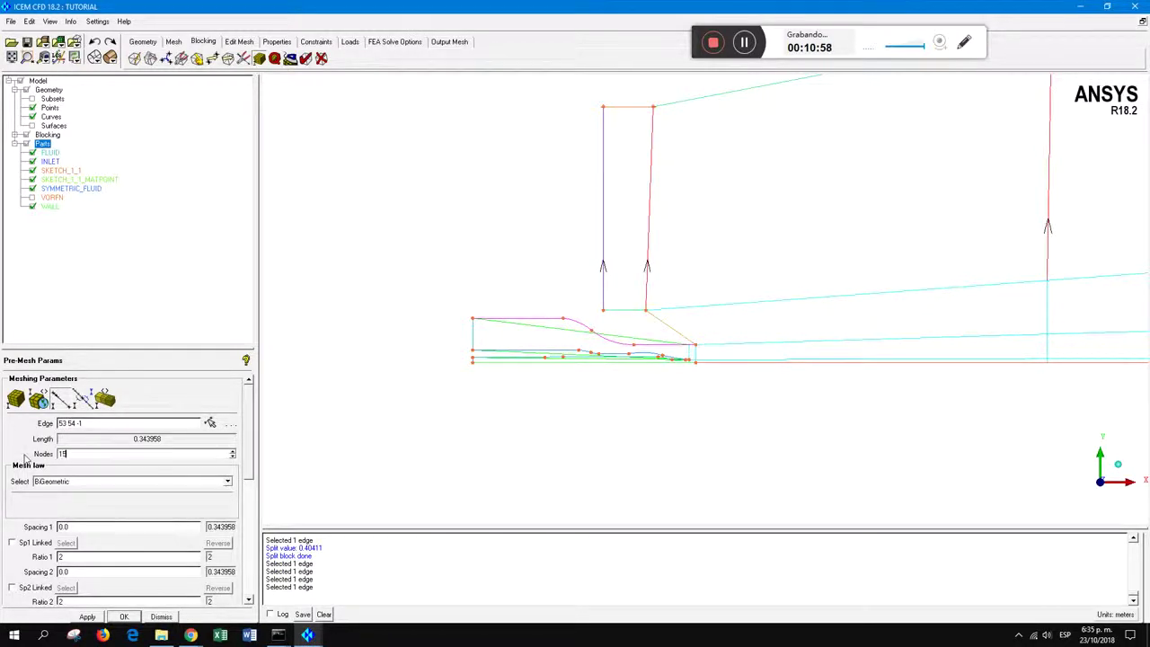
click(88, 616)
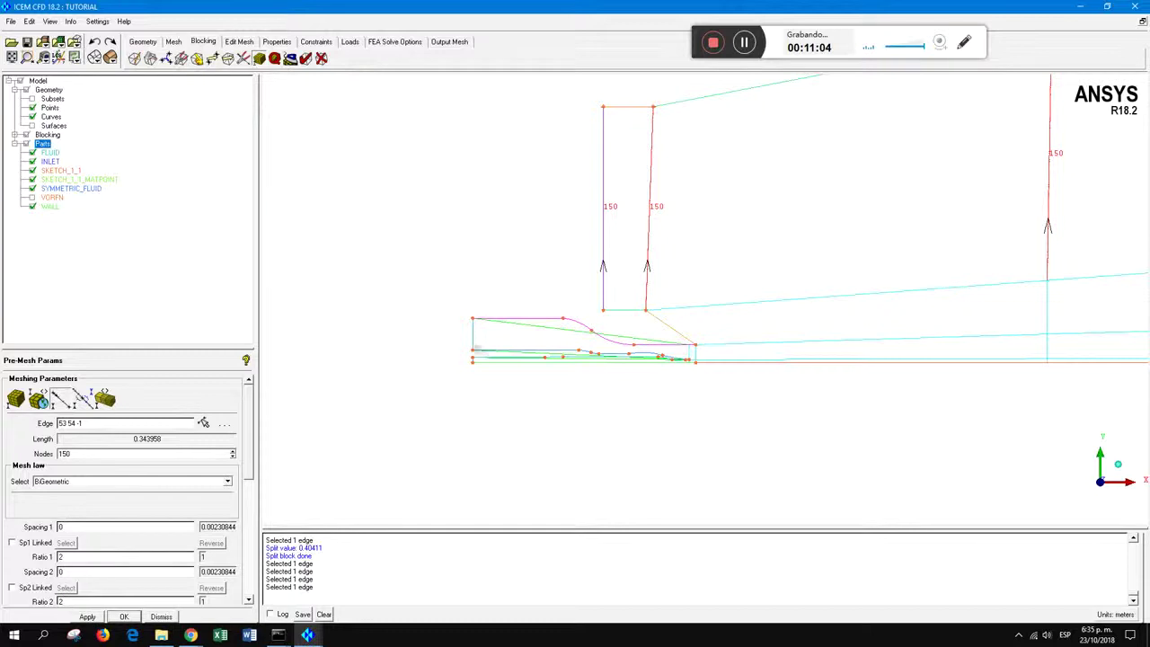
Set 170 nodes on the lengthwise edge along the outer nozzle wall
click(203, 422)
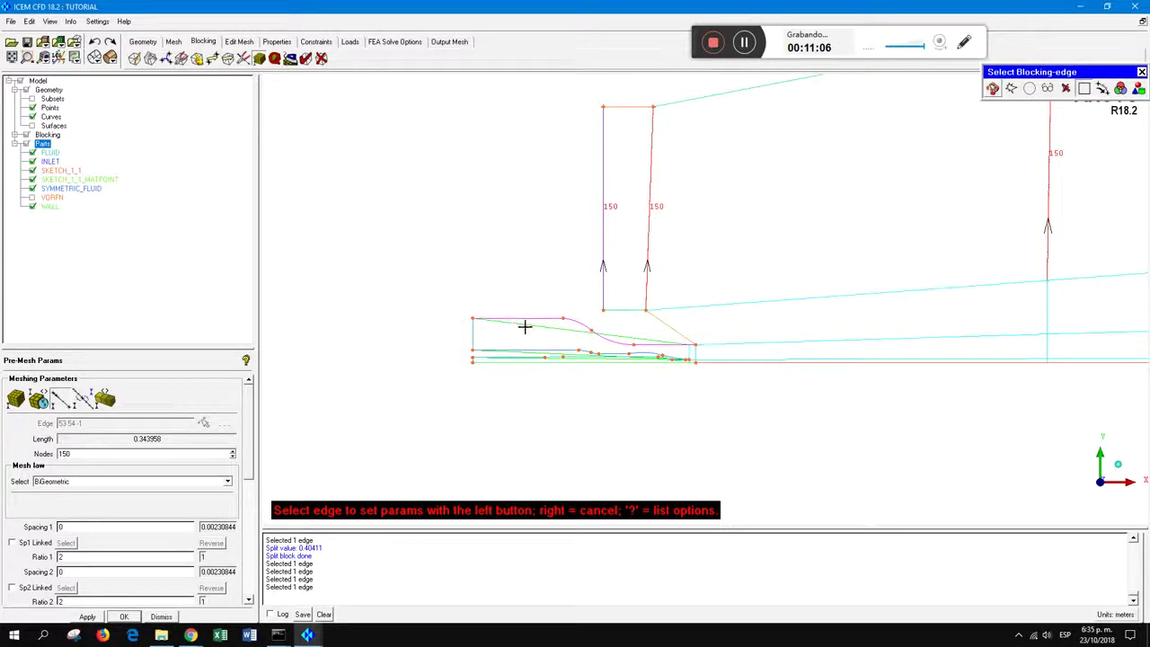
click(524, 327)
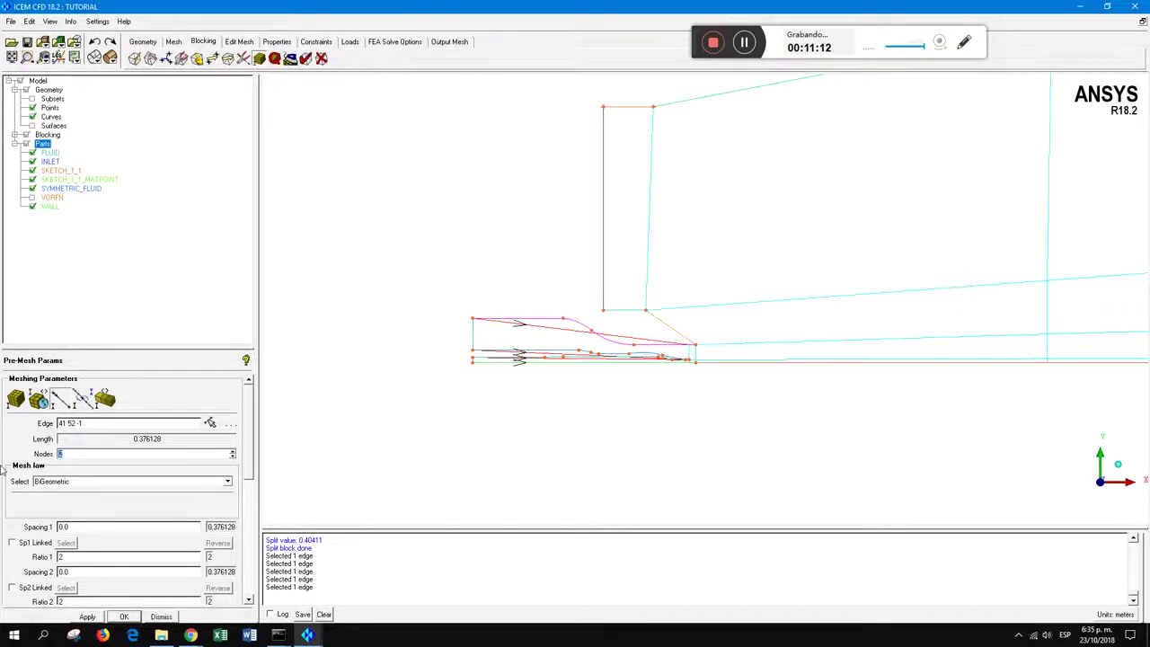
key(Return)
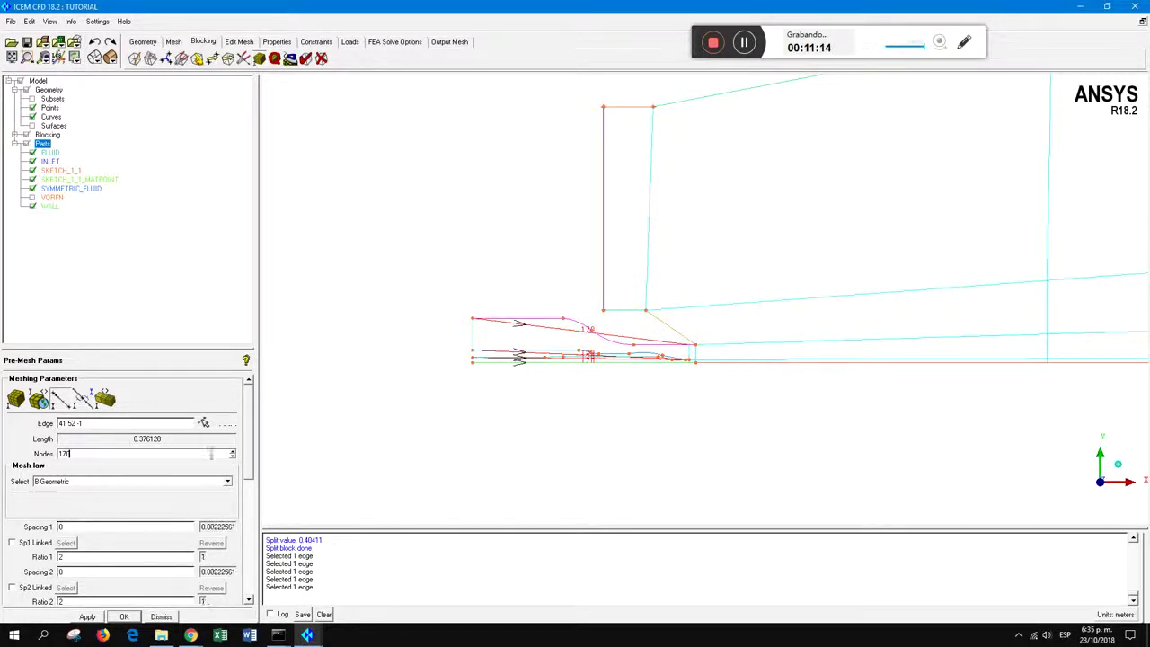
Set 20 nodes on the short horizontal edge at the top of the narrow upstream far-field block
click(204, 422)
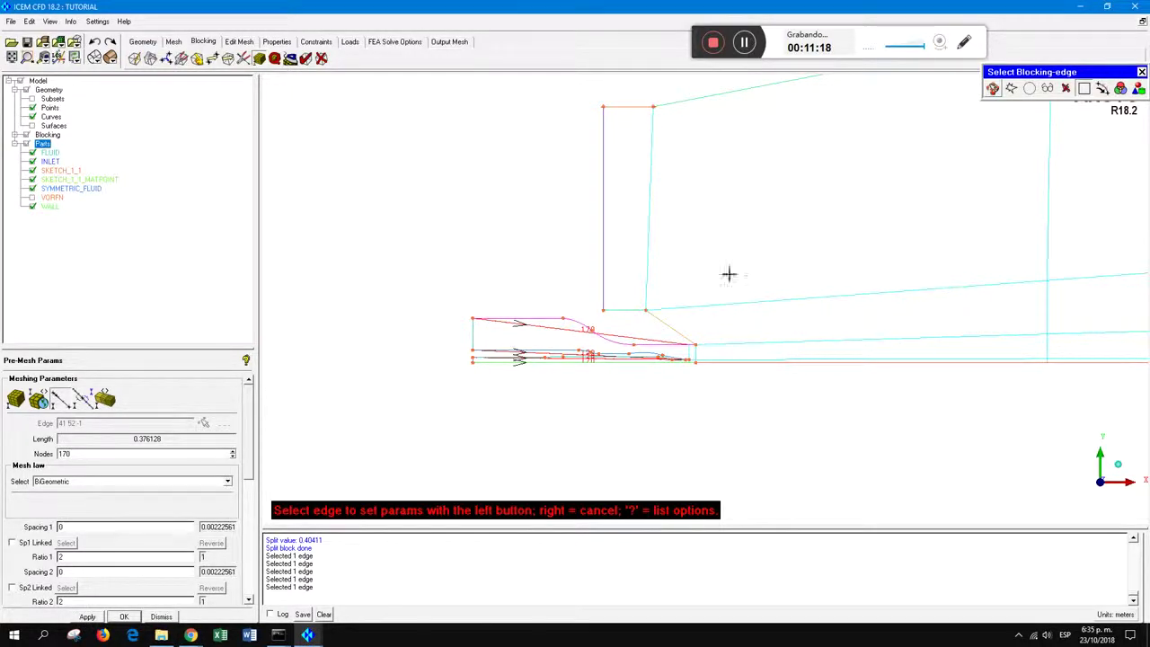
click(629, 106)
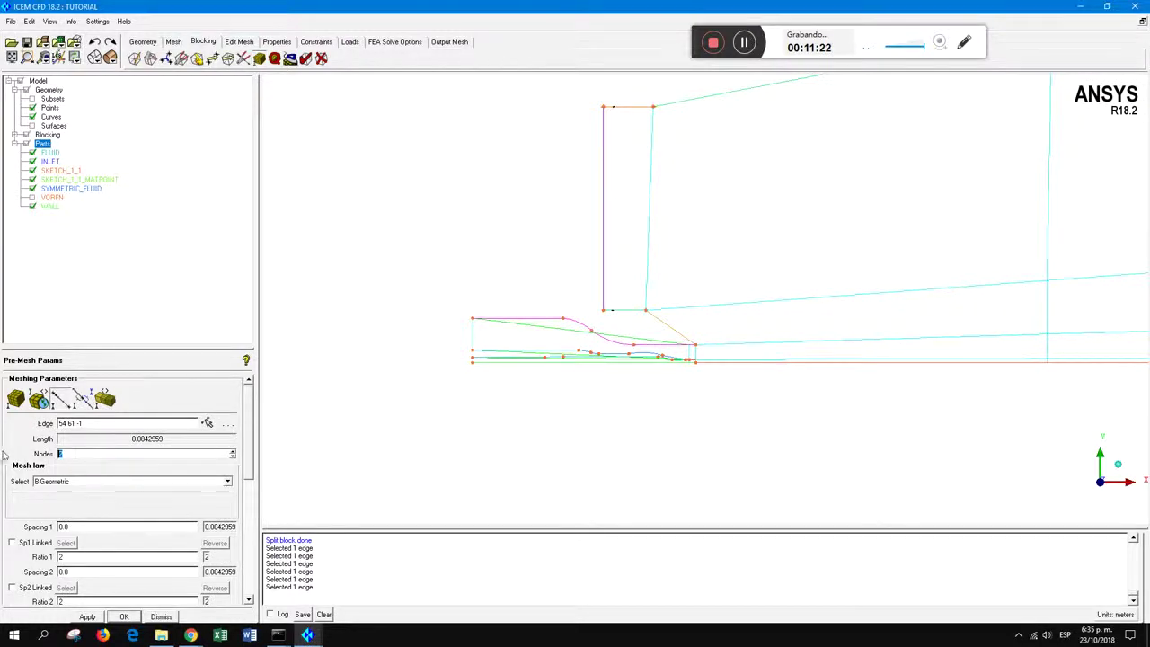
key(Return)
Set 230 nodes on the sloped far-field edge upstream of the split line
middle_drag(683, 296, 581, 401)
click(205, 422)
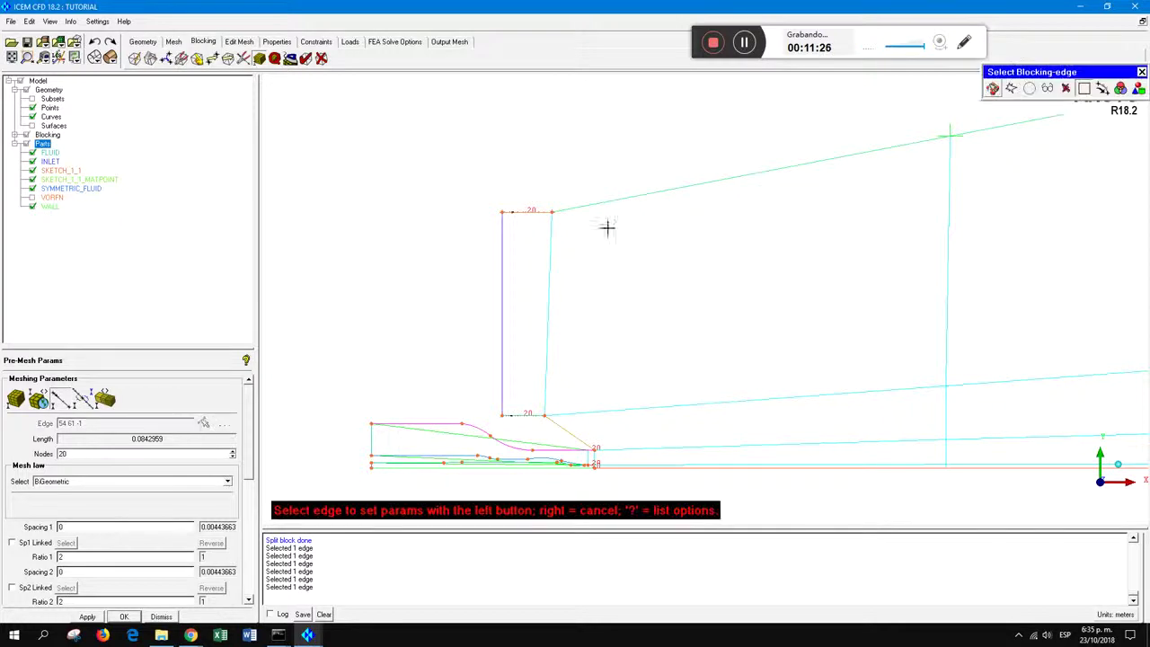
click(692, 183)
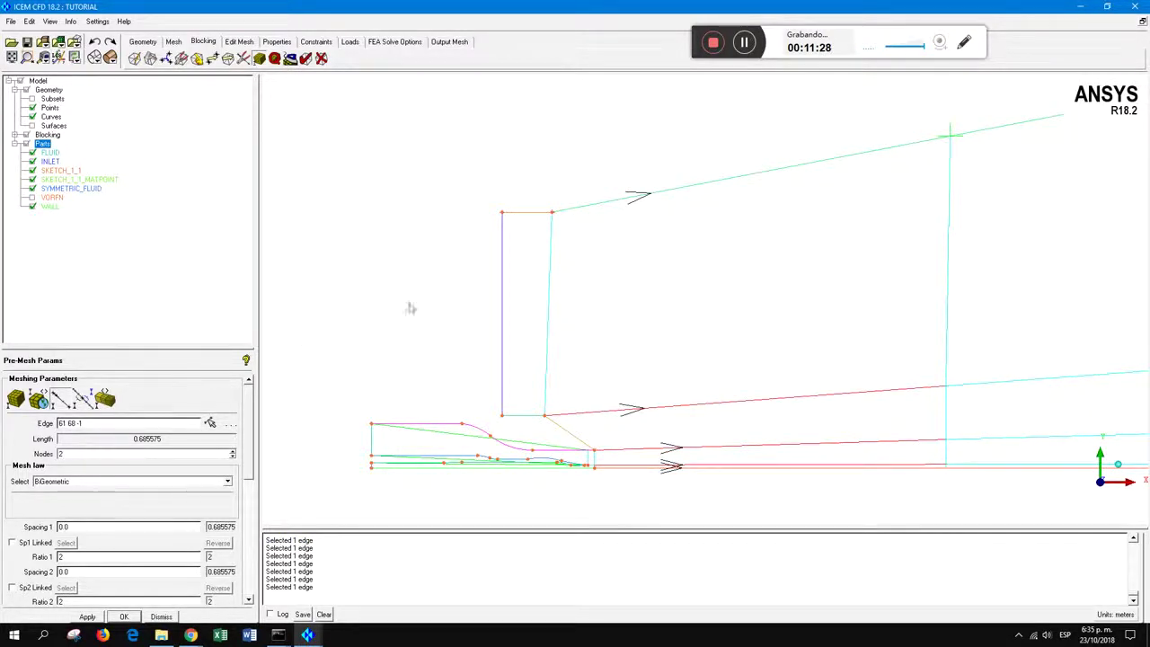
click(82, 452)
key(Return)
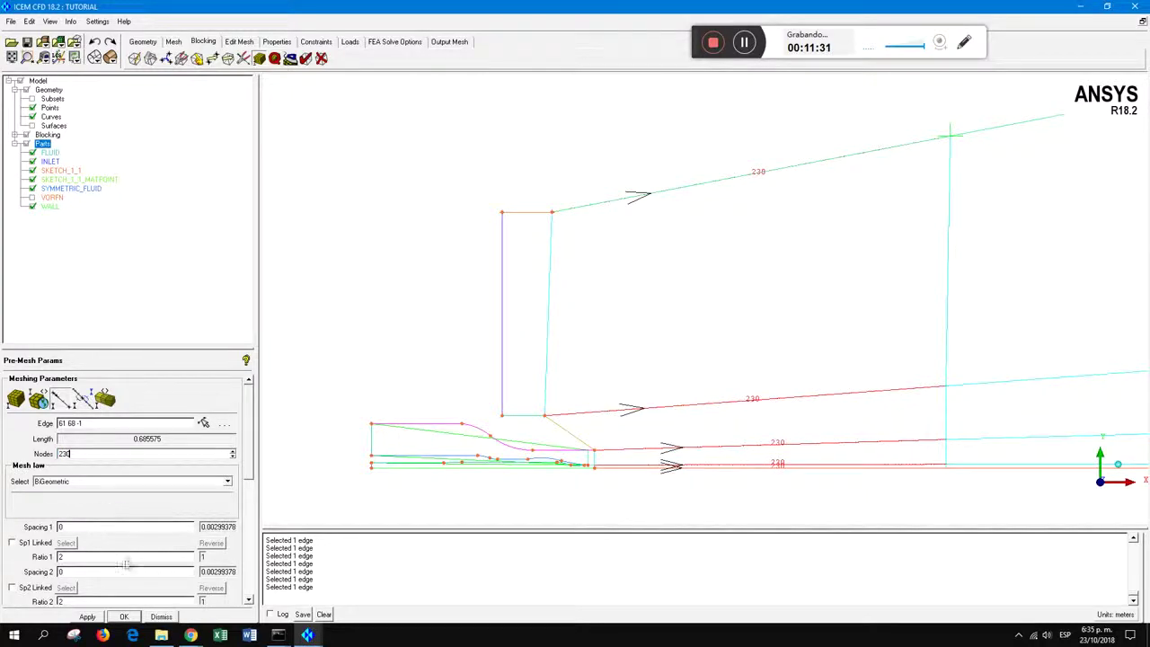
Set 150 nodes on the sloped far-field edge between the split line and the outlet
click(204, 422)
click(1008, 123)
scroll(1041, 224, down, 2)
middle_drag(1041, 237, 314, 374)
double_click(60, 452)
text(150)
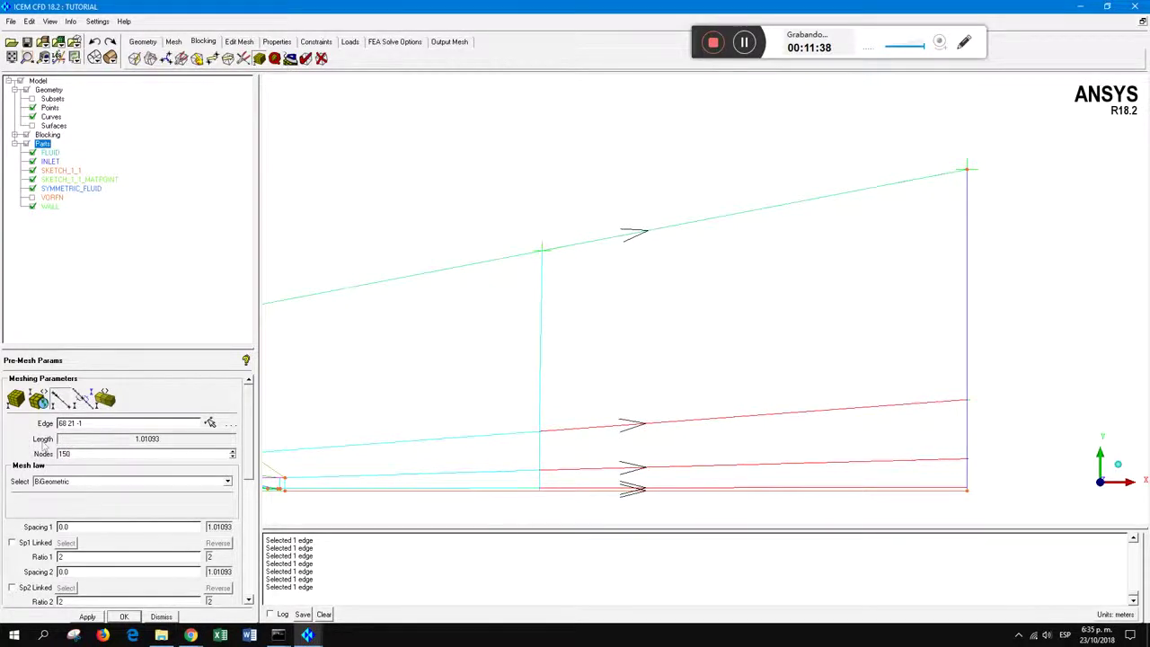
key(Return)
click(87, 617)
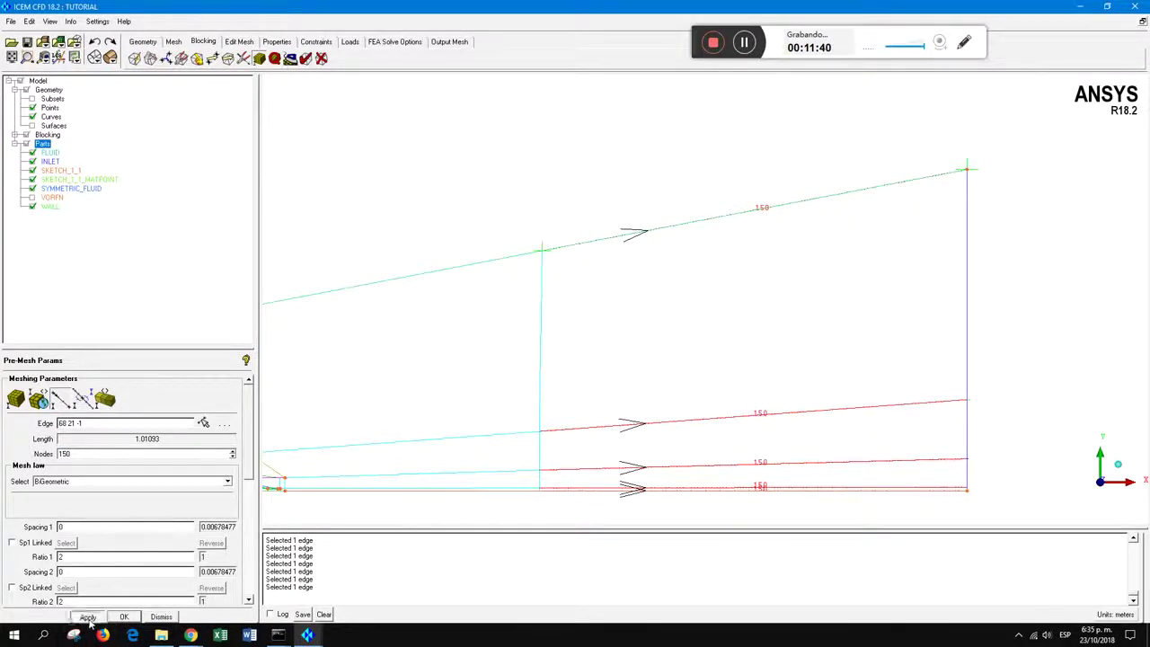
Show the pre-mesh of the whole blocking, recomputing it with the assigned node counts
scroll(464, 455, down, 3)
middle_drag(583, 397, 704, 362)
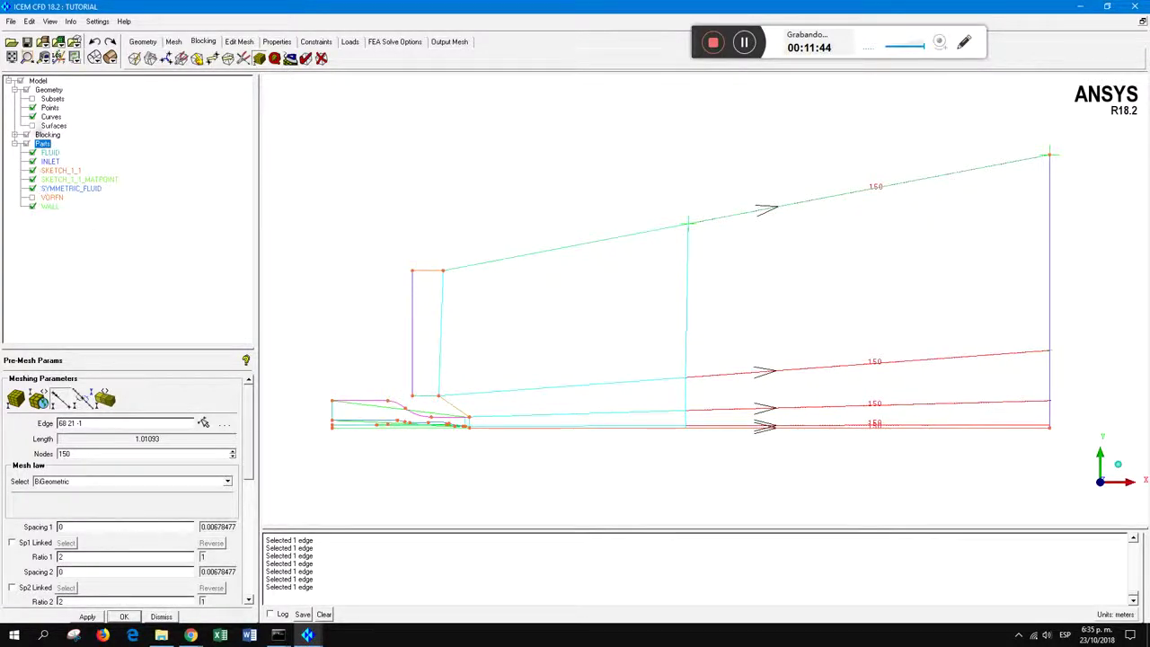
click(14, 135)
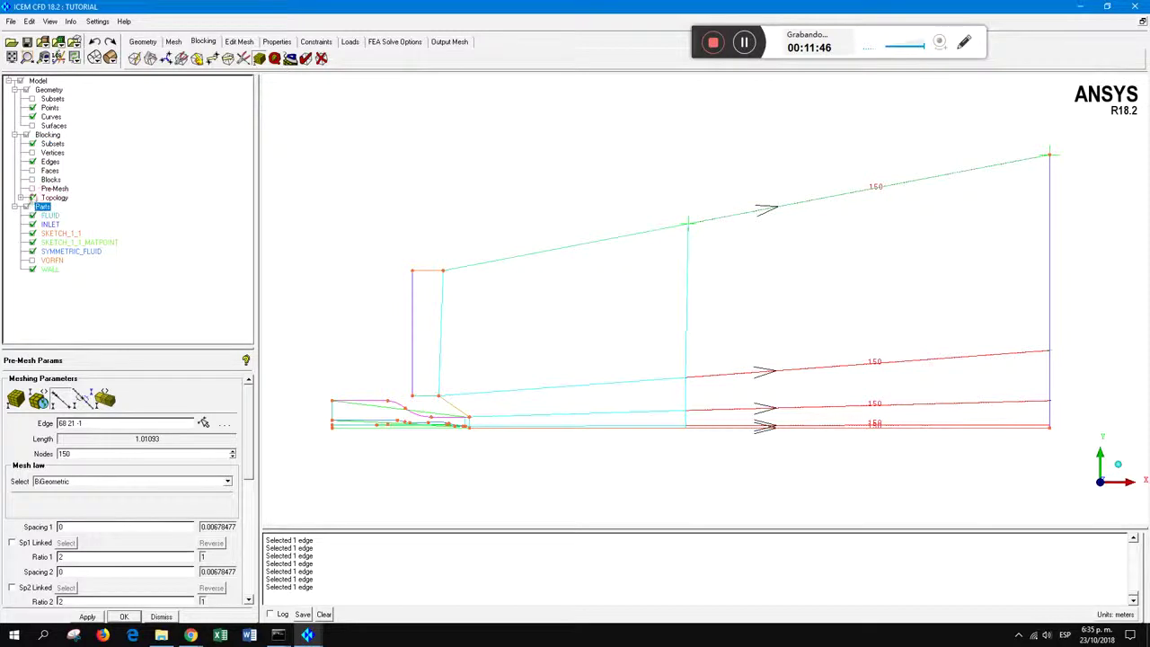
click(33, 189)
click(33, 188)
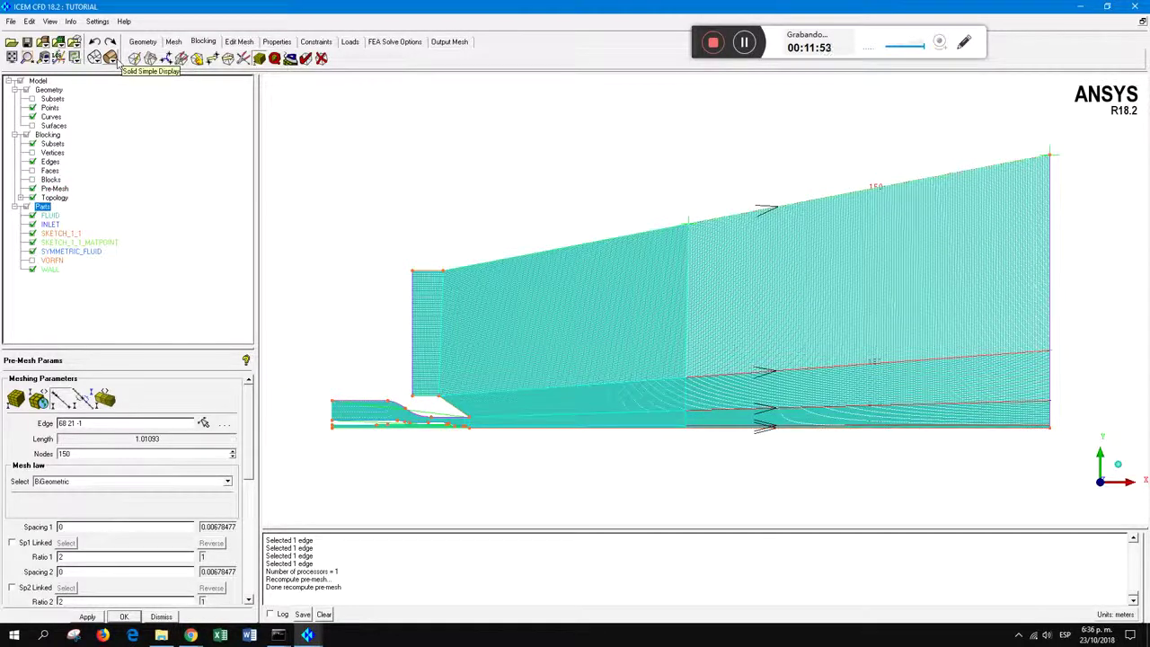
Switch the mesh to a solid display and hide the blocking edges to inspect the grid around the nozzle and downstream
click(109, 58)
scroll(609, 398, up, 3)
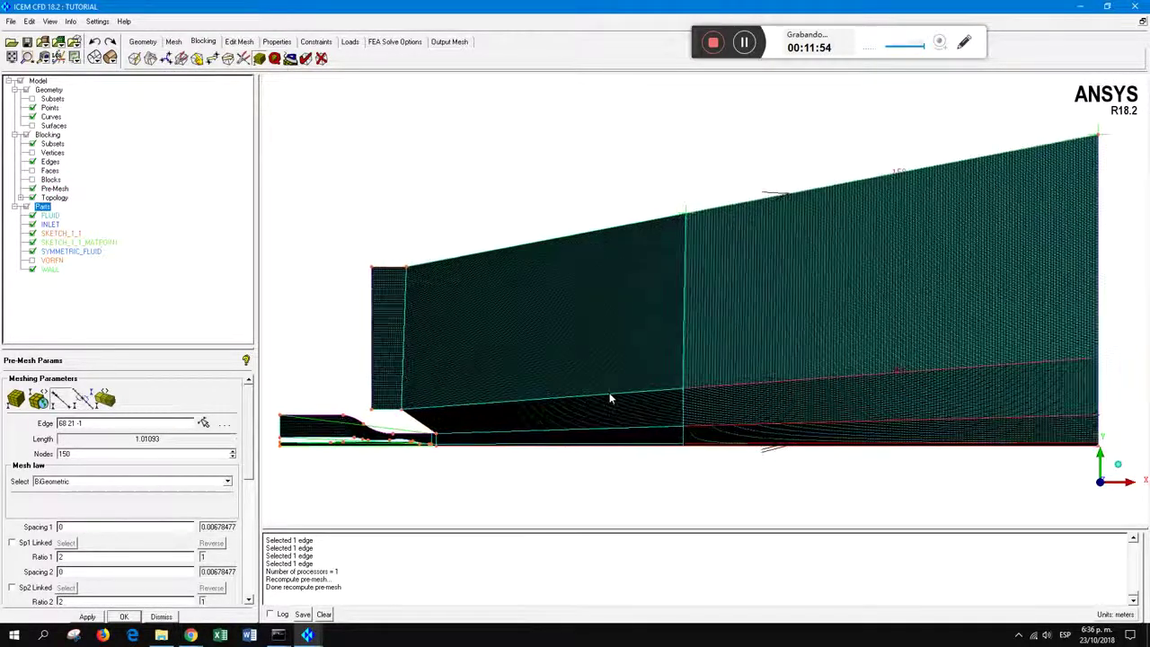
scroll(609, 398, up, 2)
middle_drag(609, 398, 662, 357)
scroll(662, 358, down, 3)
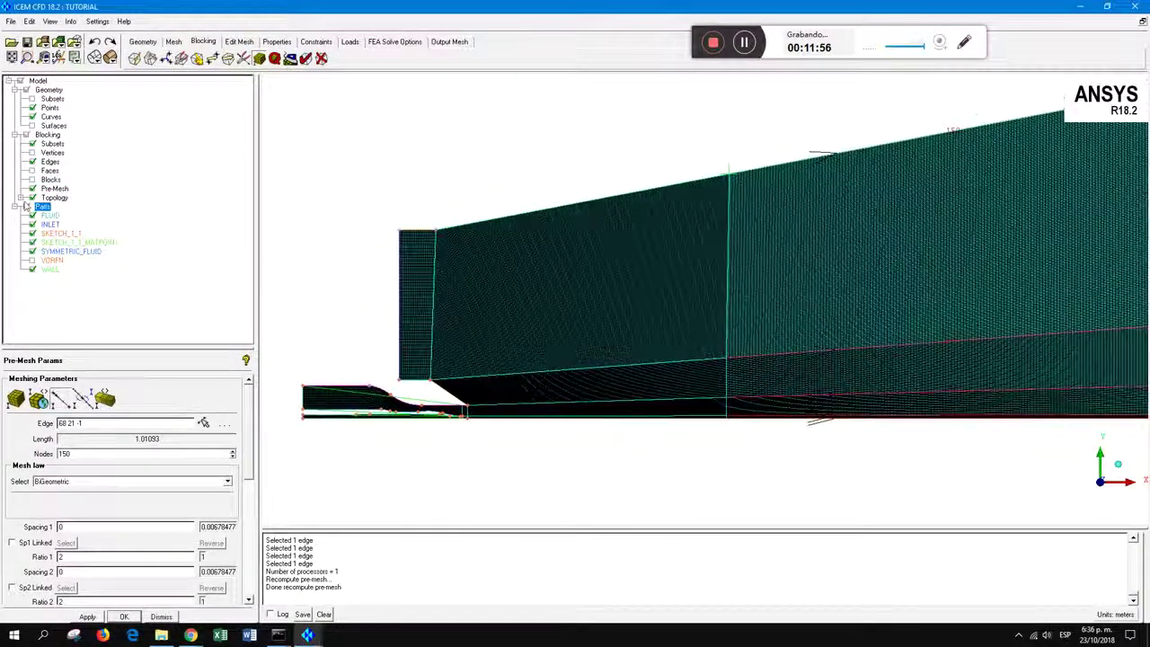
scroll(669, 343, down, 3)
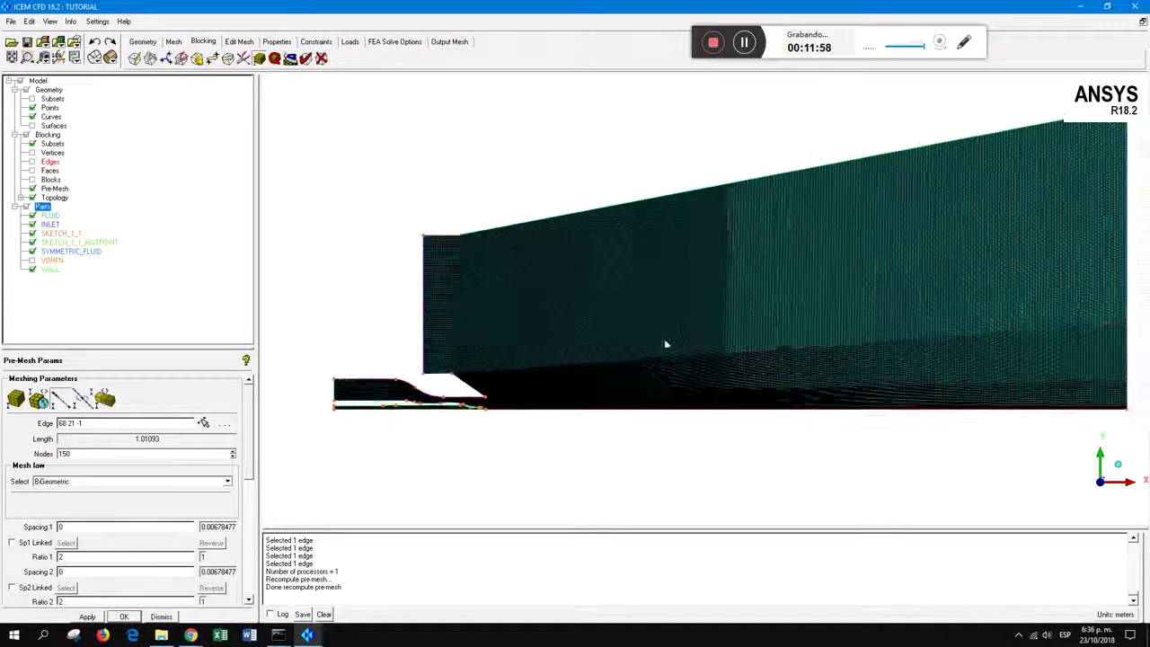
Examine the grid density on both sides of the vertical split line, close up at the sloped far-field boundary and across the domain
scroll(656, 354, up, 2)
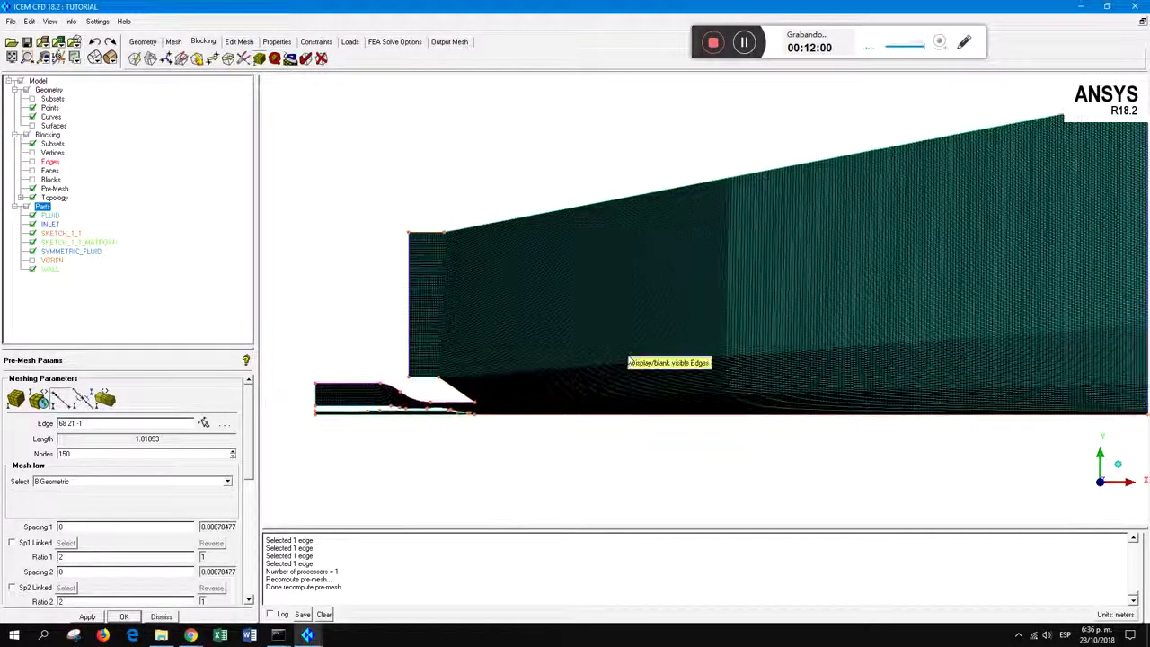
scroll(730, 373, up, 1)
scroll(765, 286, down, 3)
middle_drag(768, 287, 826, 314)
scroll(714, 296, down, 3)
scroll(755, 327, up, 5)
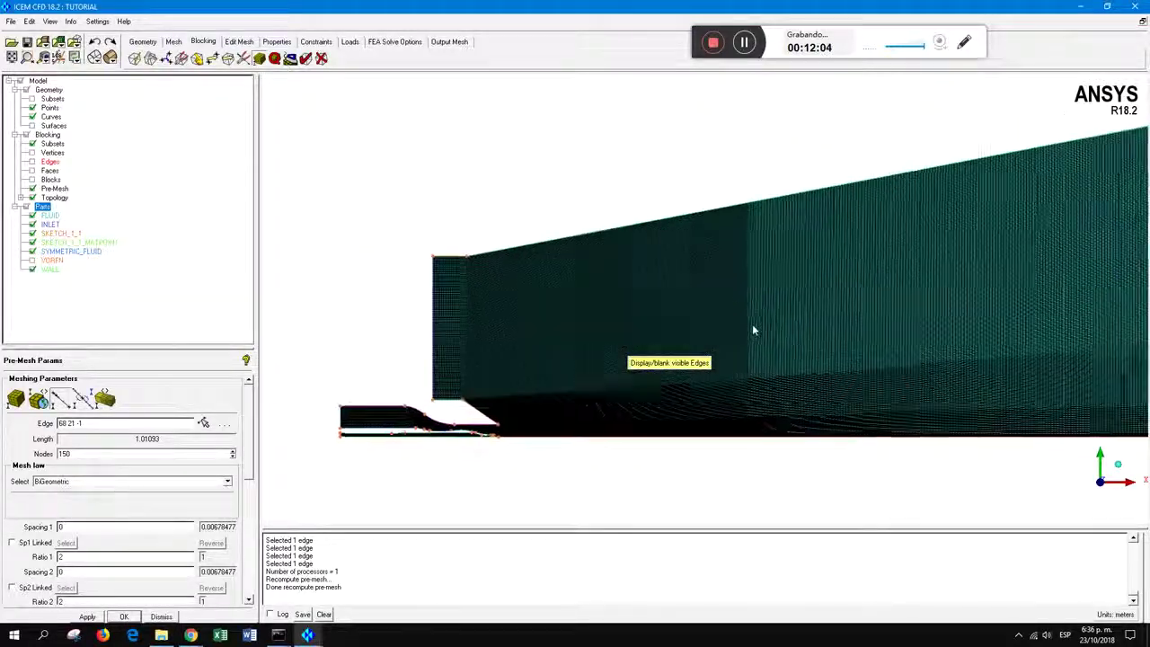
scroll(753, 330, up, 3)
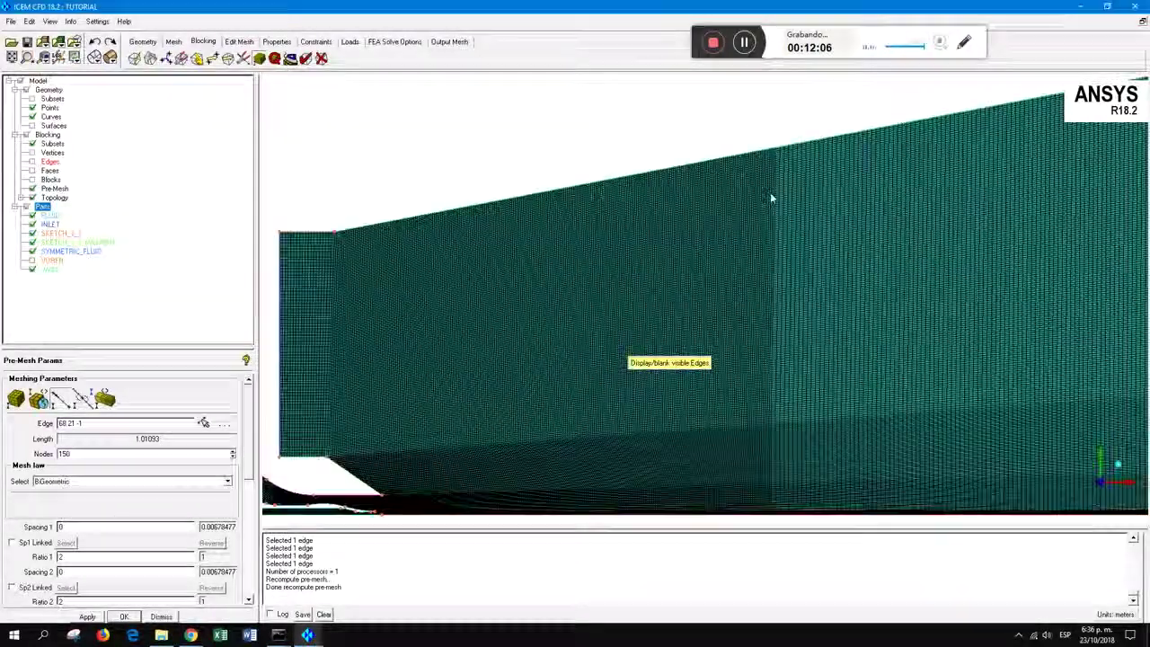
middle_drag(782, 218, 732, 348)
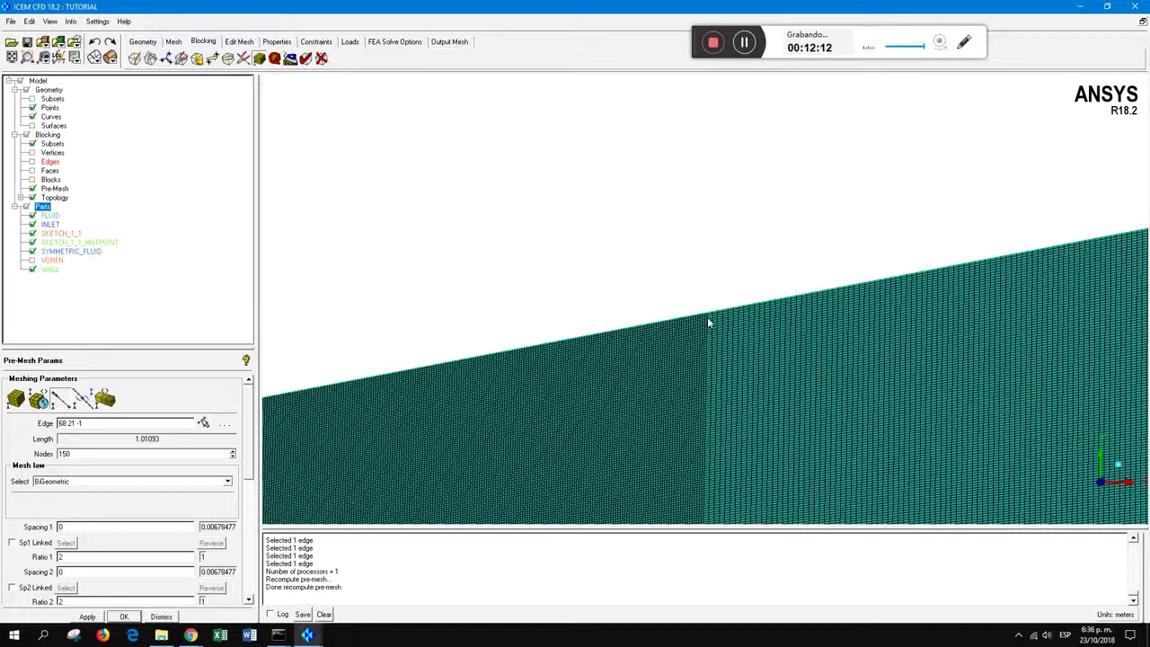
scroll(710, 344, up, 3)
scroll(705, 345, up, 5)
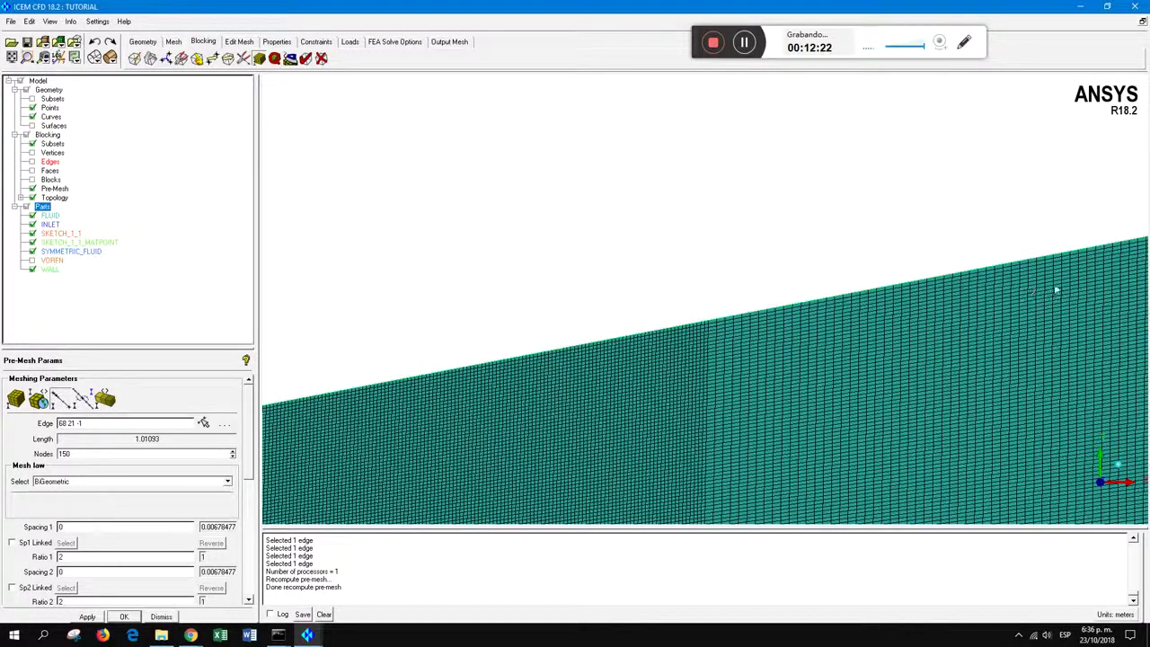
click(744, 42)
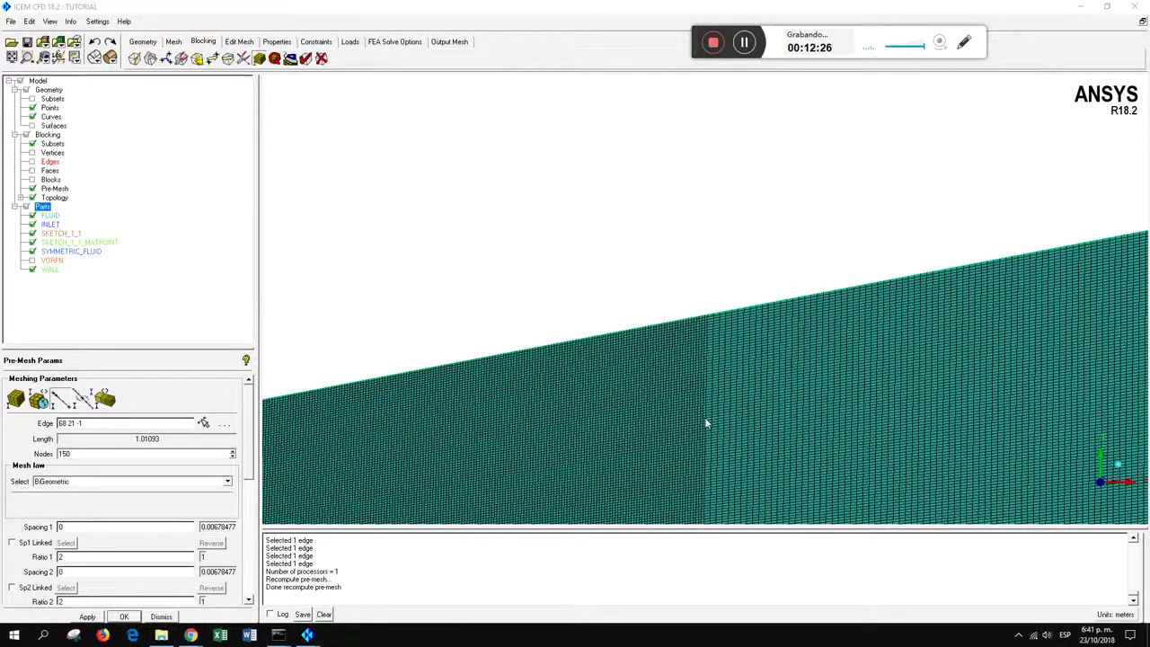
right_drag(706, 296, 670, 335)
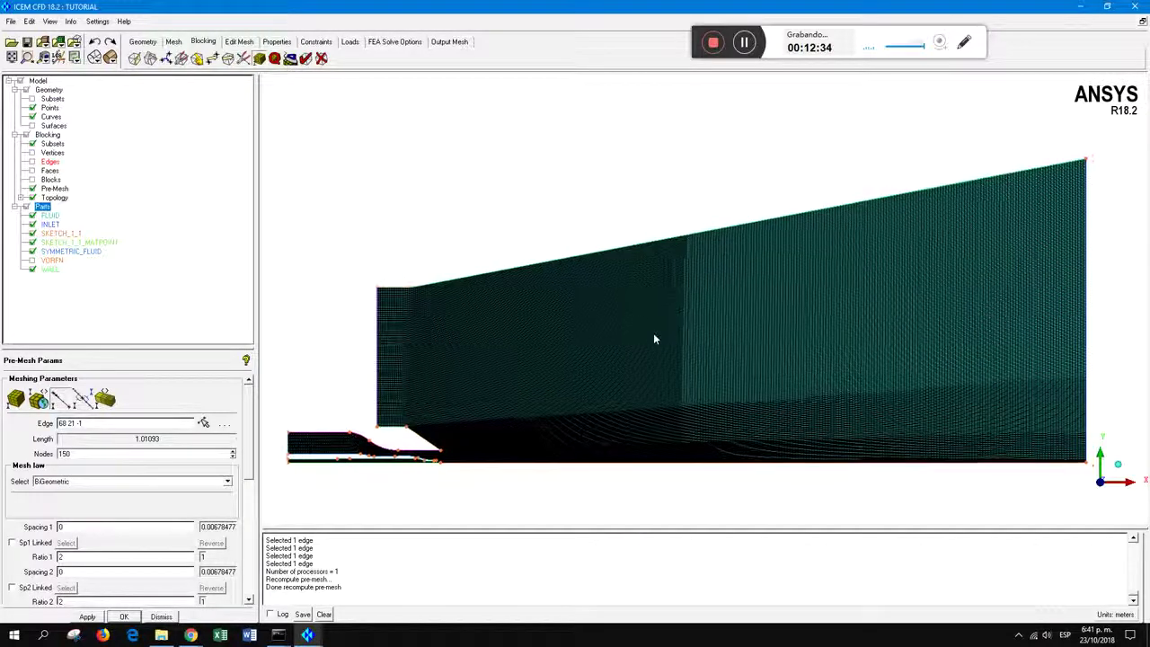
Hide the pre-mesh and select the short horizontal edge upstream of the sloped far-field boundary for its mesh parameters
click(32, 189)
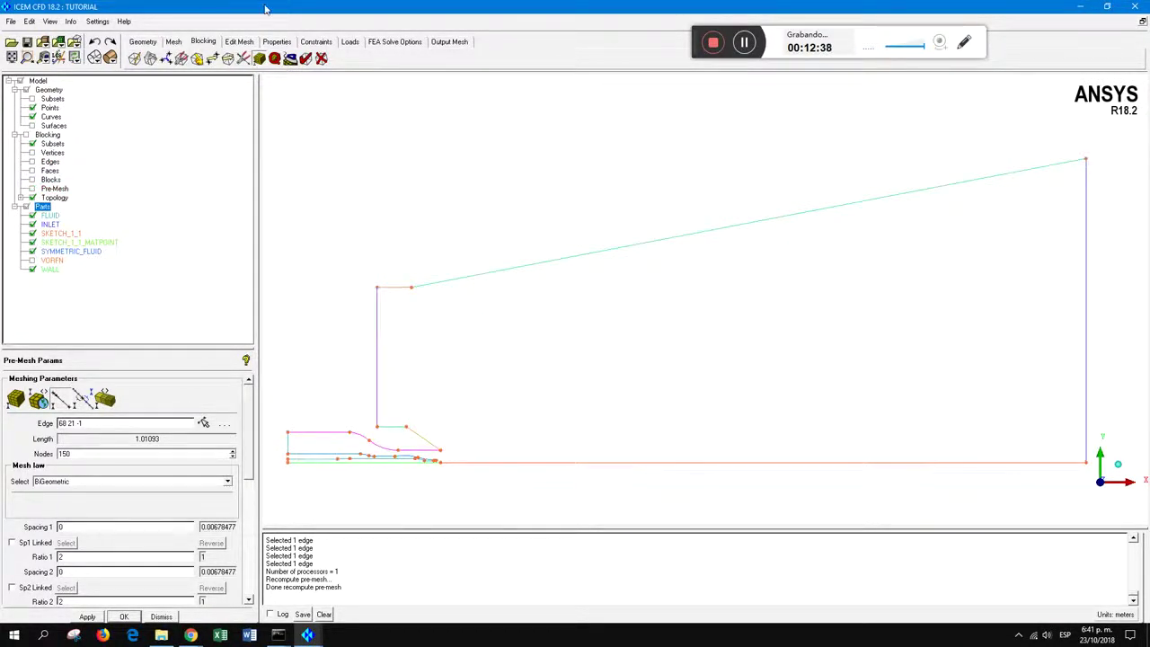
click(203, 422)
click(399, 289)
scroll(418, 321, up, 2)
middle_drag(421, 321, 484, 304)
scroll(386, 269, up, 1)
middle_drag(387, 261, 481, 321)
scroll(383, 318, up, 2)
middle_drag(361, 324, 474, 298)
scroll(400, 316, up, 3)
middle_drag(372, 311, 472, 317)
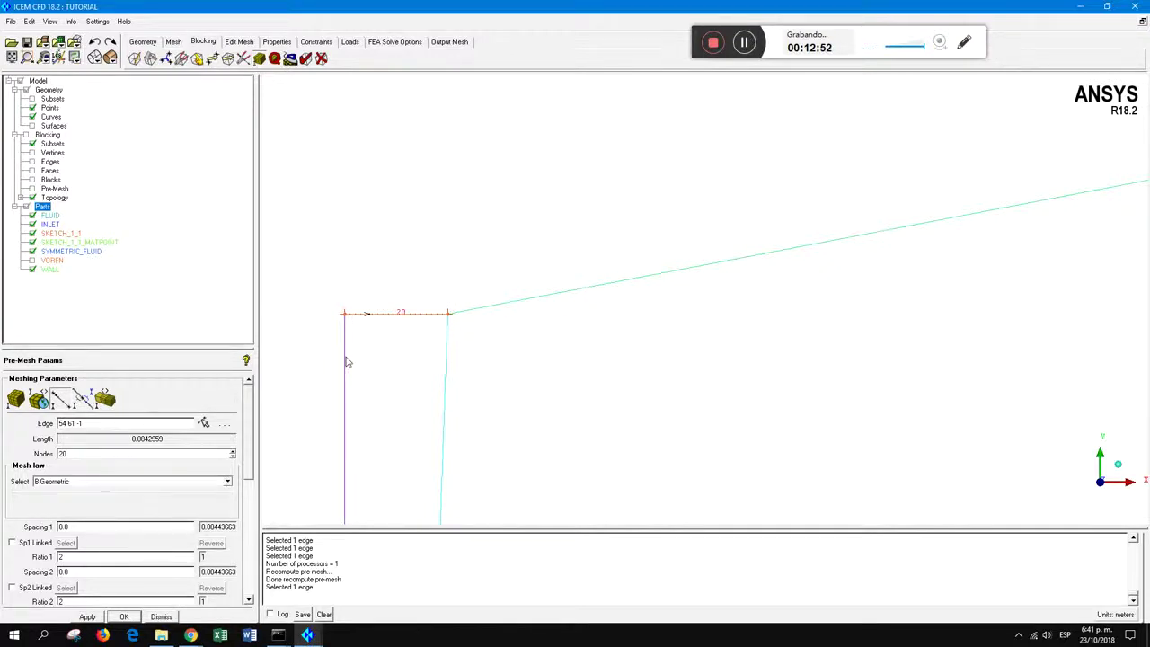
Set both ratios of the short horizontal edge to 1.1 and link its Spacing 2 to the adjoining sloped far-field edge
click(11, 588)
double_click(70, 602)
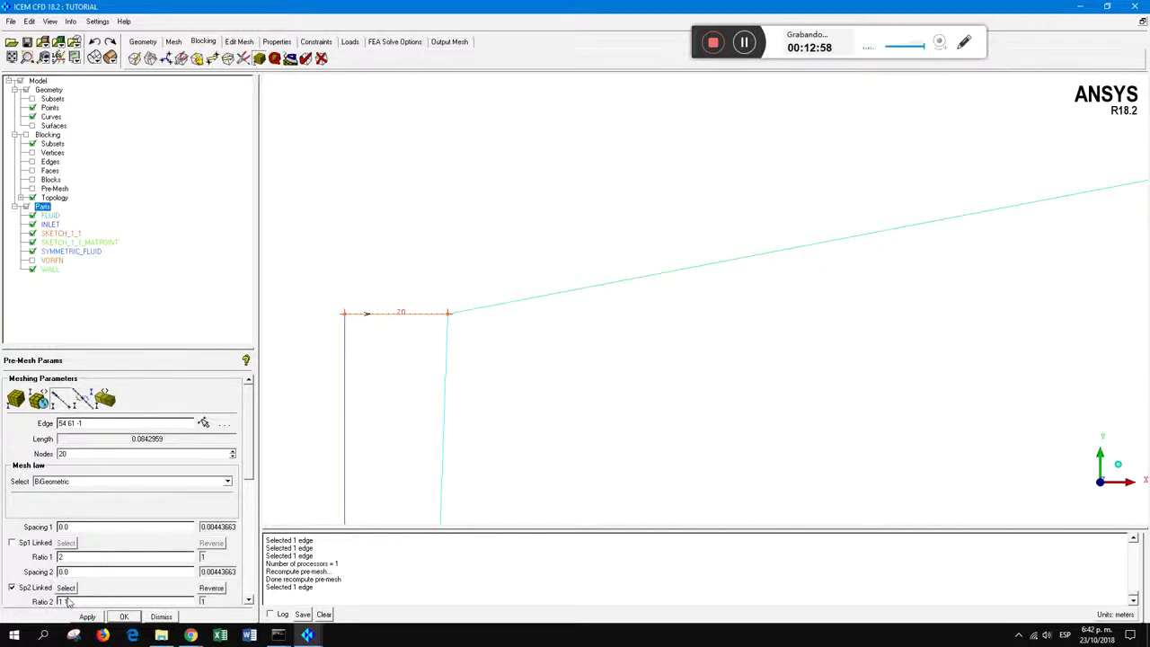
double_click(60, 557)
click(70, 588)
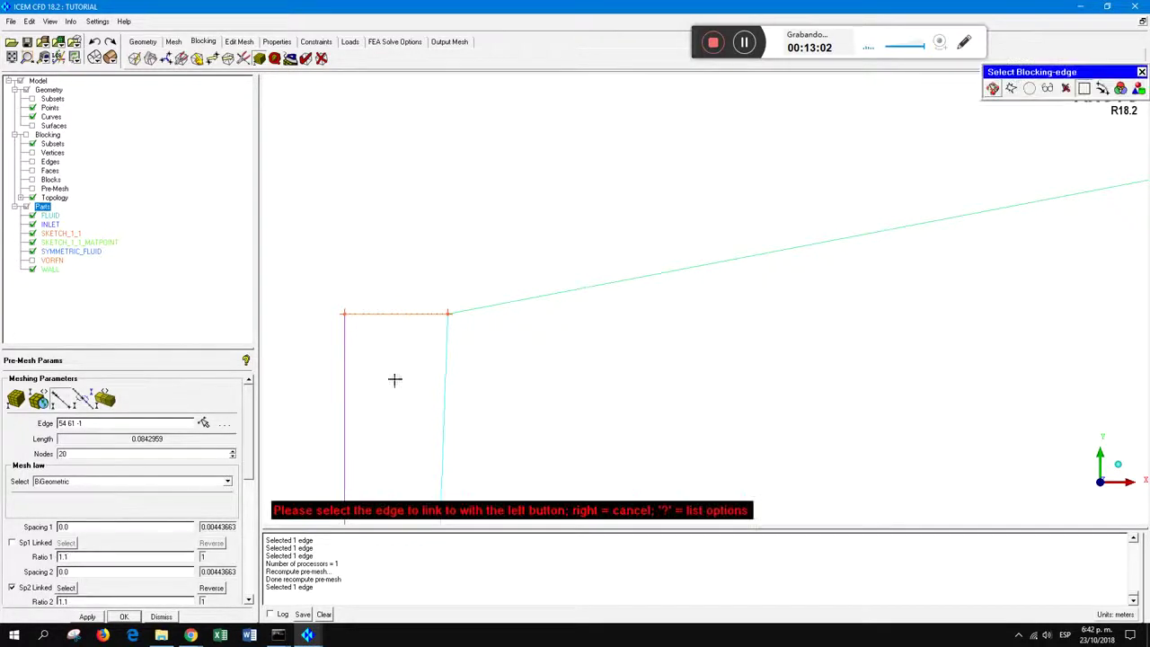
click(481, 307)
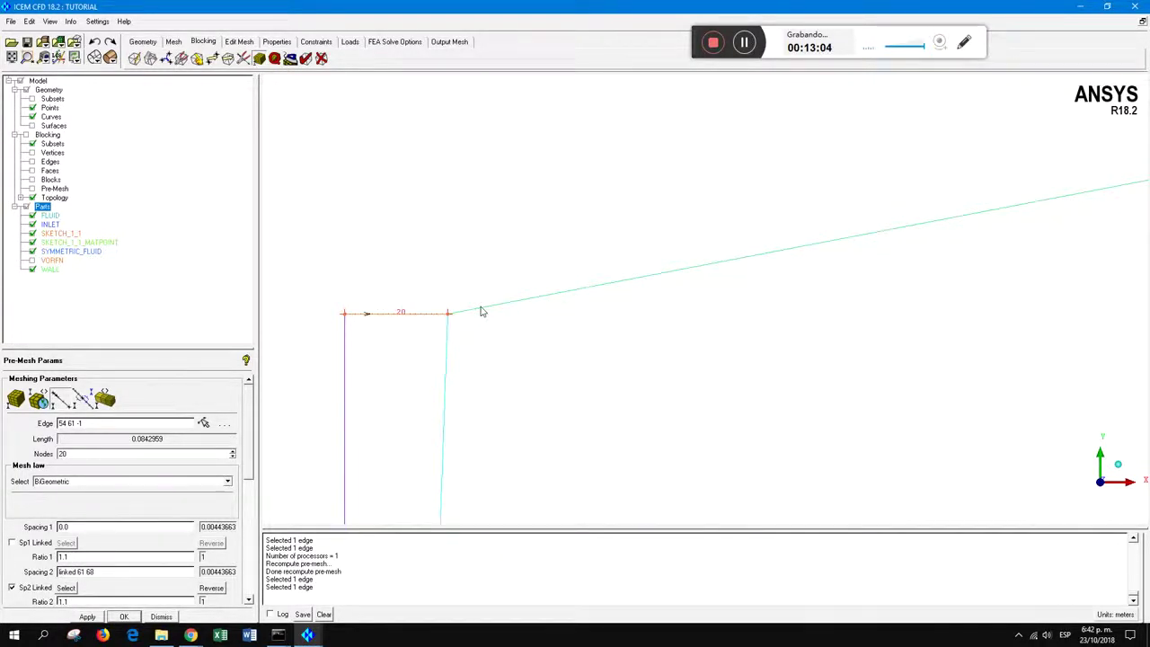
click(85, 617)
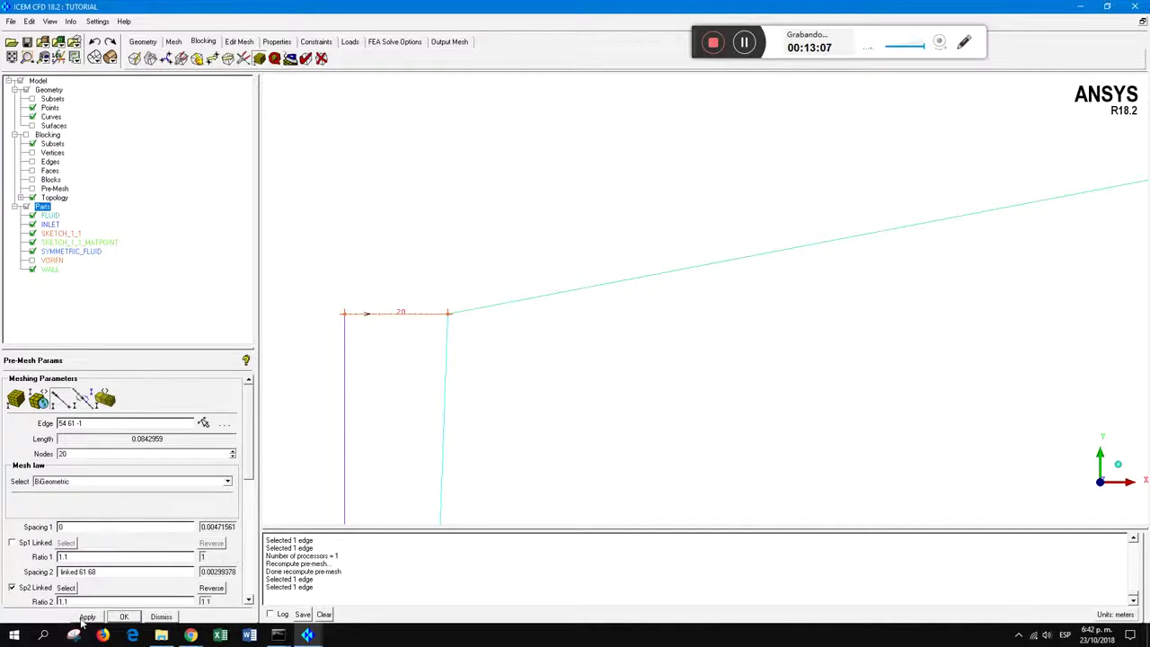
Recompute the pre-mesh and inspect the cell spacing at the corner where the short horizontal edge meets the sloped boundary
click(32, 189)
click(464, 362)
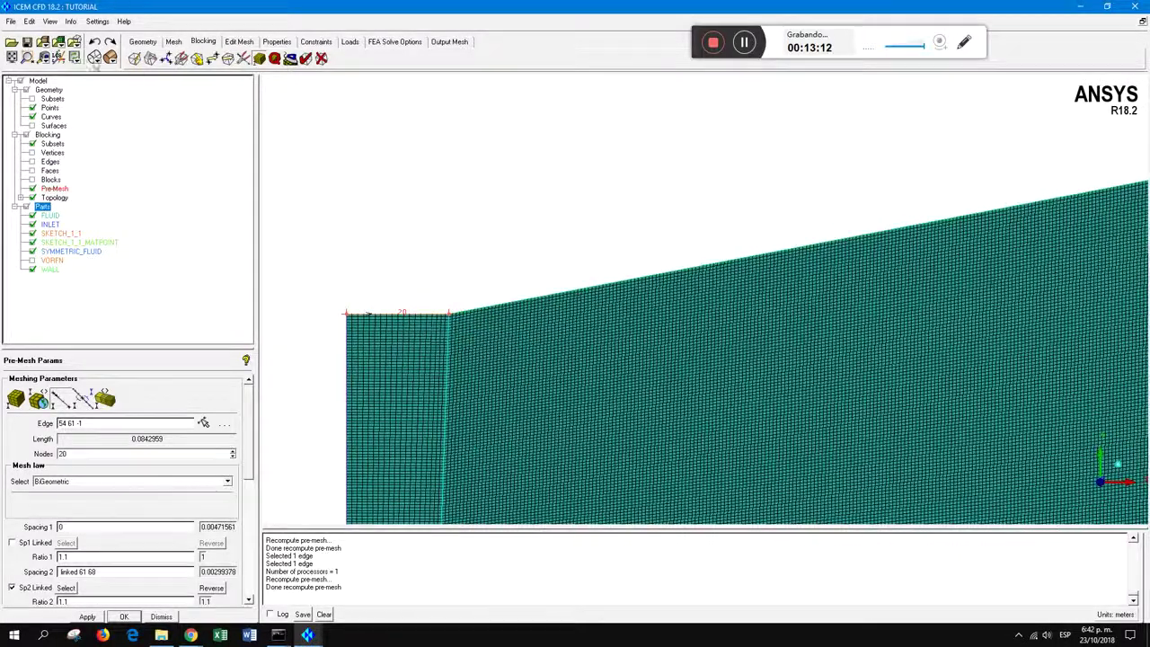
click(27, 57)
drag(481, 347, 399, 305)
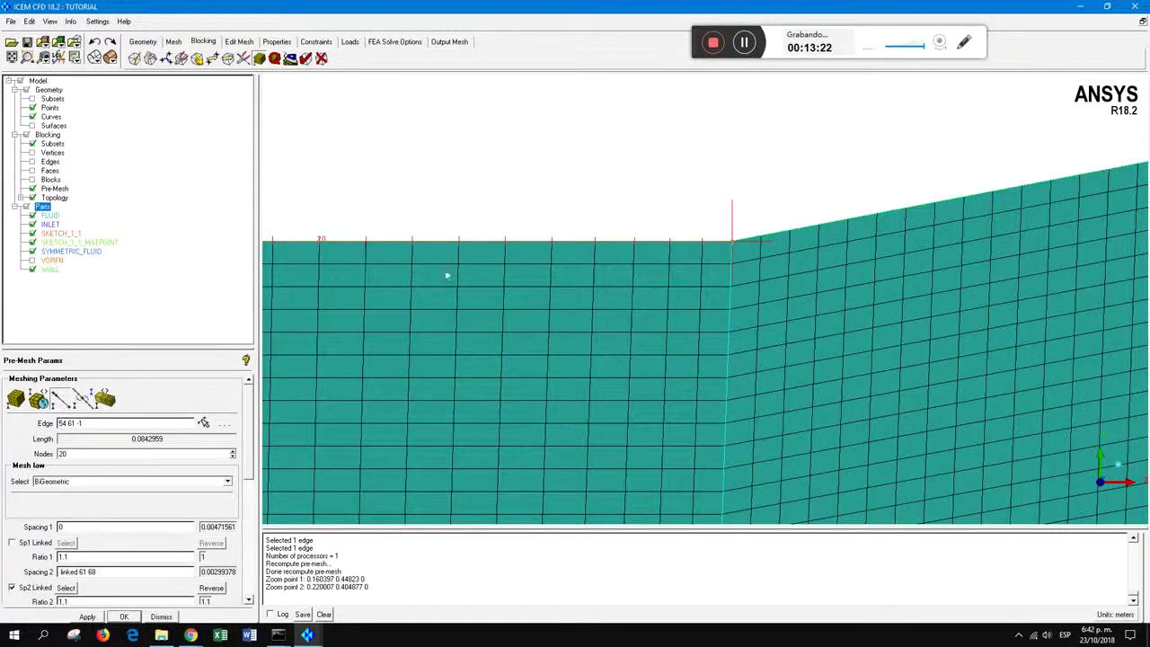
scroll(531, 214, down, 4)
scroll(596, 264, down, 4)
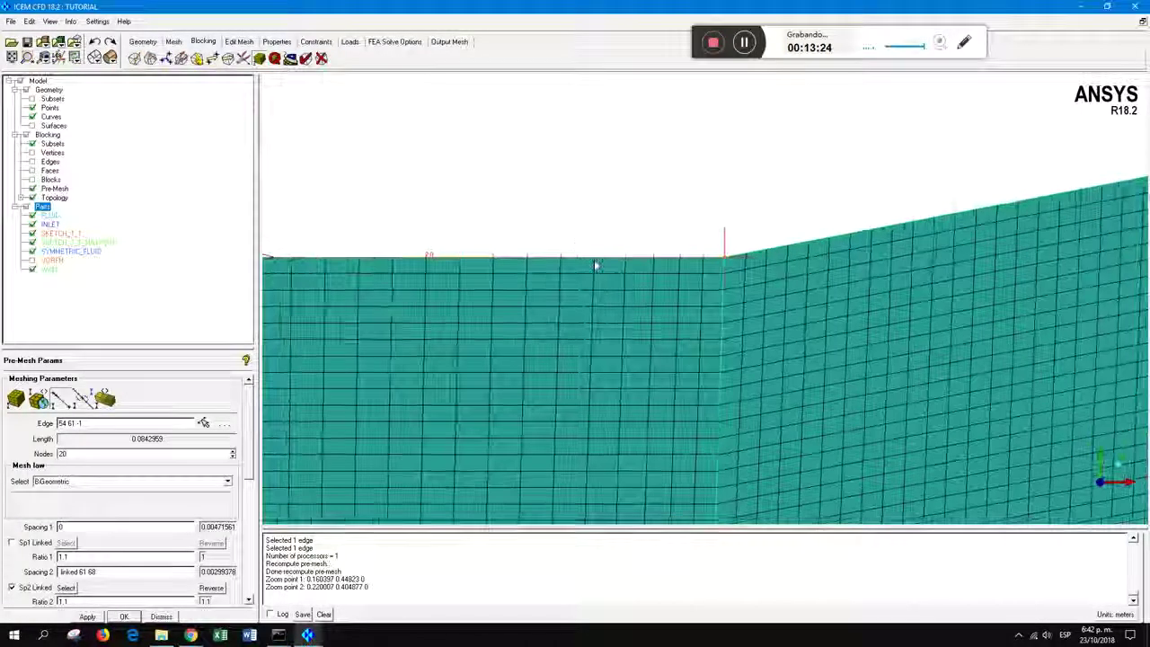
scroll(643, 283, down, 6)
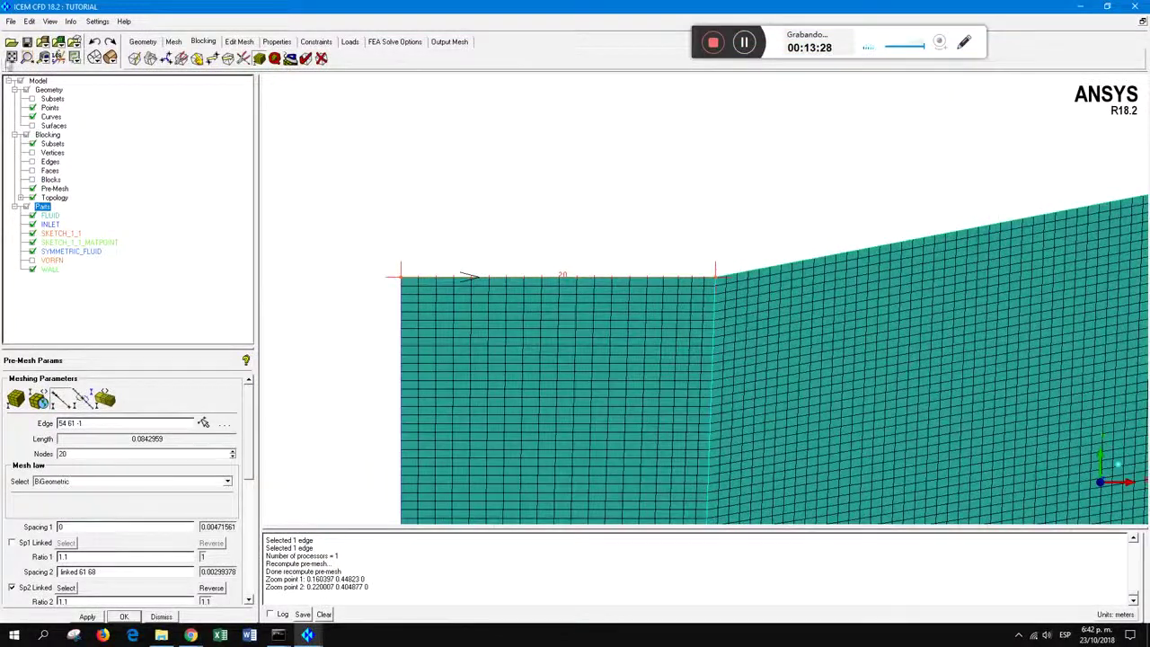
click(12, 58)
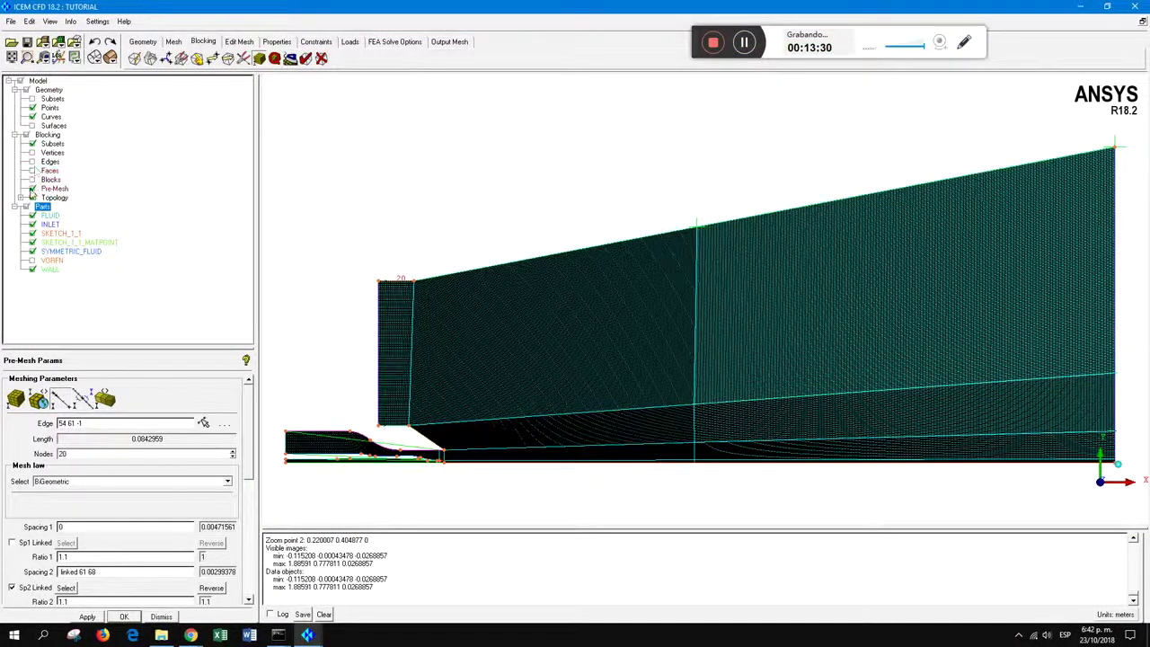
On the sloped far-field edge downstream of the split line, enable linking for Spacing 1 and set both ratios to 1.1
click(32, 189)
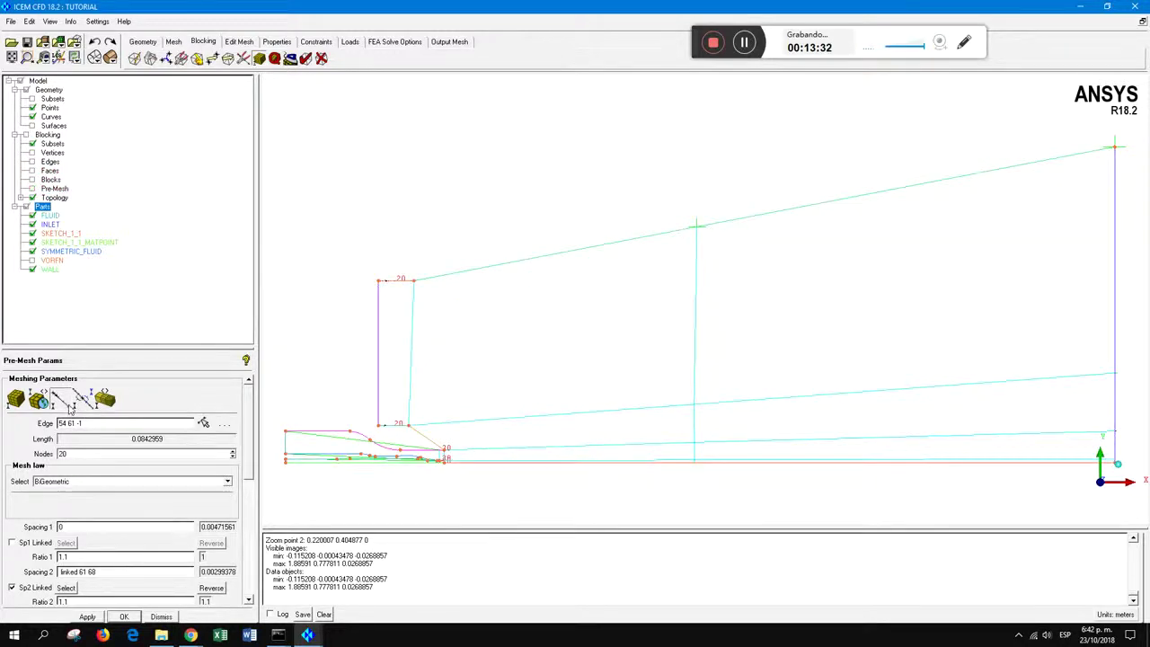
click(203, 423)
click(738, 221)
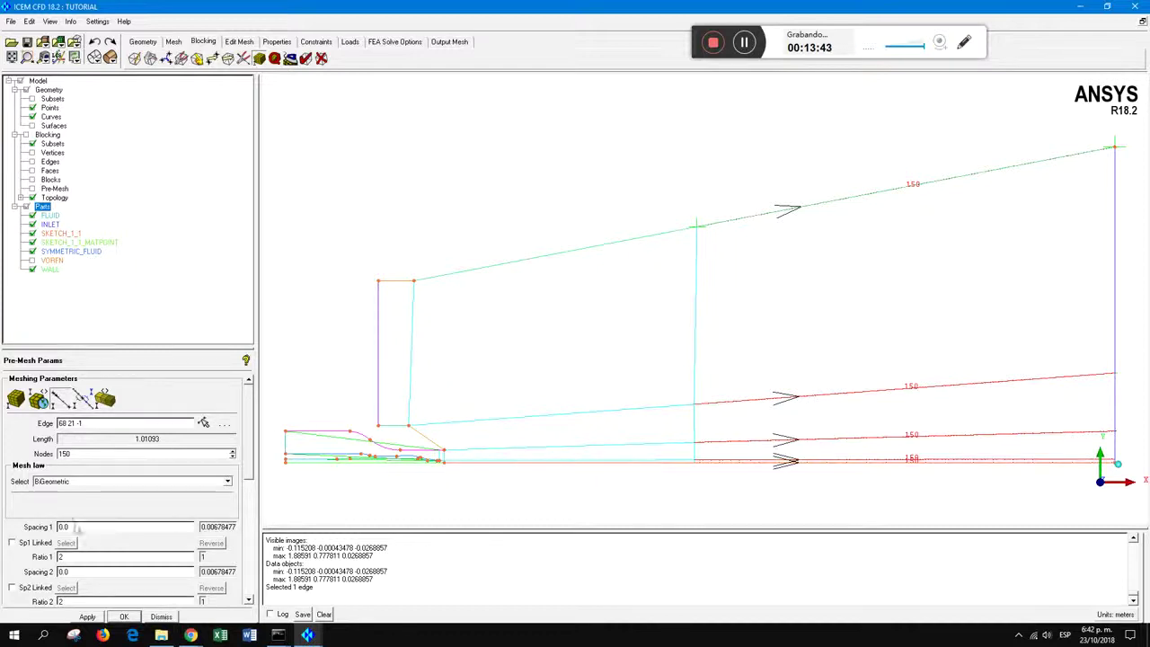
click(12, 544)
drag(75, 558, 2, 566)
text(1.1)
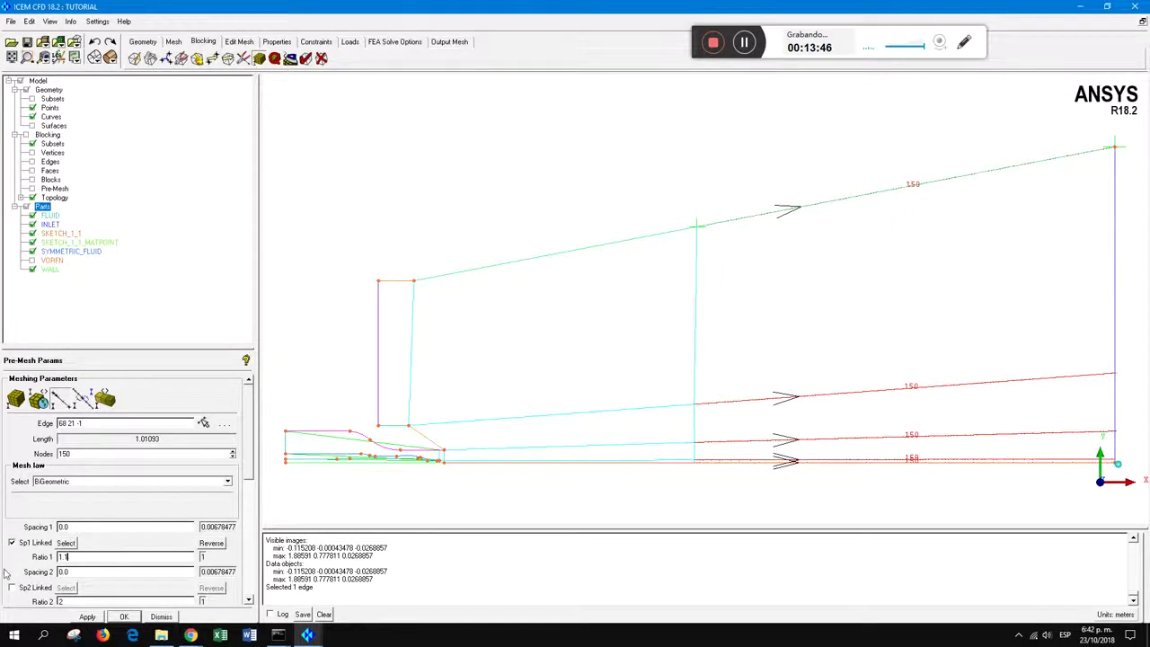
drag(67, 602, 47, 605)
text(1)
Link Spacing 1 of the downstream sloped edge to the upstream sloped edge, apply it and check the node distribution
click(66, 542)
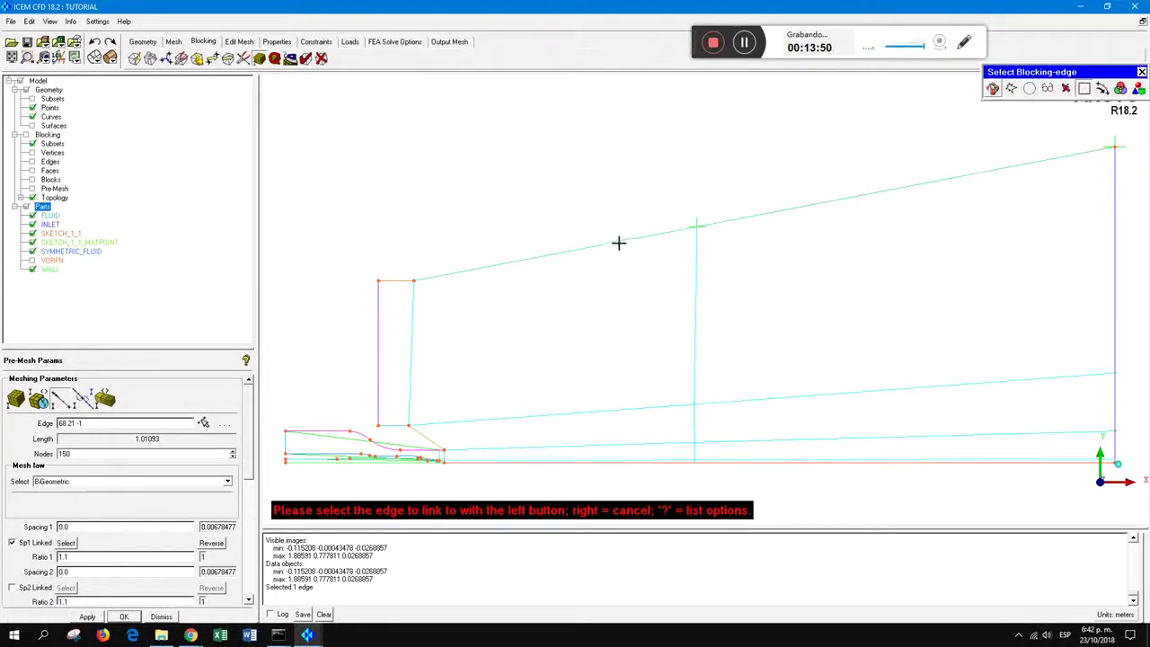
click(617, 242)
scroll(713, 213, up, 5)
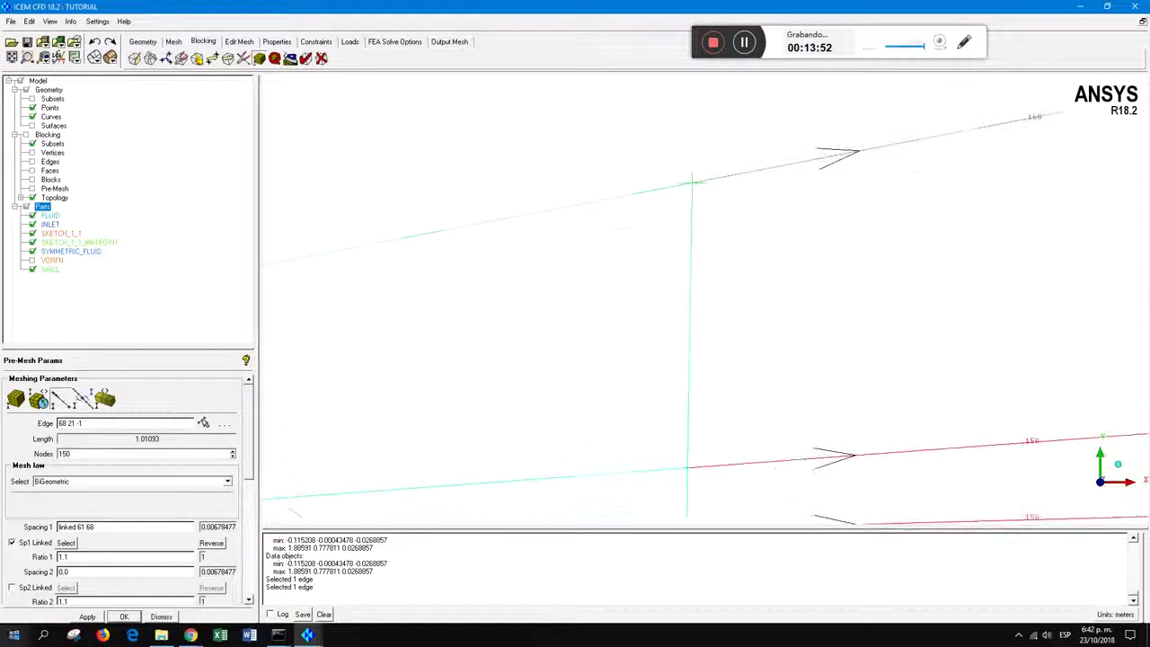
click(87, 618)
scroll(752, 159, up, 4)
middle_drag(732, 148, 676, 327)
drag(676, 327, 579, 289)
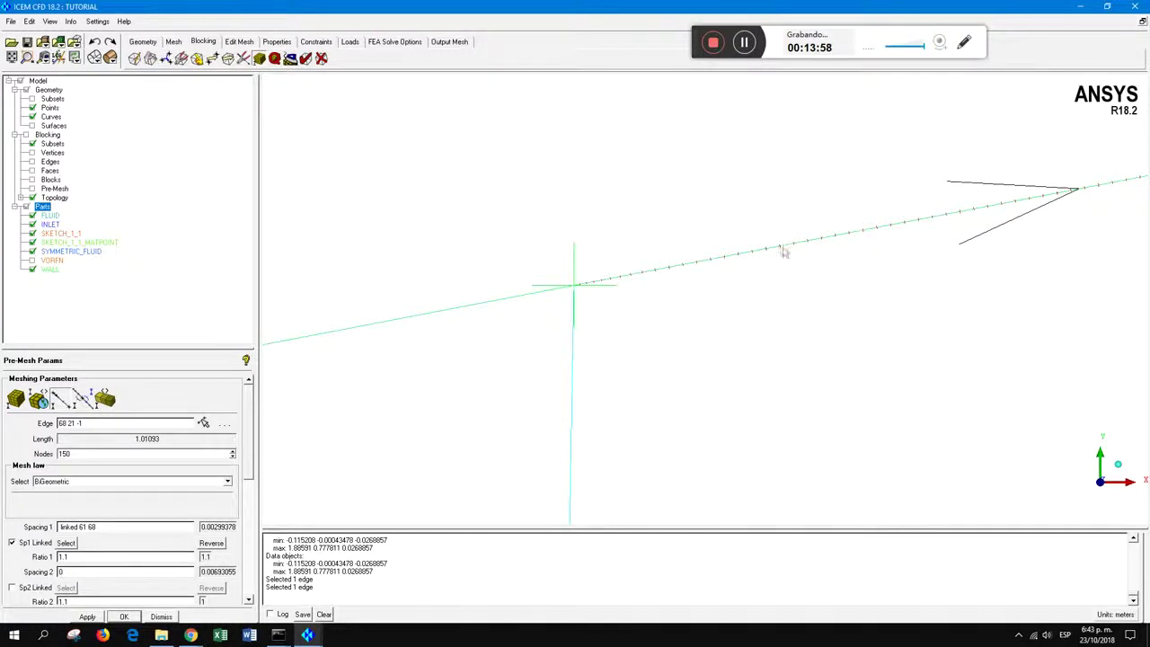
Recompute the pre-mesh with the linked spacing and inspect the cell transition at the far-field end of the split line
click(32, 189)
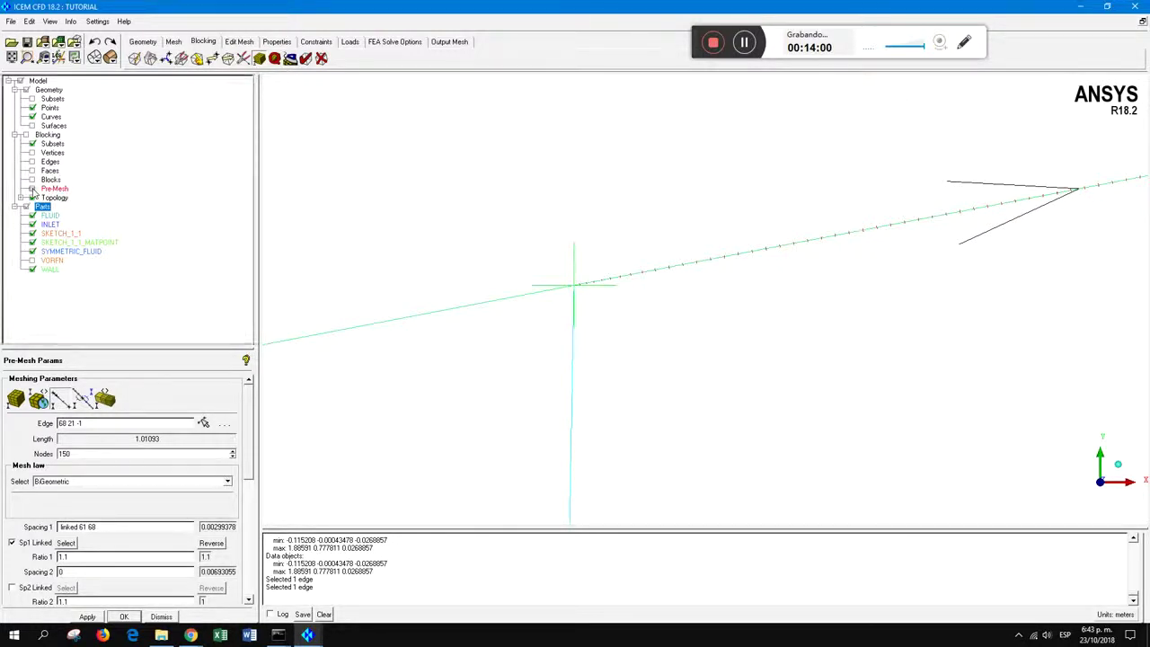
click(473, 365)
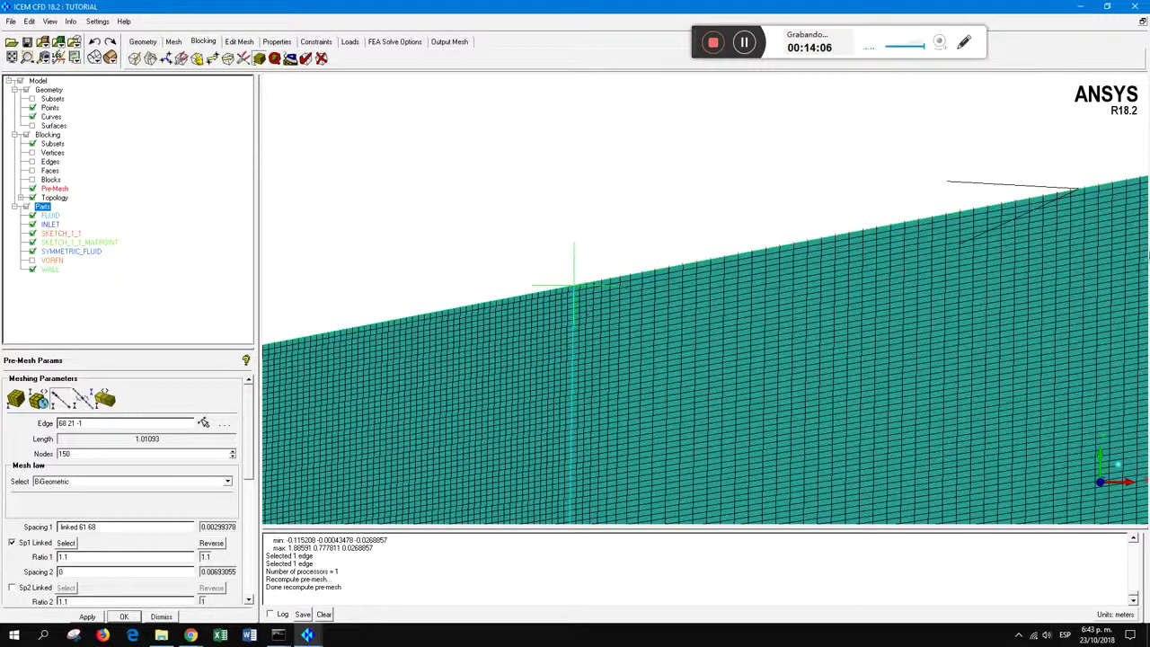
scroll(840, 339, down, 7)
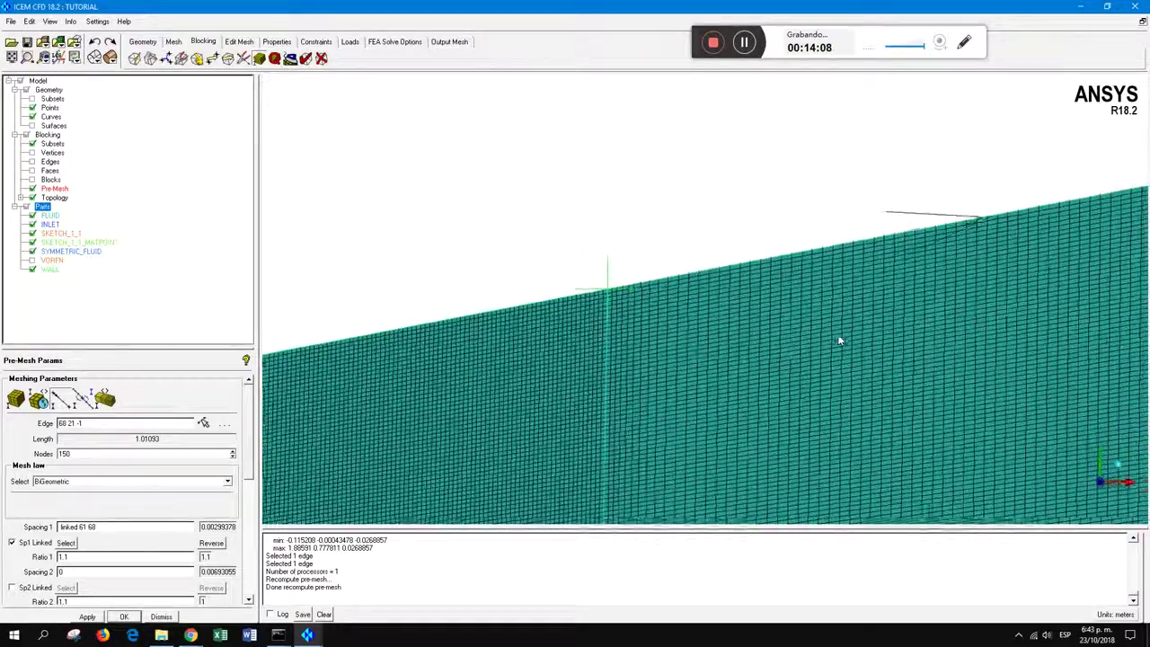
scroll(653, 368, down, 3)
middle_drag(657, 367, 698, 299)
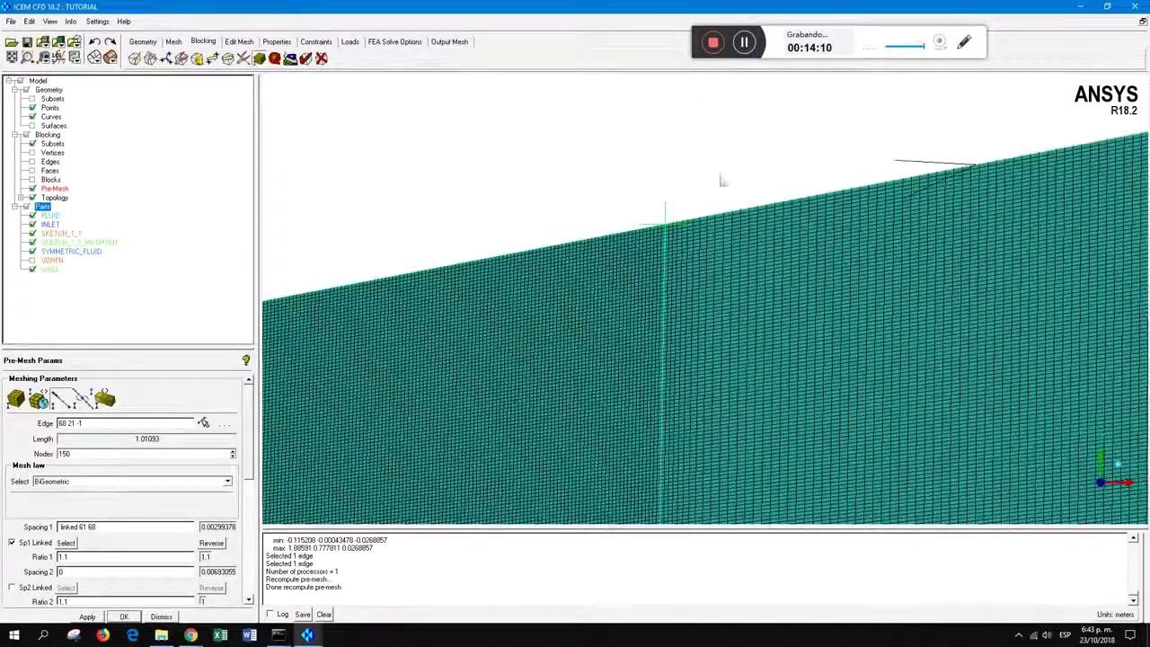
Examine the overall grid from the nozzle to the outlet, including the transition across the split line
scroll(788, 280, down, 1)
scroll(765, 313, down, 4)
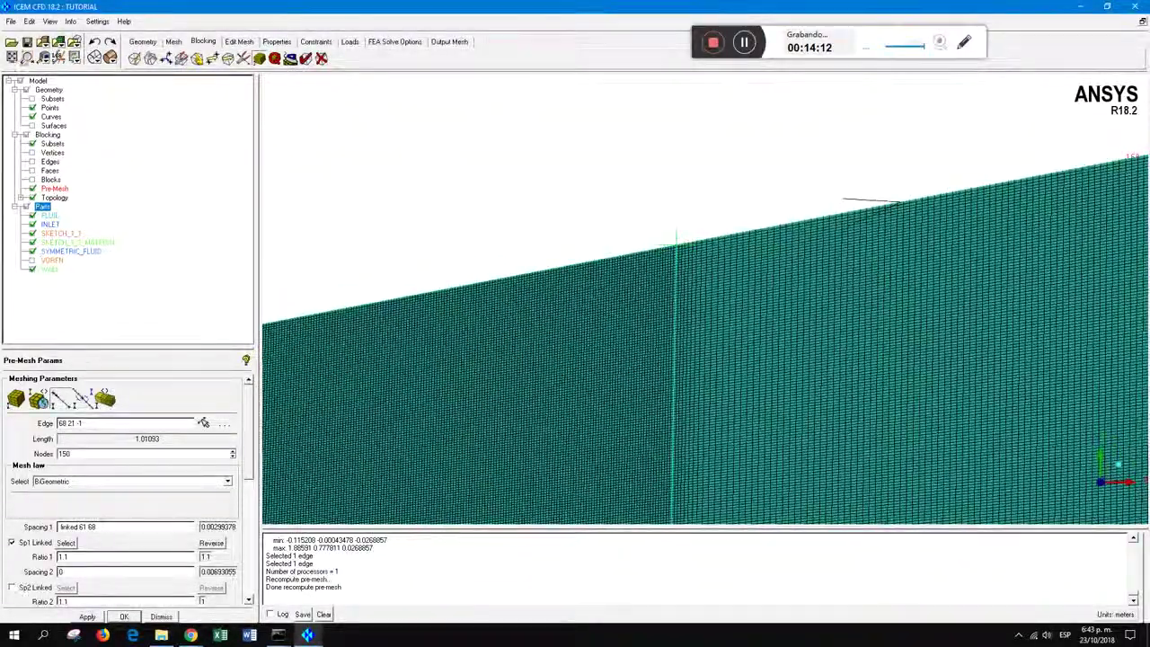
scroll(681, 393, down, 3)
middle_drag(595, 405, 635, 337)
scroll(701, 346, up, 4)
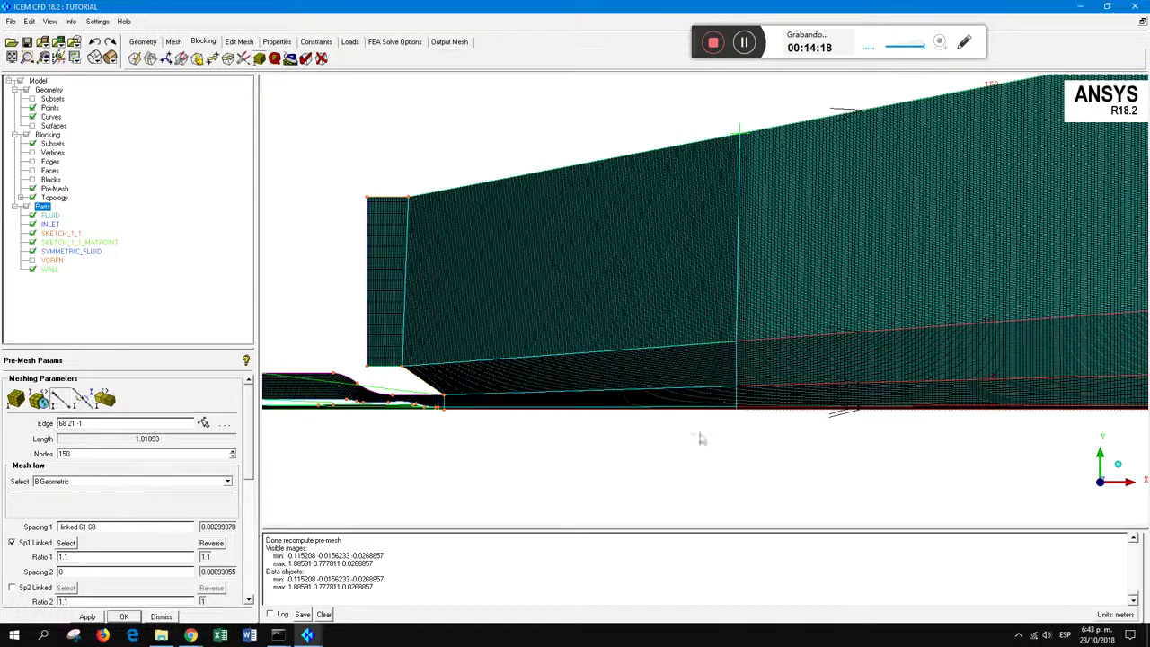
scroll(902, 395, down, 4)
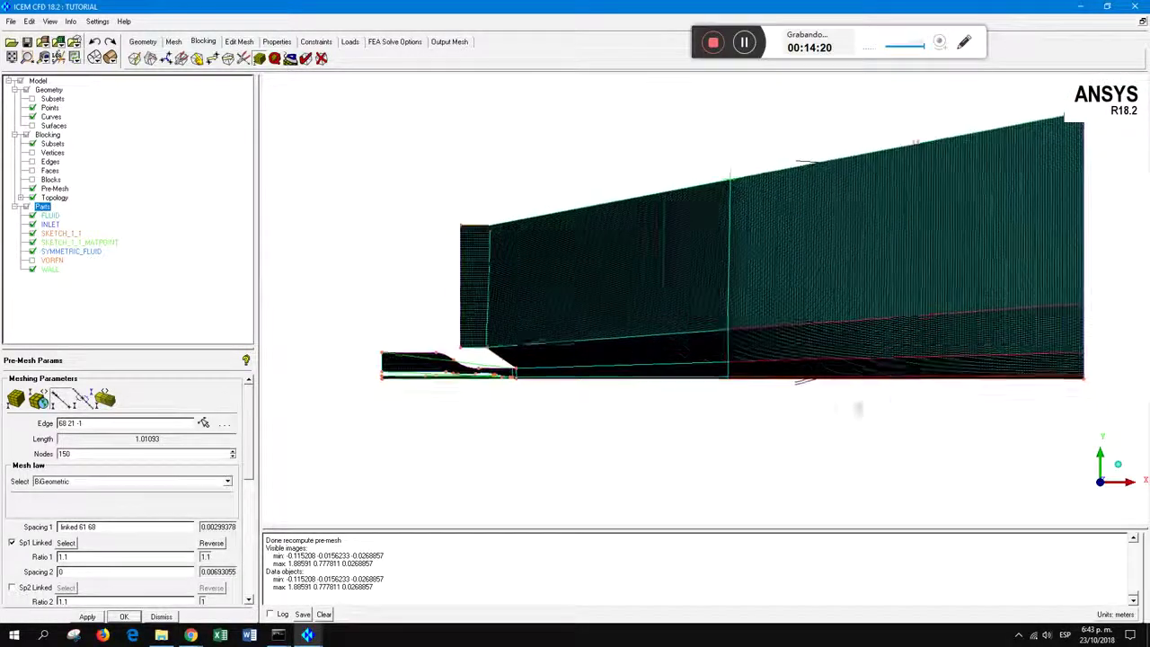
scroll(858, 409, down, 3)
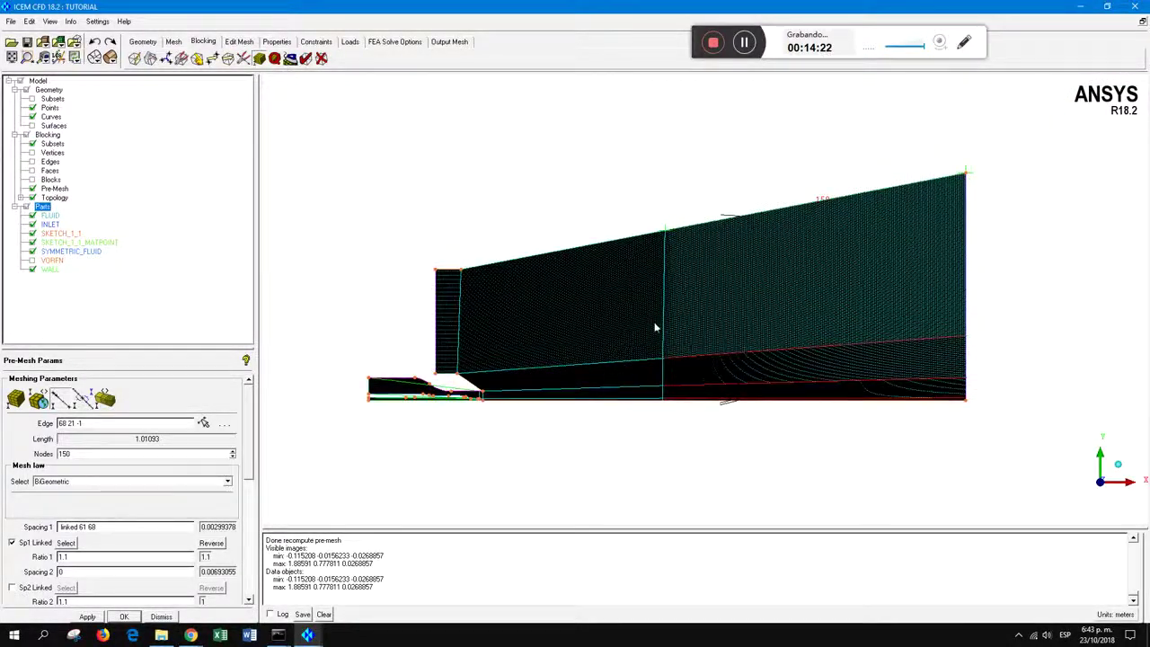
scroll(653, 326, up, 5)
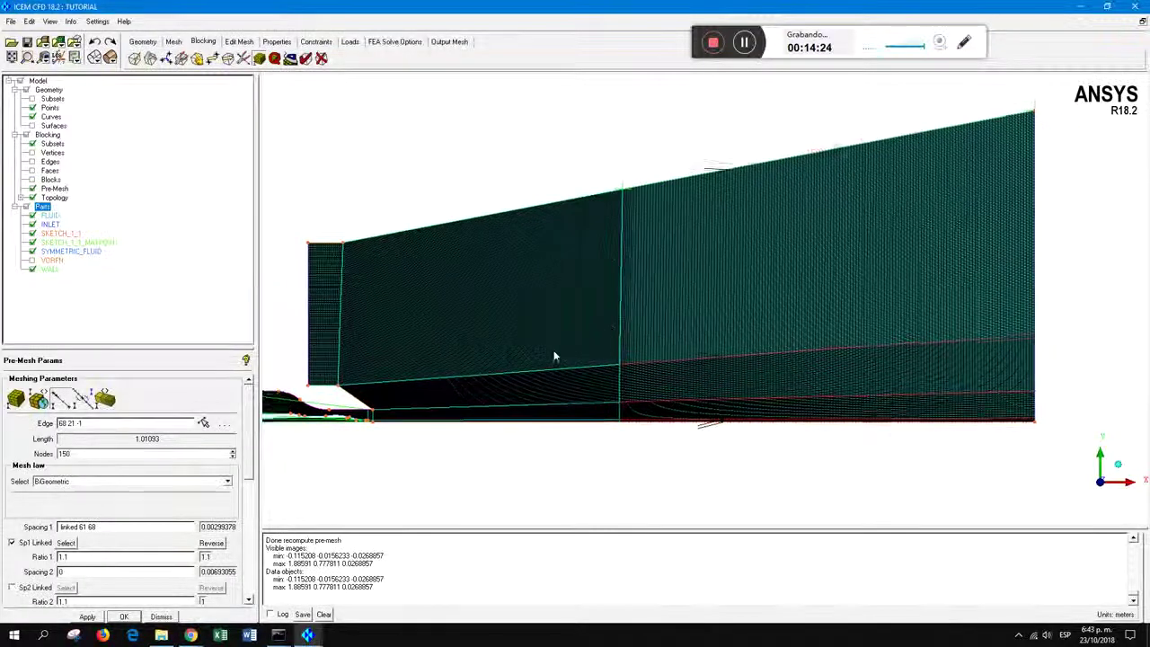
middle_drag(554, 357, 532, 357)
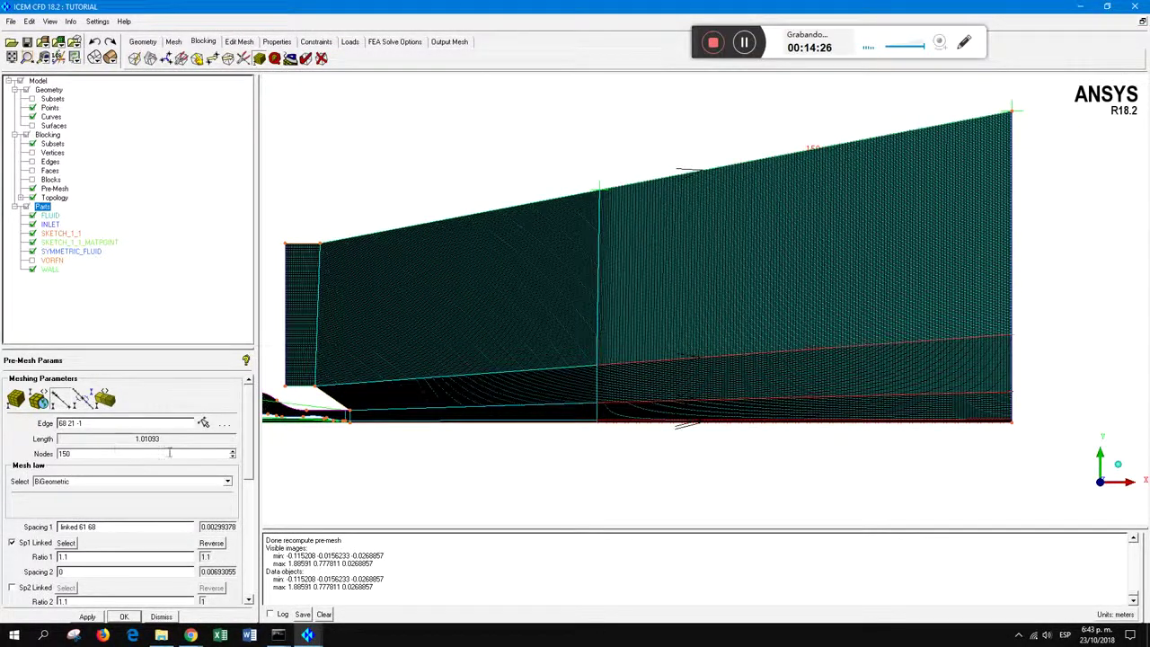
On the upper outlet edge, set both ratios to 1.1 and link Spacing 1 to the outlet edge directly below it
click(204, 423)
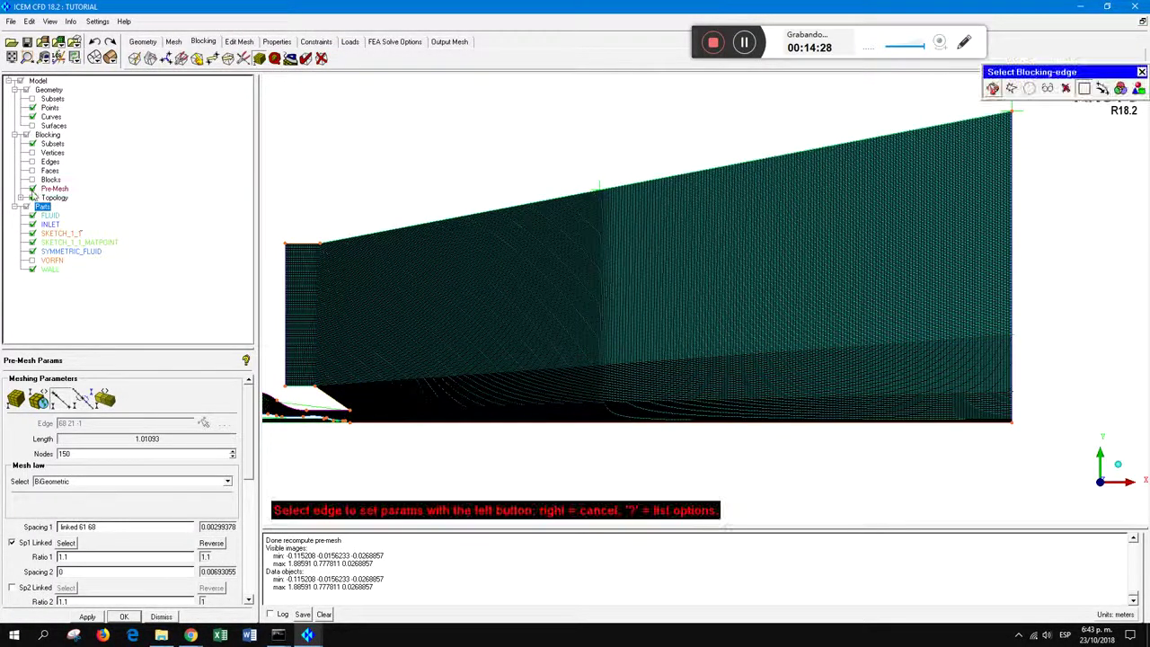
click(33, 189)
click(1012, 286)
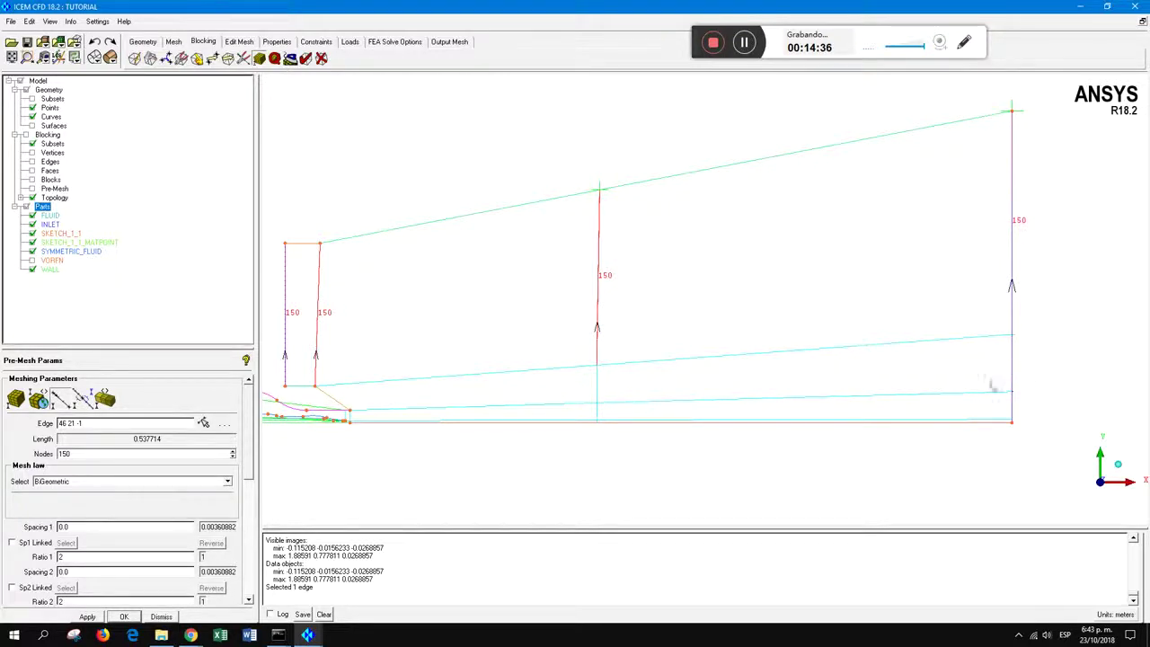
click(14, 543)
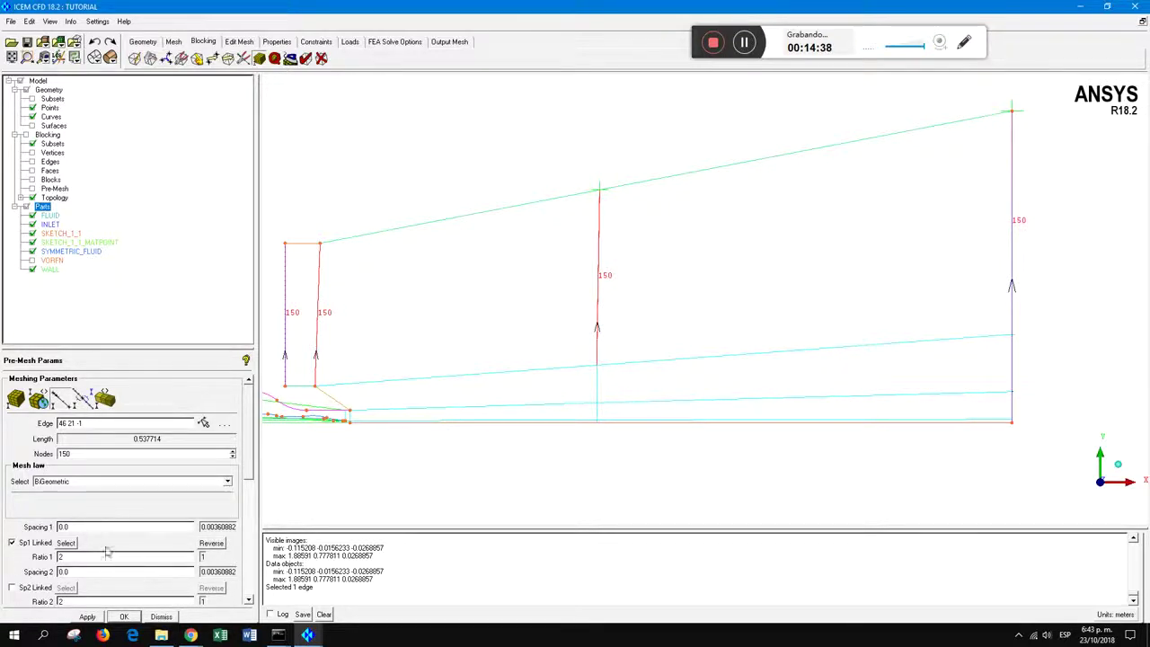
drag(77, 557, 25, 562)
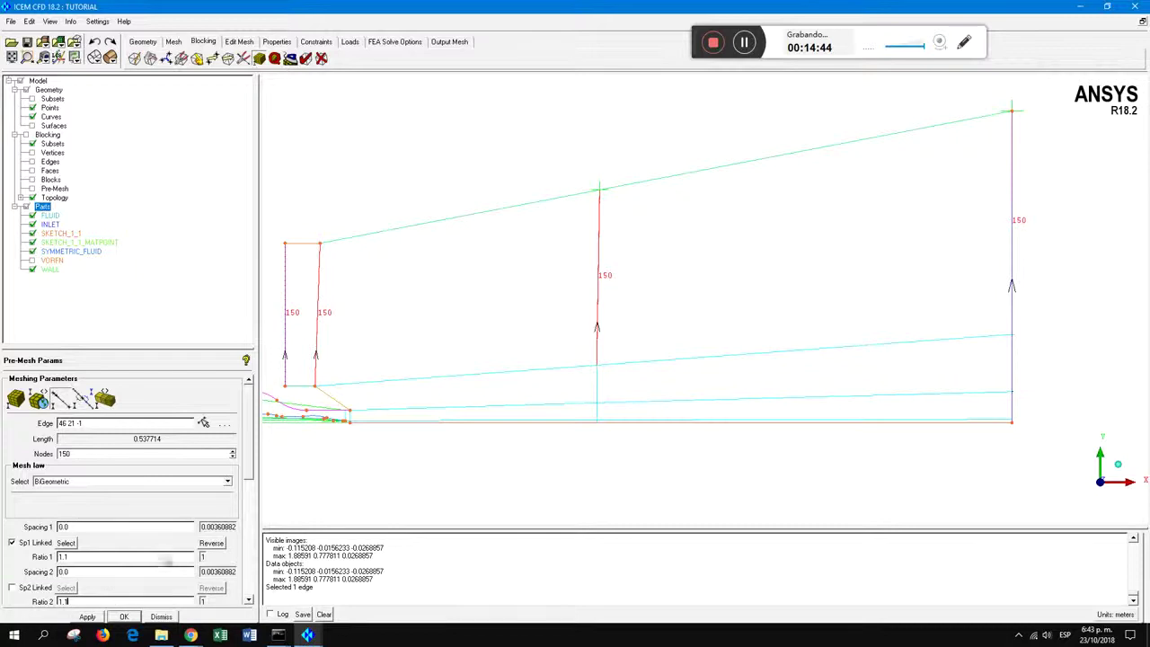
click(66, 542)
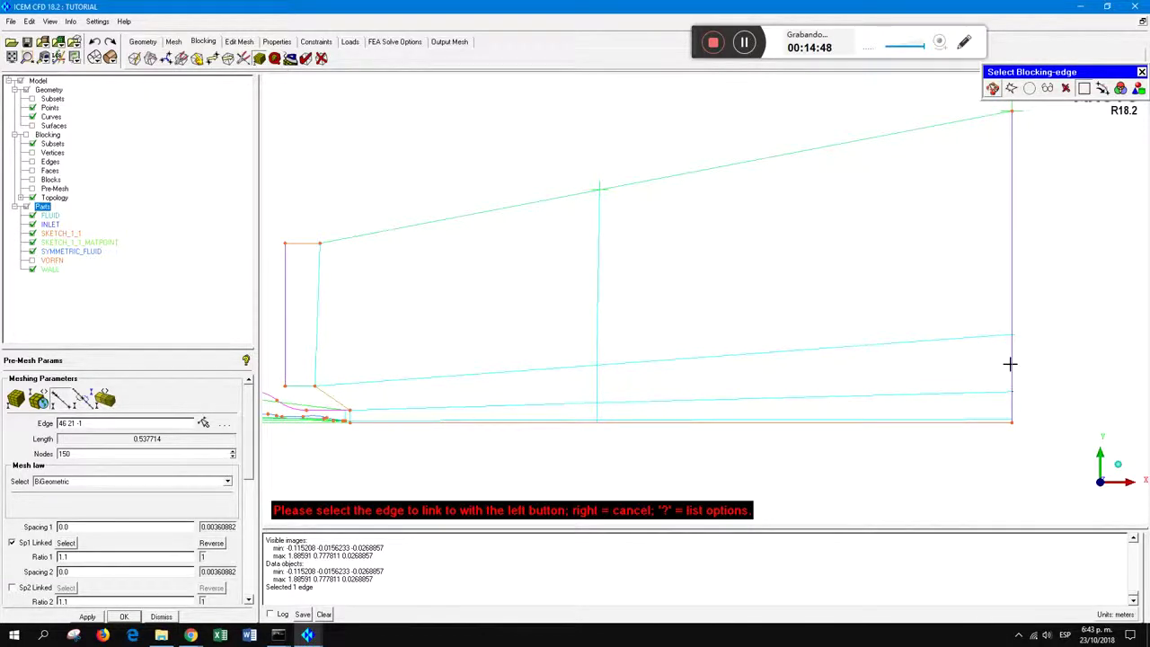
click(1011, 364)
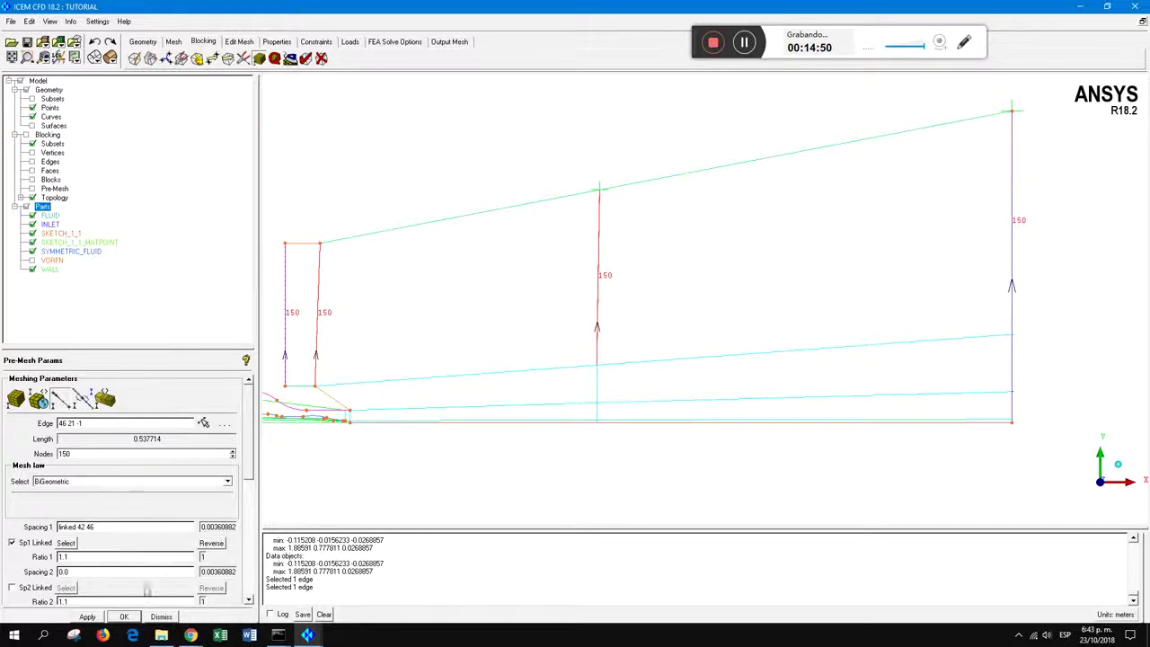
Examine the node distribution along the outlet edge, from the junction with the block below up to the far-field corner
scroll(988, 342, up, 5)
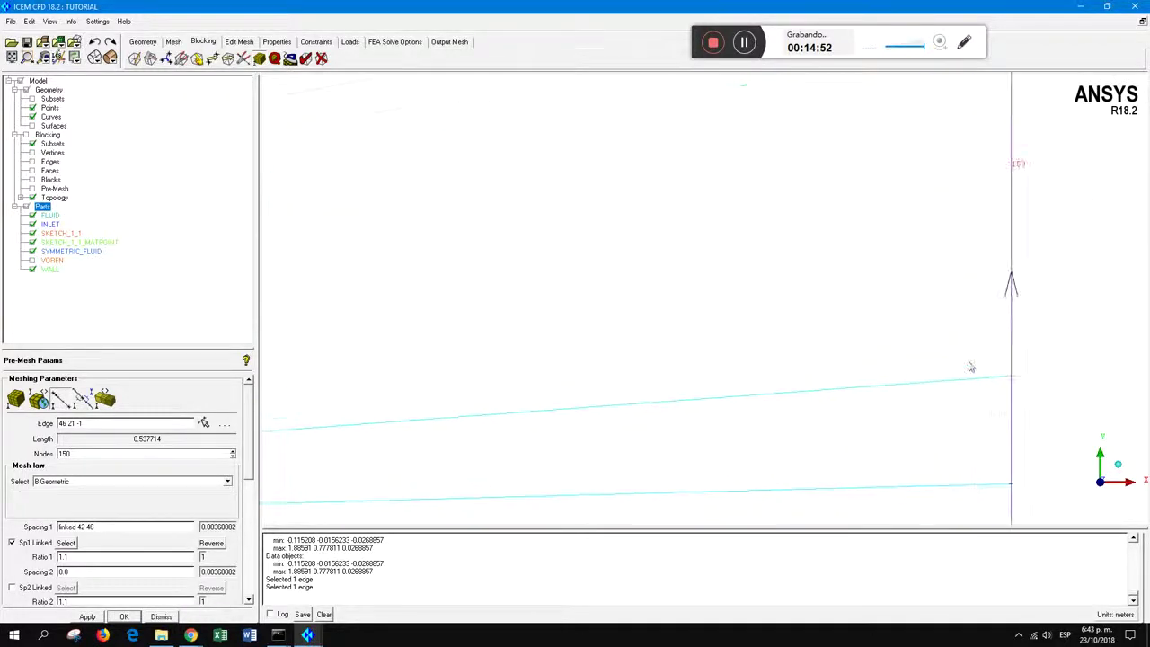
scroll(873, 390, up, 5)
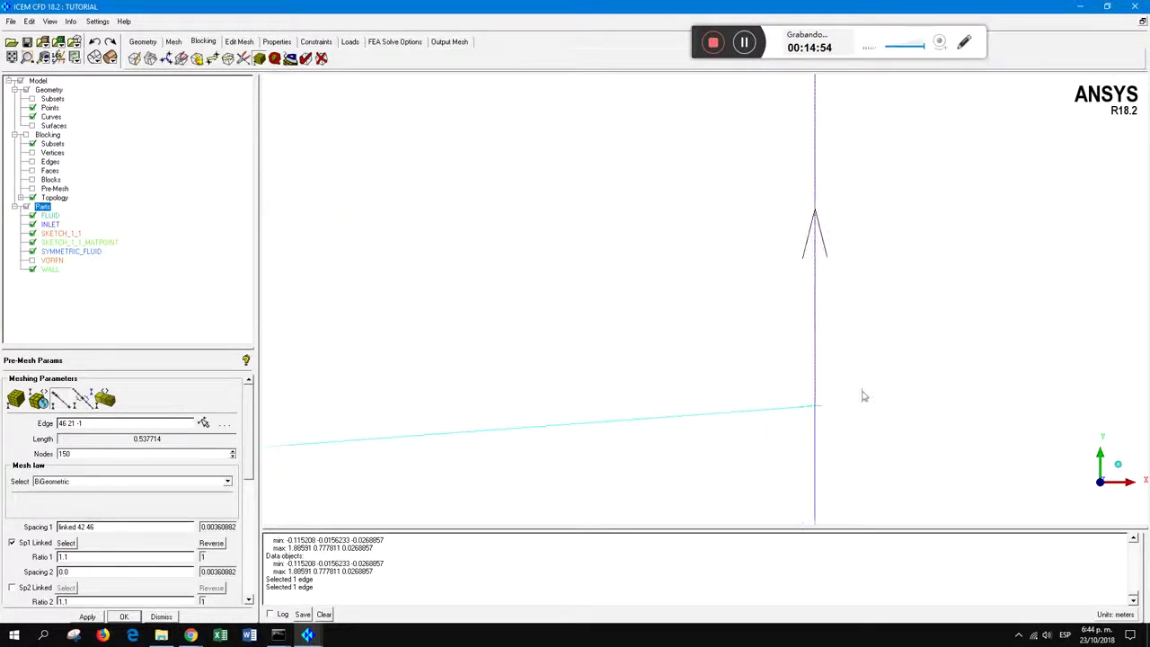
scroll(879, 439, up, 3)
middle_drag(895, 439, 858, 367)
scroll(860, 370, up, 3)
middle_drag(886, 418, 790, 388)
scroll(832, 434, up, 4)
scroll(885, 460, down, 2)
scroll(884, 455, down, 4)
middle_drag(763, 244, 846, 432)
scroll(929, 277, down, 1)
middle_drag(867, 207, 872, 426)
middle_drag(840, 164, 860, 370)
middle_drag(869, 142, 883, 368)
middle_drag(855, 95, 856, 288)
scroll(849, 138, up, 2)
middle_drag(908, 148, 847, 273)
scroll(847, 273, up, 2)
scroll(942, 264, up, 3)
middle_drag(960, 257, 836, 222)
scroll(818, 184, down, 2)
scroll(818, 184, down, 1)
scroll(801, 259, down, 2)
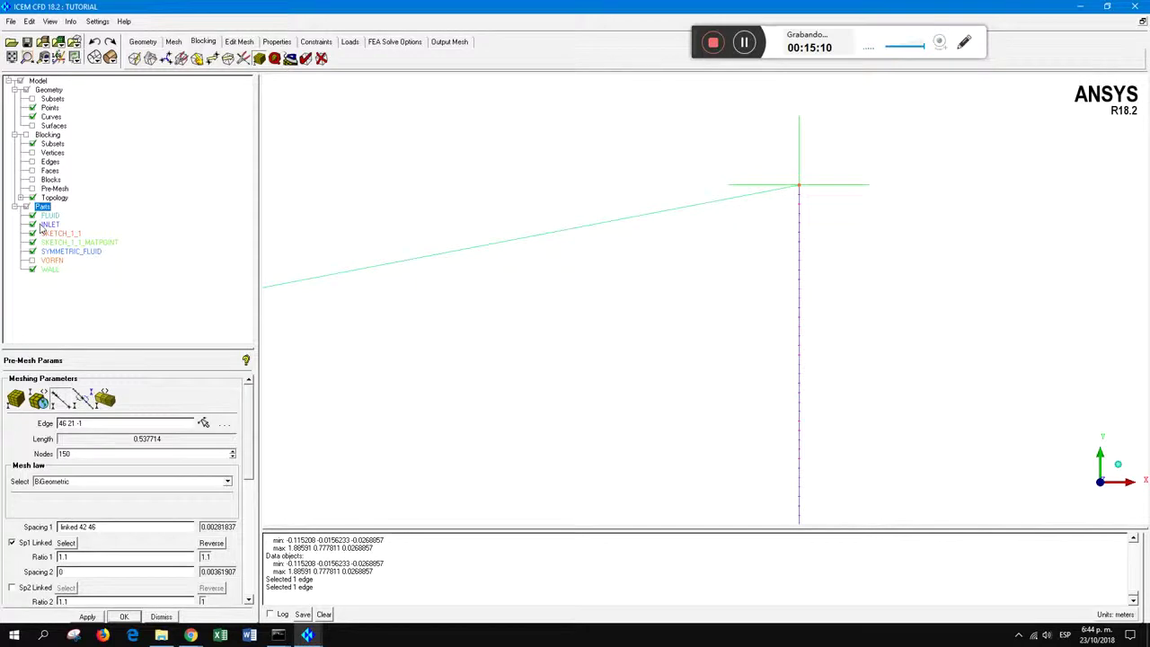
Recompute the pre-mesh with the linked outlet spacing and inspect the cells near the far-field outlet corner
click(33, 189)
click(464, 365)
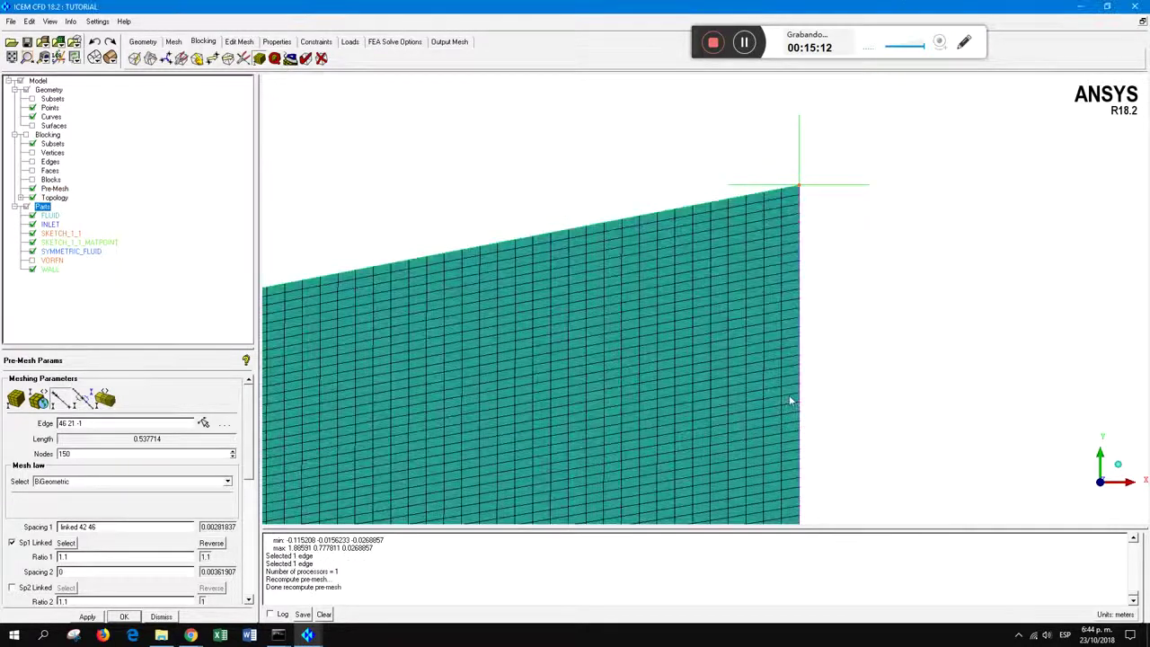
scroll(761, 390, down, 3)
middle_drag(760, 389, 816, 303)
scroll(731, 400, down, 2)
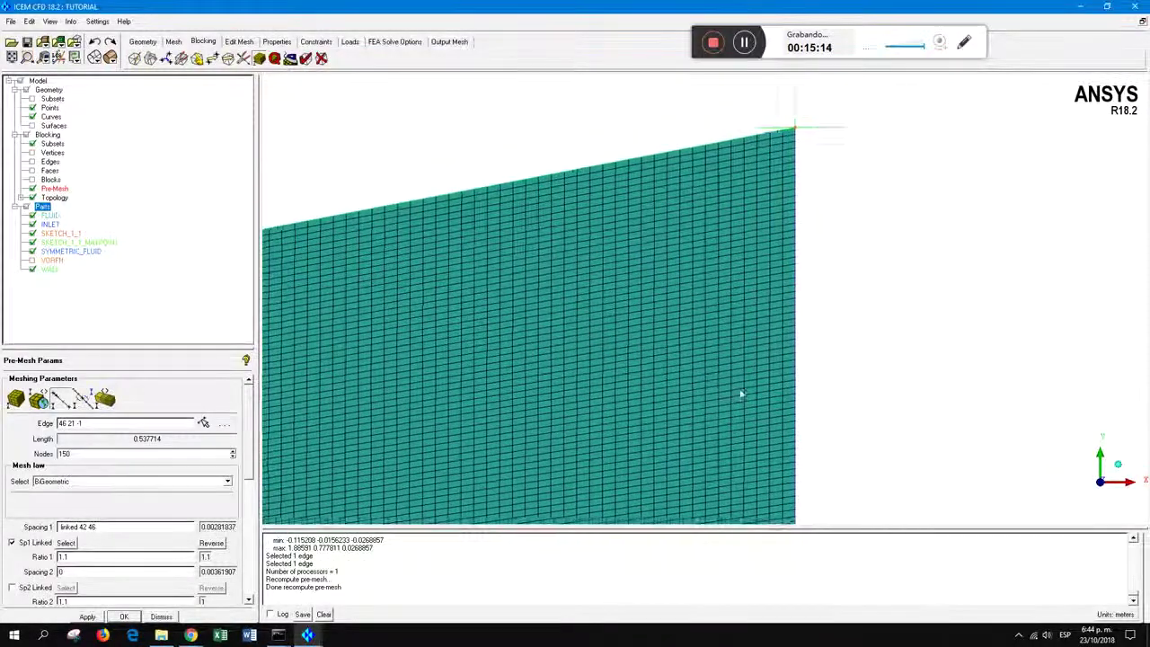
middle_drag(696, 496, 750, 441)
scroll(742, 431, down, 5)
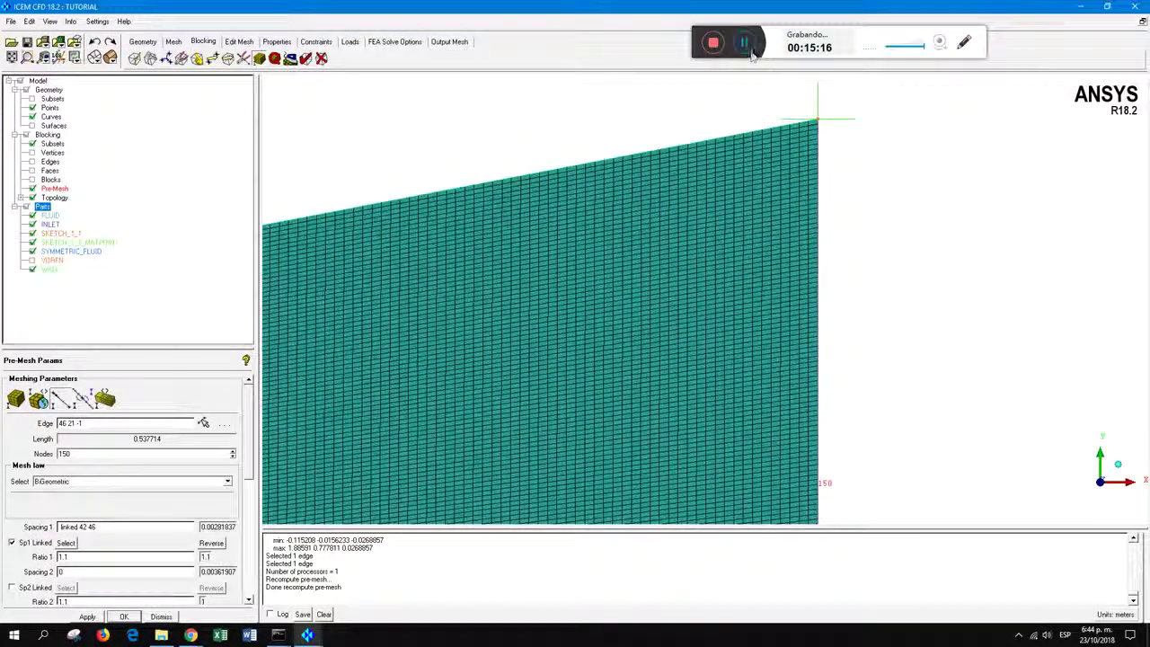
Inspect the cell size transition at the outlet where the upper far-field block meets the block below
click(745, 43)
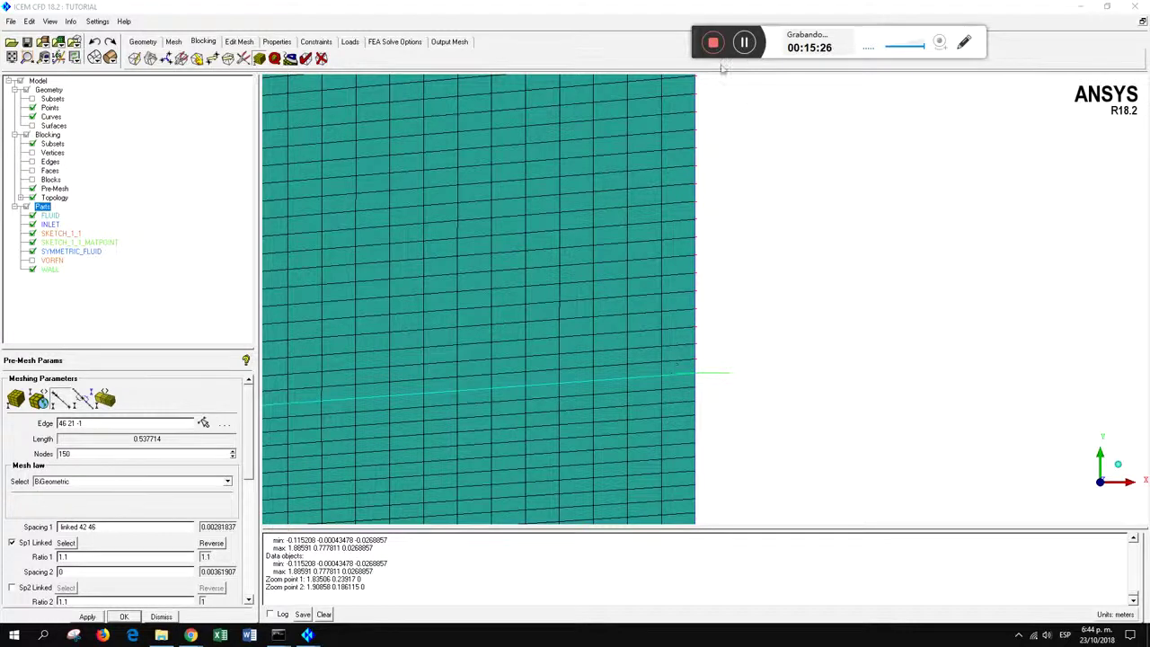
click(774, 232)
scroll(783, 256, down, 6)
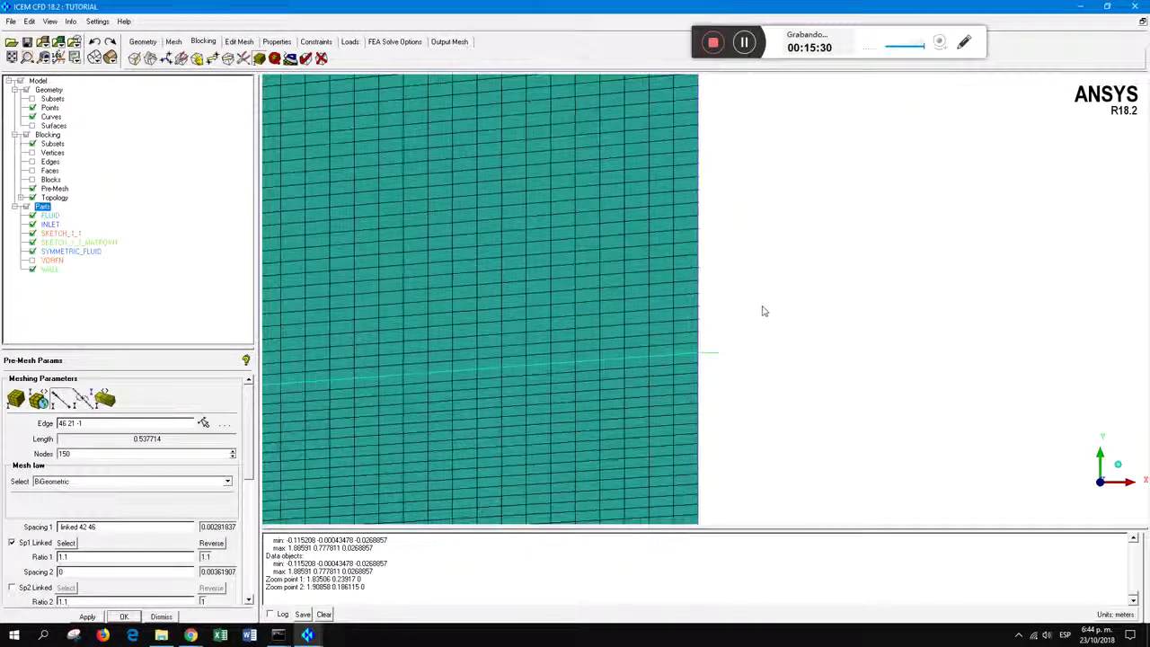
scroll(766, 313, down, 6)
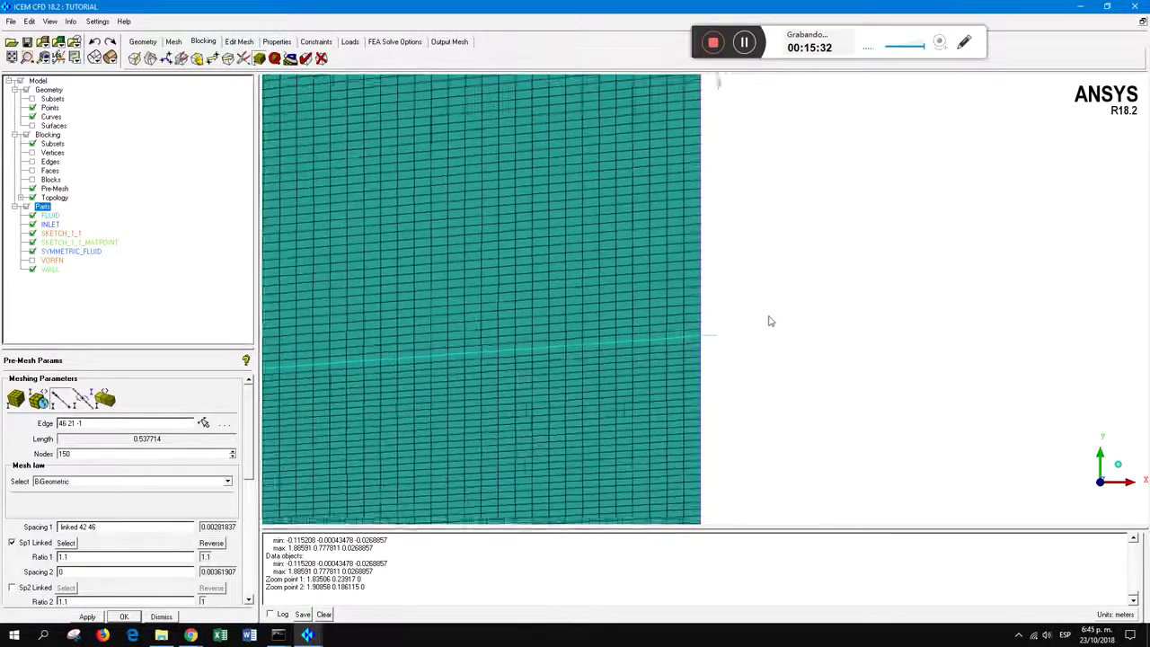
scroll(799, 310, down, 6)
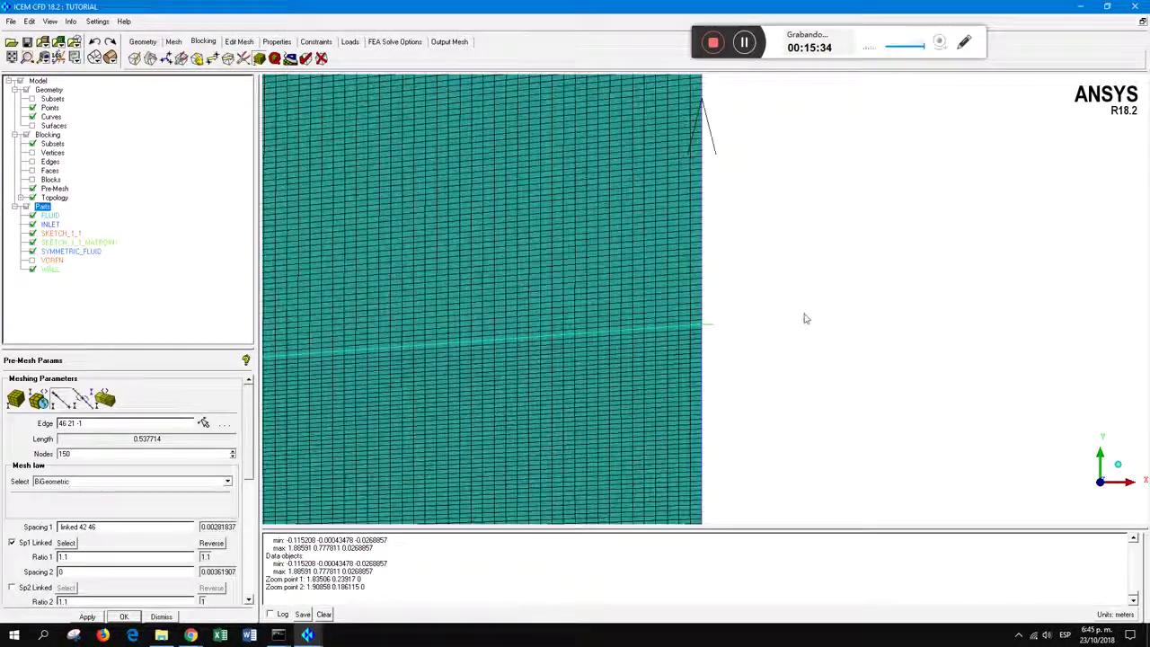
Show the whole grid, close the pre-mesh parameters and hide the geometry points and curves
click(12, 57)
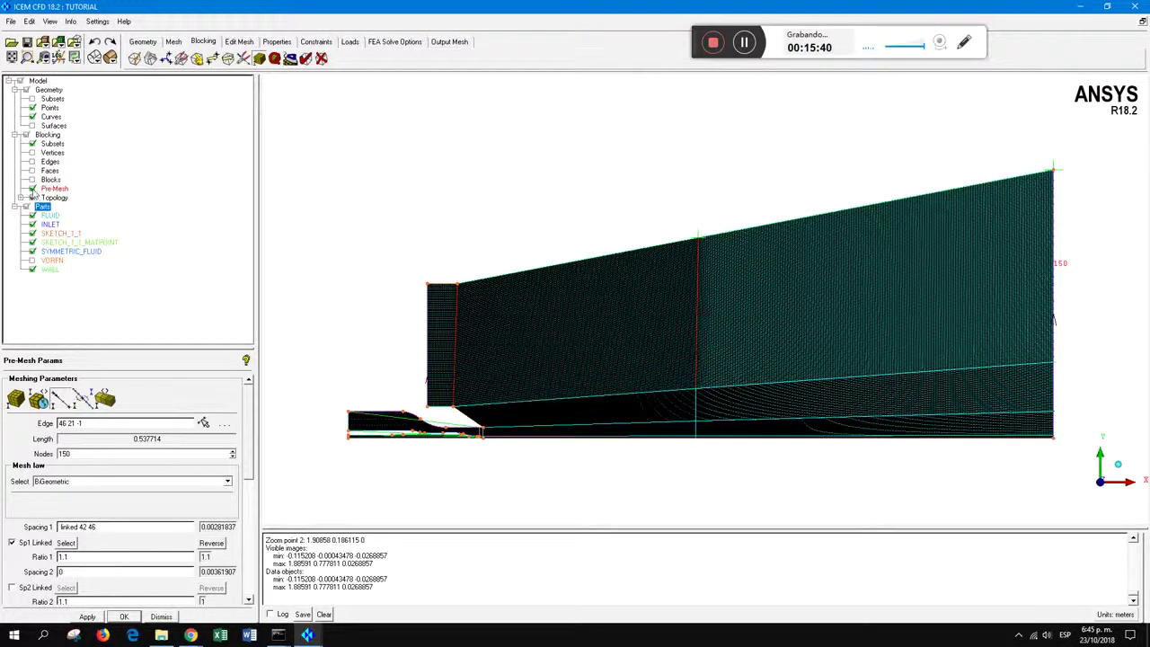
click(162, 617)
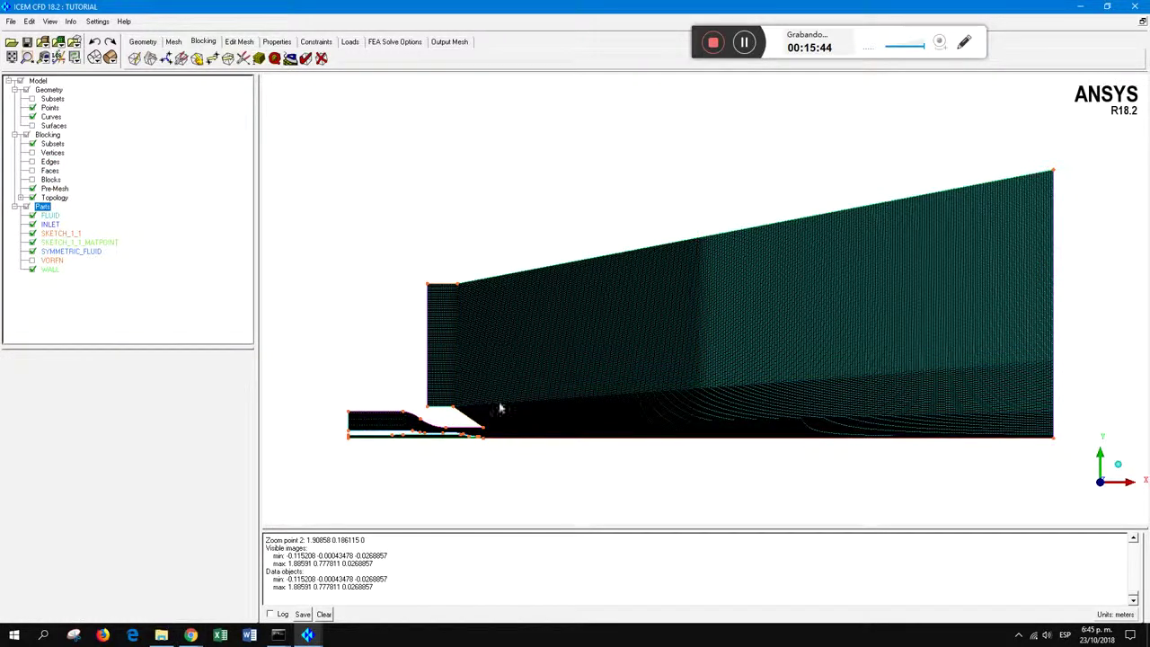
click(32, 107)
click(33, 117)
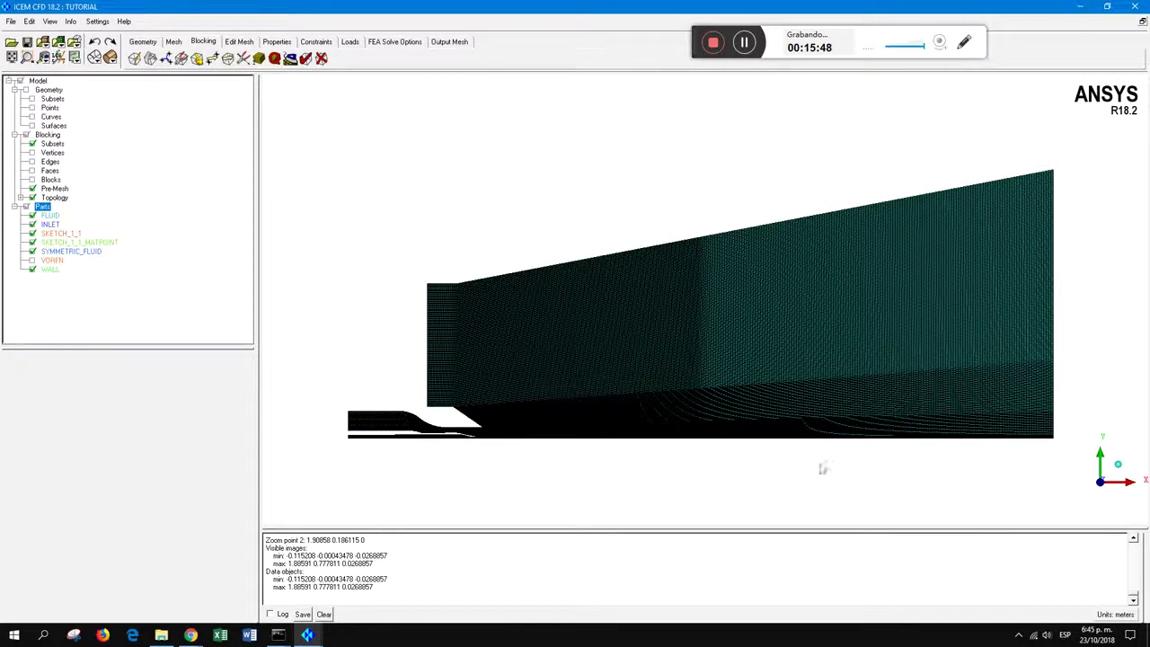
Switch to the NASA paper in Chrome and bring the complete Figure 2 axisymmetric reference grid into view
click(190, 635)
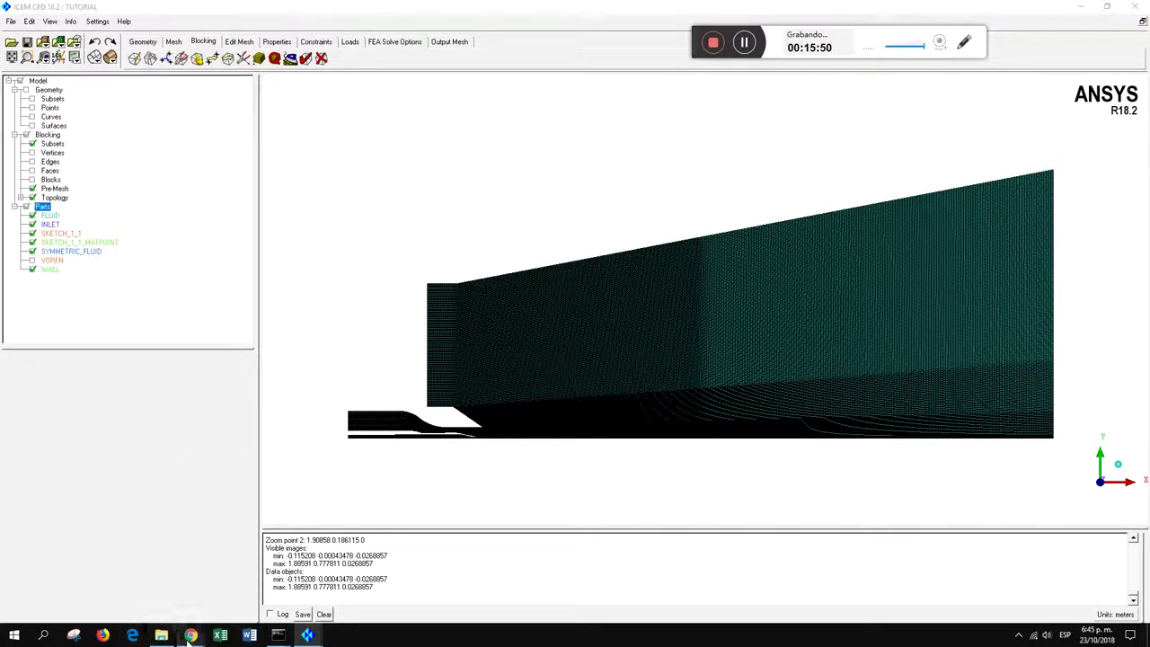
click(256, 579)
click(1116, 7)
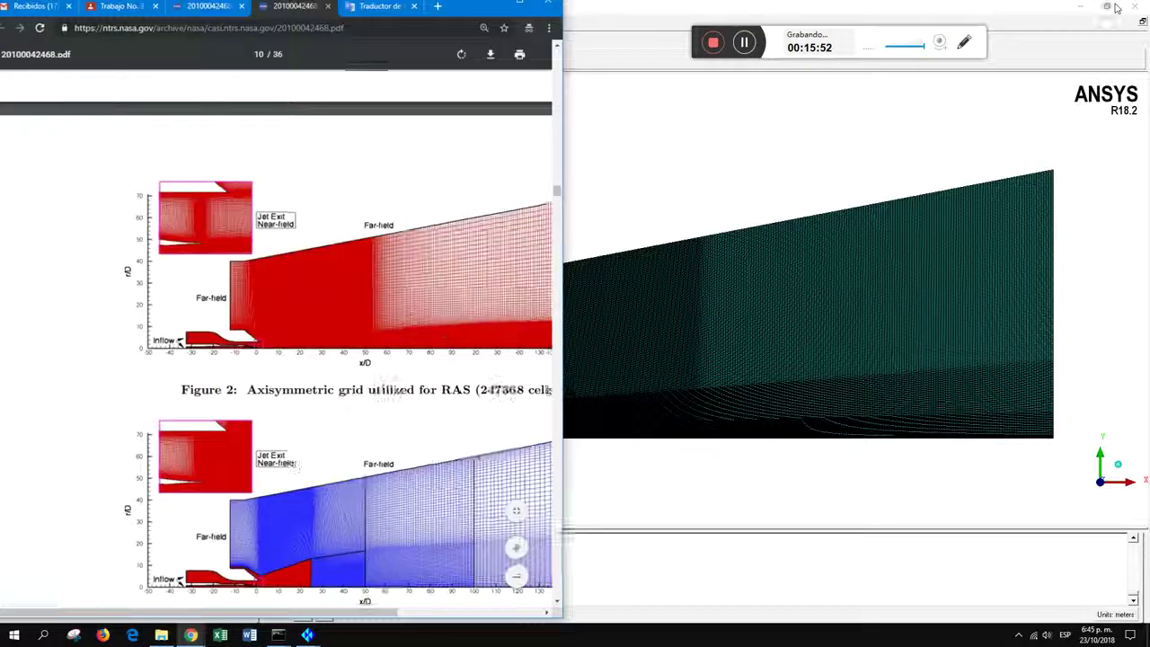
drag(329, 613, 386, 613)
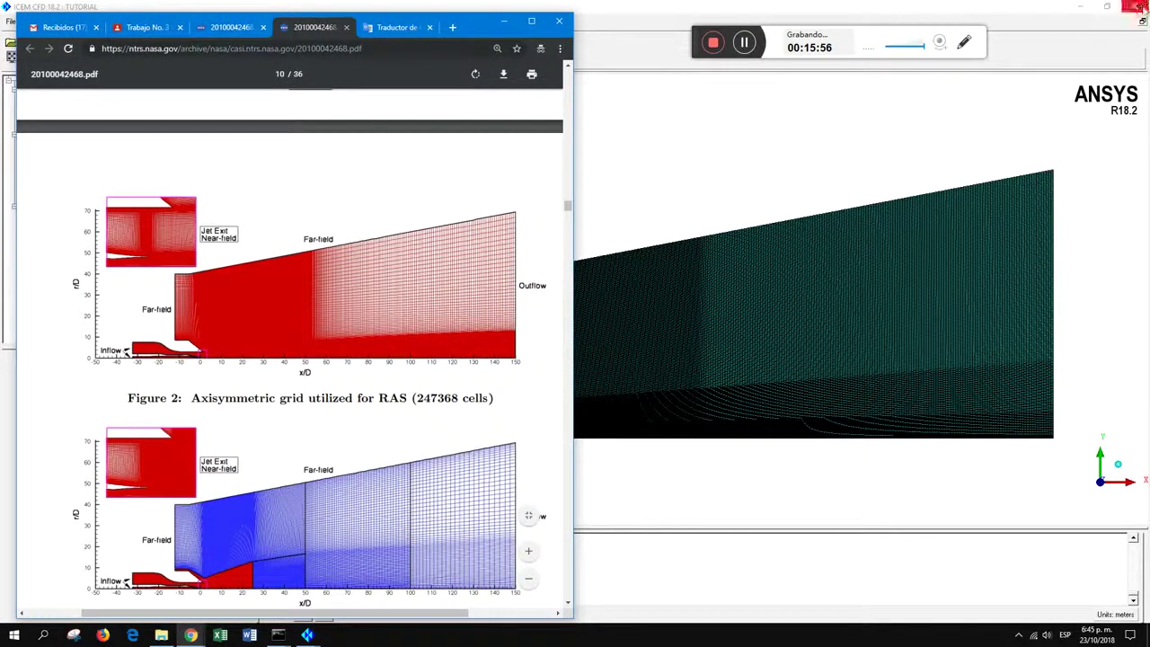
Place the ICEM CFD window beside the paper to compare the pre-mesh with the Figure 2 grid, and return to full screen
click(1107, 7)
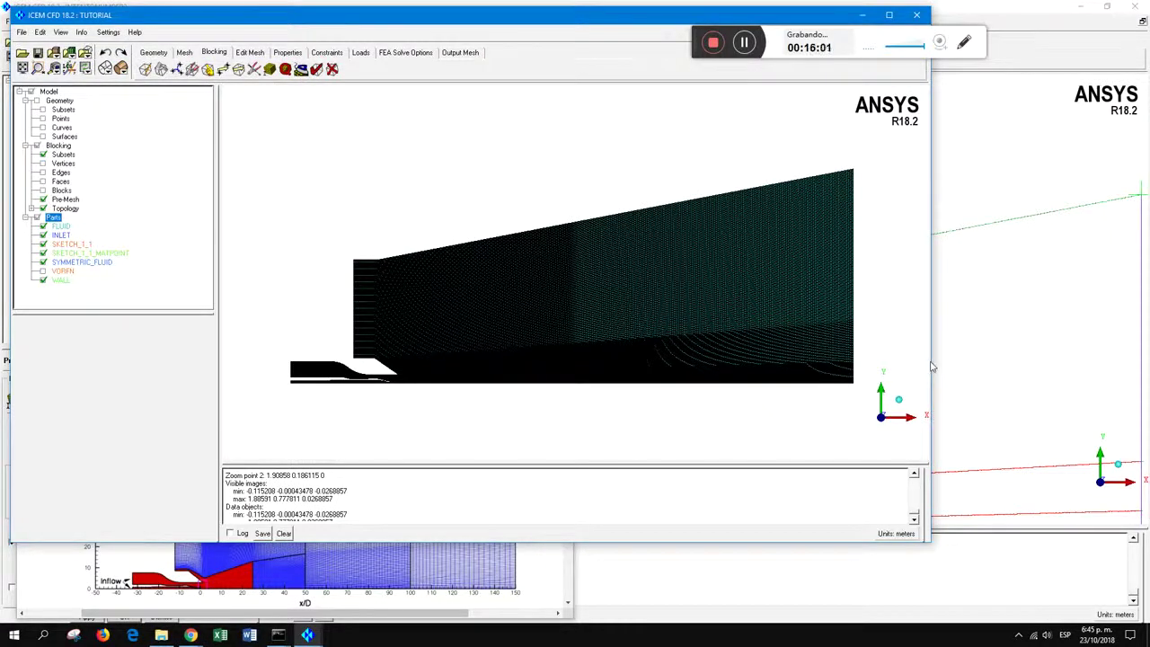
drag(762, 340, 763, 340)
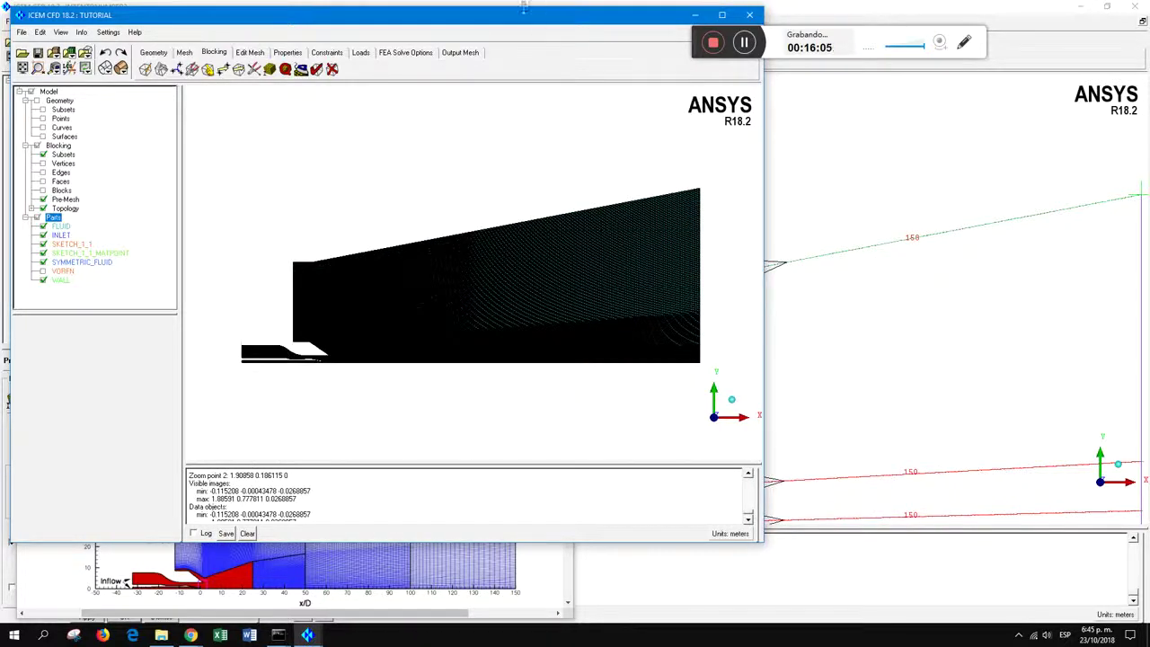
drag(496, 21, 956, 50)
drag(644, 355, 563, 352)
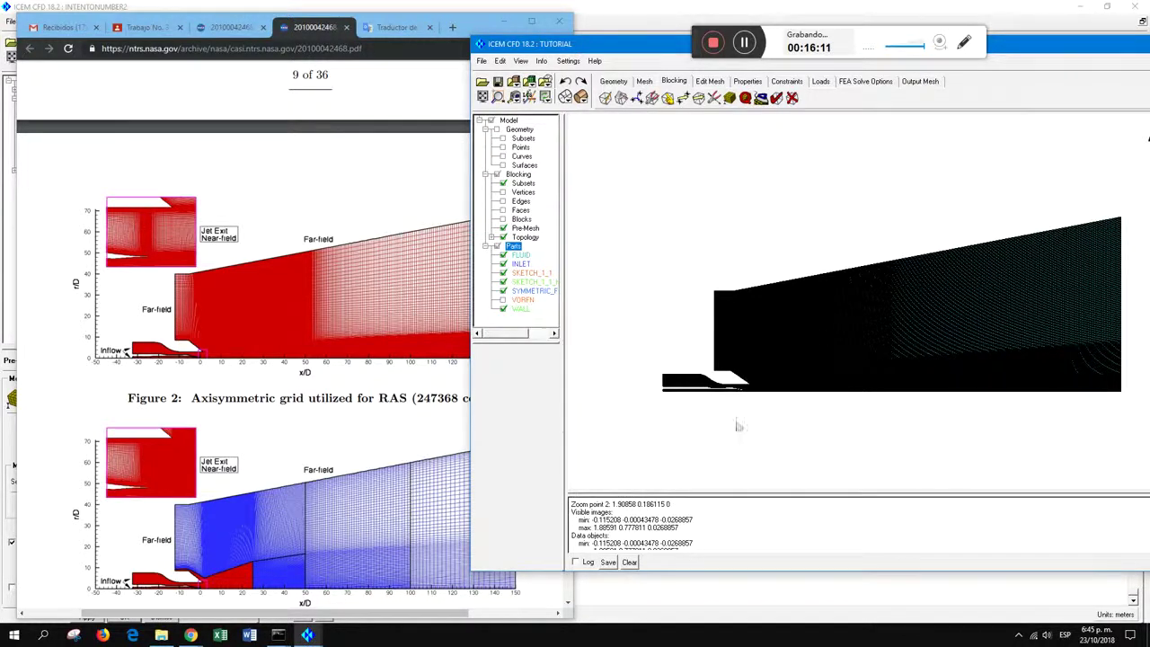
click(350, 307)
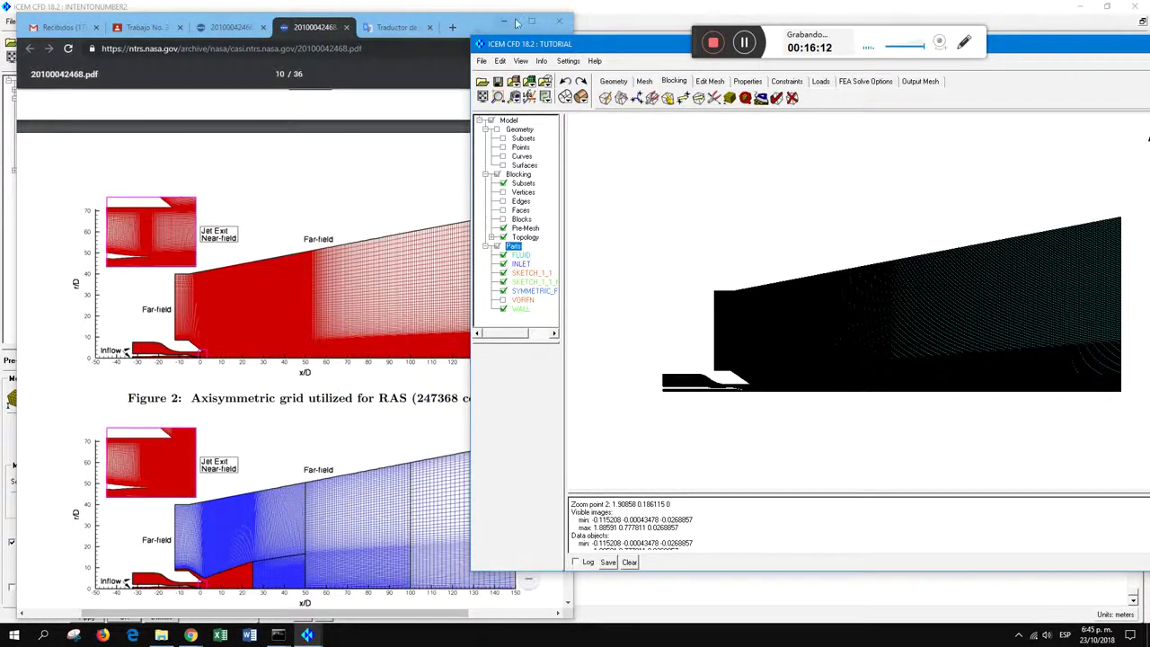
drag(556, 28, 531, 28)
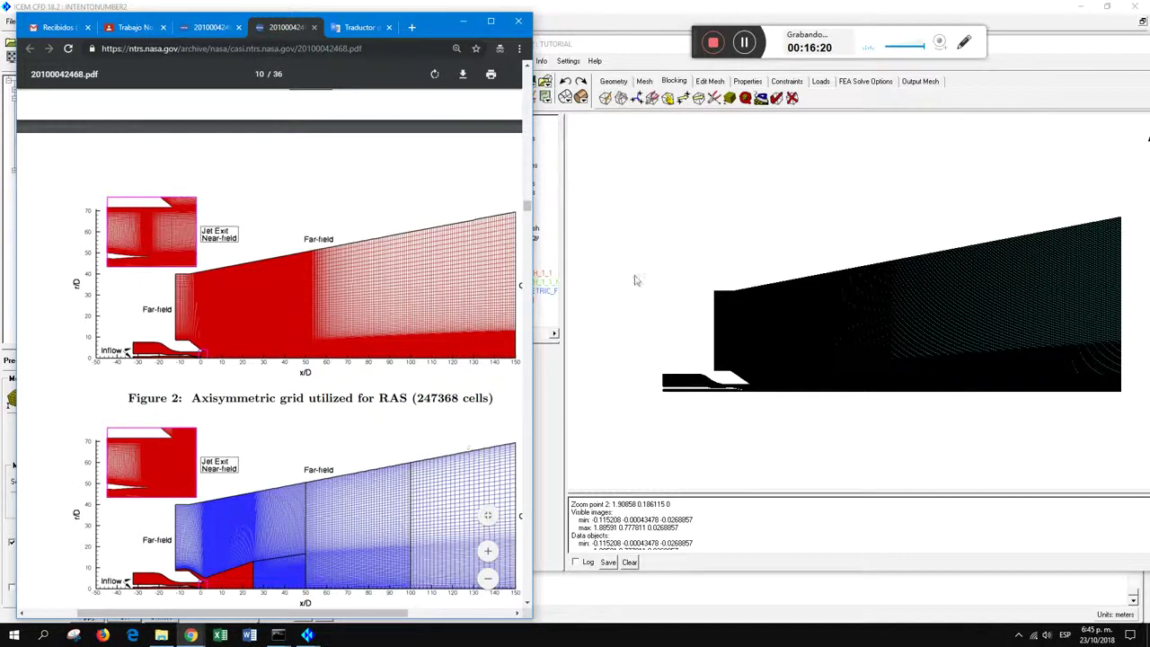
click(684, 184)
drag(1098, 50, 1001, 40)
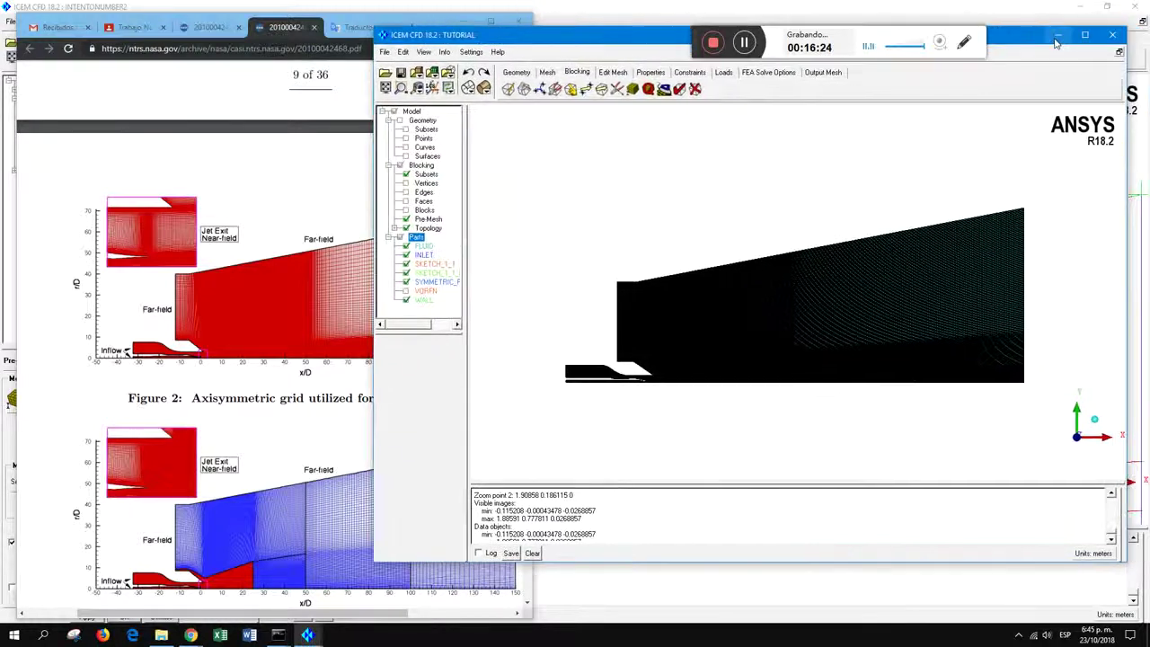
click(1087, 36)
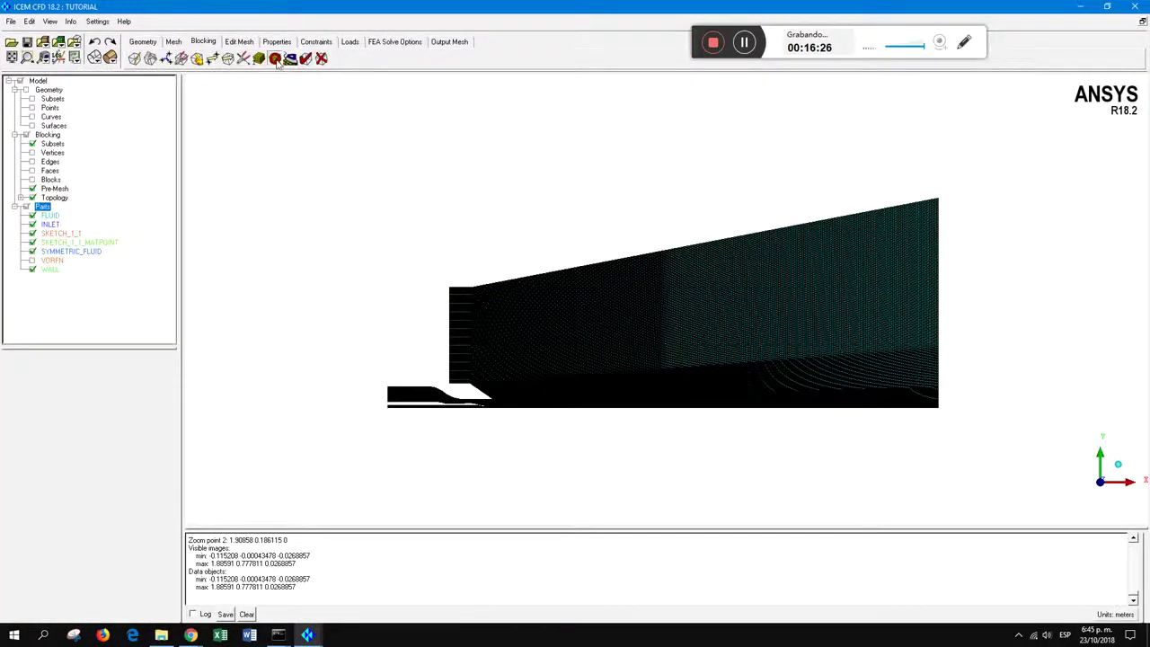
Compute the INTENTONUMBER2 project's pre-mesh quality histogram by Aspect ratio, with an X range of 1 to 20, height 20 and 20 bars
click(274, 60)
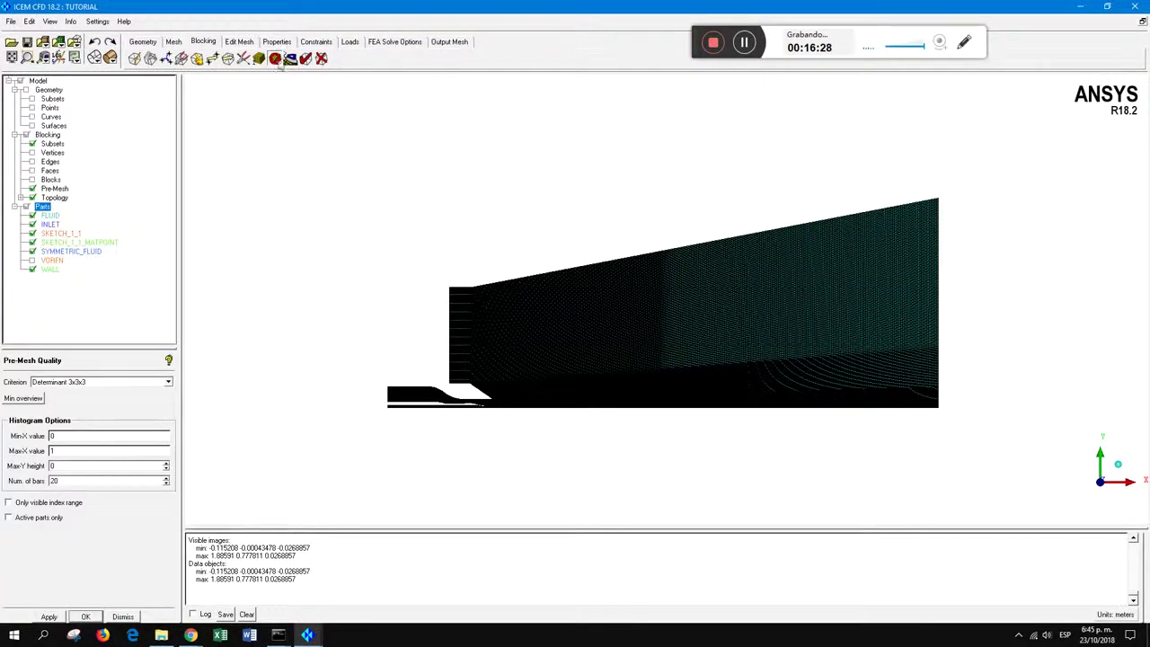
click(167, 382)
scroll(170, 452, up, 1)
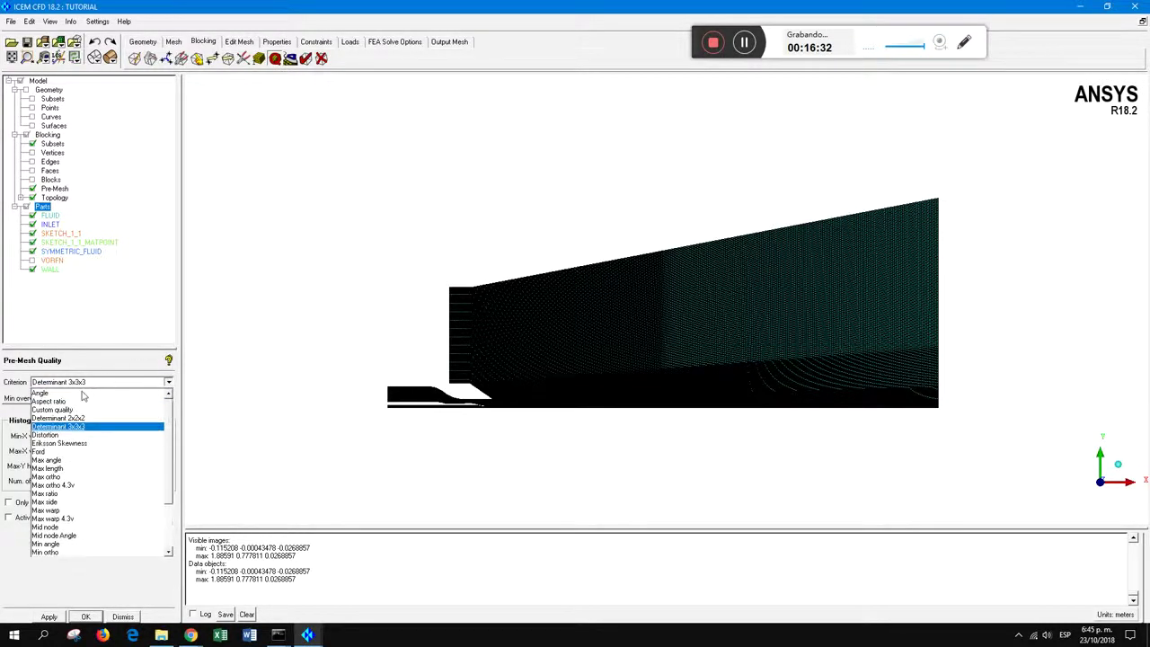
click(50, 401)
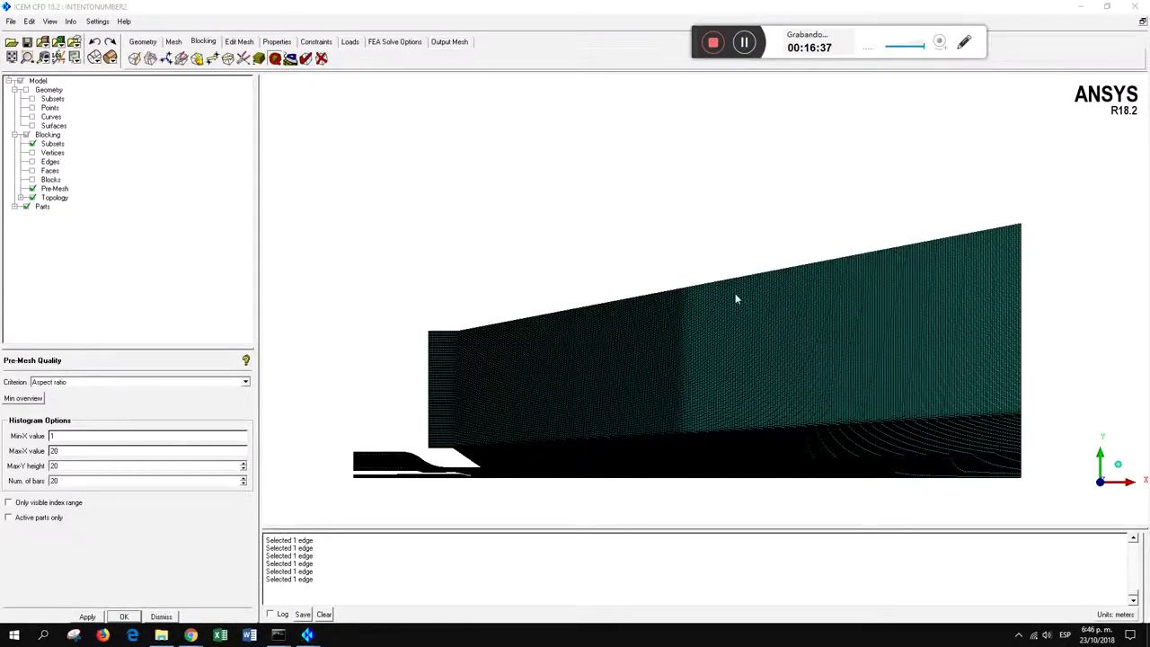
click(87, 616)
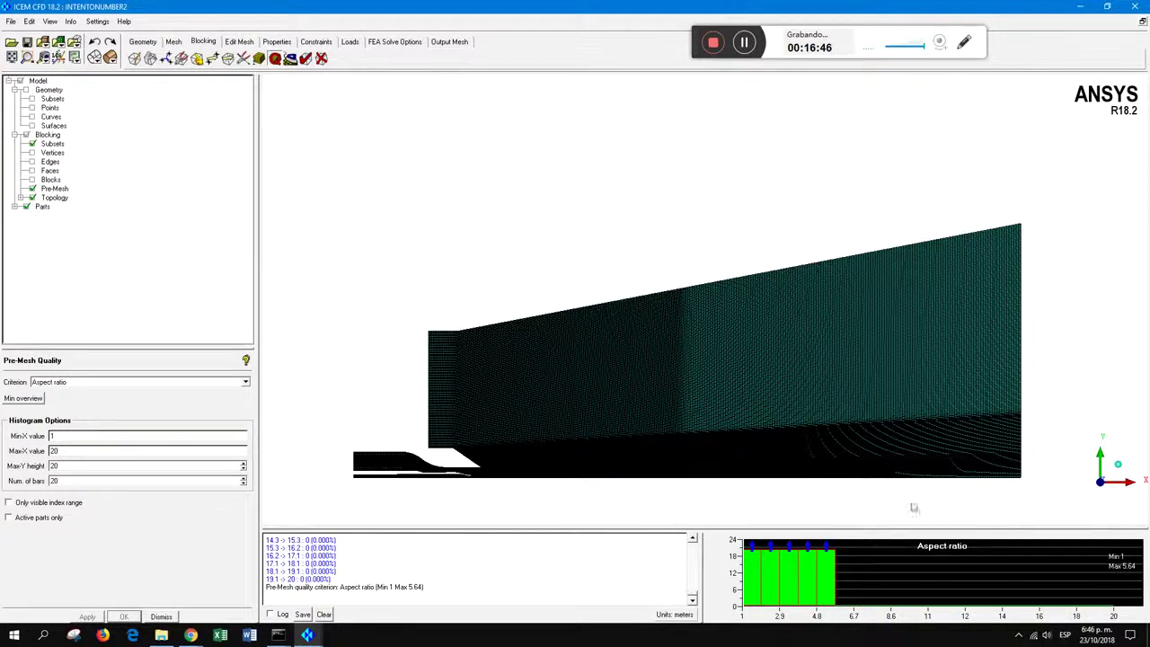
Highlight the cells of the highest aspect-ratio histogram bar and hide the pre-mesh to locate them
scroll(761, 401, up, 1)
middle_drag(798, 374, 805, 338)
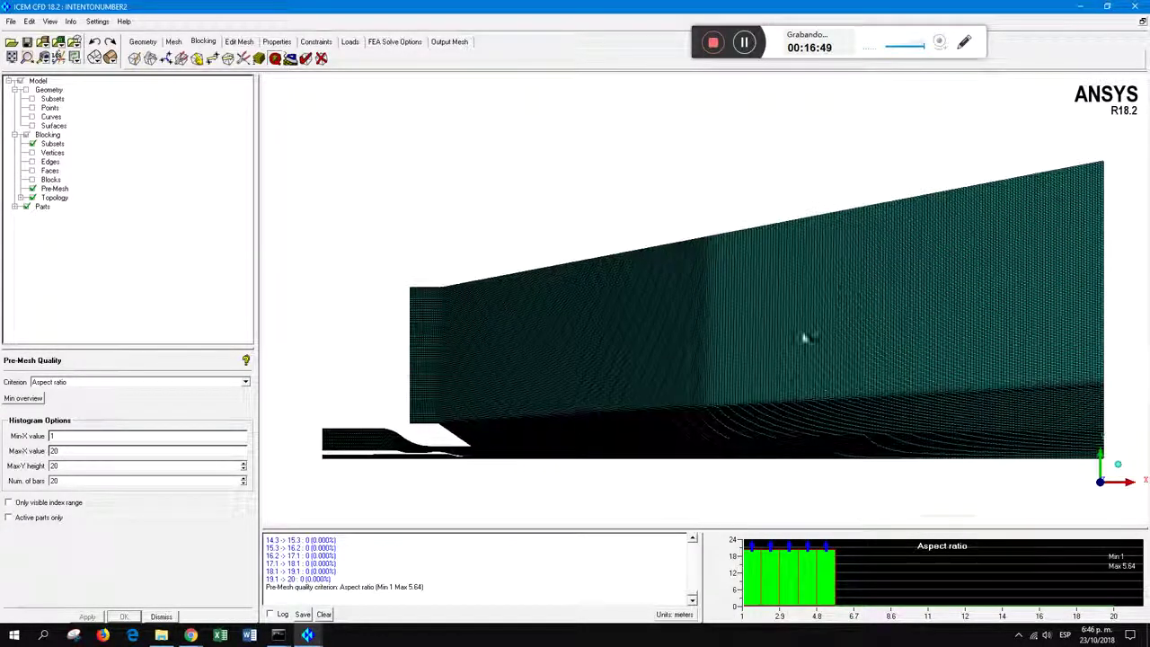
click(826, 576)
click(32, 189)
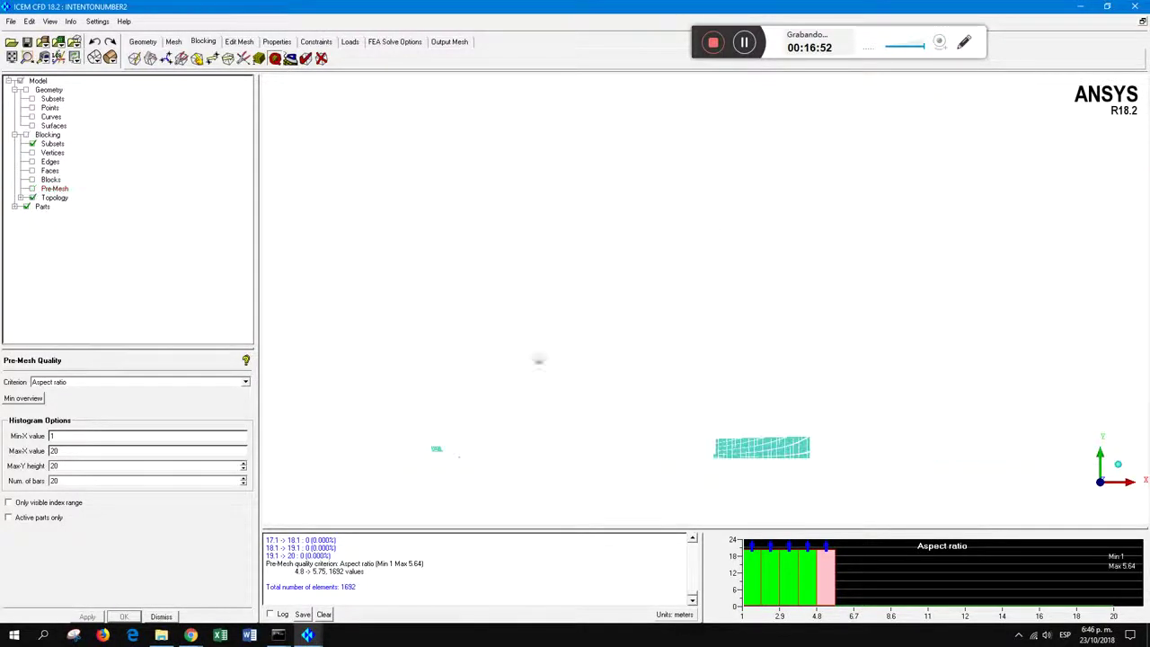
Show the geometry curves and blocking edges around the highlighted aspect-ratio cells to locate them in the domain
scroll(822, 481, down, 2)
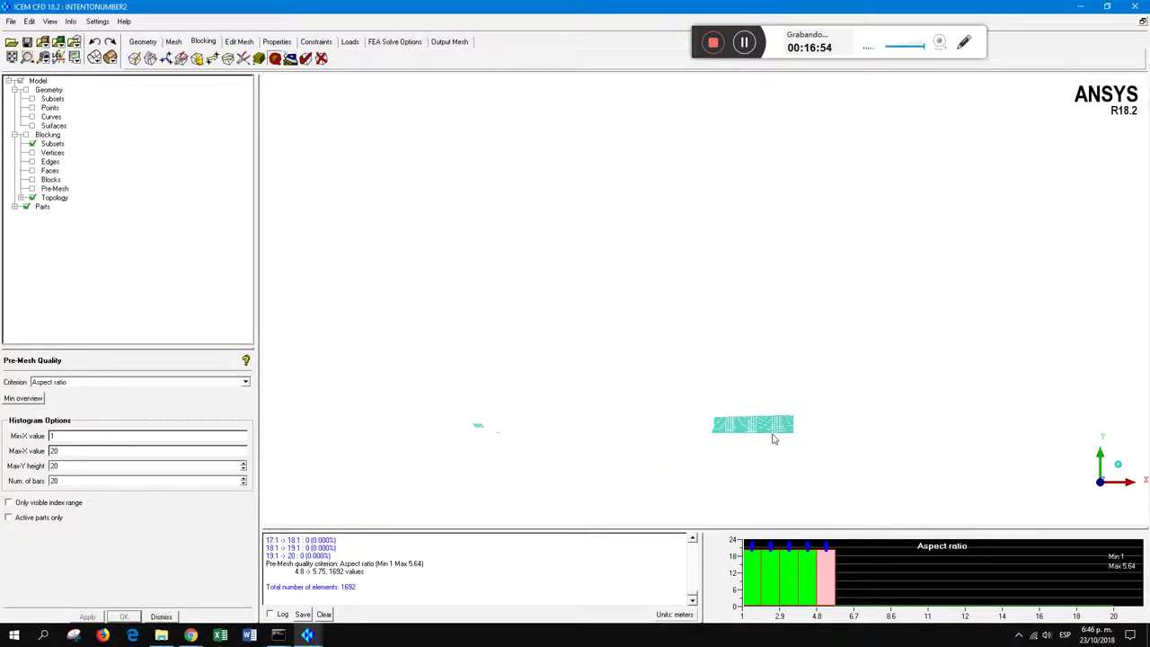
click(33, 162)
click(32, 163)
click(33, 117)
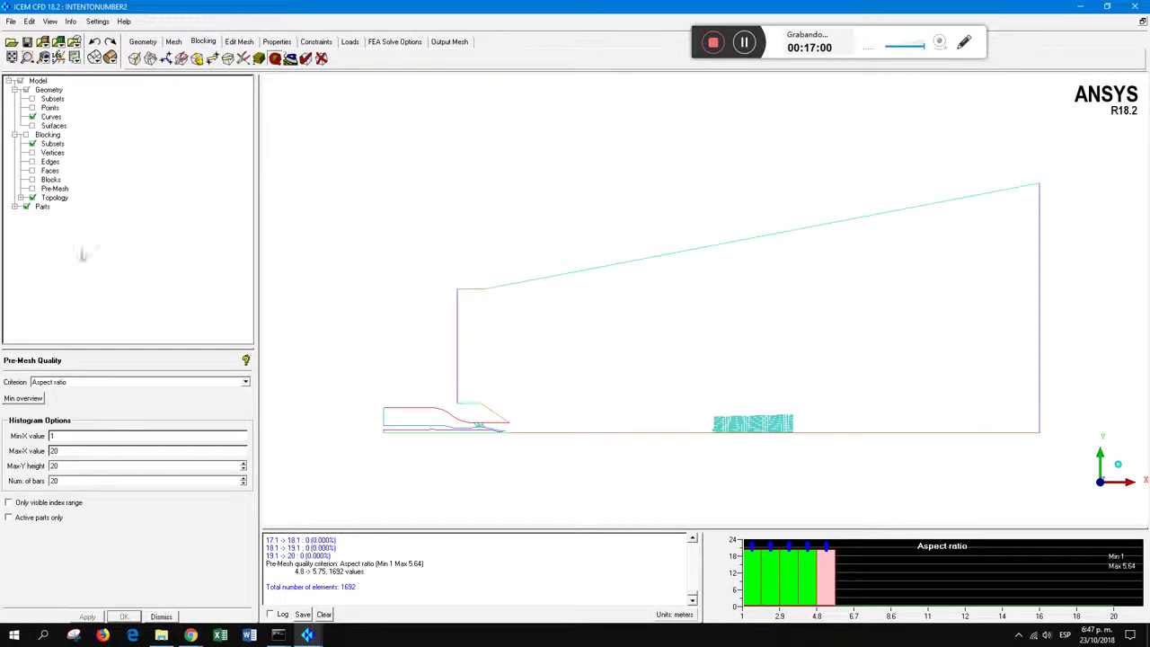
click(32, 161)
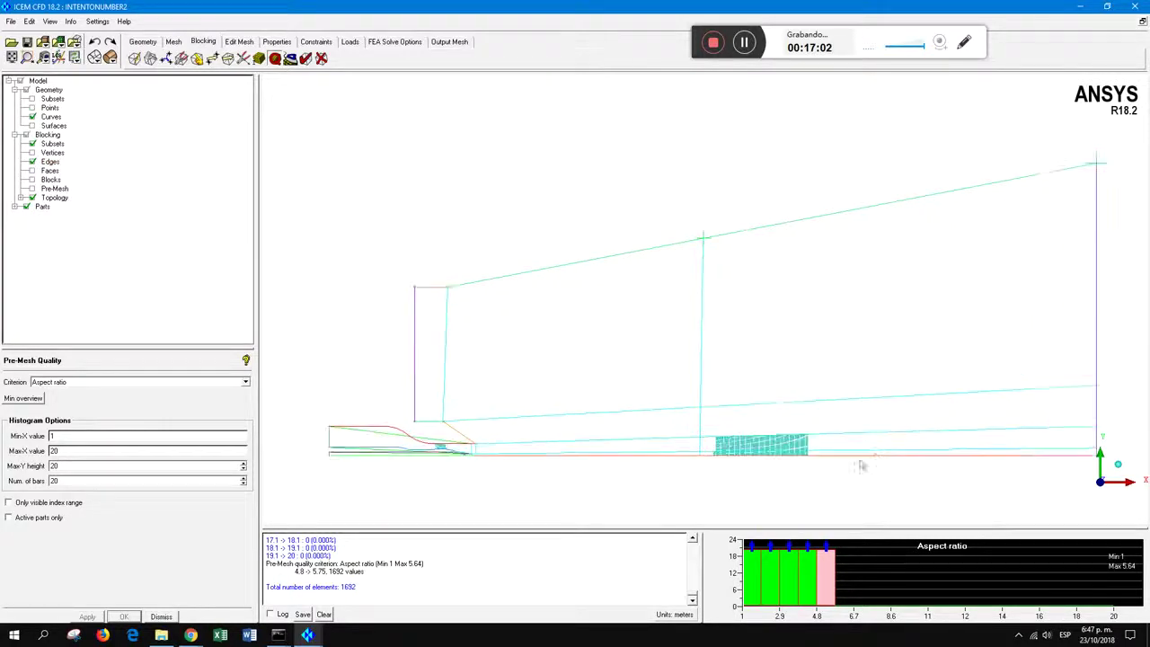
Examine where the highlighted highest aspect-ratio cells lie, along the jet axis and inside the nozzle passages
scroll(862, 464, up, 4)
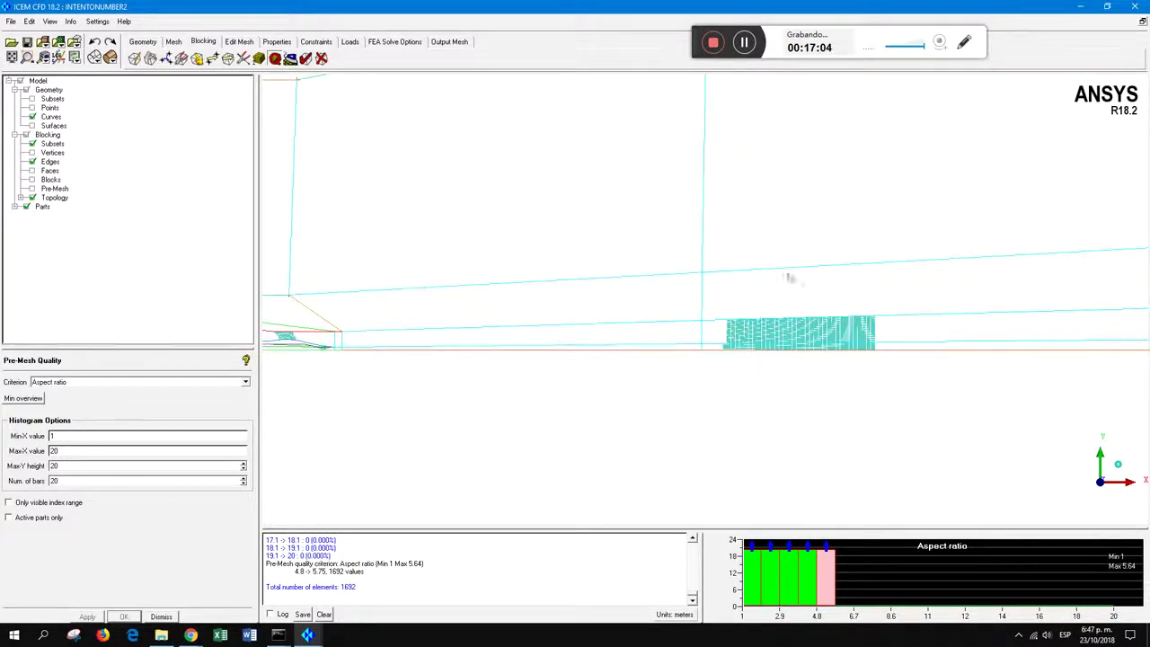
scroll(797, 325, down, 3)
middle_drag(793, 312, 796, 412)
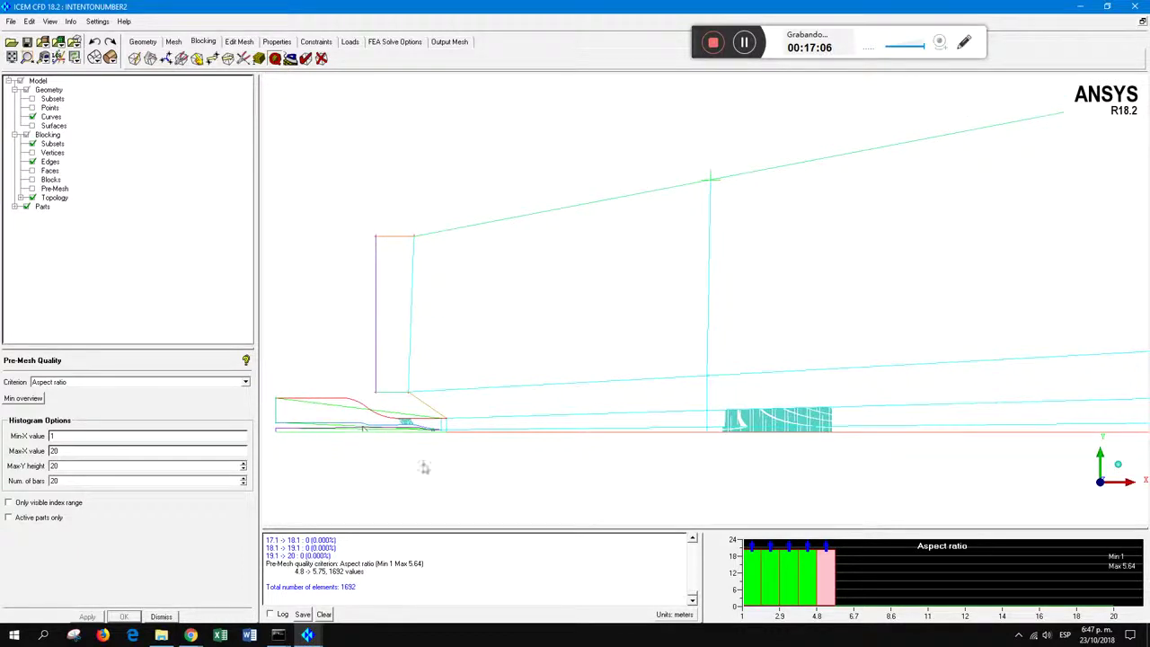
scroll(404, 410, up, 5)
scroll(611, 410, up, 4)
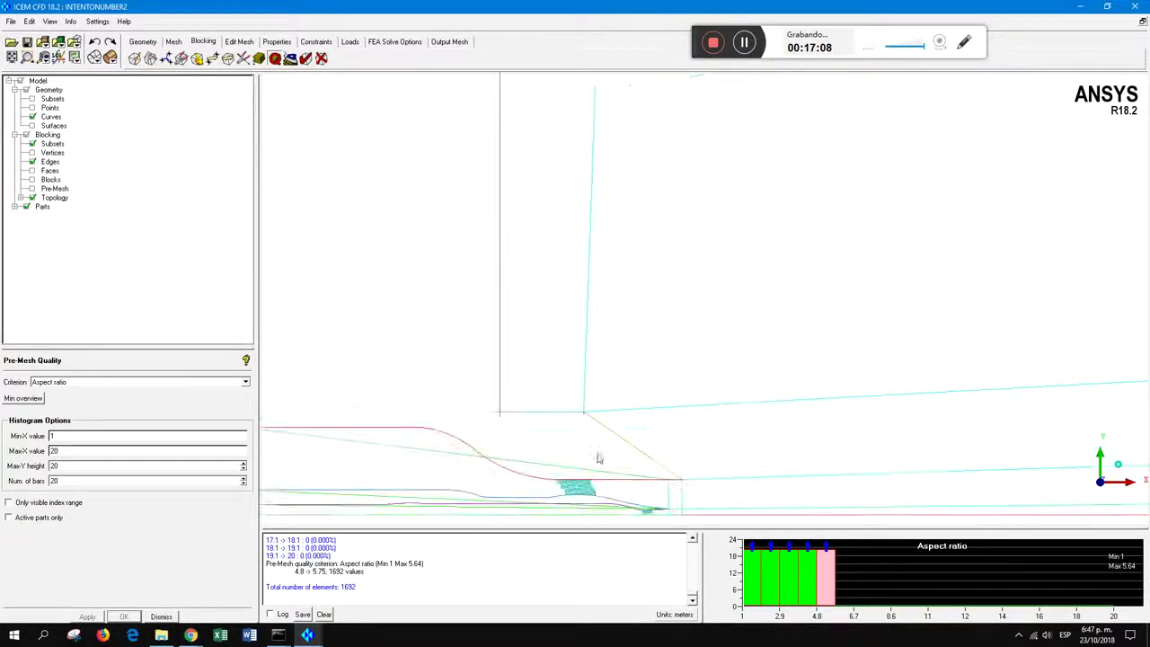
middle_drag(552, 410, 543, 310)
scroll(543, 312, up, 3)
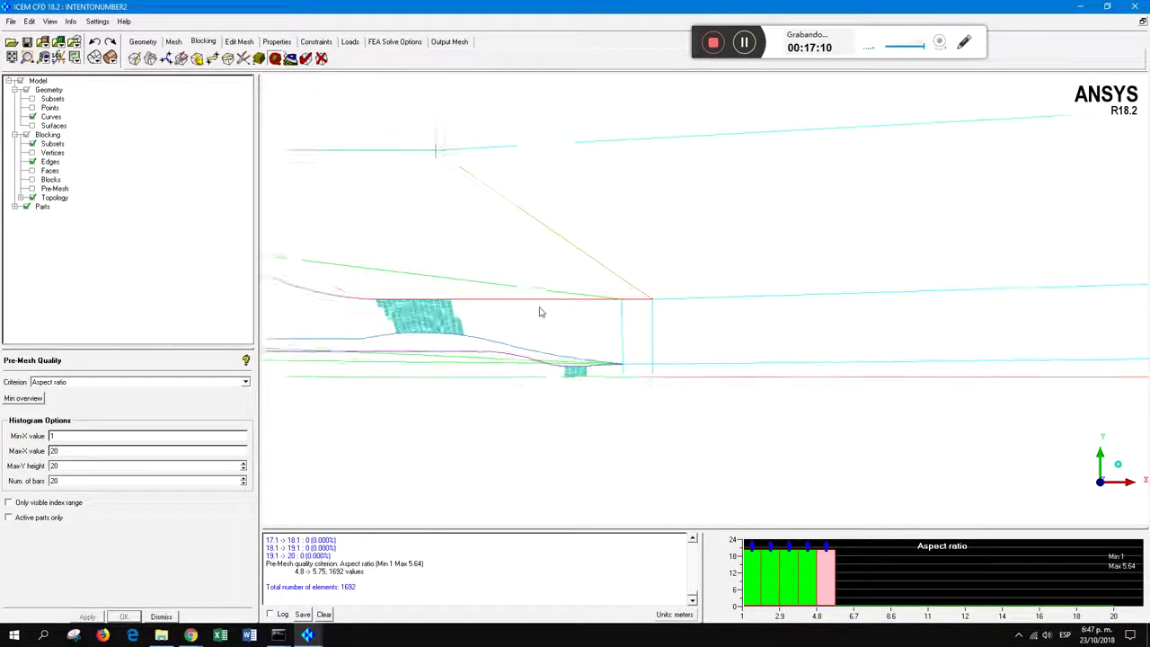
scroll(702, 408, down, 5)
scroll(702, 407, down, 6)
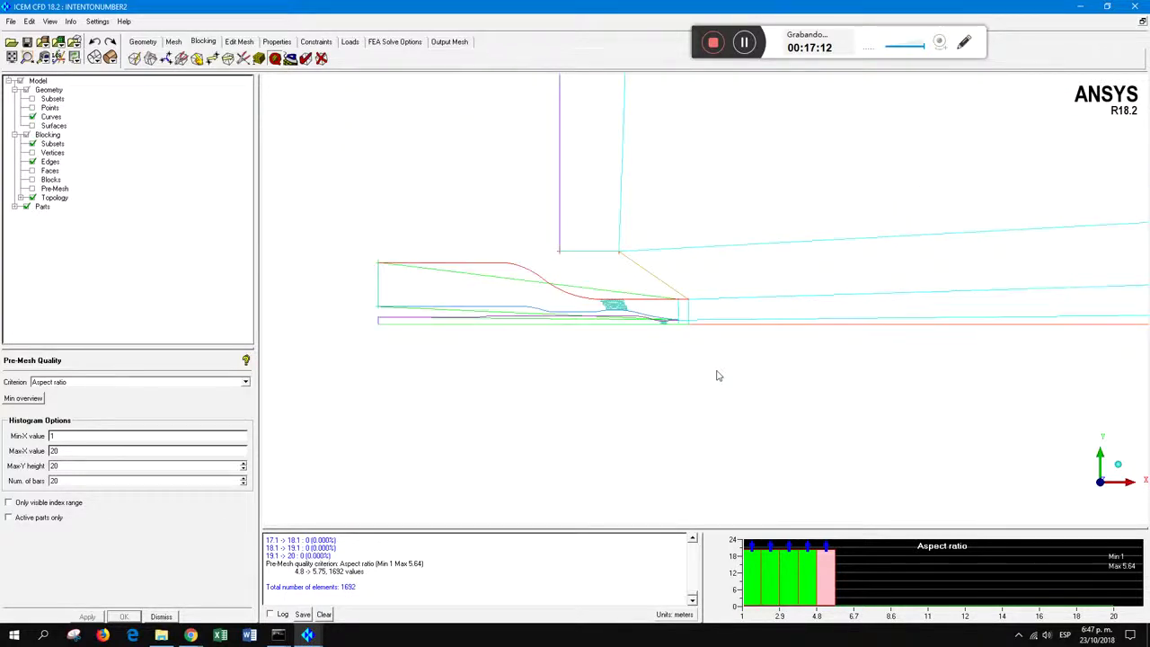
scroll(694, 414, down, 6)
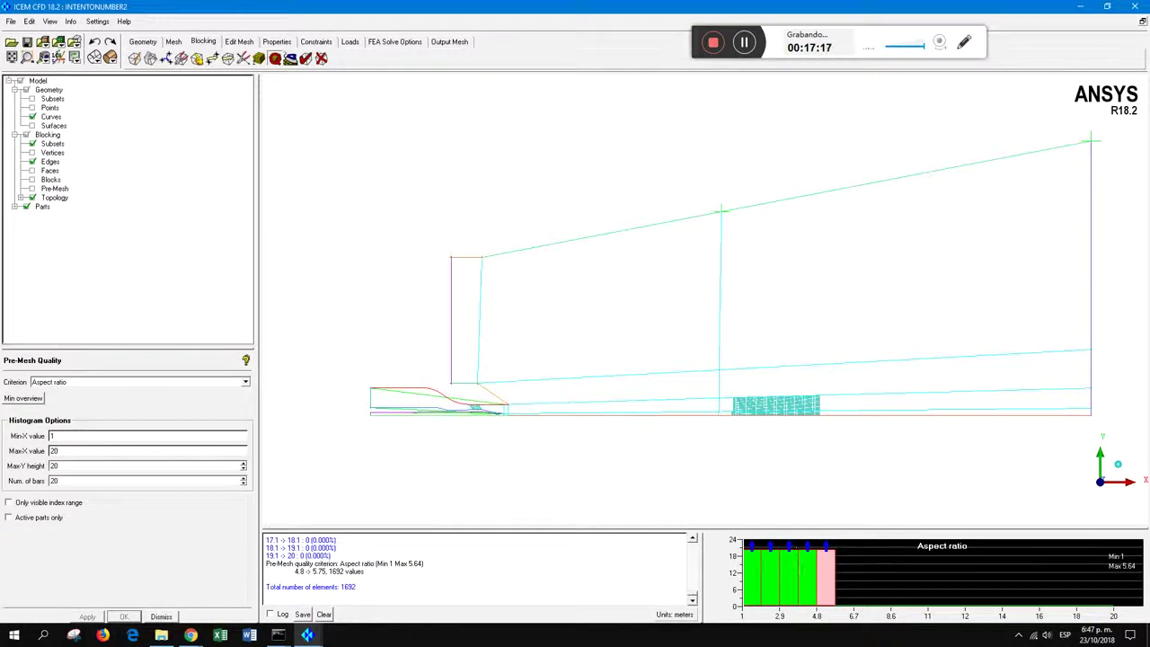
Highlight the cells of the four remaining green bars in the Aspect ratio histogram, down to the lowest one
click(807, 588)
click(789, 585)
click(769, 585)
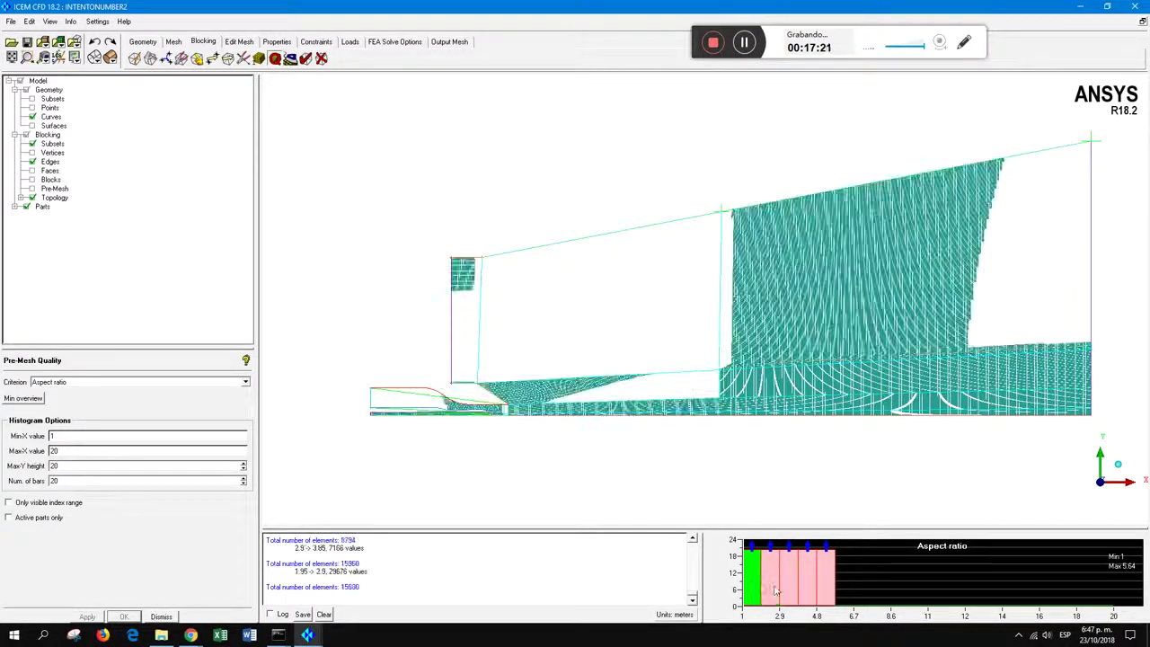
click(752, 584)
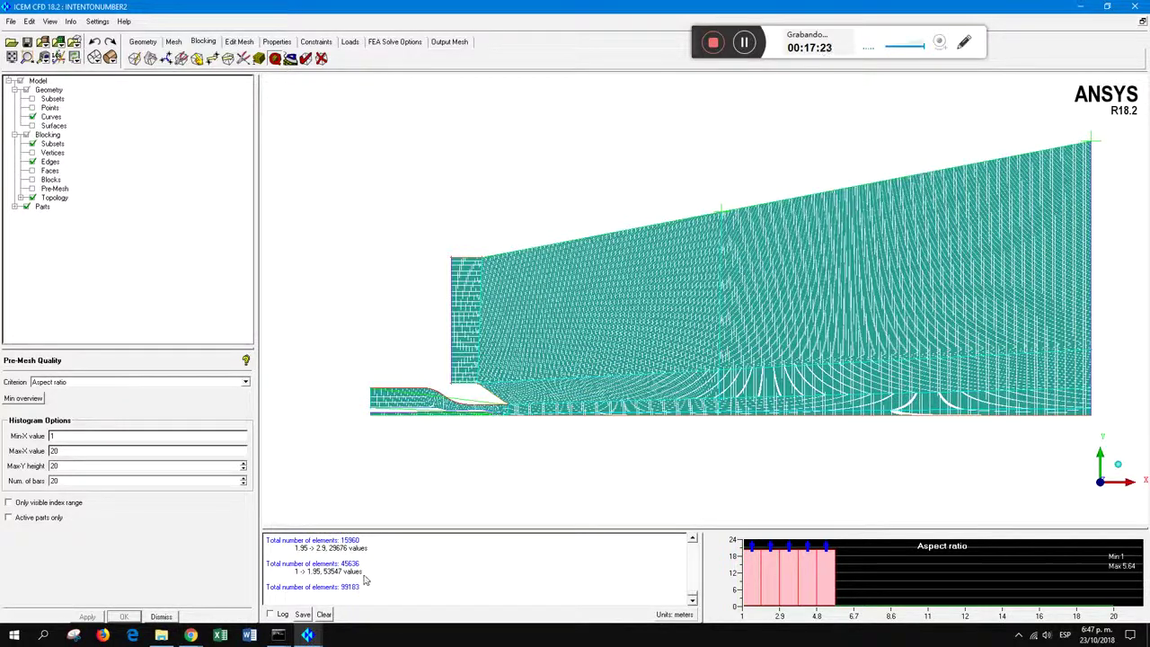
Compute the pre-mesh quality histogram by Eriksson Skewness, with an X range of 0 to 1, height 20 and 20 bars
click(246, 380)
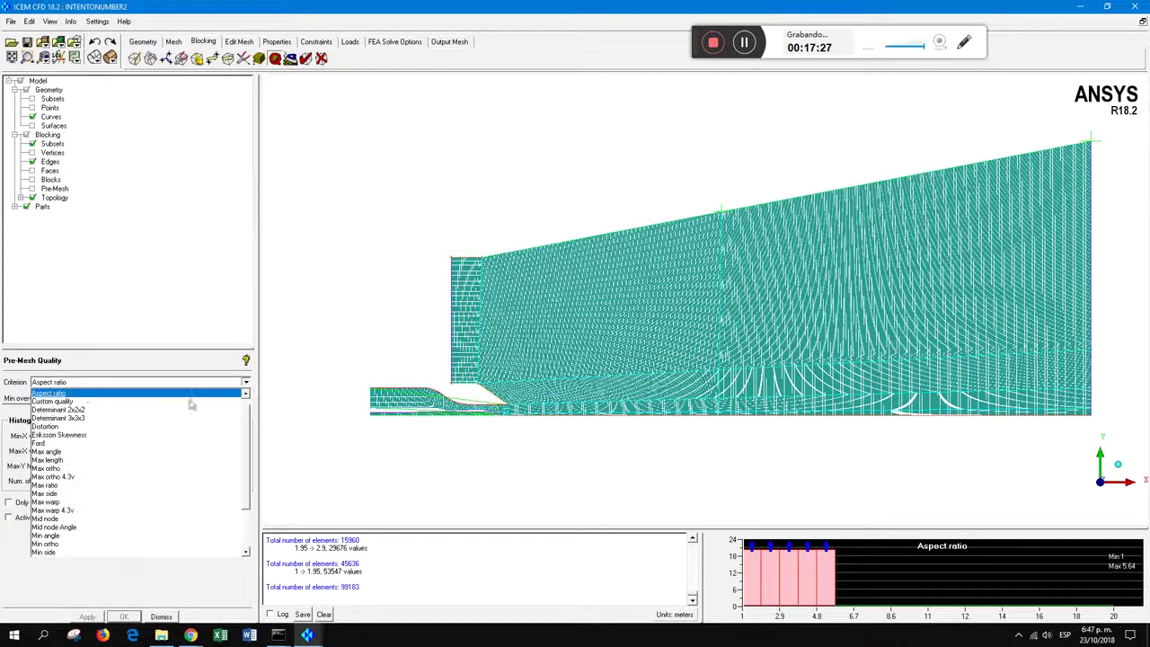
click(56, 434)
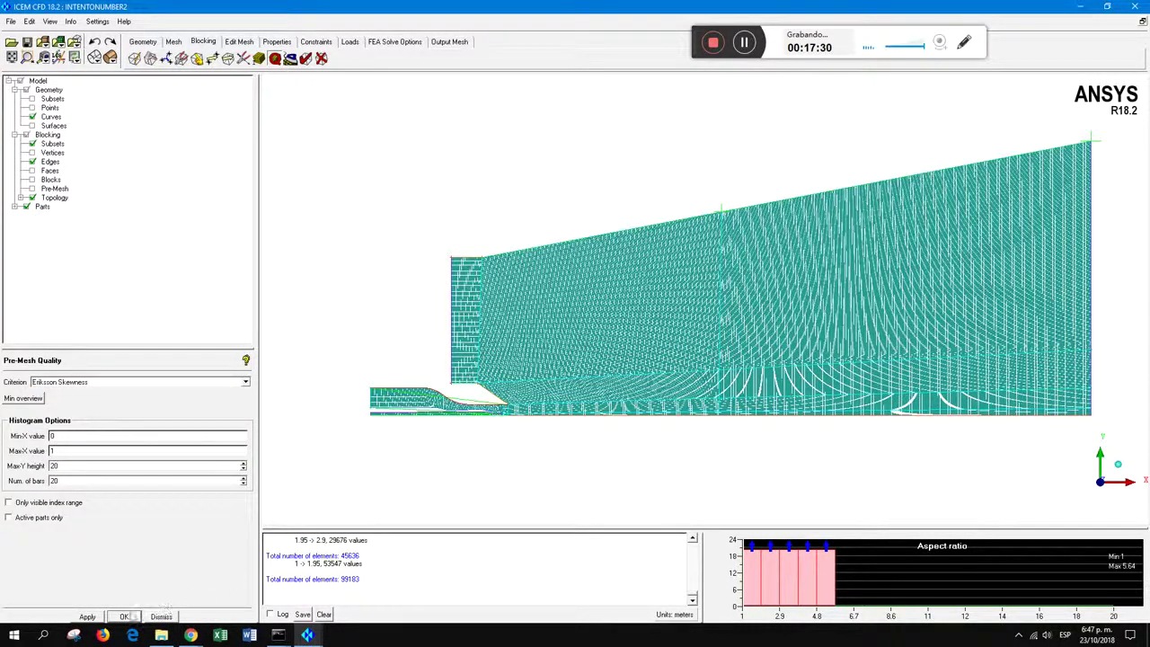
click(87, 617)
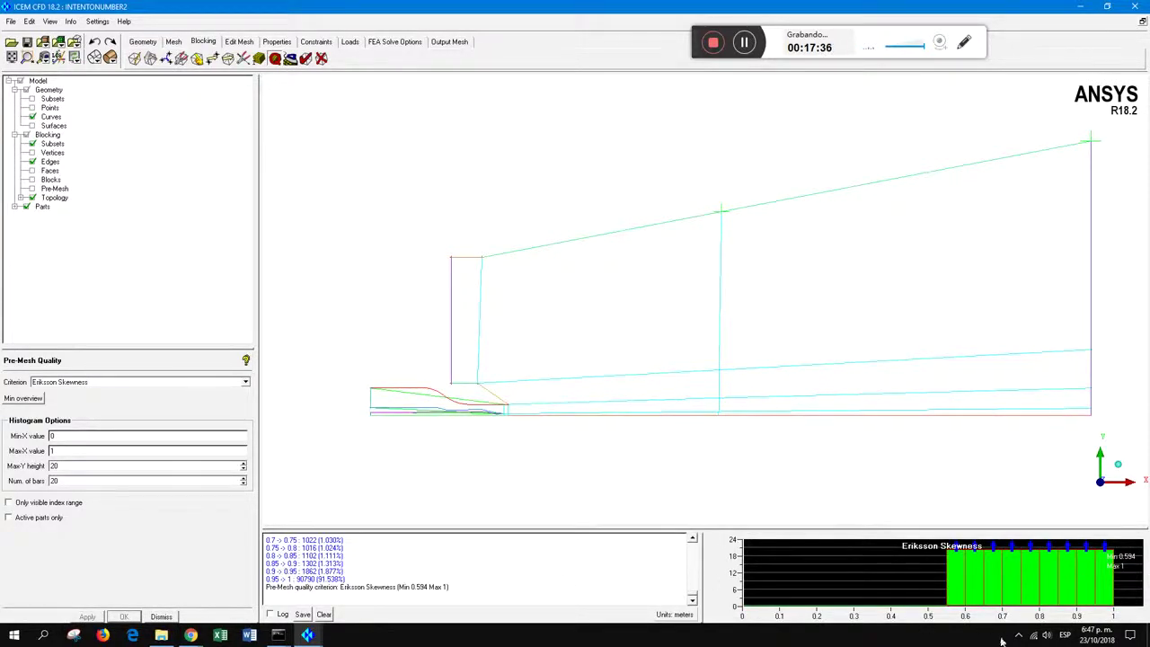
Compute the pre-mesh histogram by the Quality criterion with an X range of 0 to 1, and display the pre-mesh without block edges
click(245, 382)
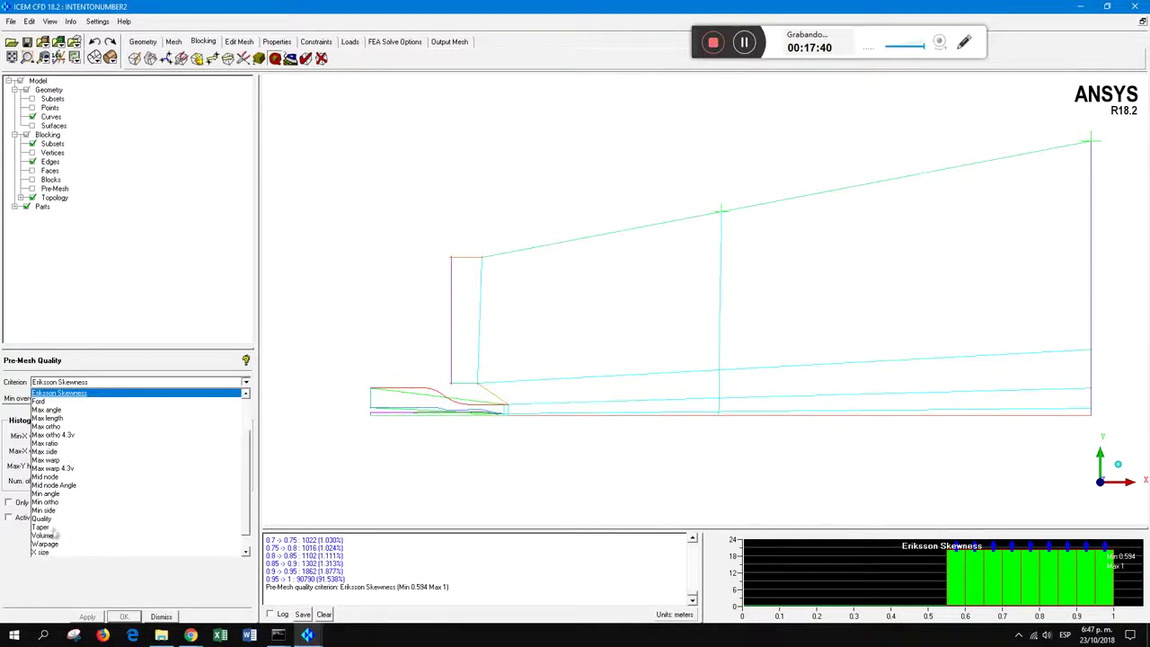
click(43, 519)
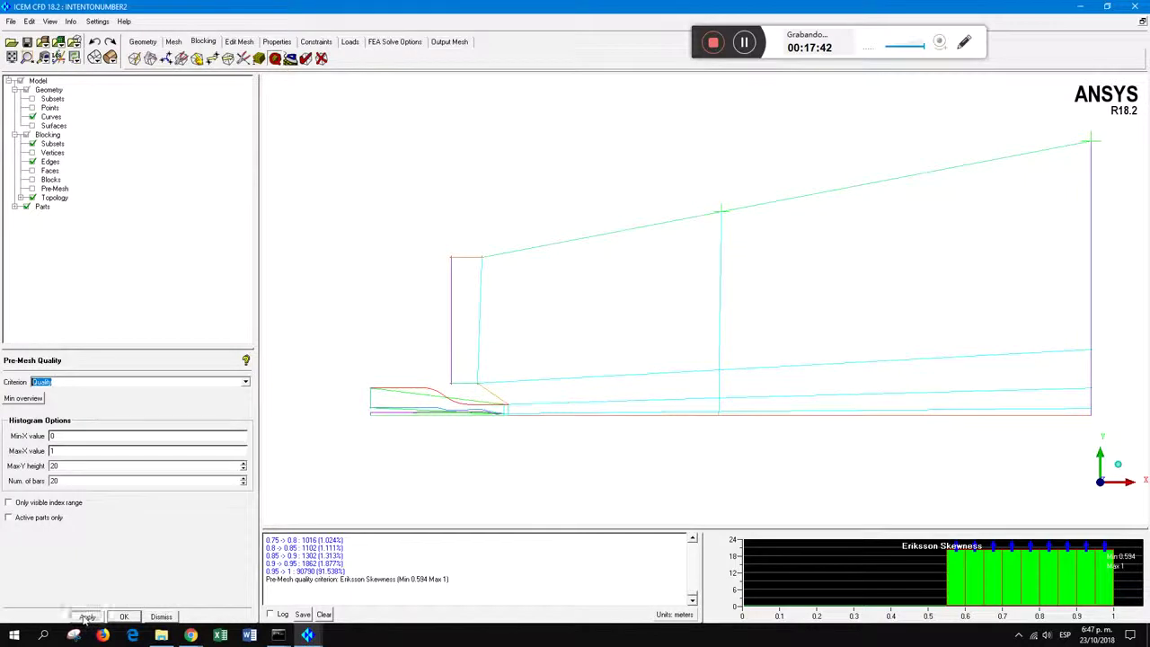
click(779, 584)
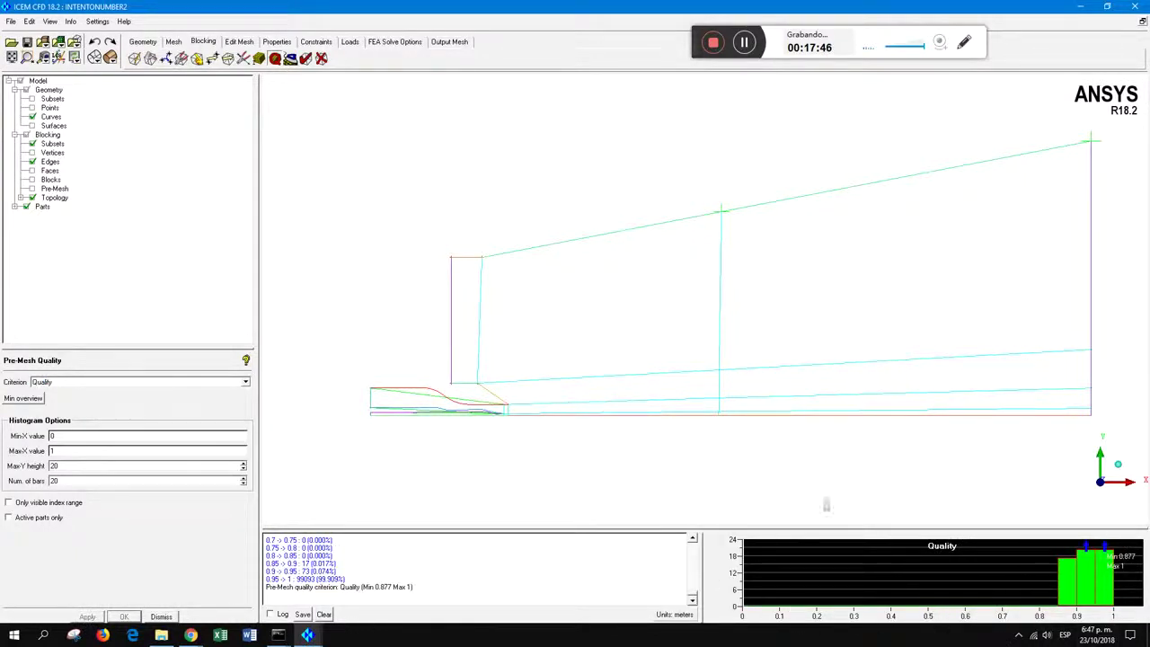
click(32, 189)
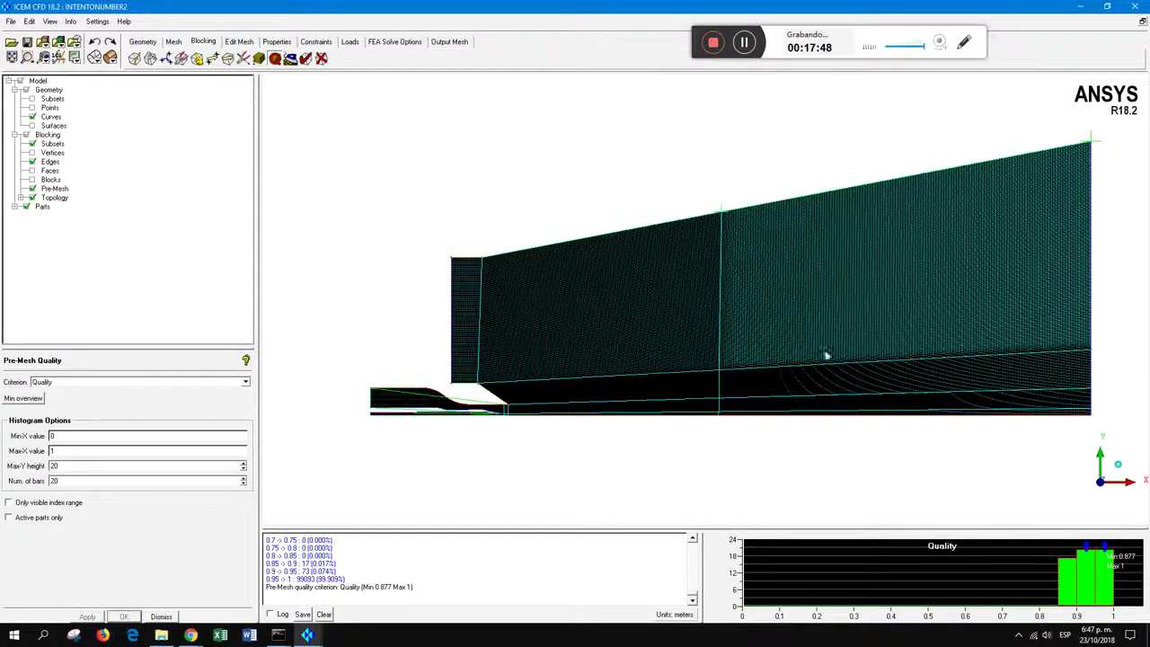
click(33, 161)
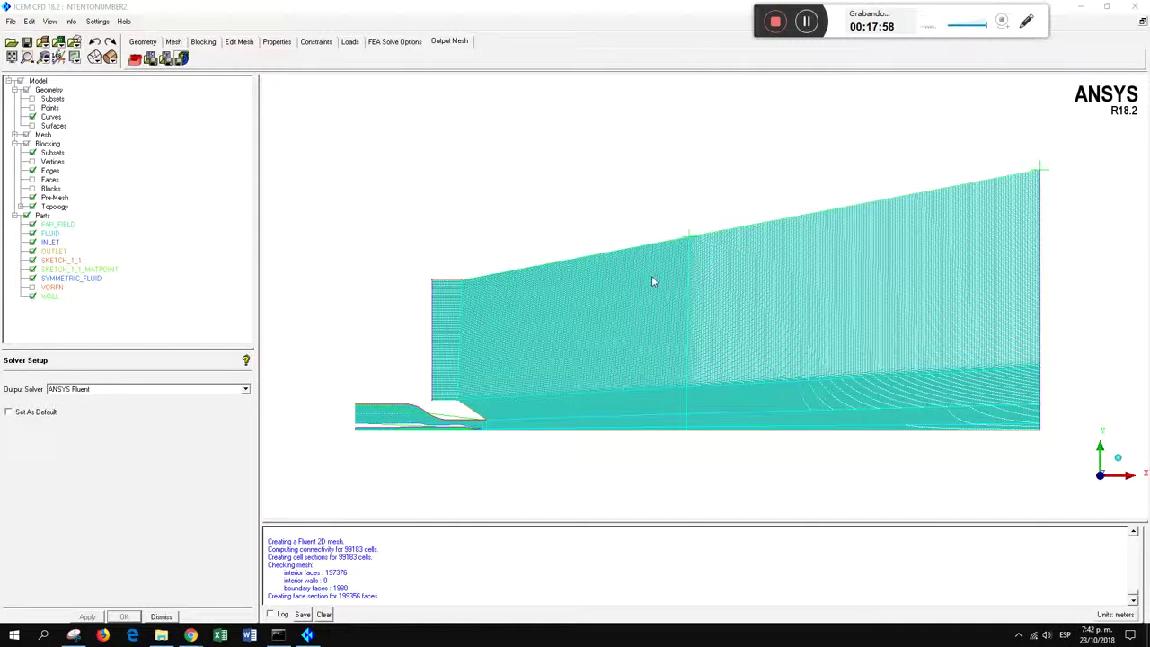
Convert the pre-mesh to an unstructured mesh, replacing the existing mesh, and toggle the mesh display off and on to check it
right_click(52, 201)
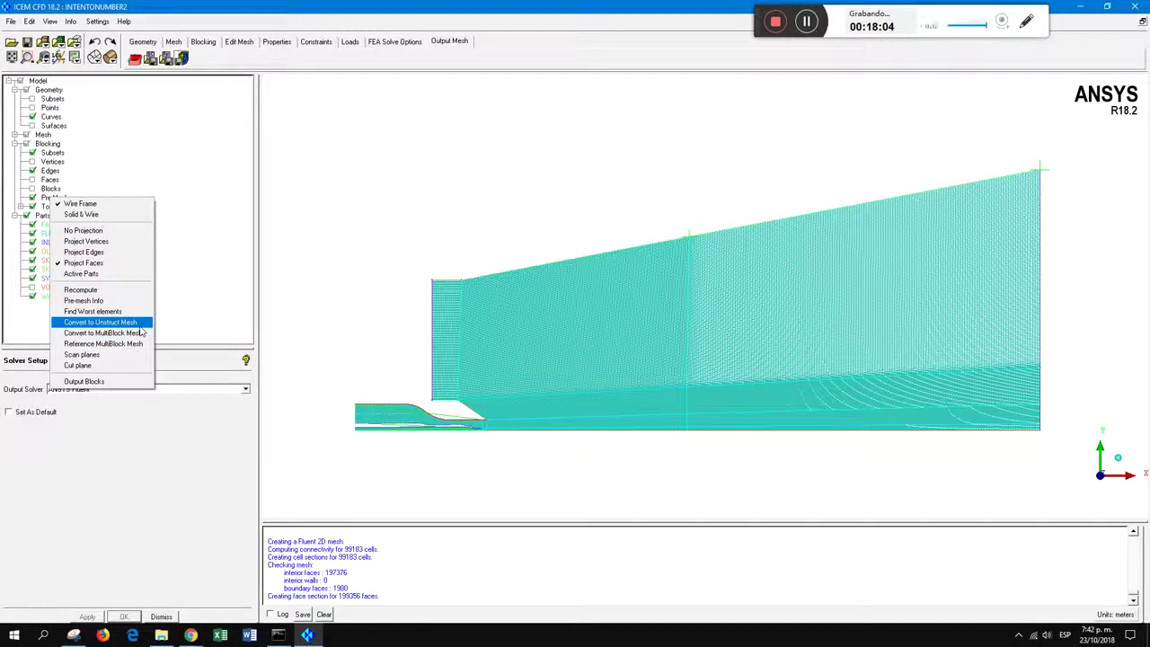
click(139, 326)
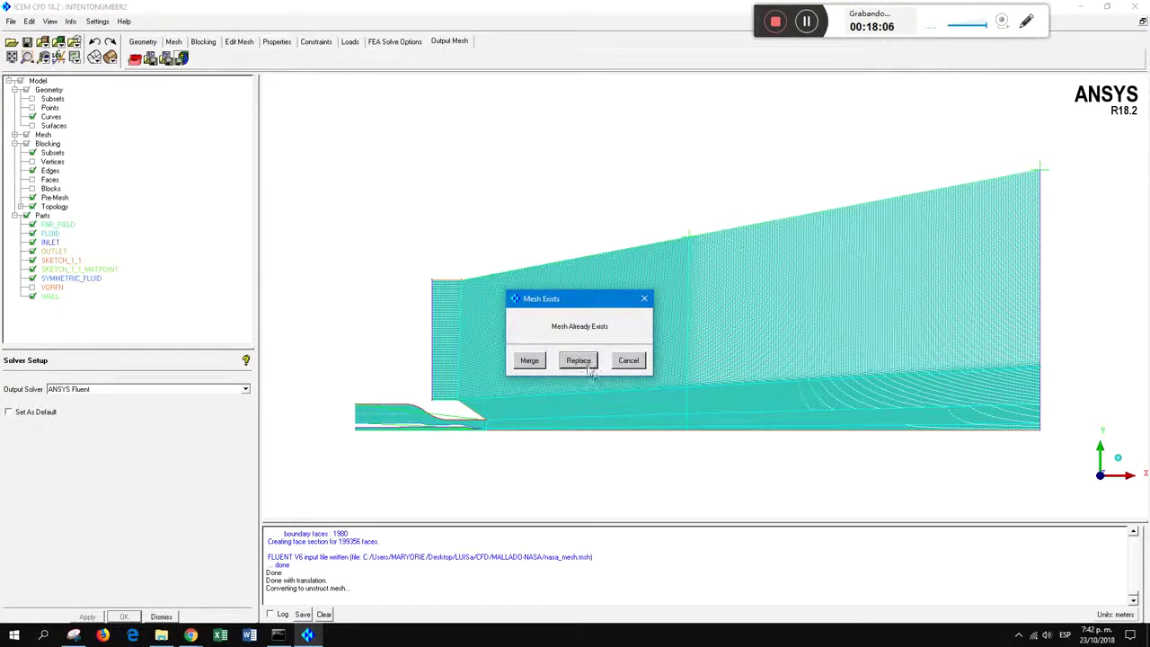
click(580, 361)
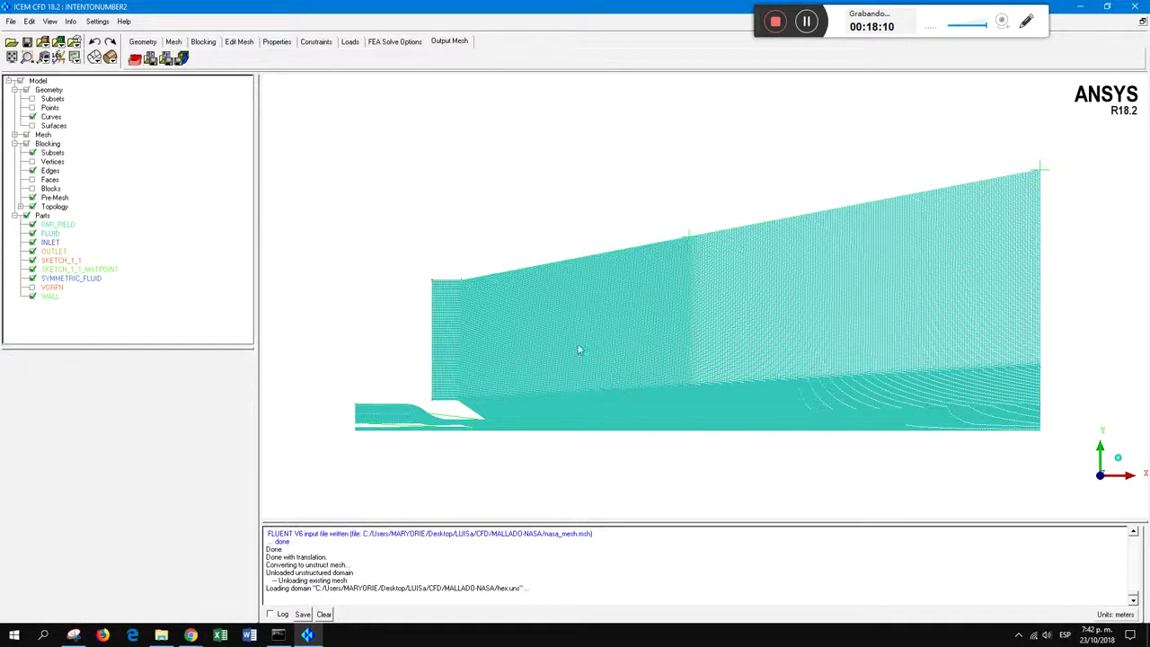
middle_drag(580, 326, 612, 316)
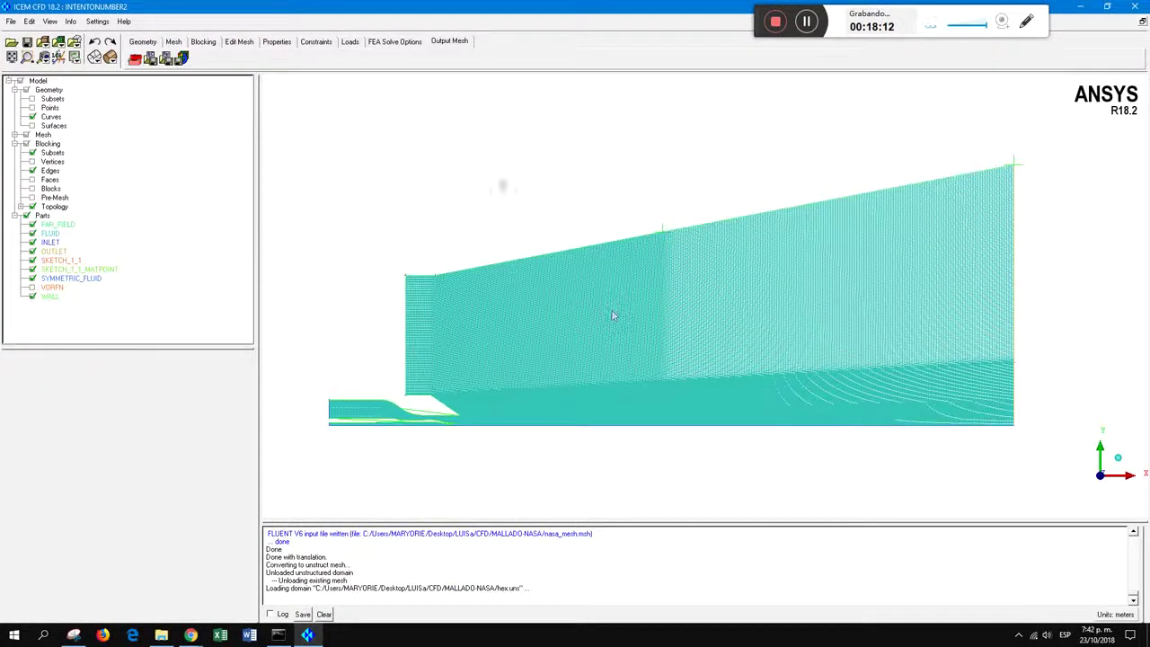
click(26, 134)
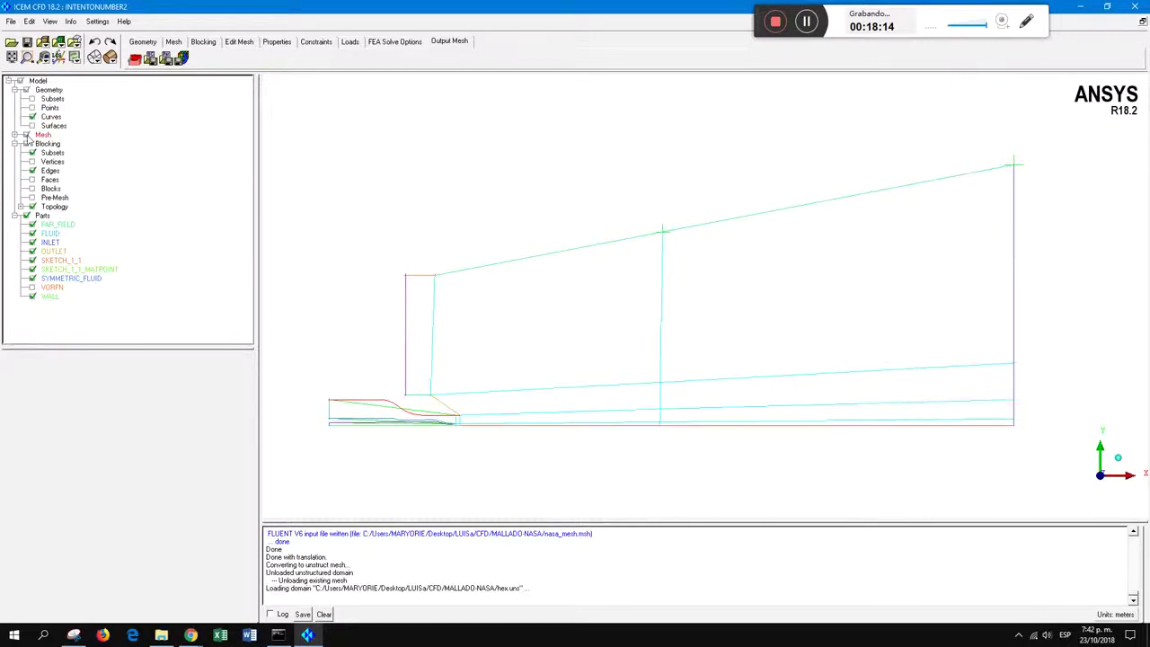
click(26, 134)
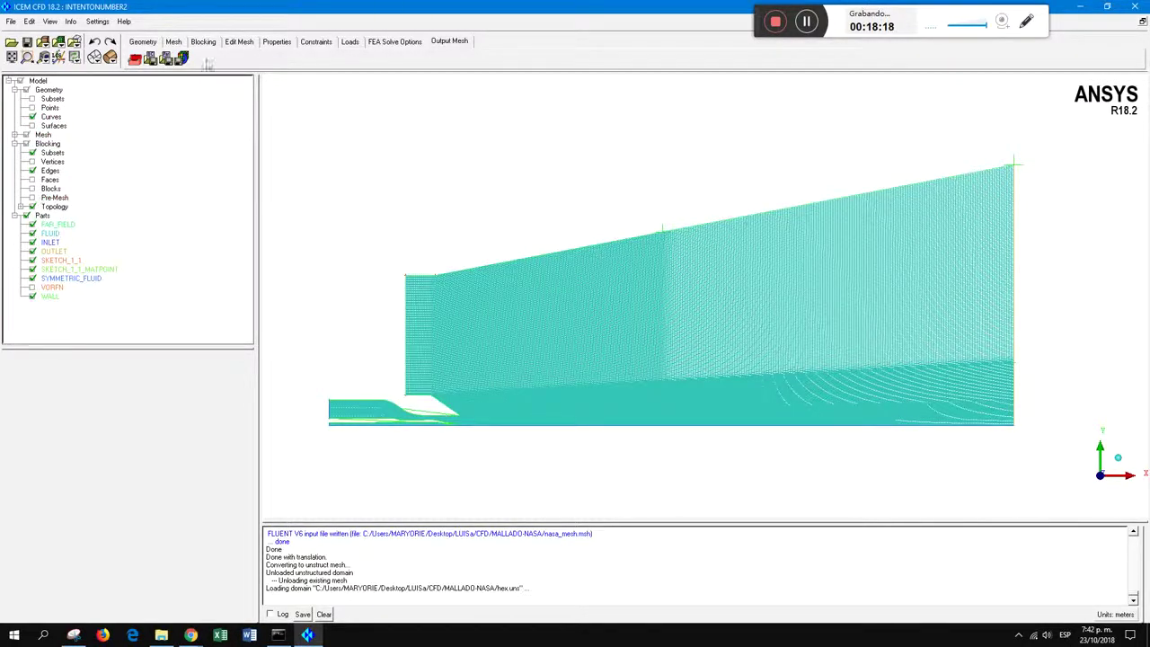
Apply ANSYS Fluent as the output solver and begin writing the solver input, saving the project and opening the INTENTONUMBER2 mesh file
click(133, 59)
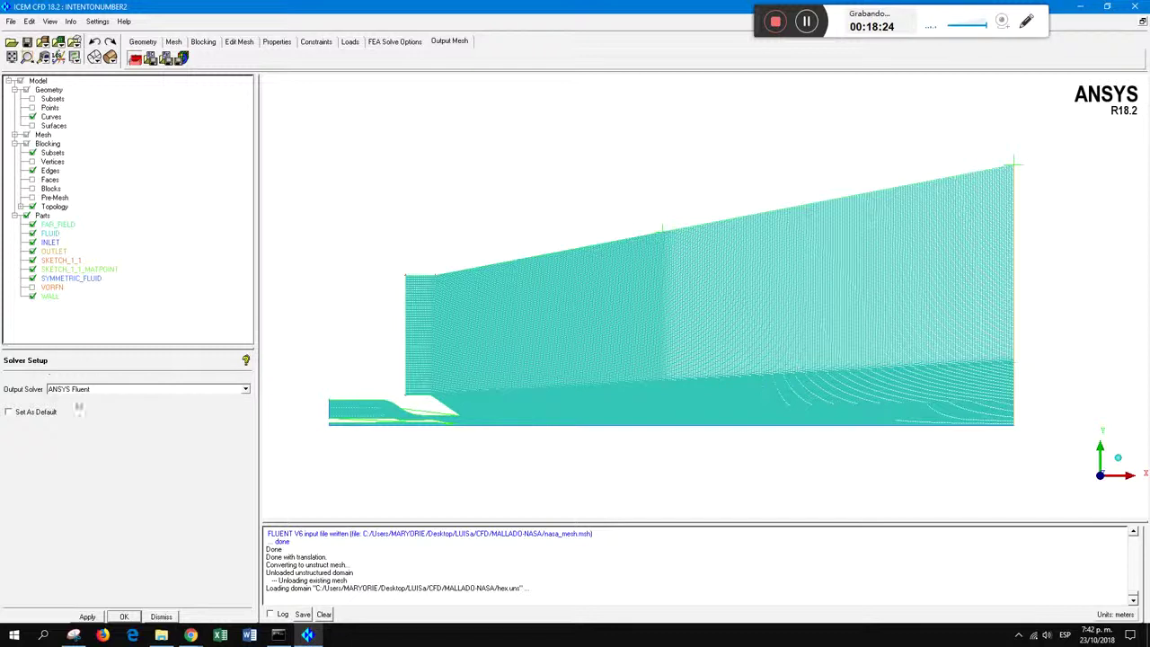
click(87, 617)
click(180, 59)
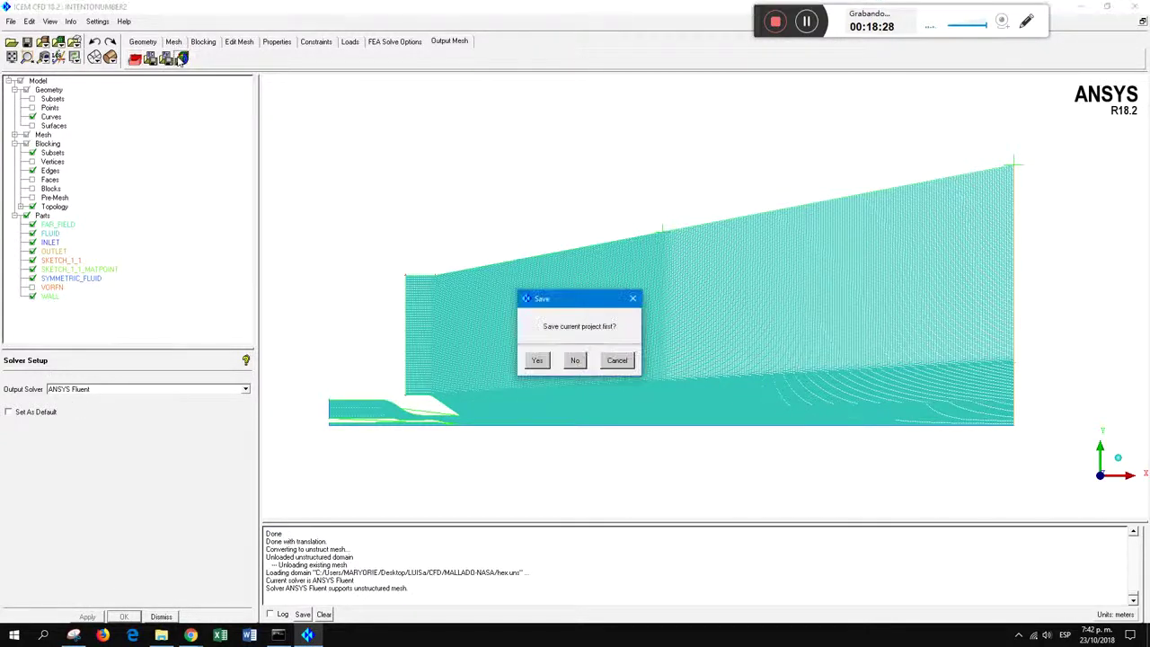
click(537, 359)
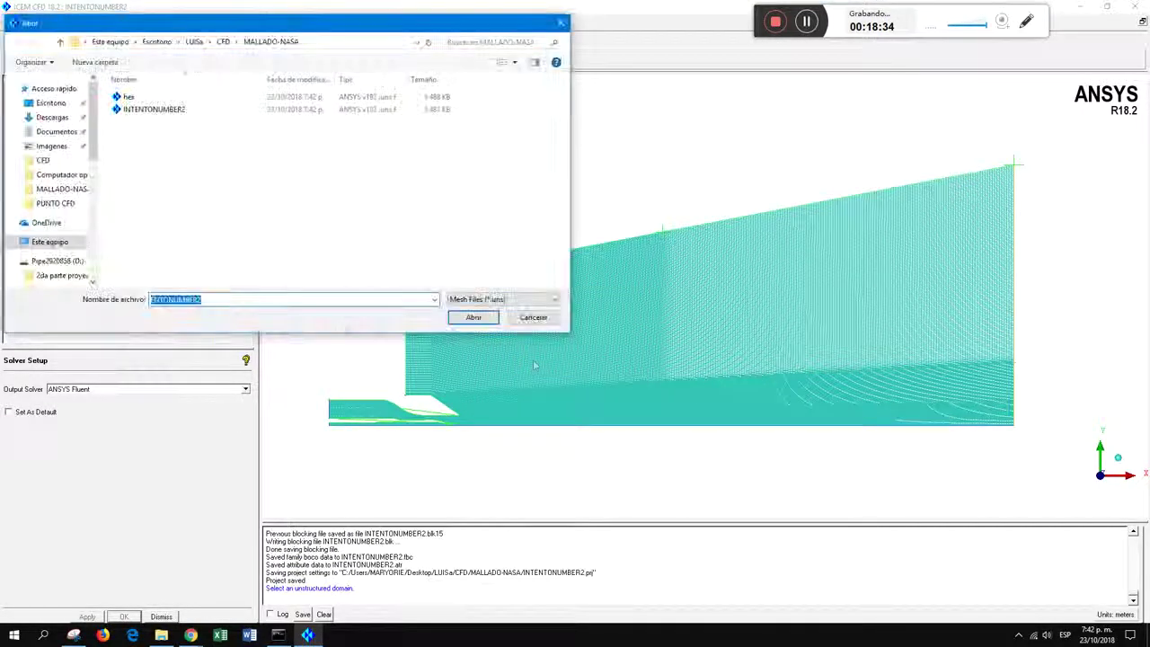
click(490, 320)
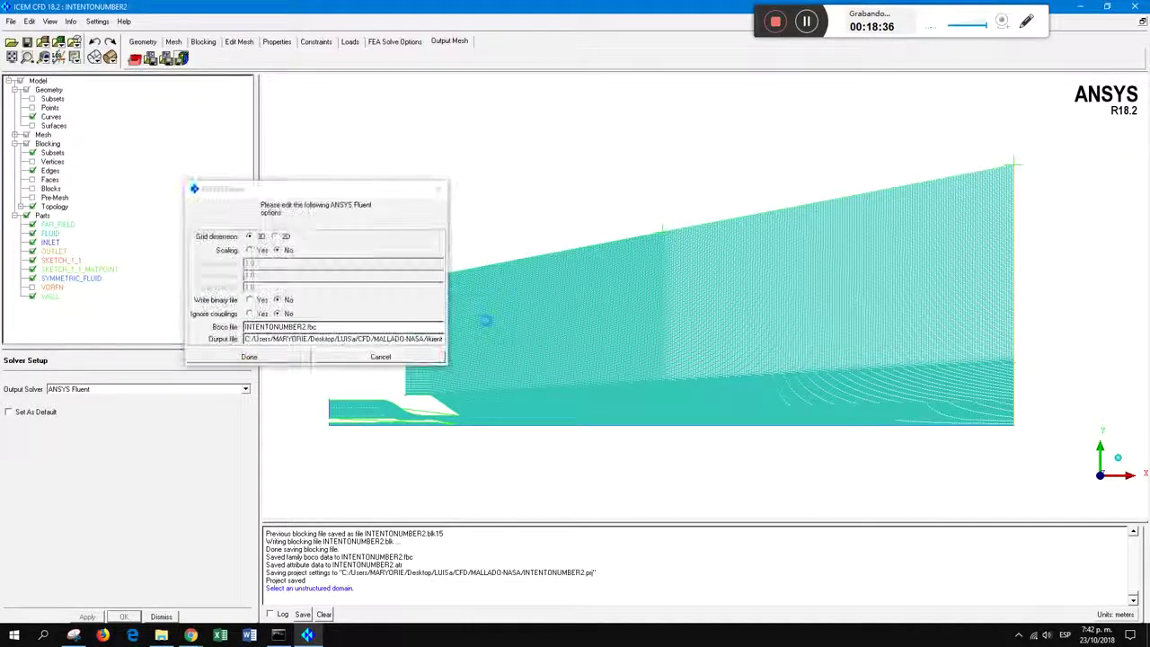
Export the Fluent mesh with 2D grid dimension, no scaling and output file nasa_mesh in the MALLADO-NASA folder, overwriting the existing file
click(275, 236)
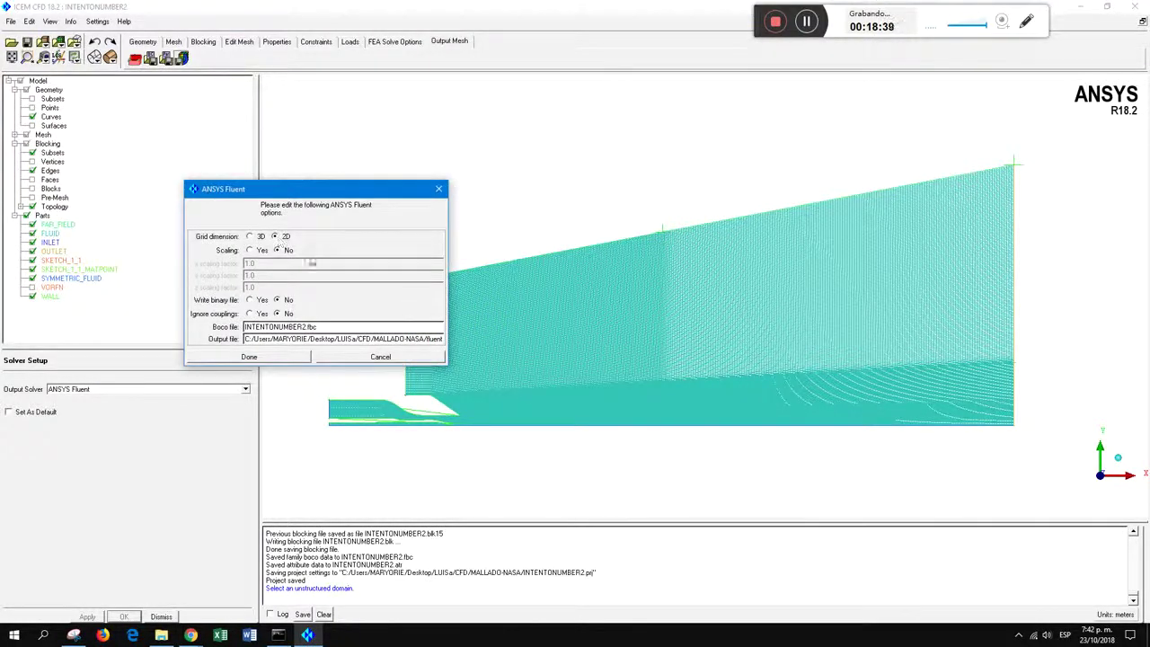
drag(450, 298, 564, 300)
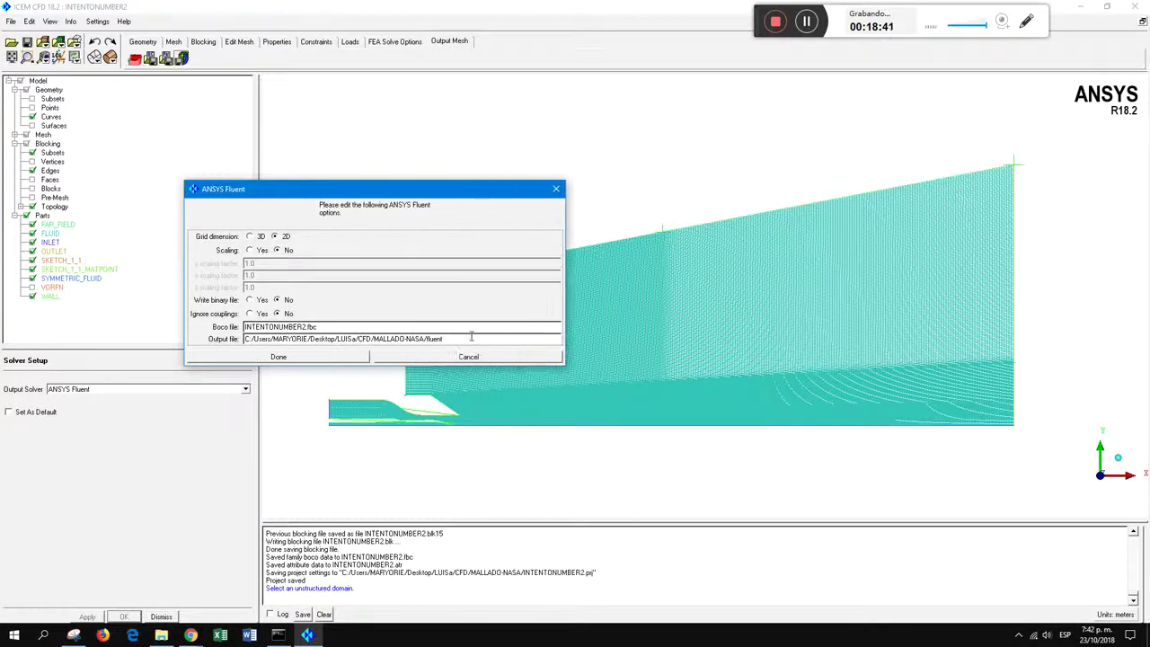
key(BackSpace)
key(BackSpace)
key(BackSpace)
key(BackSpace)
key(BackSpace)
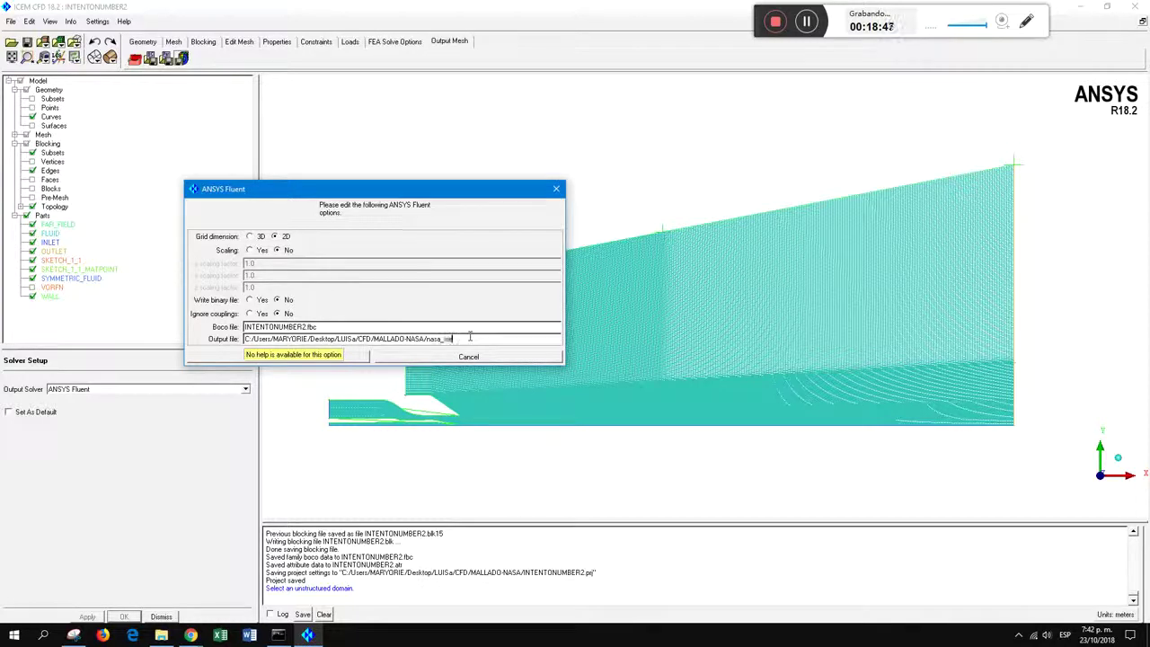
click(295, 357)
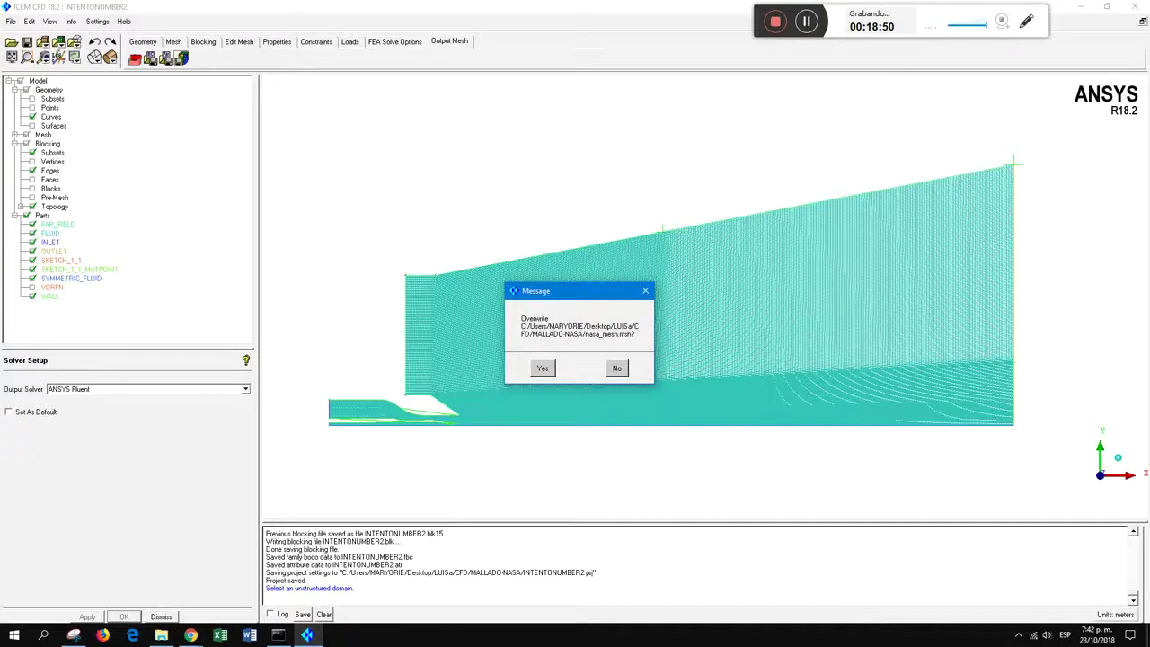
click(543, 368)
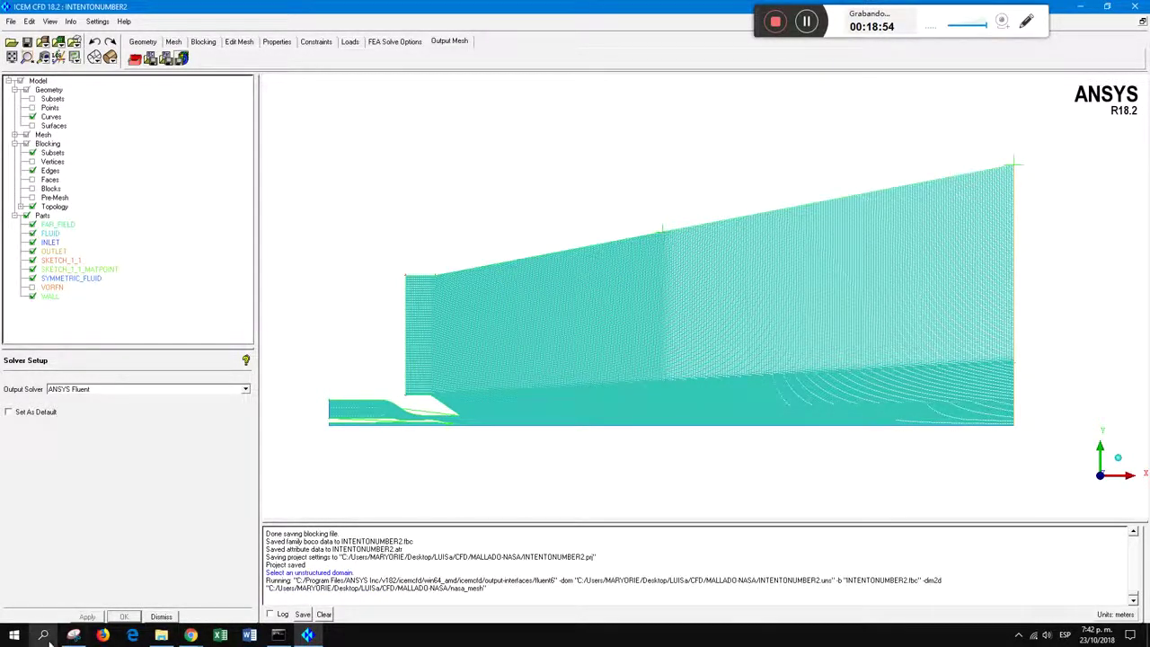
Search Windows for "fluent" and open the Fluent Launcher
click(45, 636)
text(fluent)
click(121, 307)
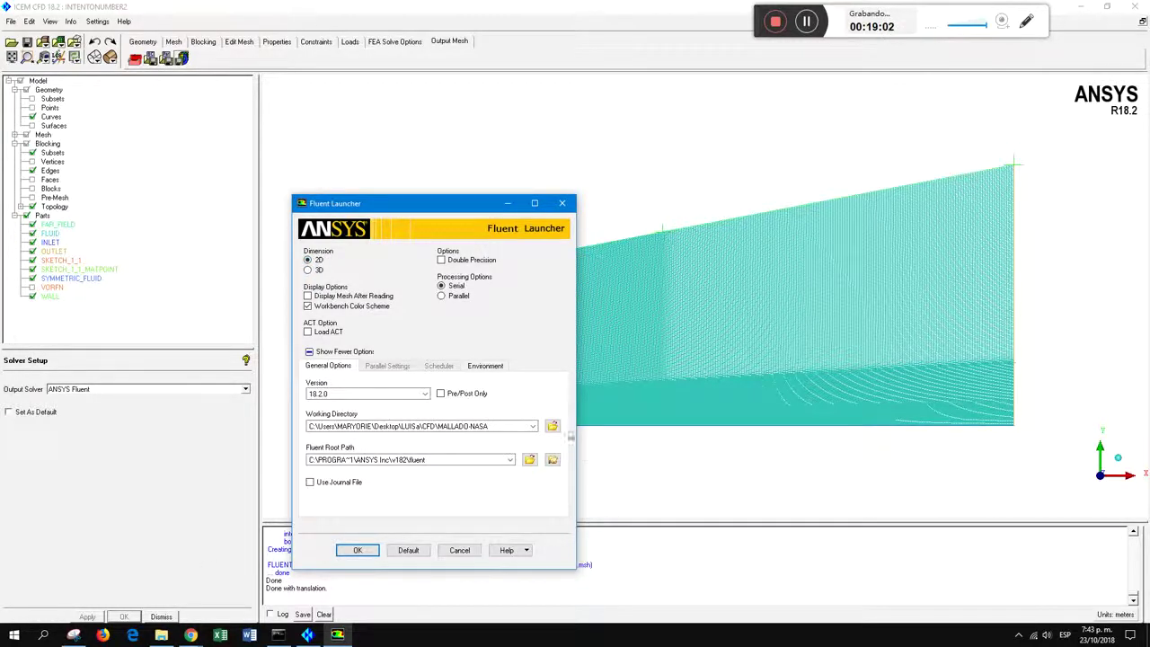
Choose the MALLADO-NASA folder as the working directory and start Fluent in 2D serial mode
click(551, 426)
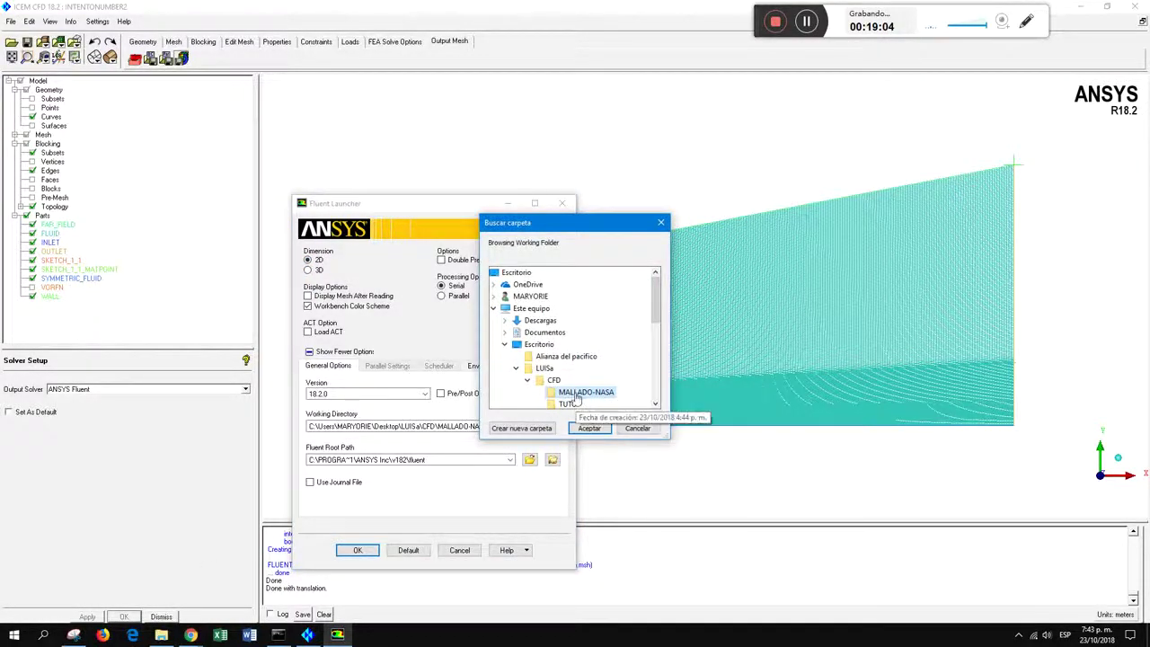
click(589, 427)
click(357, 549)
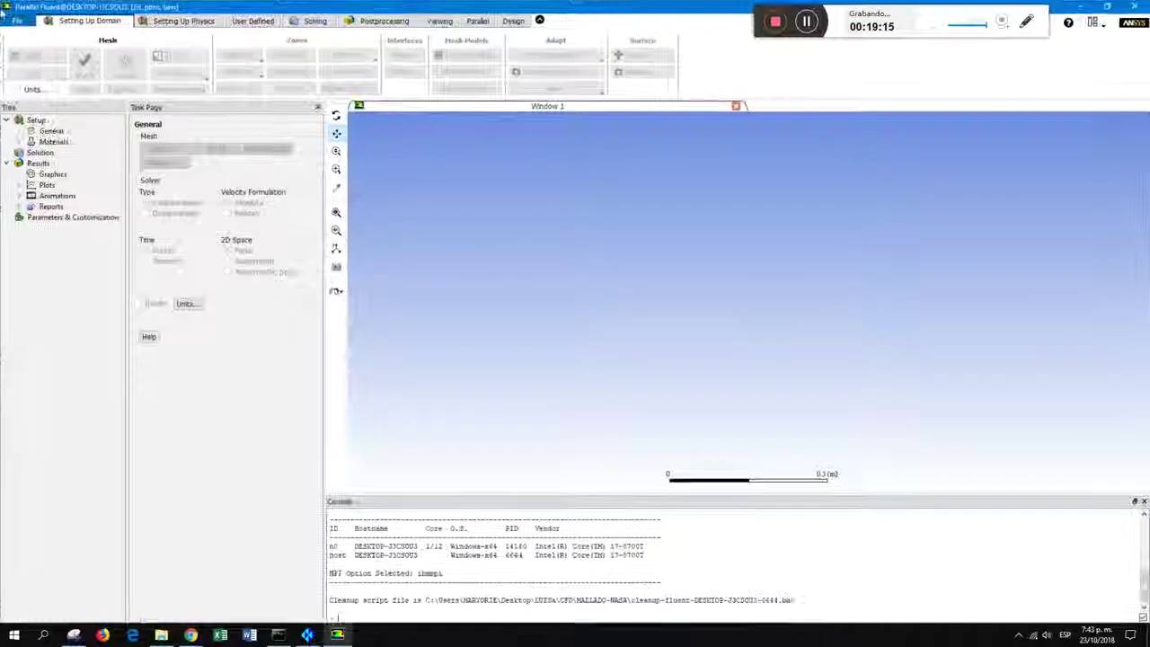
Read the mesh file nasa_mesh.msh from the MALLADO-NASA folder into Fluent
click(17, 19)
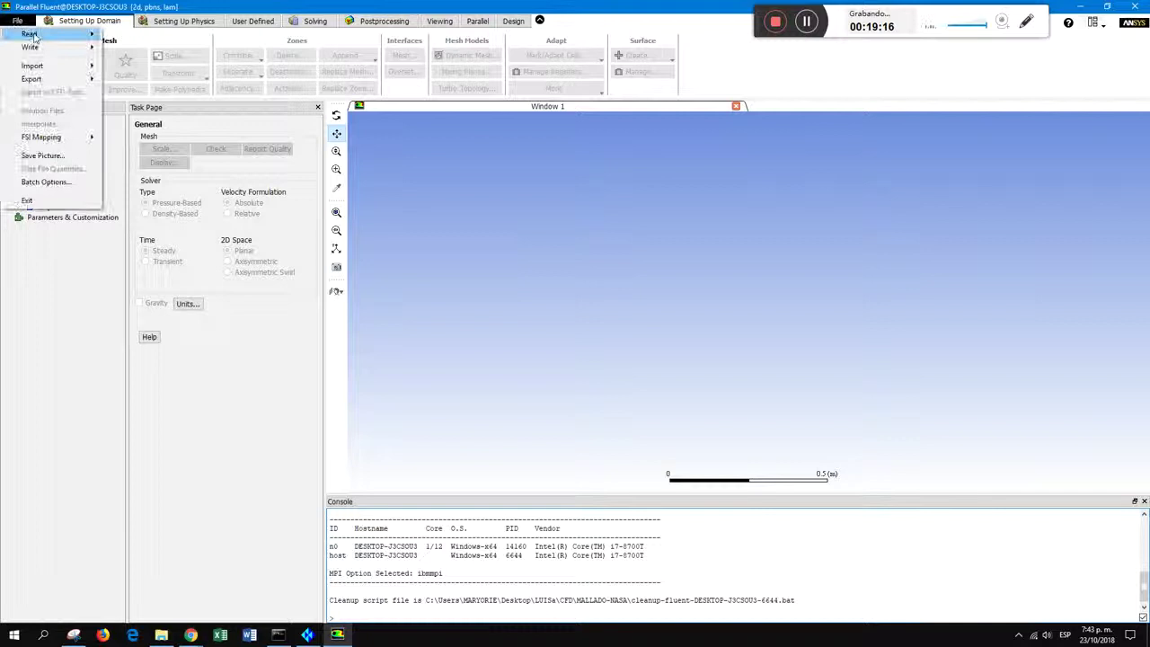
mouse_move(54, 34)
click(110, 36)
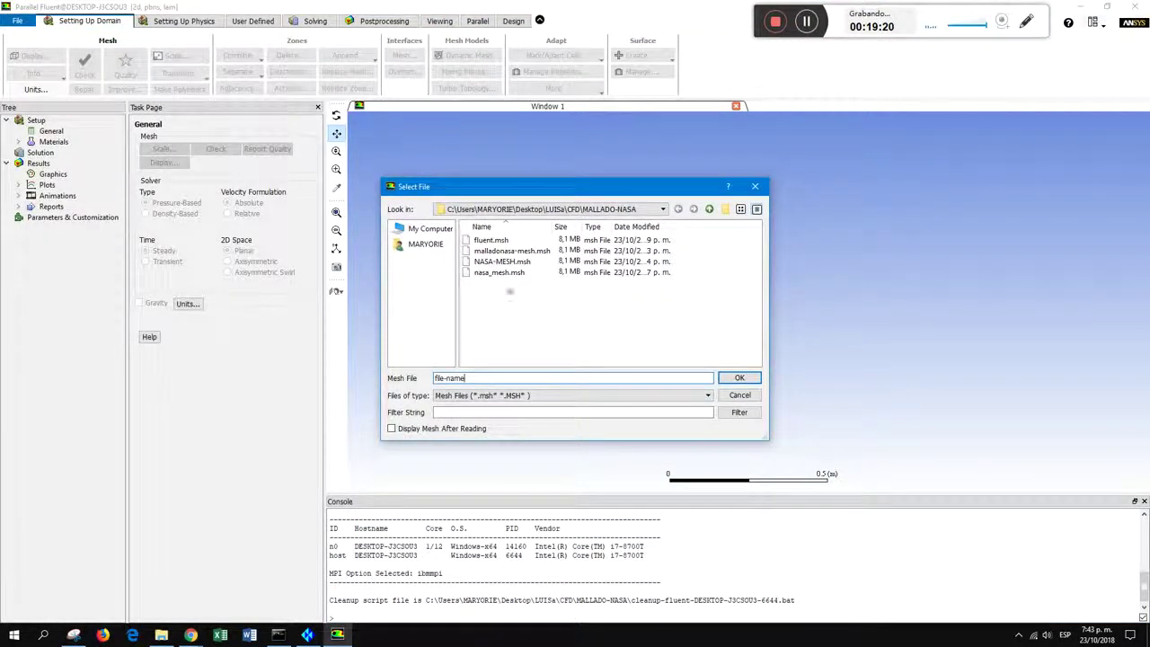
click(497, 274)
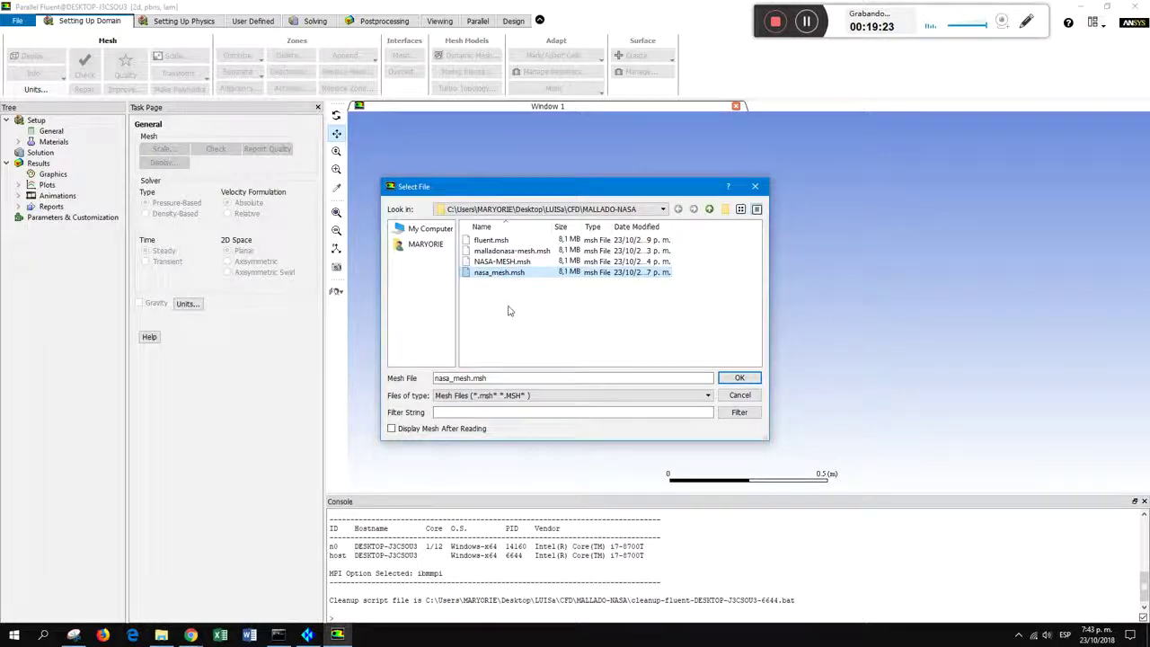
click(739, 377)
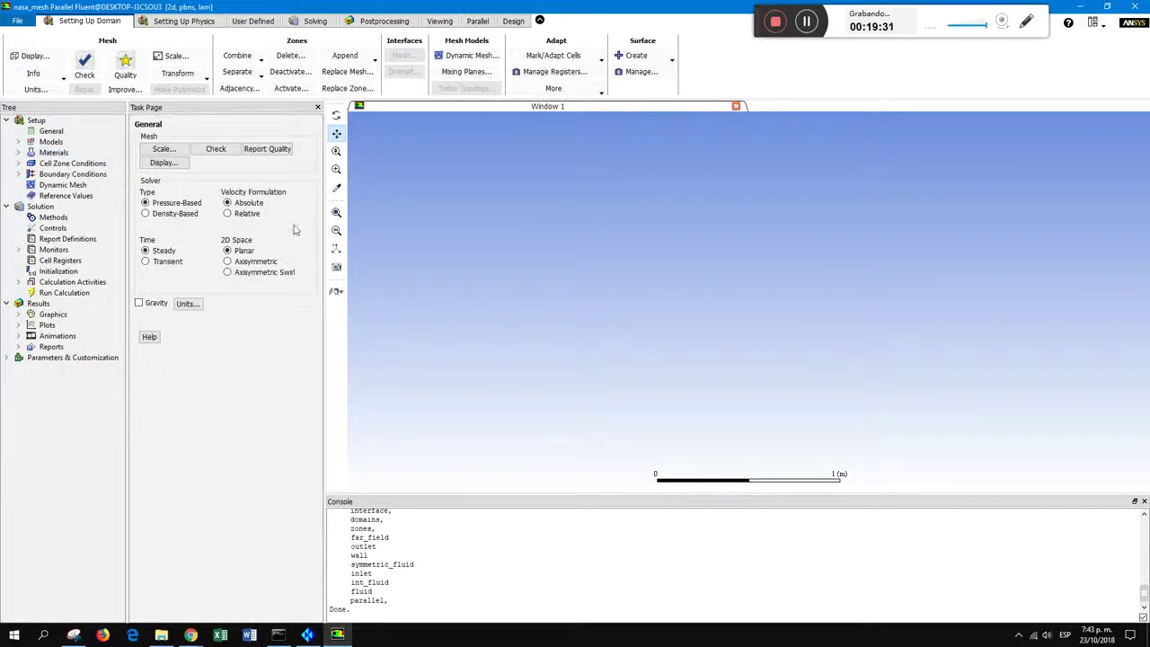
Display the mesh edges of all surfaces, including far_field, inlet, int_fluid, outlet, symmetric_fluid and wall
click(163, 162)
click(238, 438)
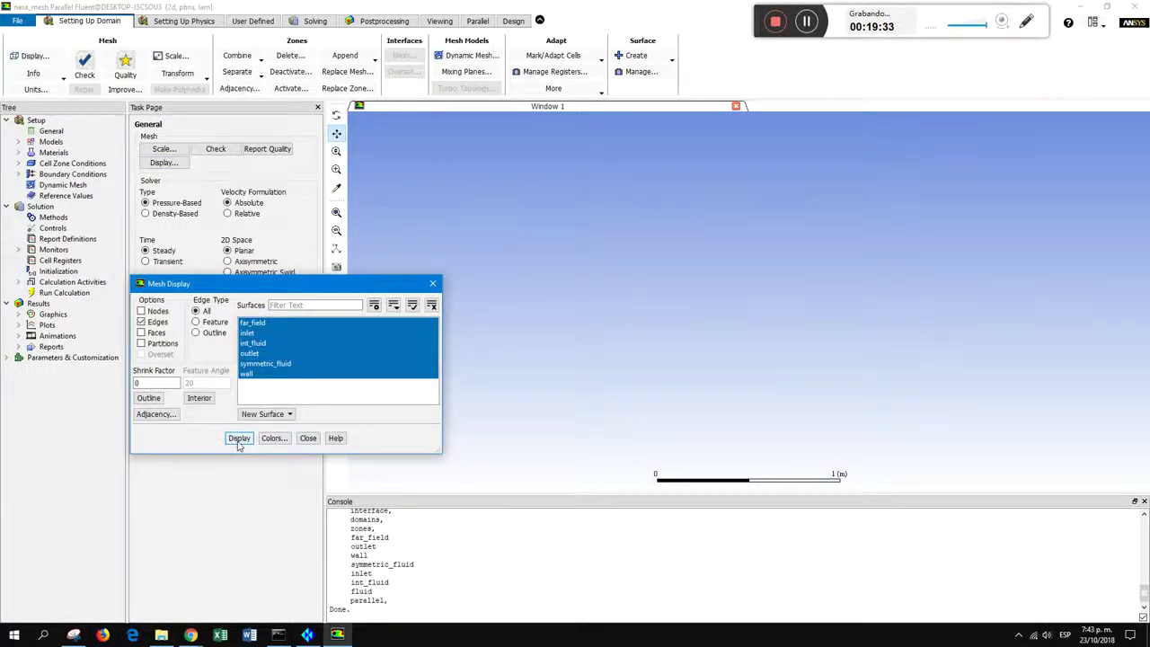
click(308, 437)
Examine the mesh up close around the nozzle exit, the converging ducts and the two inlet channels
scroll(783, 358, up, 1)
scroll(824, 333, up, 3)
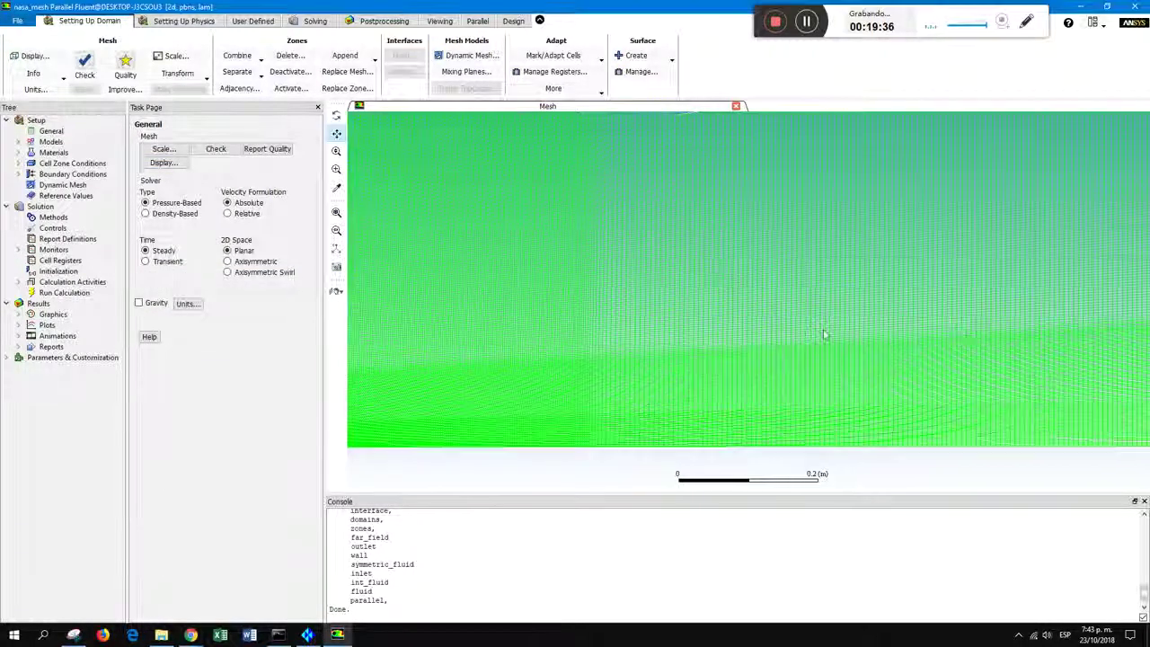
scroll(824, 333, down, 2)
drag(760, 295, 864, 280)
scroll(865, 279, up, 4)
drag(514, 352, 744, 276)
scroll(743, 277, up, 4)
scroll(558, 369, up, 4)
drag(563, 372, 752, 310)
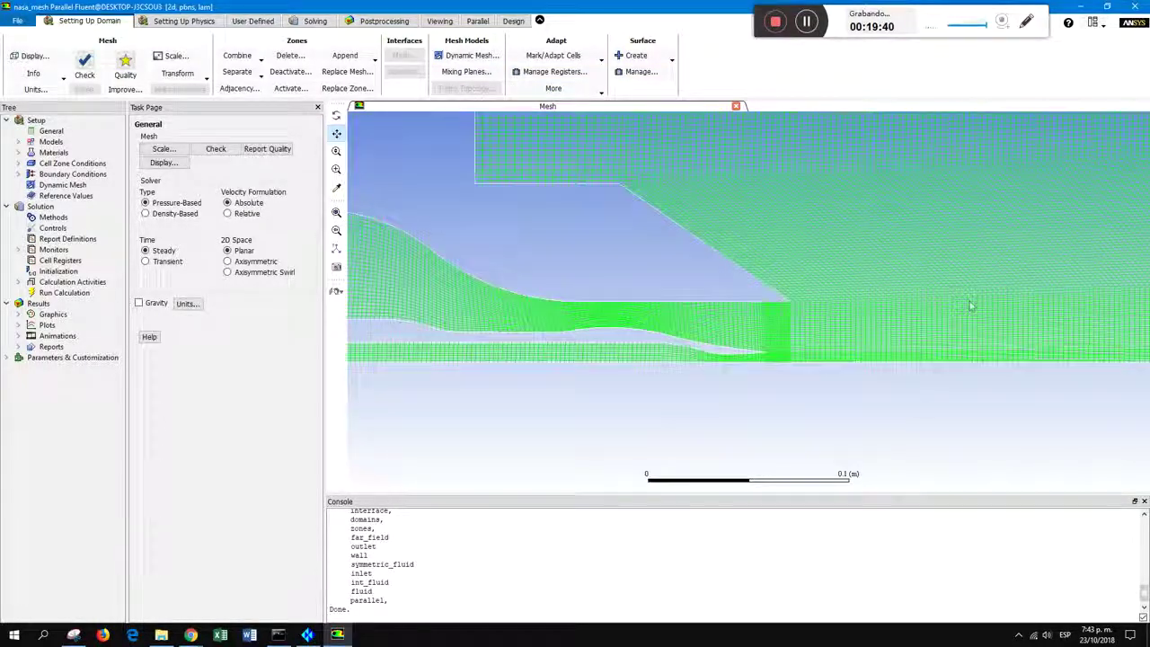
scroll(697, 297, up, 4)
scroll(650, 296, down, 4)
drag(812, 291, 1039, 303)
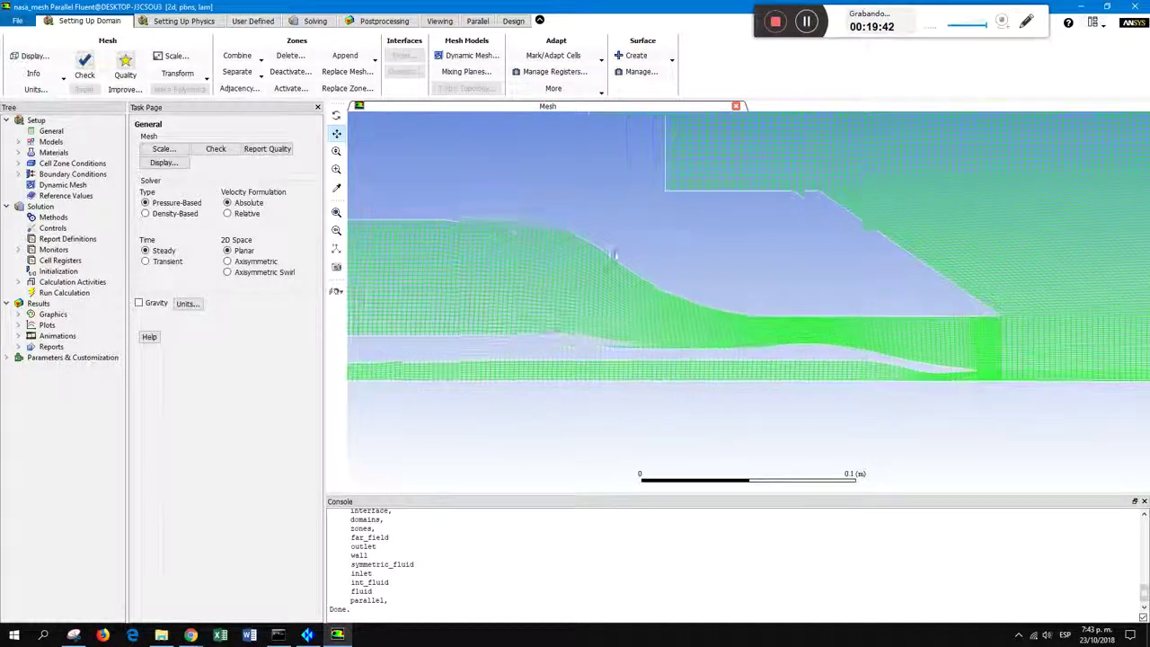
drag(613, 254, 797, 285)
scroll(377, 326, up, 3)
scroll(622, 326, up, 3)
scroll(637, 327, down, 5)
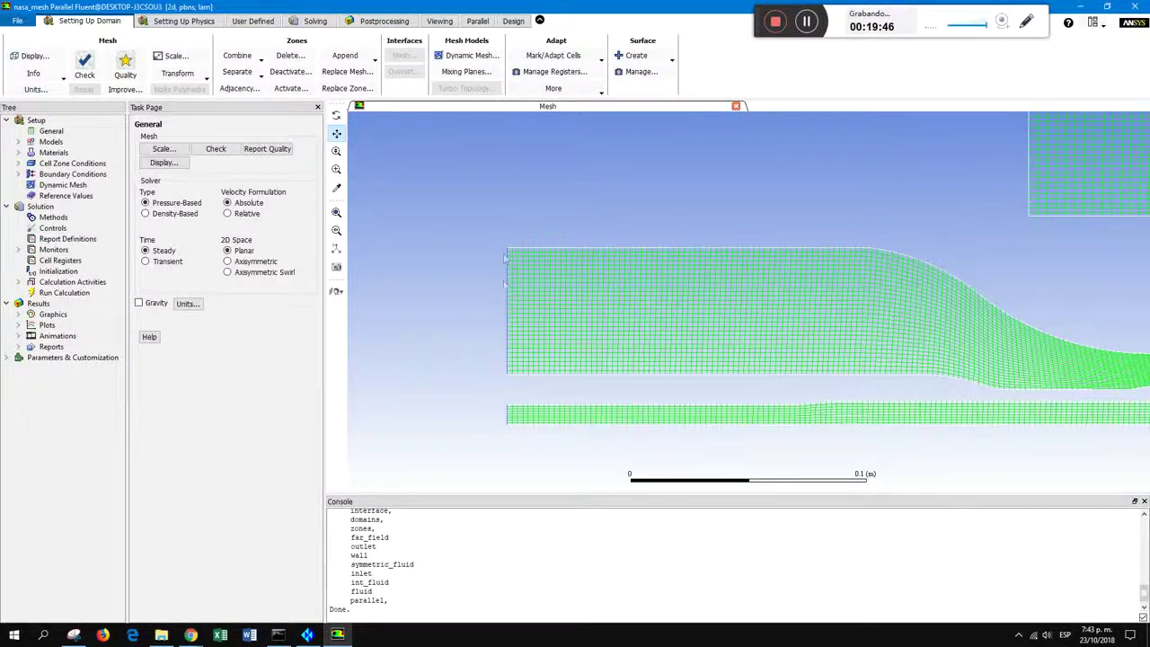
scroll(690, 366, down, 5)
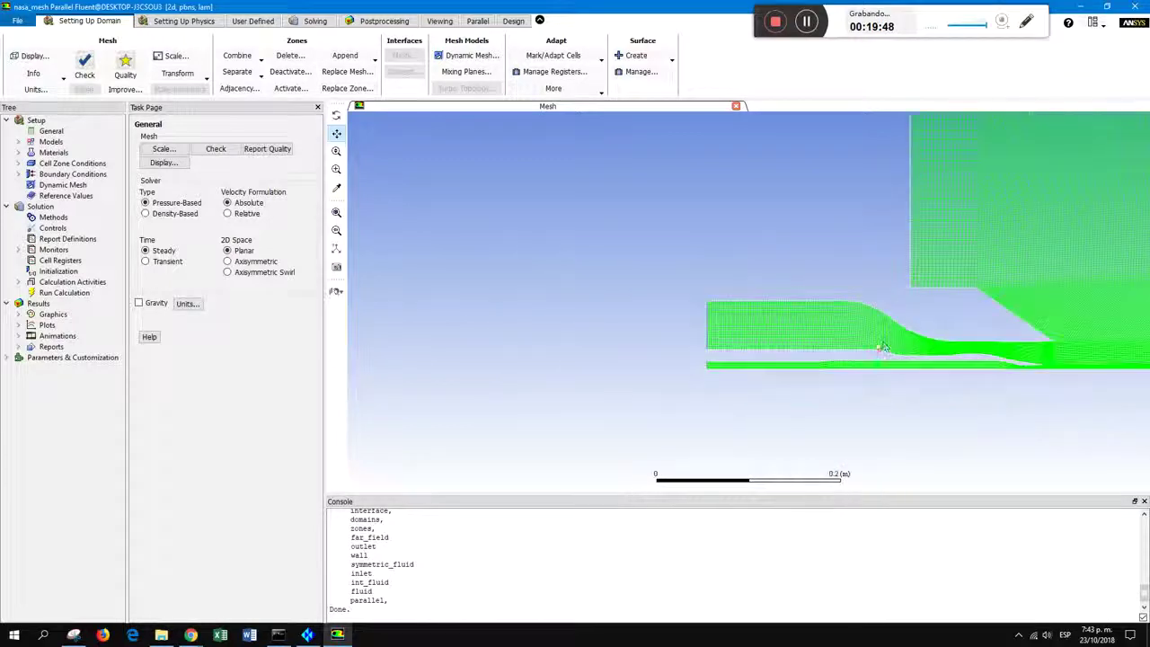
Examine the mesh of the free-jet region from the nozzle to the outlet edge and across the whole domain
drag(905, 379, 677, 377)
scroll(916, 316, down, 3)
drag(986, 238, 764, 260)
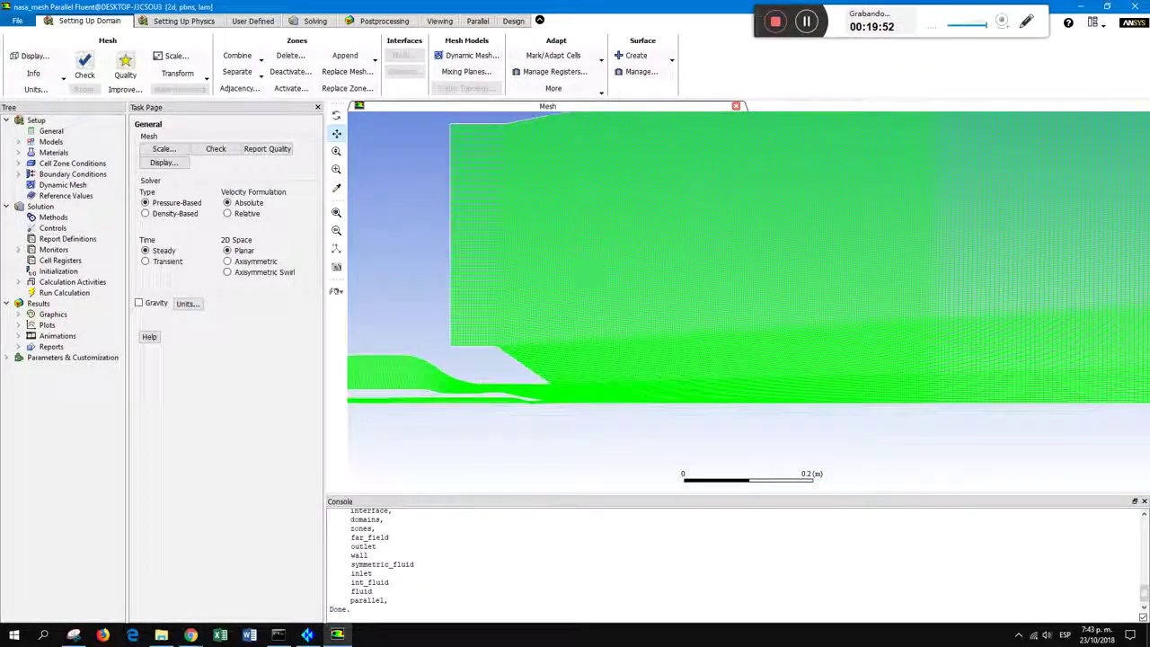
scroll(907, 383, down, 1)
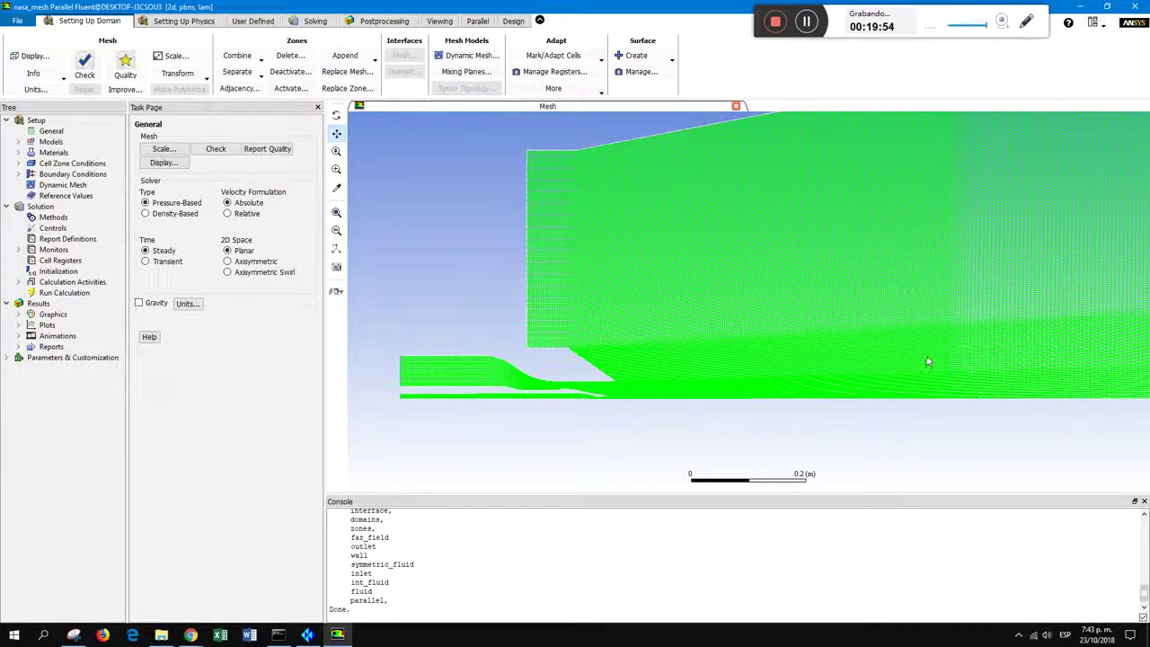
key(alt+F4)
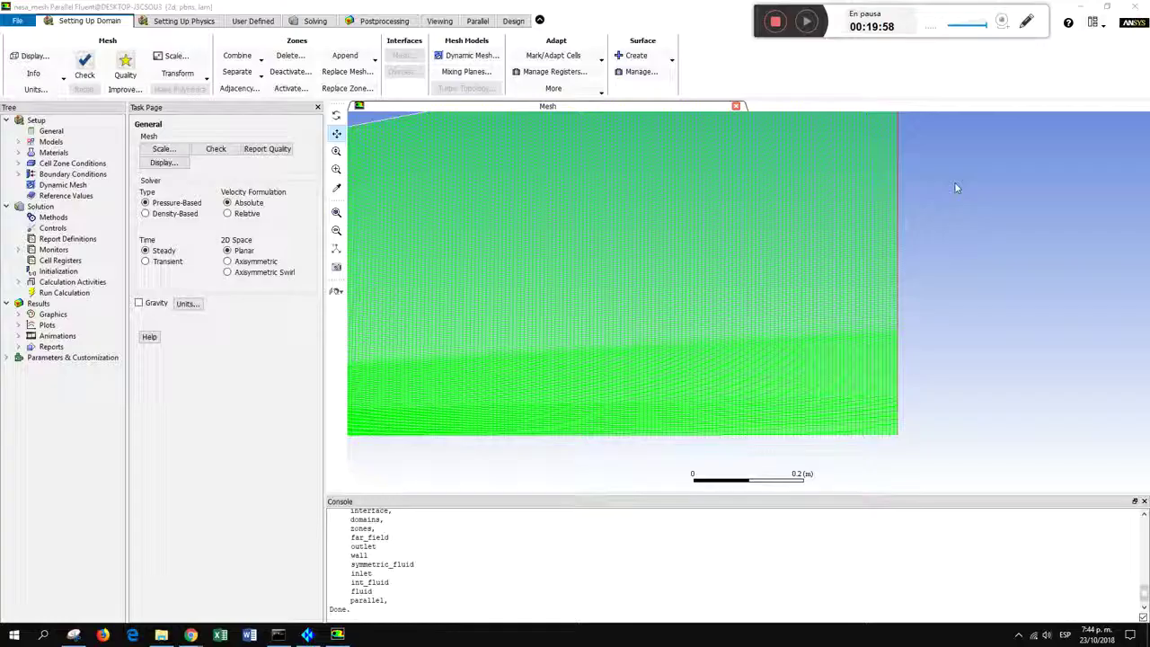
scroll(913, 354, up, 6)
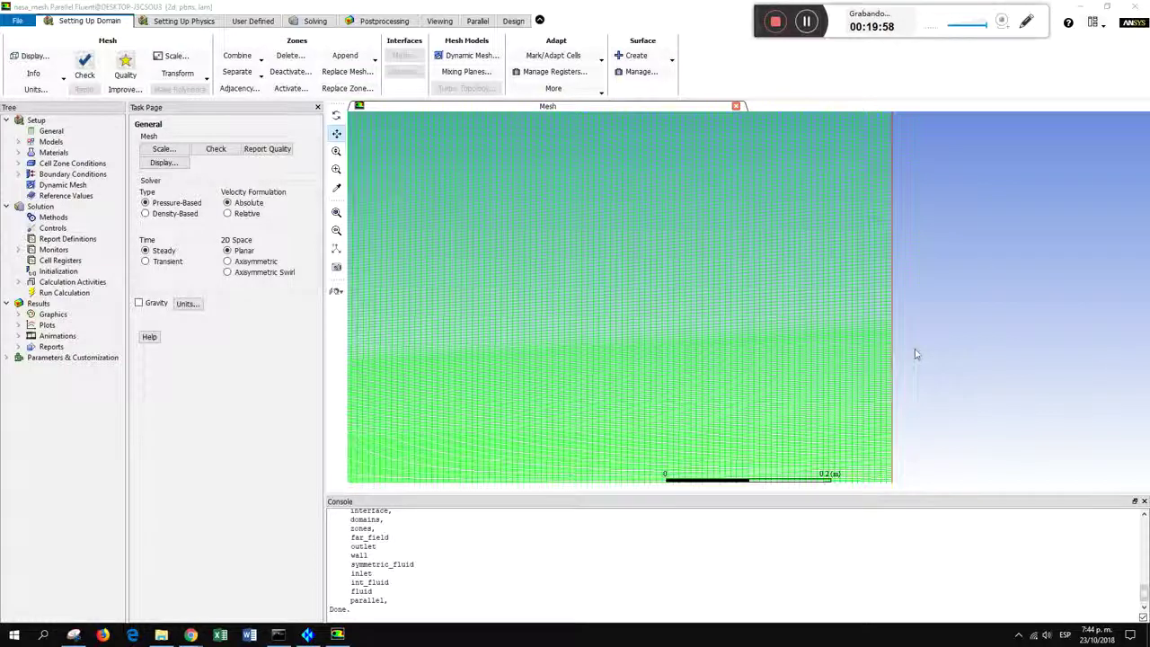
scroll(881, 329, down, 5)
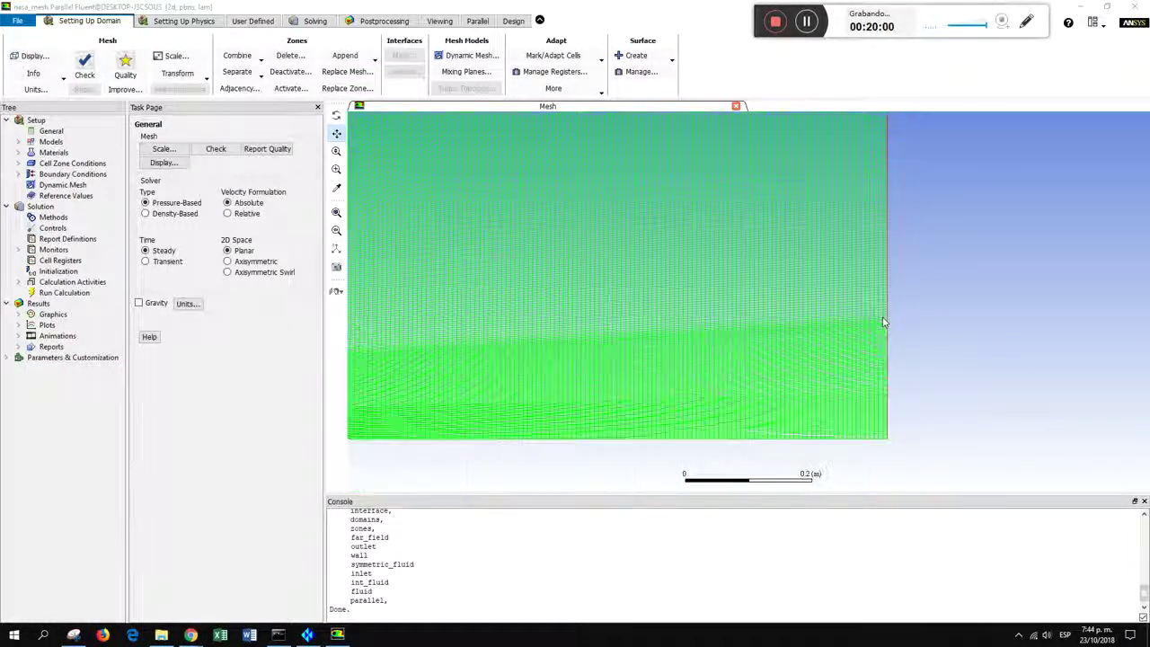
scroll(824, 292, down, 5)
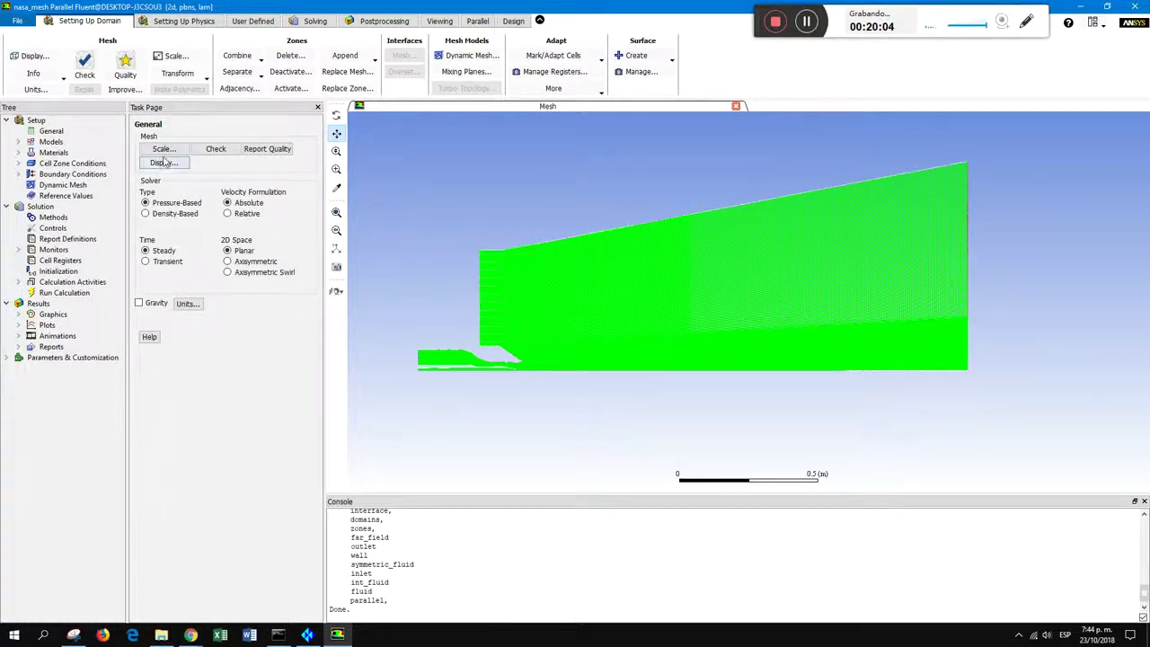
Run the mesh check and review the minimum volume and minimum face area in an enlarged console
click(215, 149)
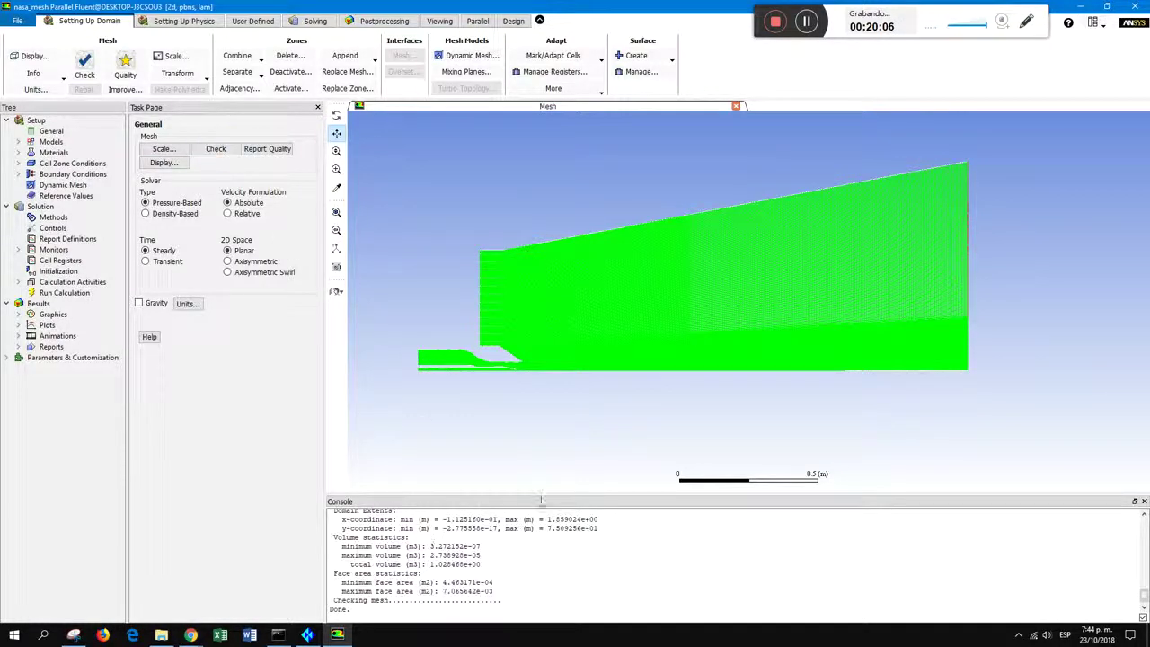
drag(540, 491, 537, 454)
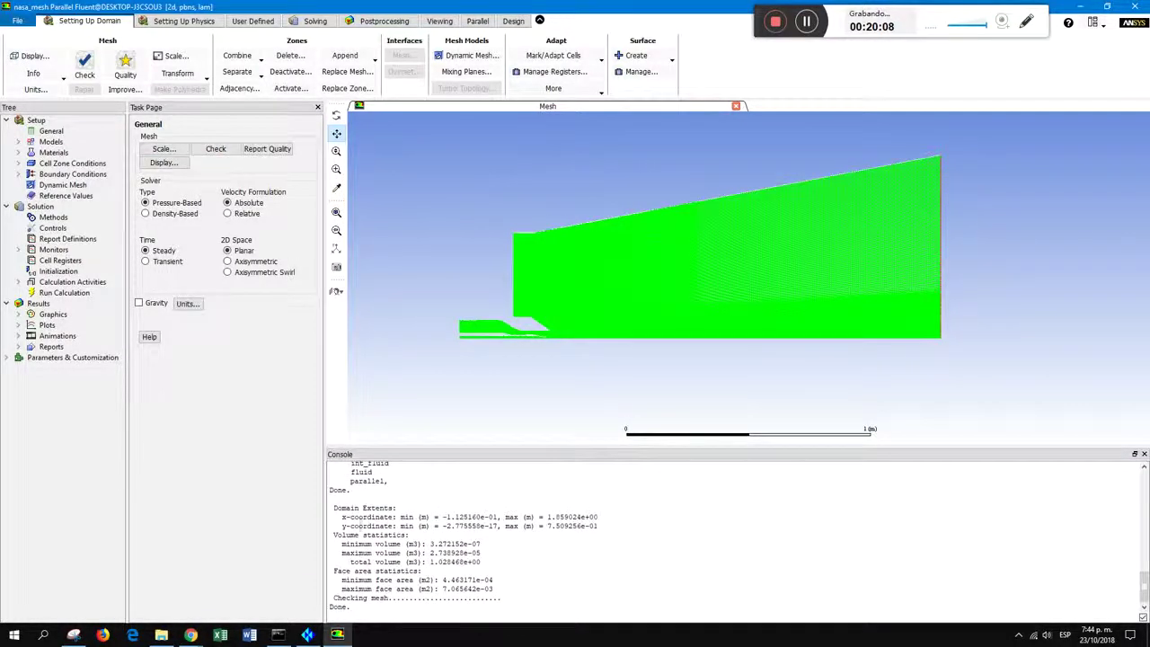
drag(342, 544, 480, 544)
drag(346, 581, 504, 575)
click(490, 581)
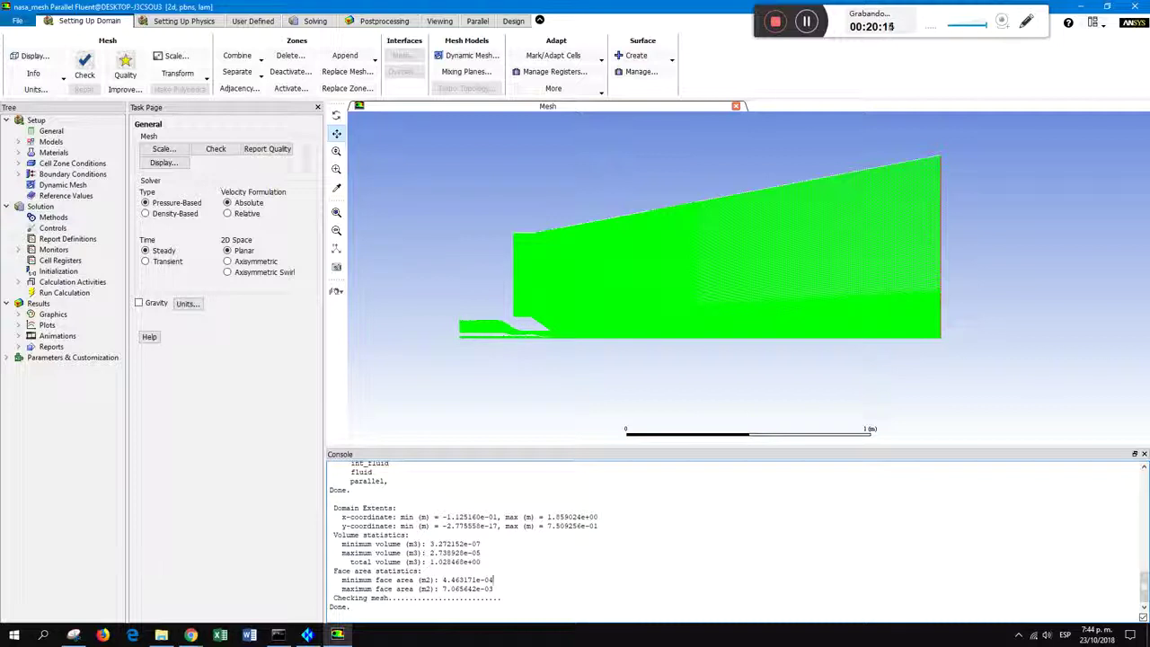
Report the mesh quality and review the minimum orthogonal quality and maximum aspect ratio, then shrink the console again
click(265, 158)
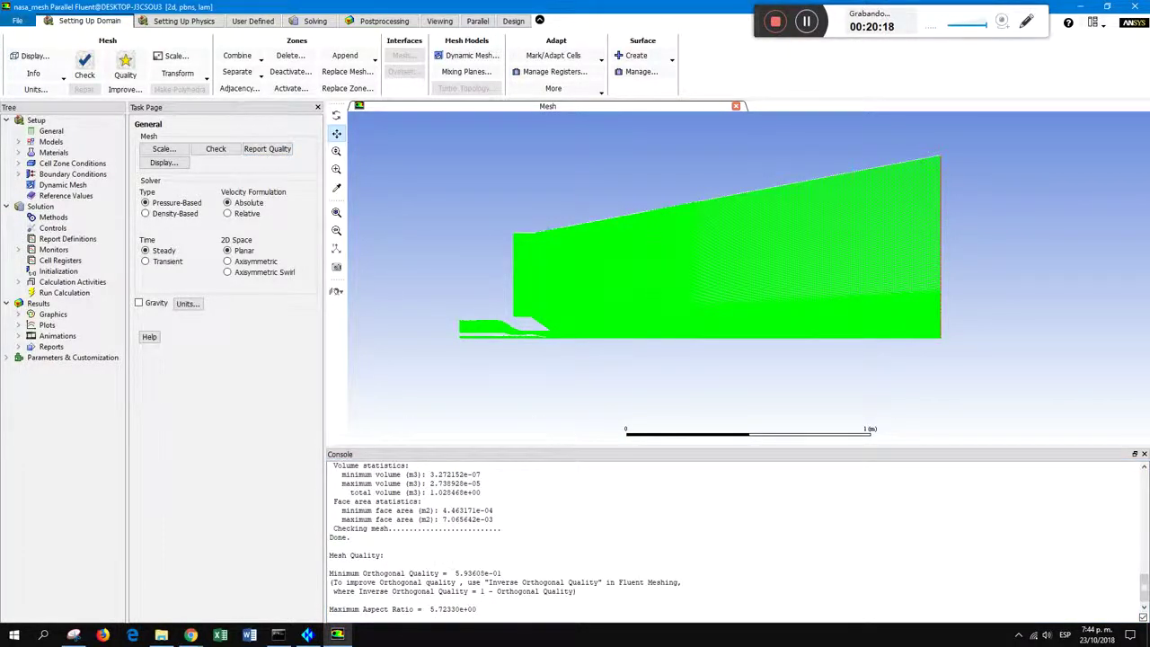
drag(331, 572, 451, 572)
click(452, 572)
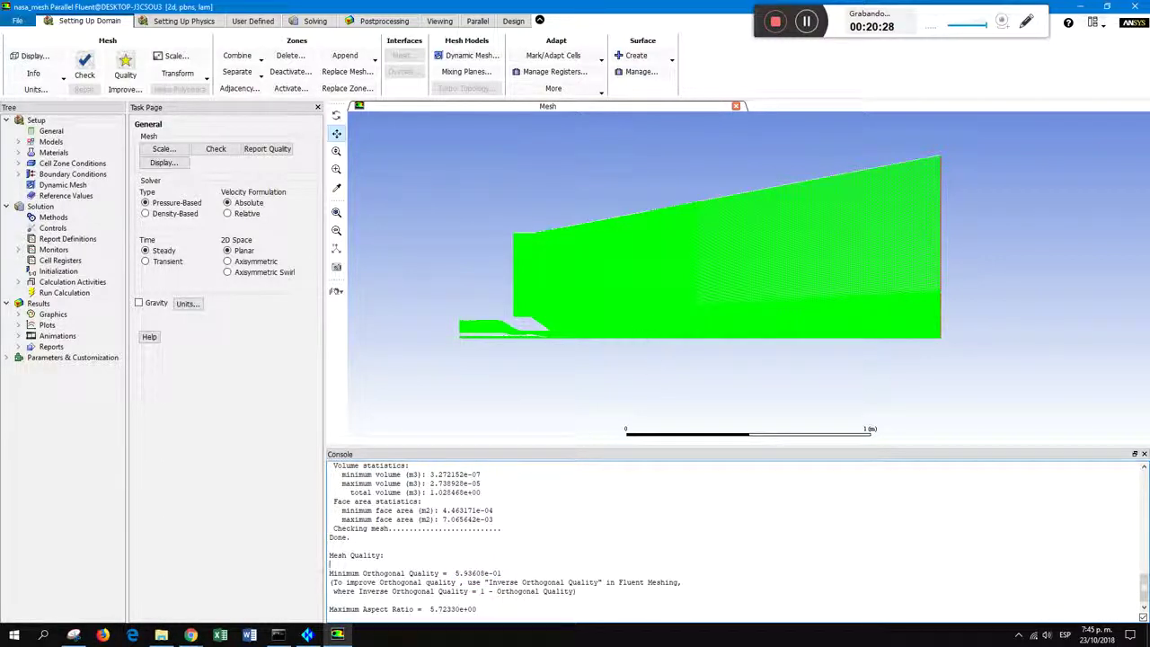
drag(402, 604, 460, 611)
click(478, 612)
drag(694, 458, 691, 534)
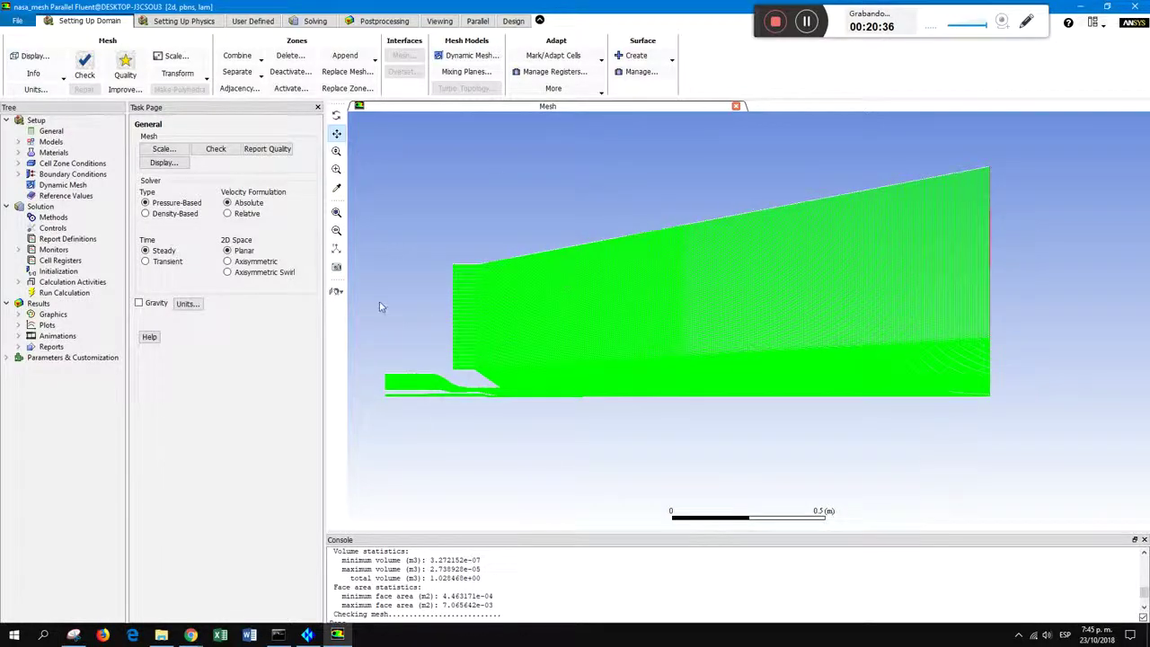
scroll(619, 345, up, 1)
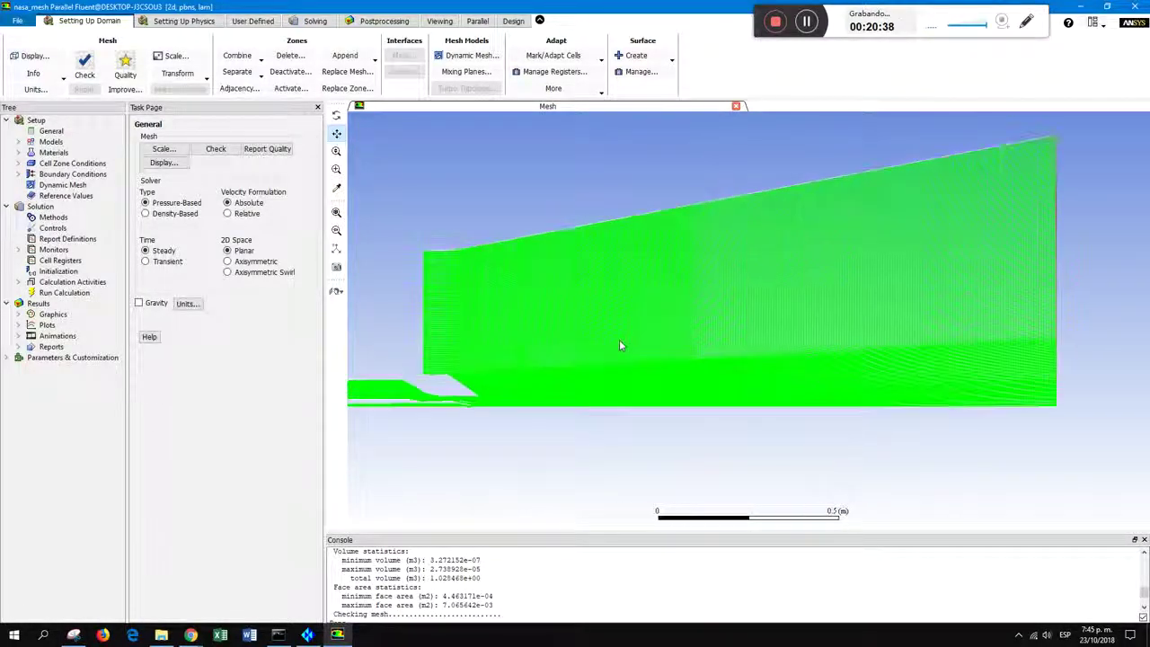
drag(681, 342, 710, 355)
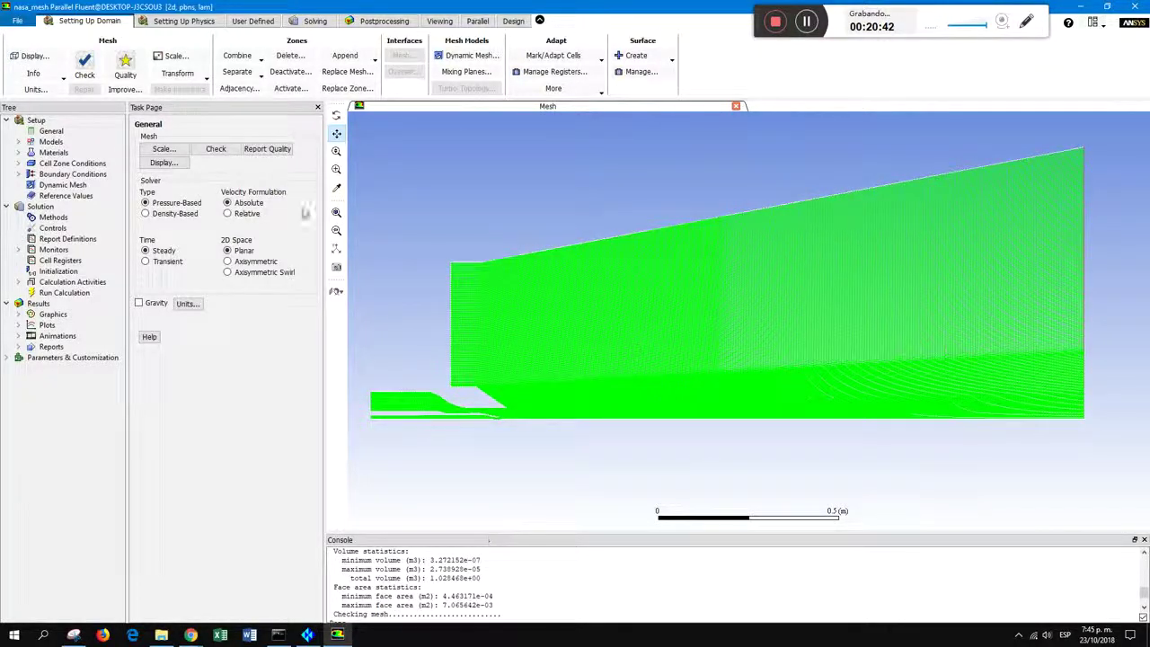